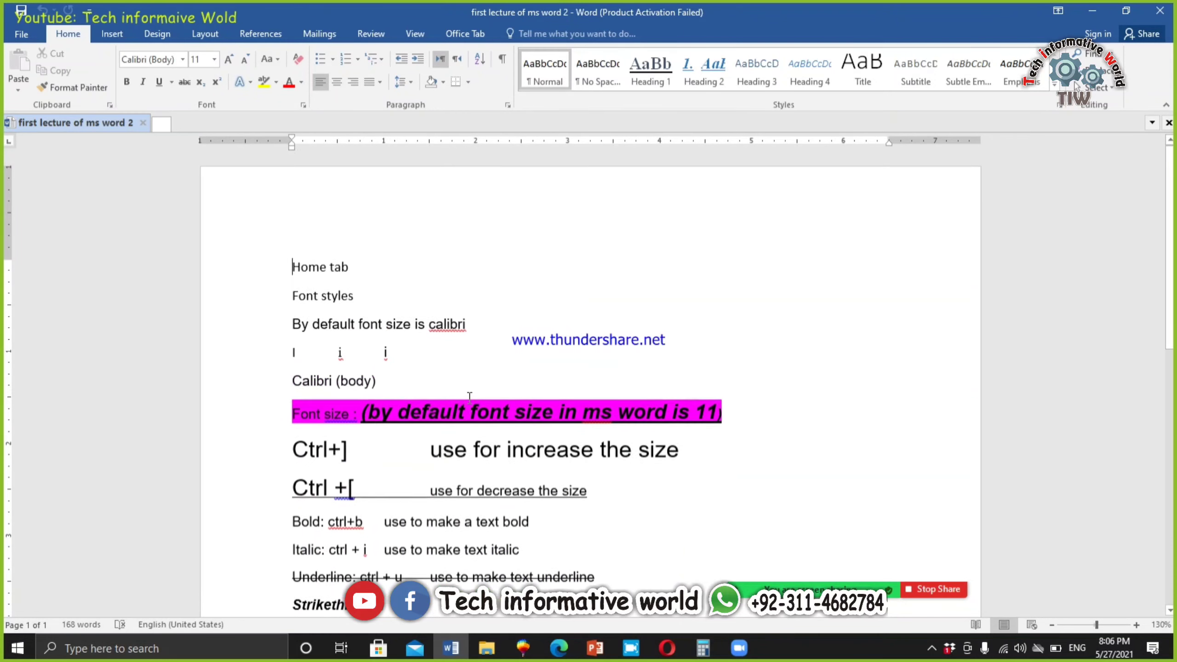
Insert a line above "Home tab" reading "Once there was a crow he was very thirsty .he flew here and there in the search of water.".
key(Return)
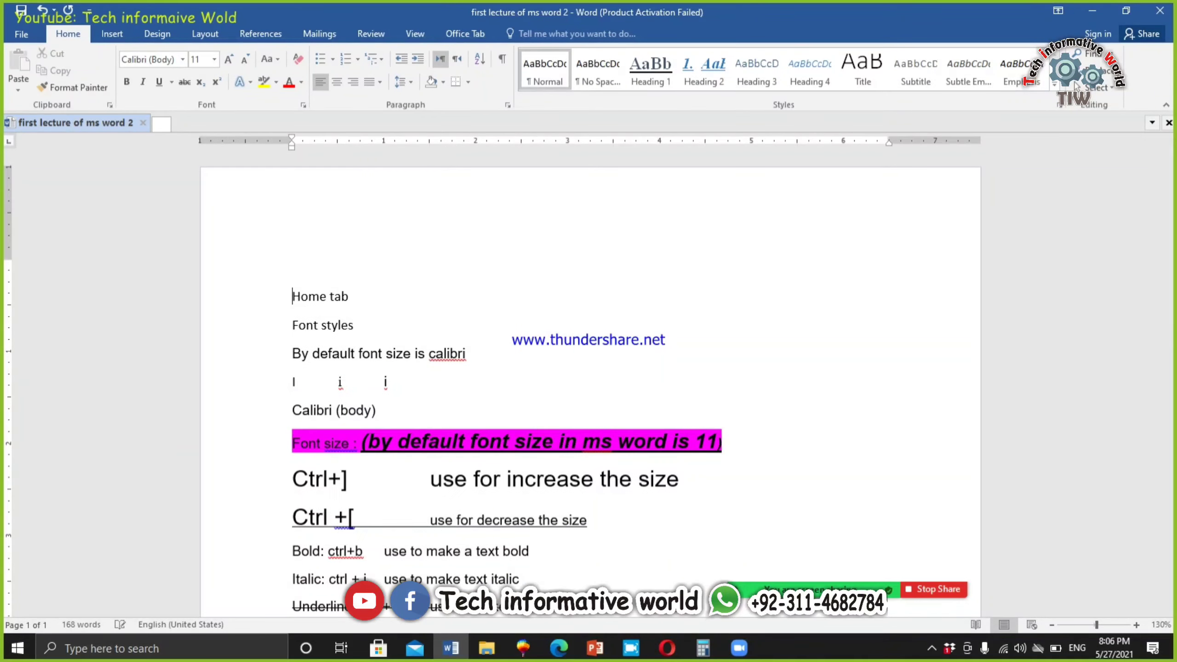
key(Up)
text(Once there was)
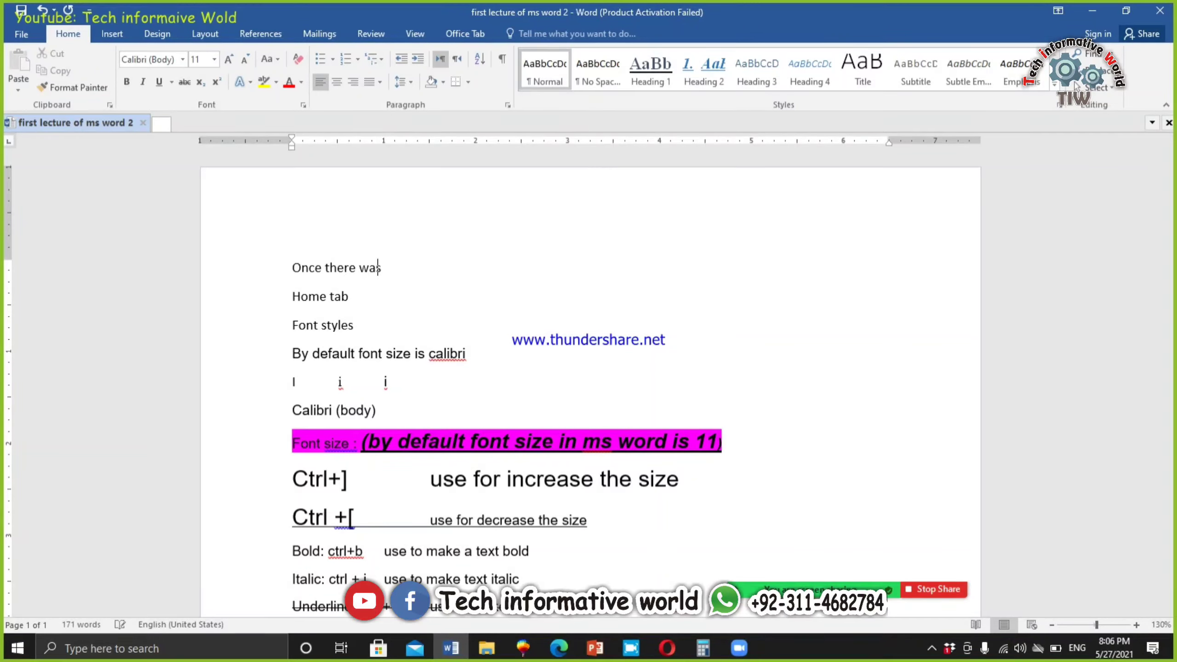
text( a crow he was very thirsty)
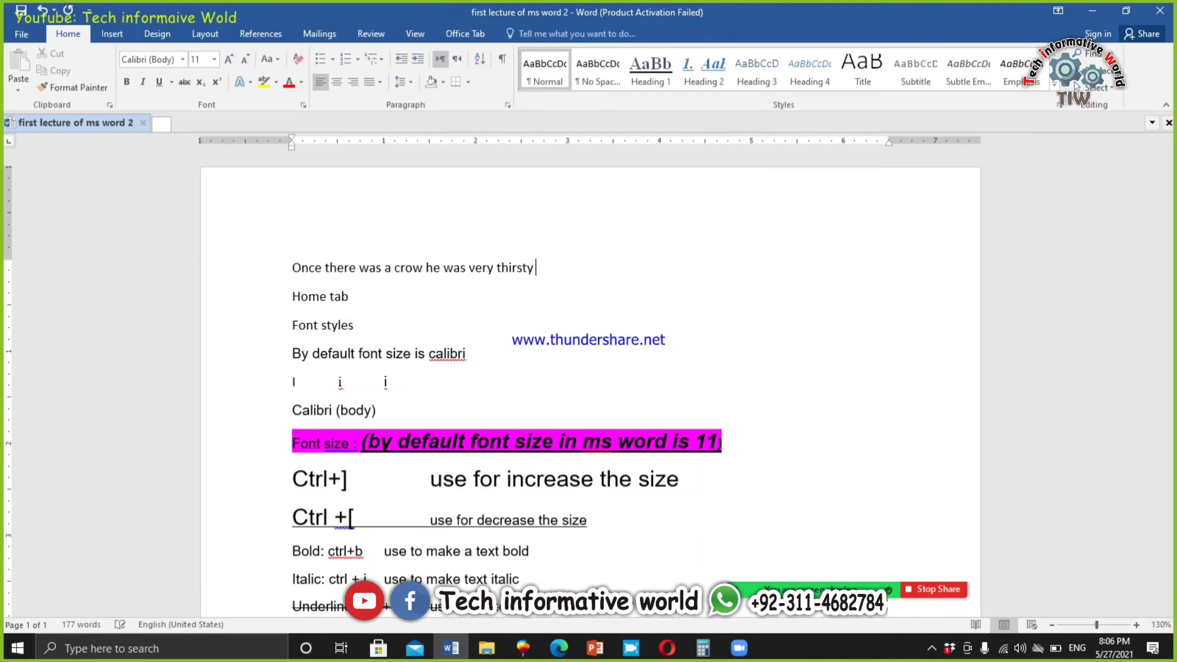
text( .he flew here and there)
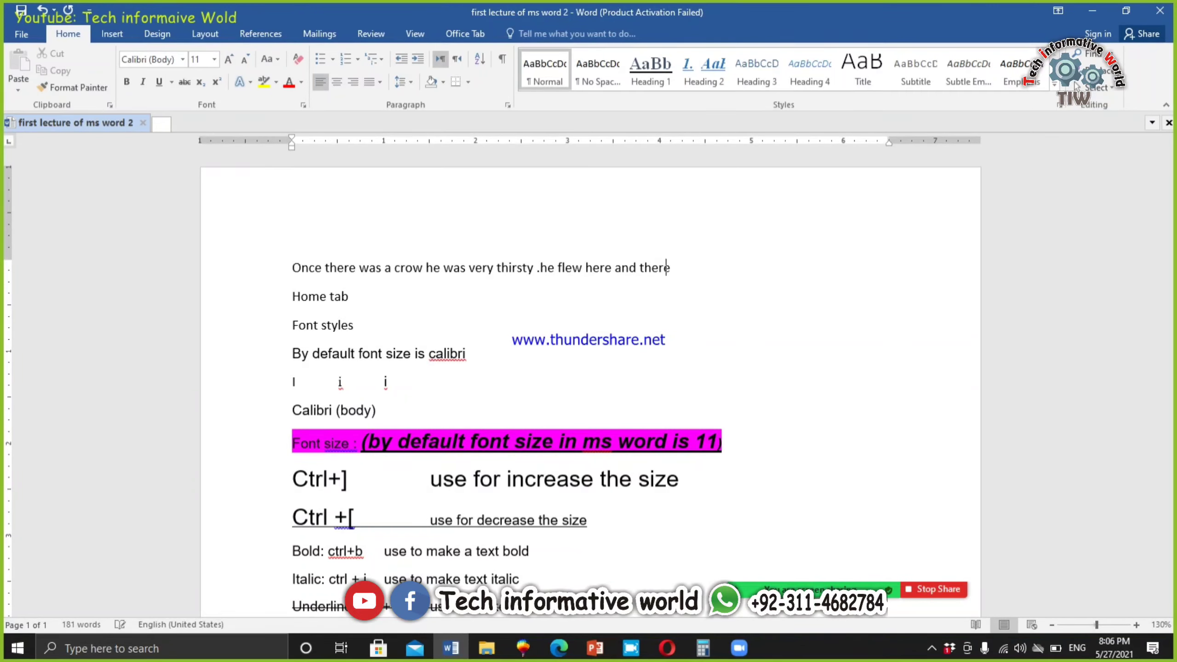
text( in the search of water )
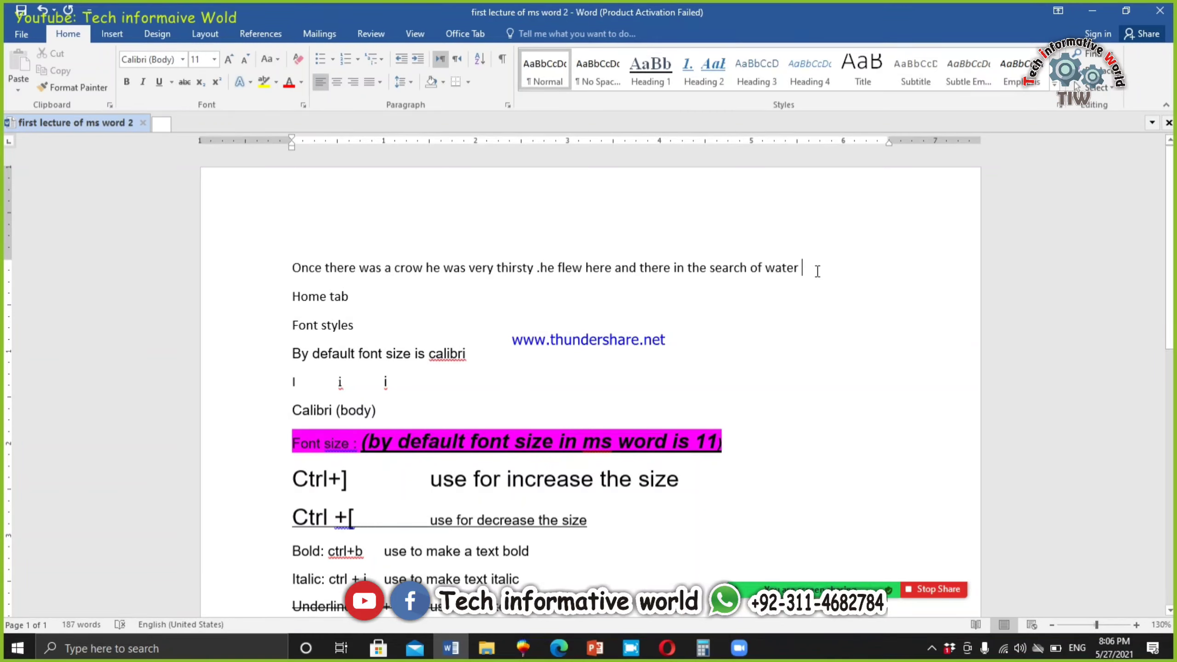
text(.)
Copy the crow sentence and add two copies of it directly below the original line.
drag(816, 269, 294, 276)
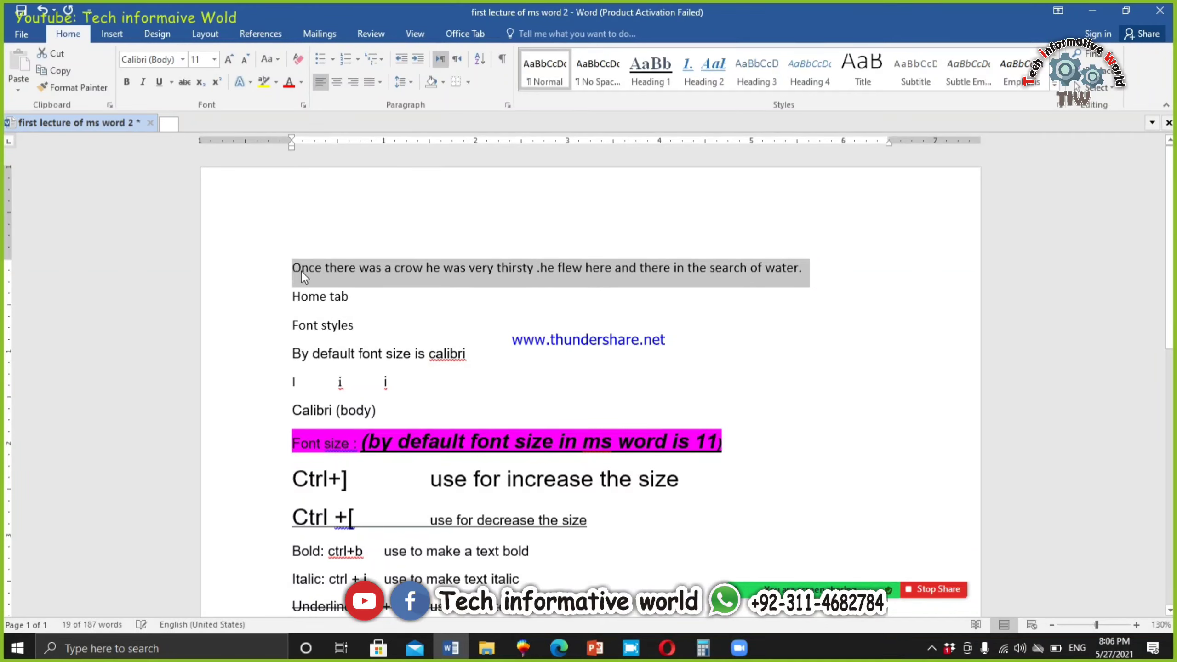
text(Once there was a crow he was very thirsty .he flew here and there in the search of water.)
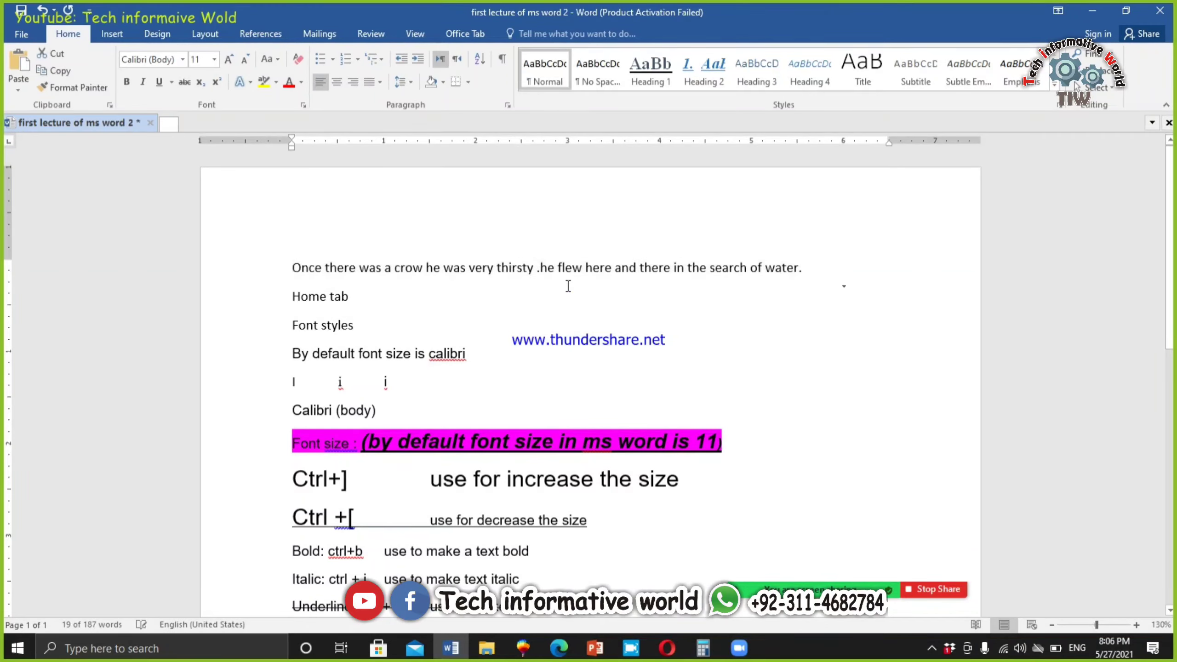
key(ctrl+v)
key(ctrl+v)
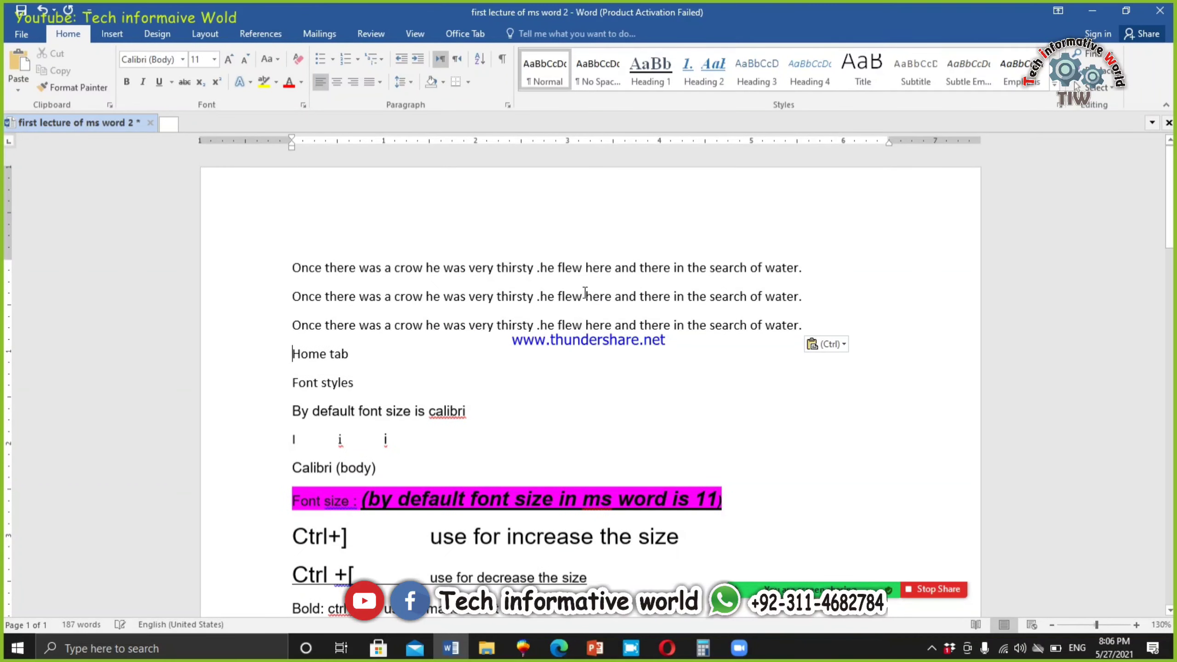
key(ctrl)
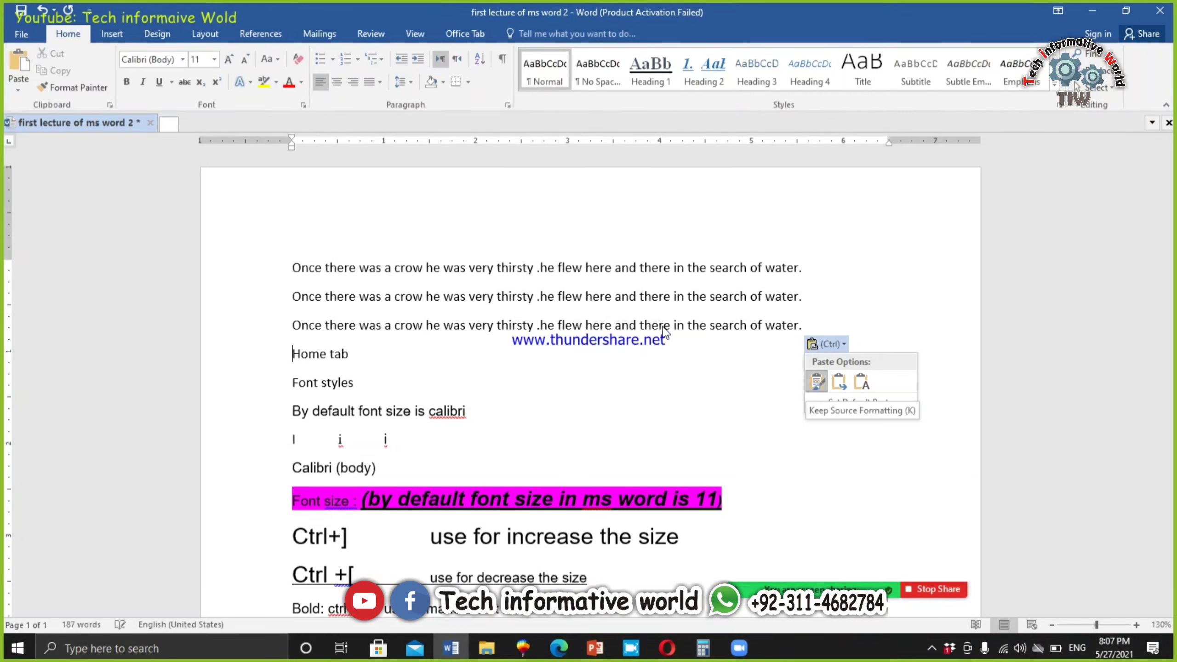
key(Escape)
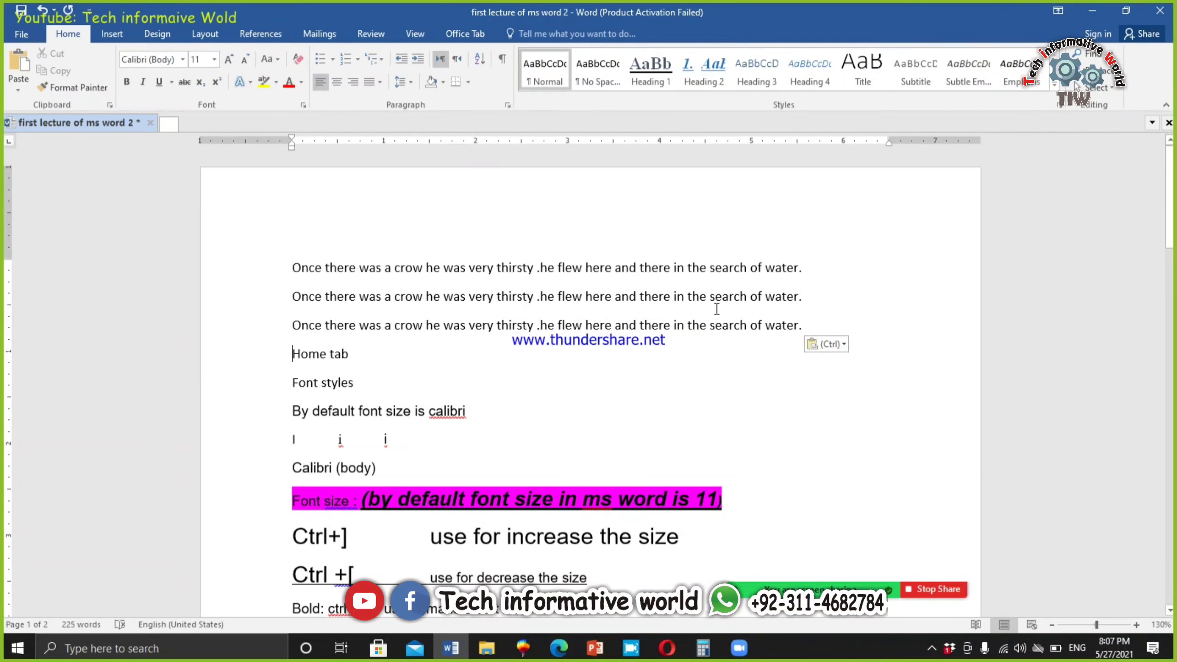
Copy the first crow sentence and paste it with Keep Source Formatting on its own line just above "Home tab".
drag(817, 267, 285, 279)
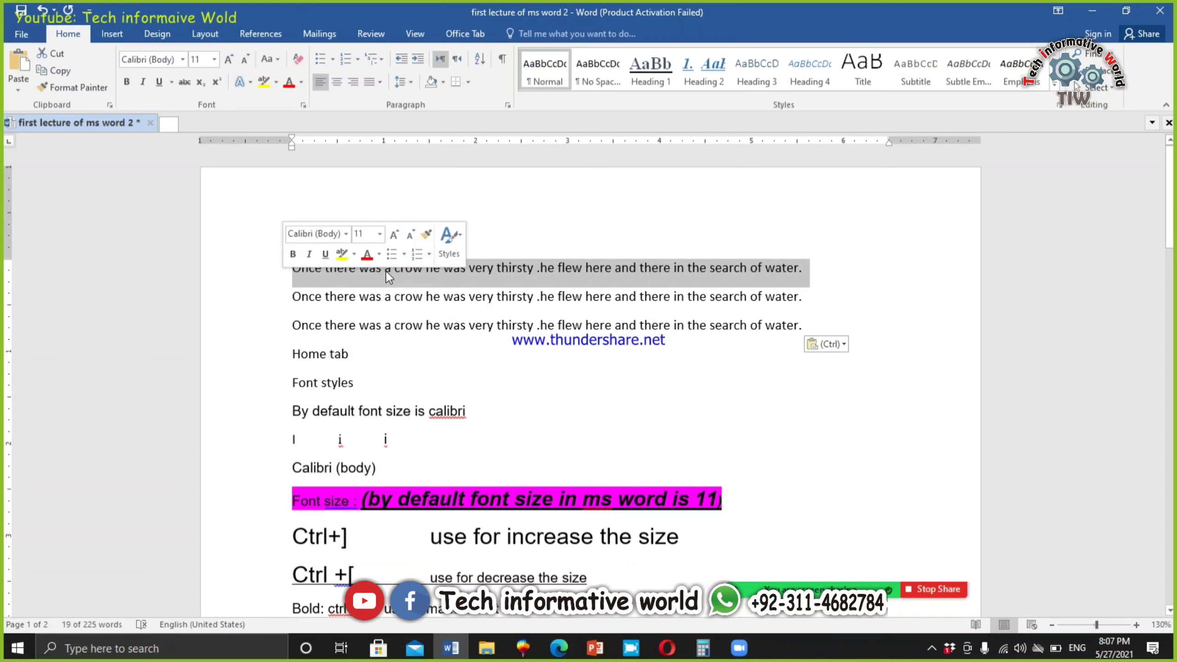
right_click(435, 272)
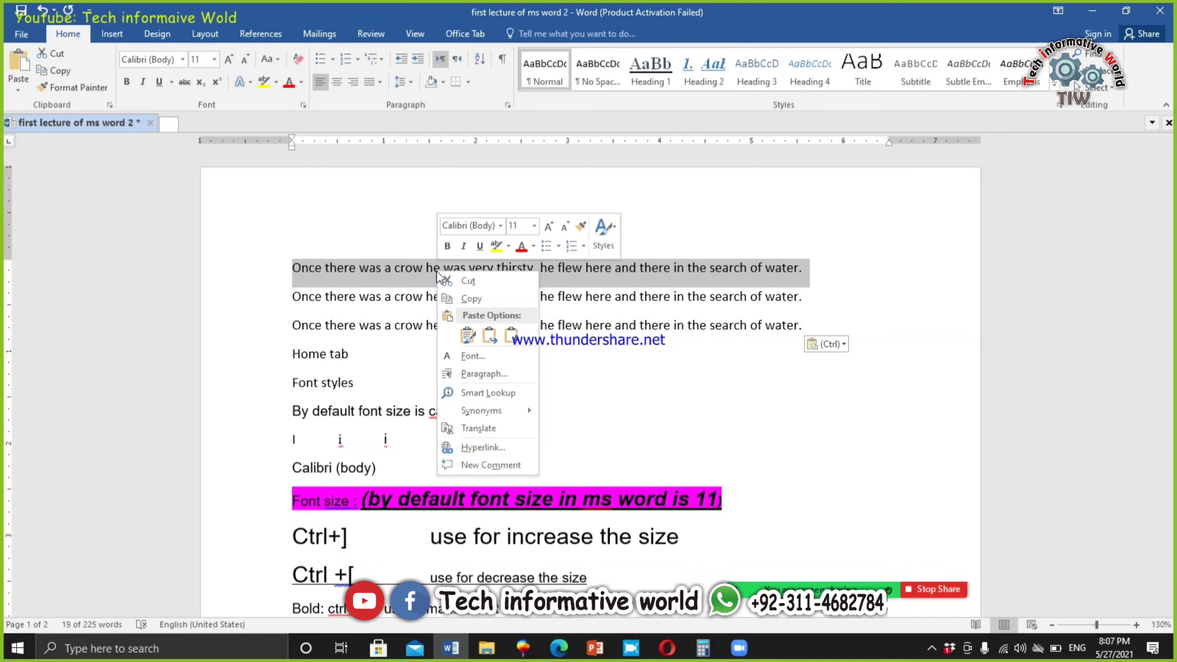
click(477, 299)
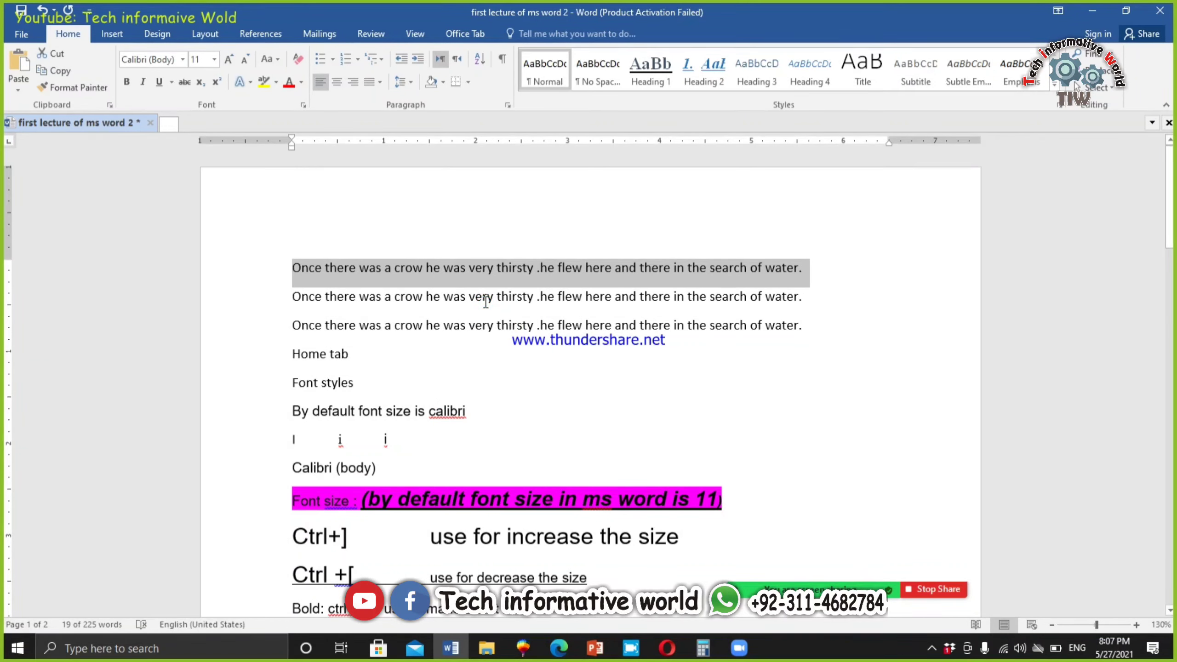
click(290, 355)
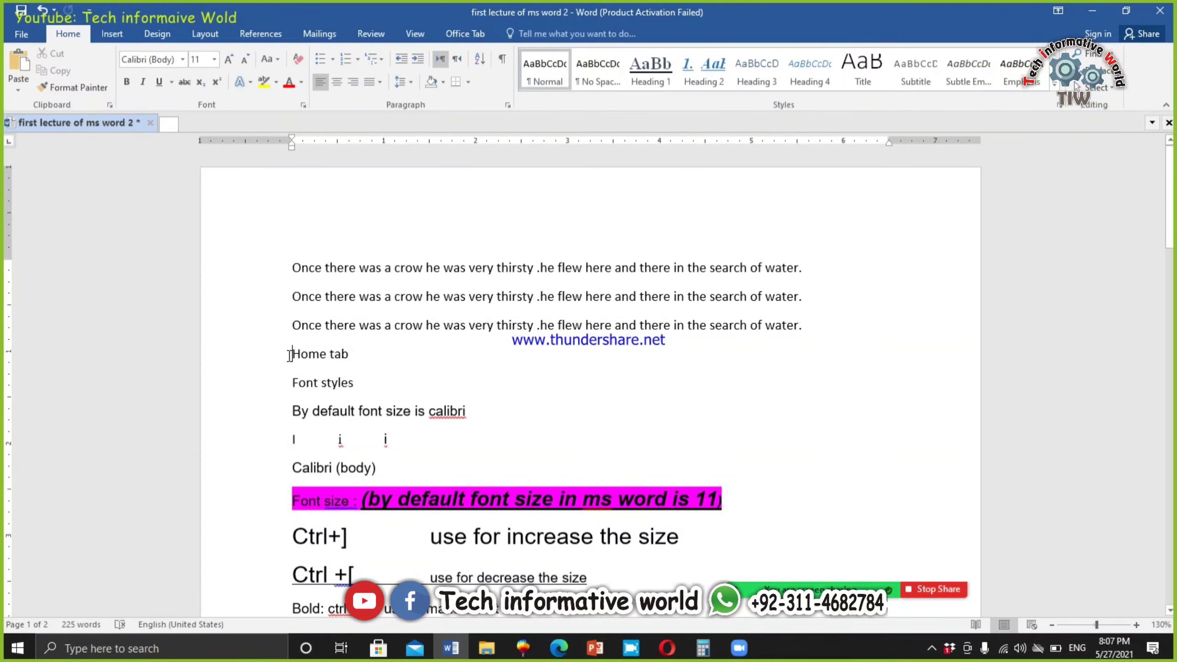
right_click(289, 356)
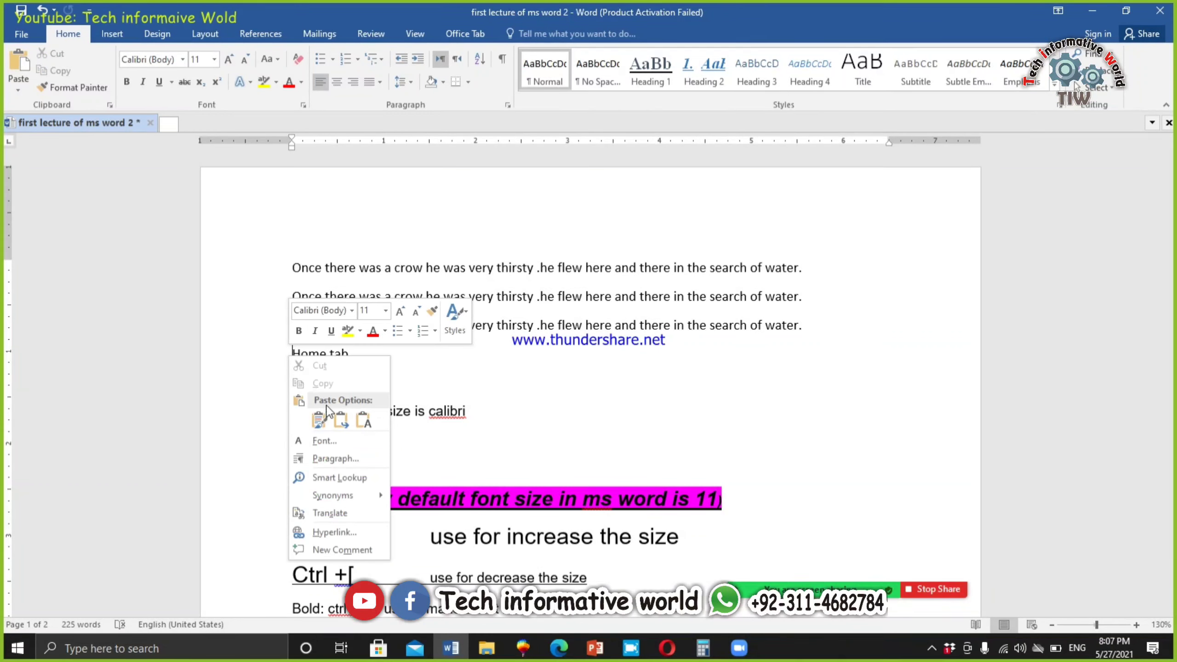
click(326, 423)
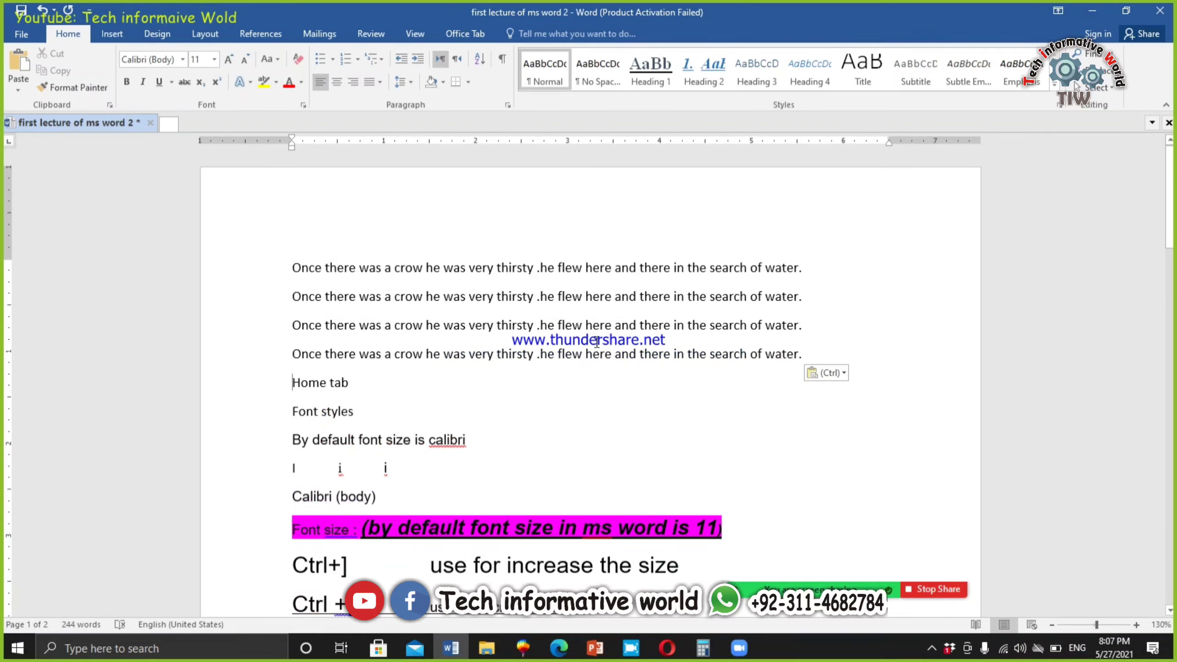
Add the lines "Copy: Ctrl + C" and "Paste: Ctrl + V" between the crow sentences and "Home tab".
key(Return)
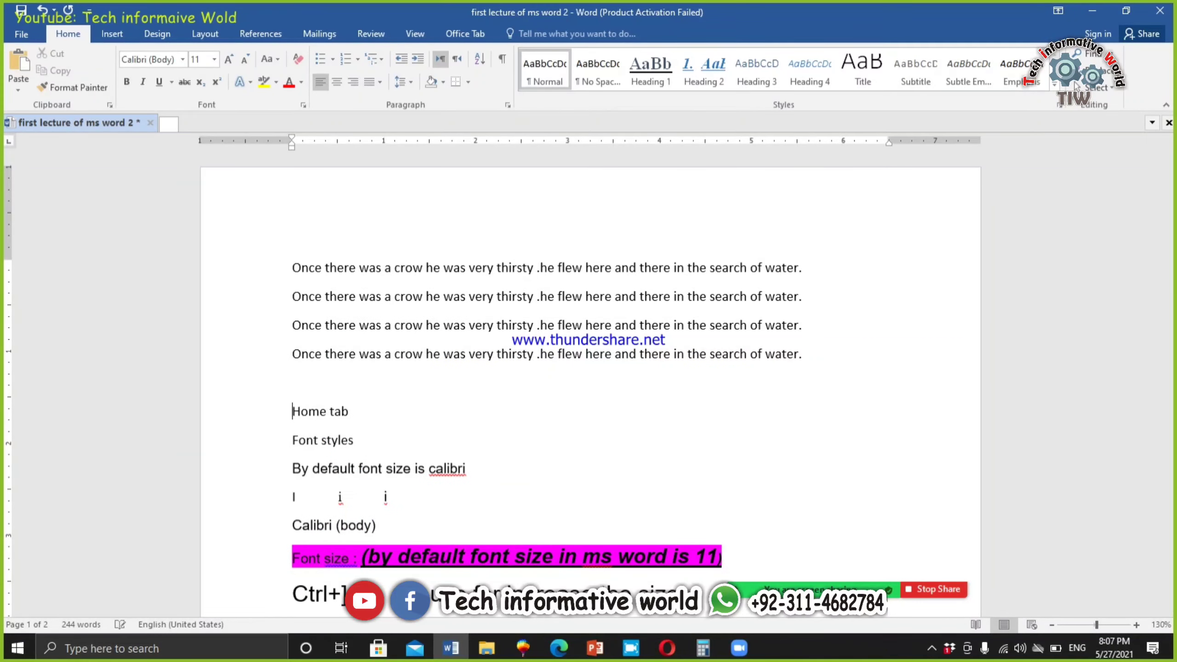
text(Copy: Ctrl + C)
key(Return)
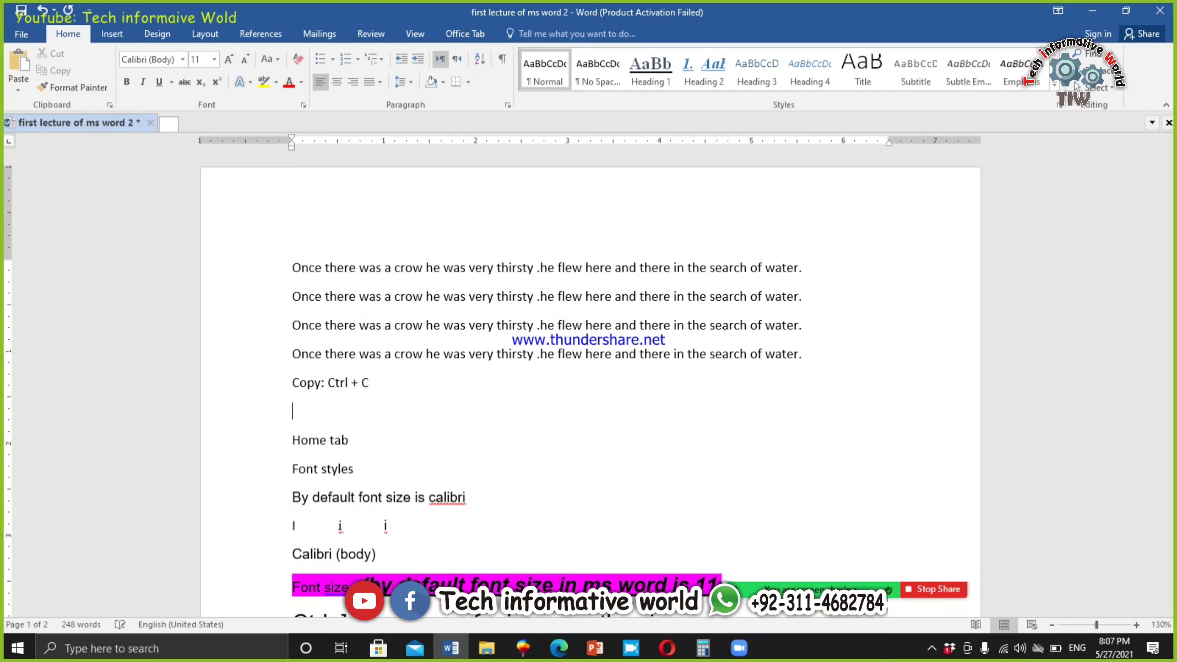
text(Paste)
key(BackSpace)
text(: Ctrl + V)
Increase the font size of the "Copy: Ctrl + C" and "Paste: Ctrl + V" lines to 26.
drag(380, 408, 281, 386)
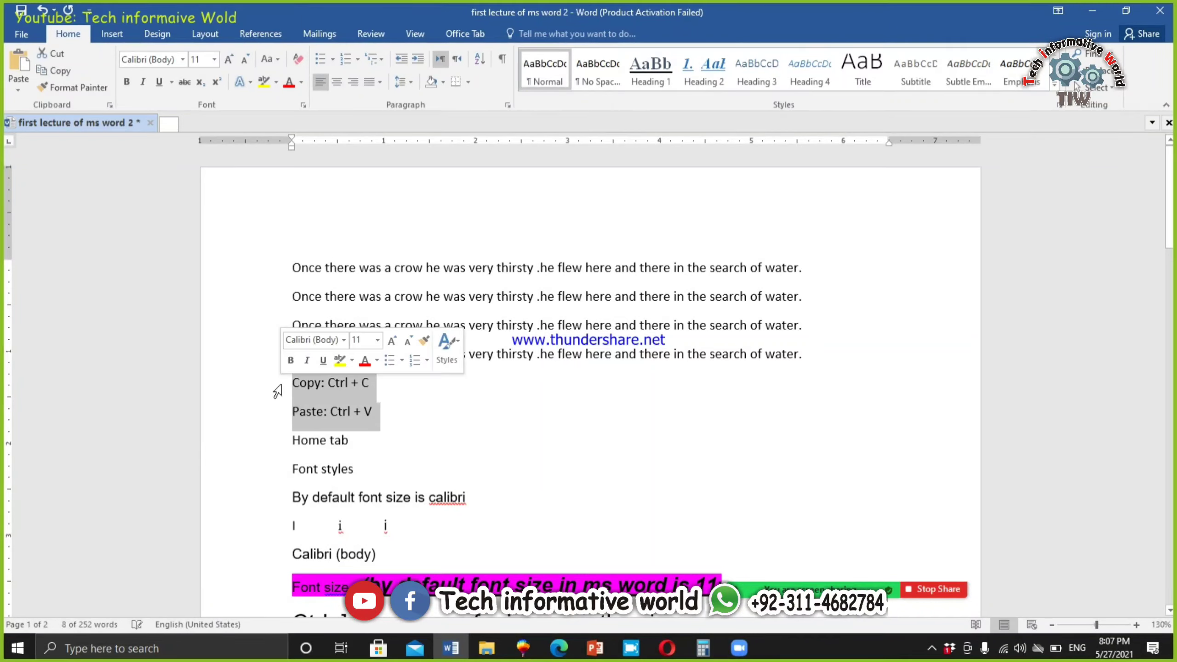
key(ctrl+shift+period)
key(ctrl+shift+period)
key(ctrl+shift+period)
key(ctrl+shift+period)
key(ctrl+shift+period)
key(ctrl+shift+period)
key(ctrl+shift+period)
key(ctrl+shift+period)
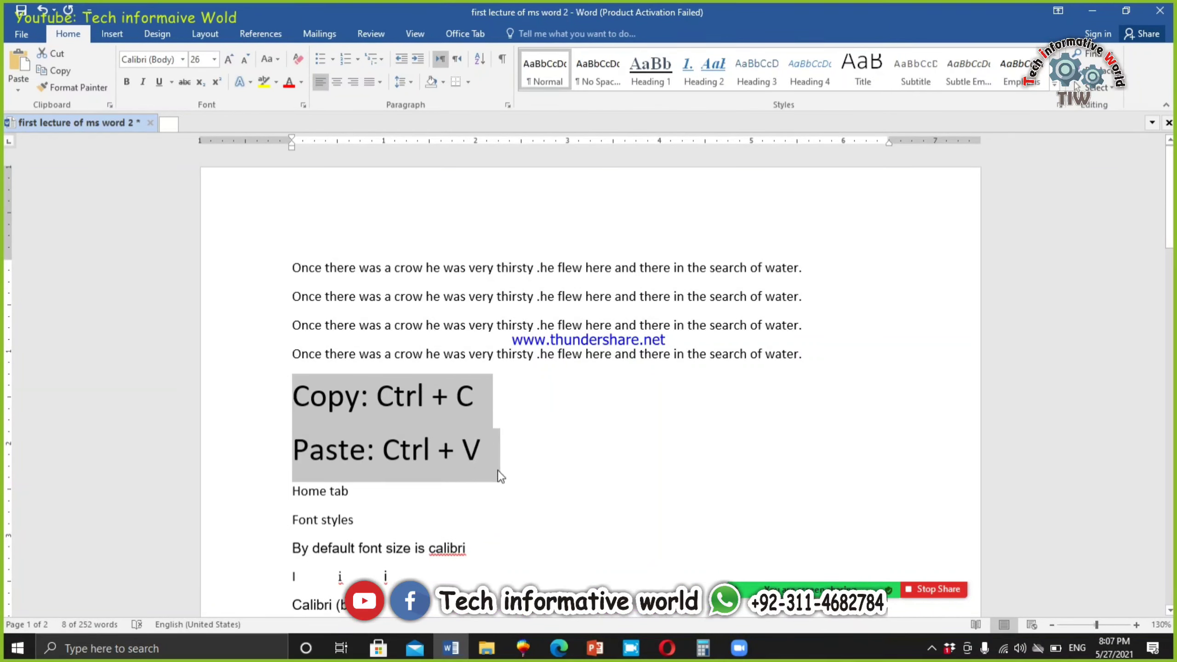
click(478, 462)
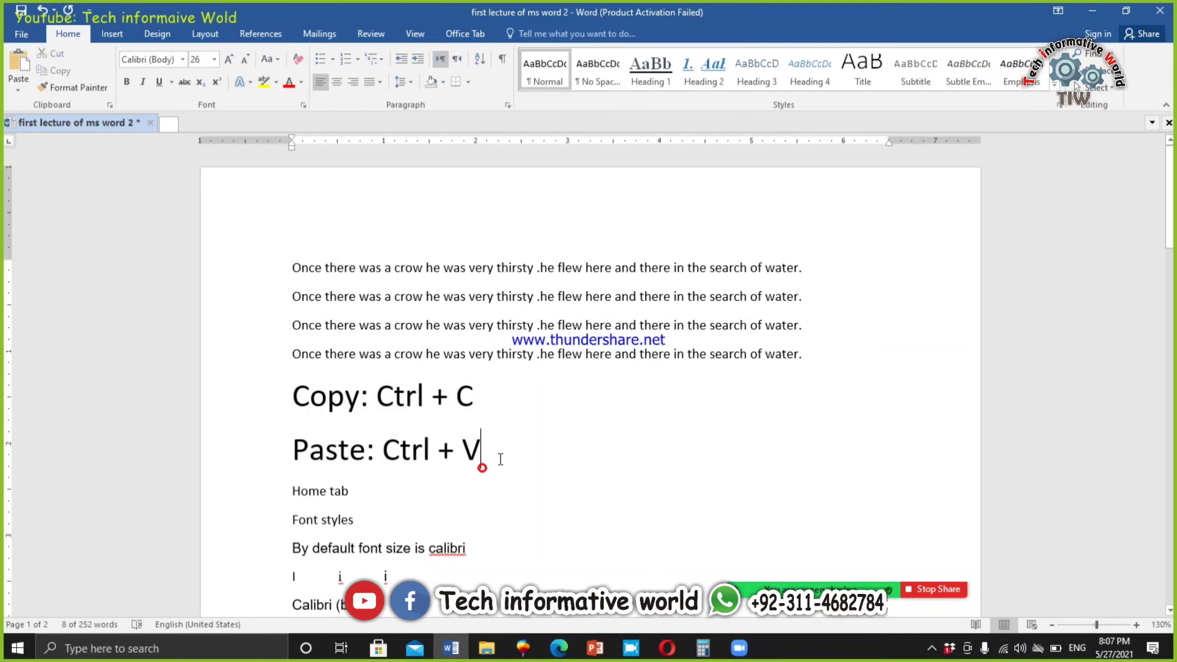
drag(481, 464, 281, 400)
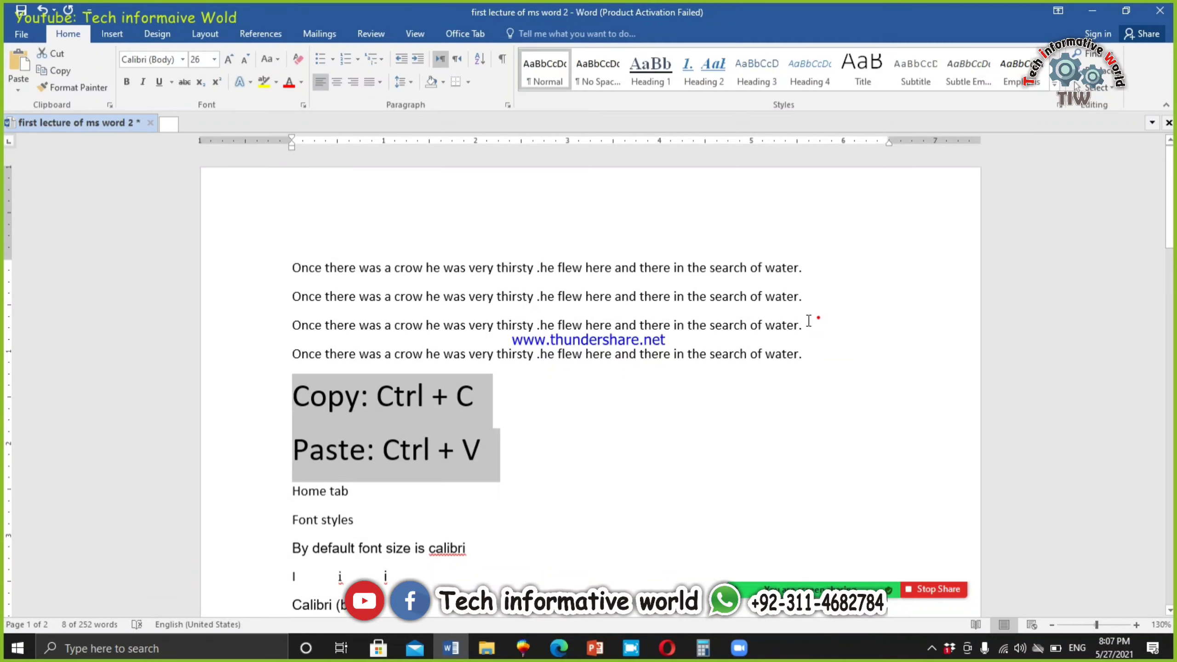
Copy the third crow sentence and add four more copies of it below that line.
drag(814, 320, 192, 326)
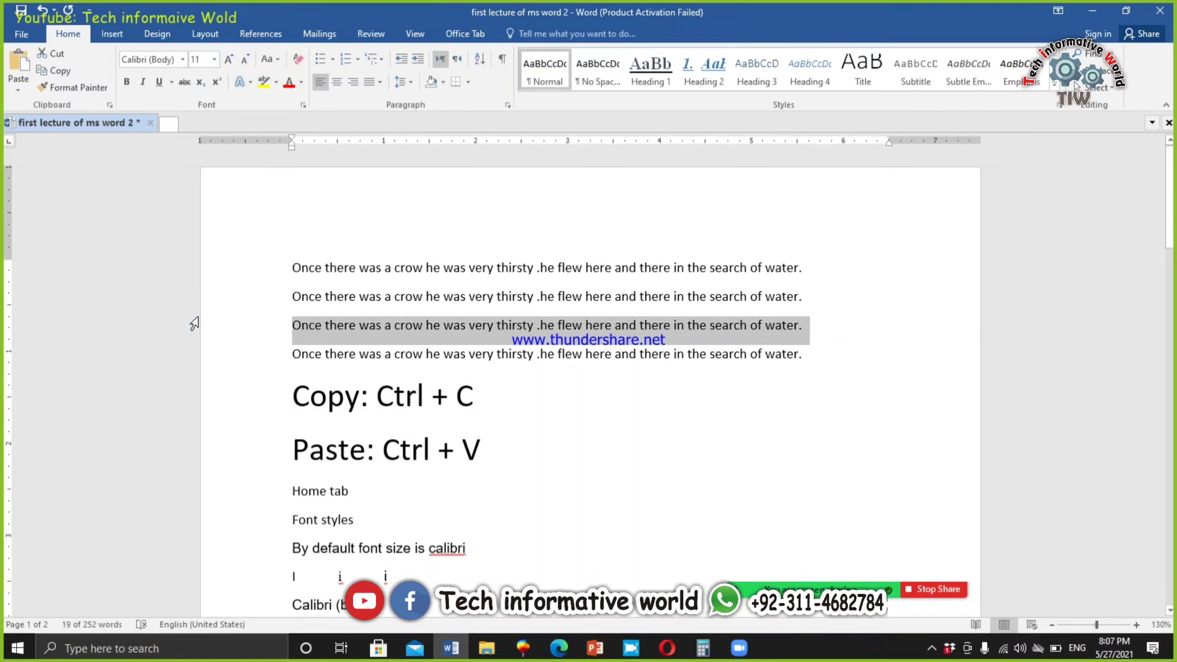
key(ctrl+c)
key(ctrl+v)
key(ctrl+v)
key(ctrl+v)
key(ctrl+v)
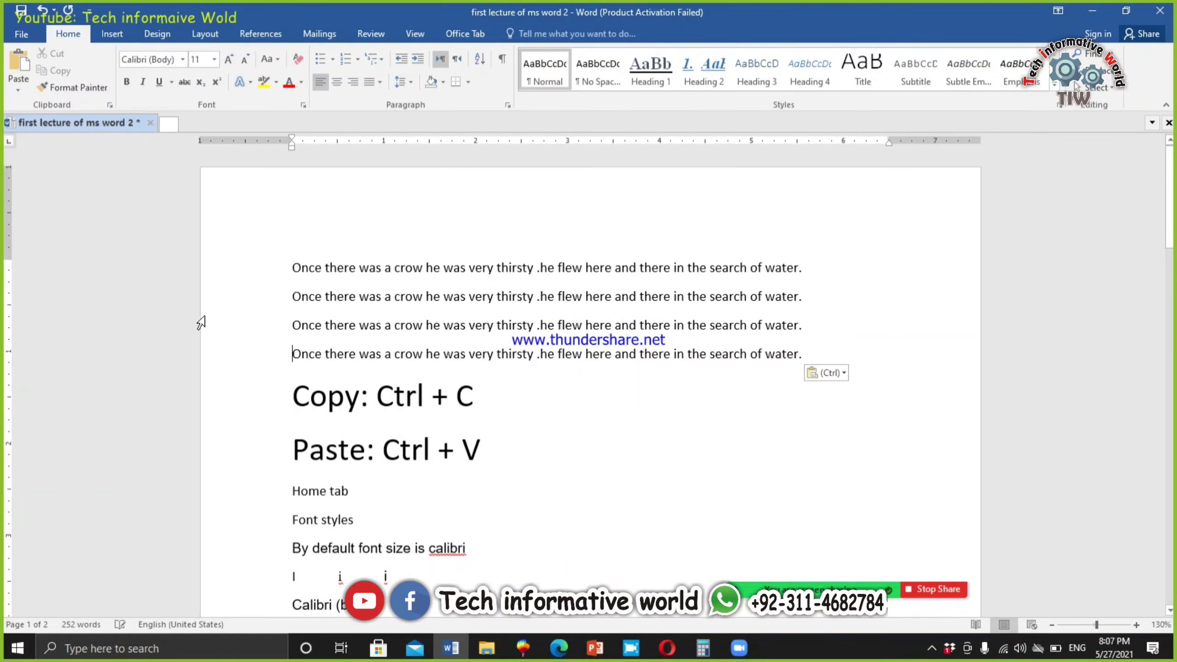
key(ctrl+v)
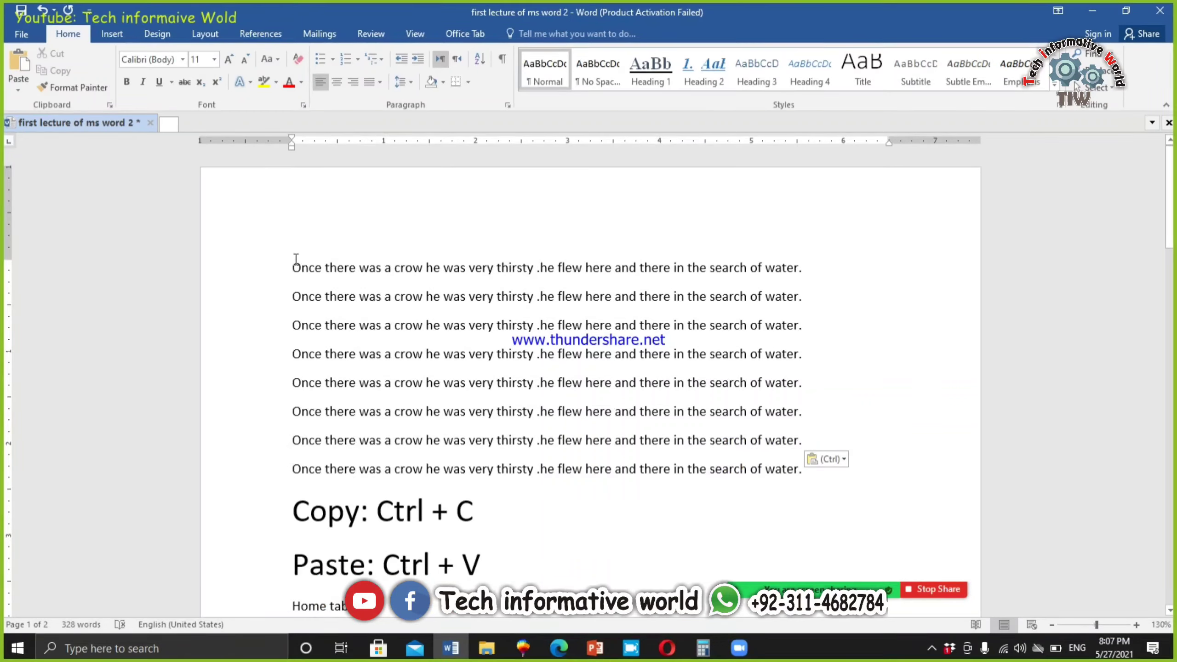
drag(296, 259, 729, 496)
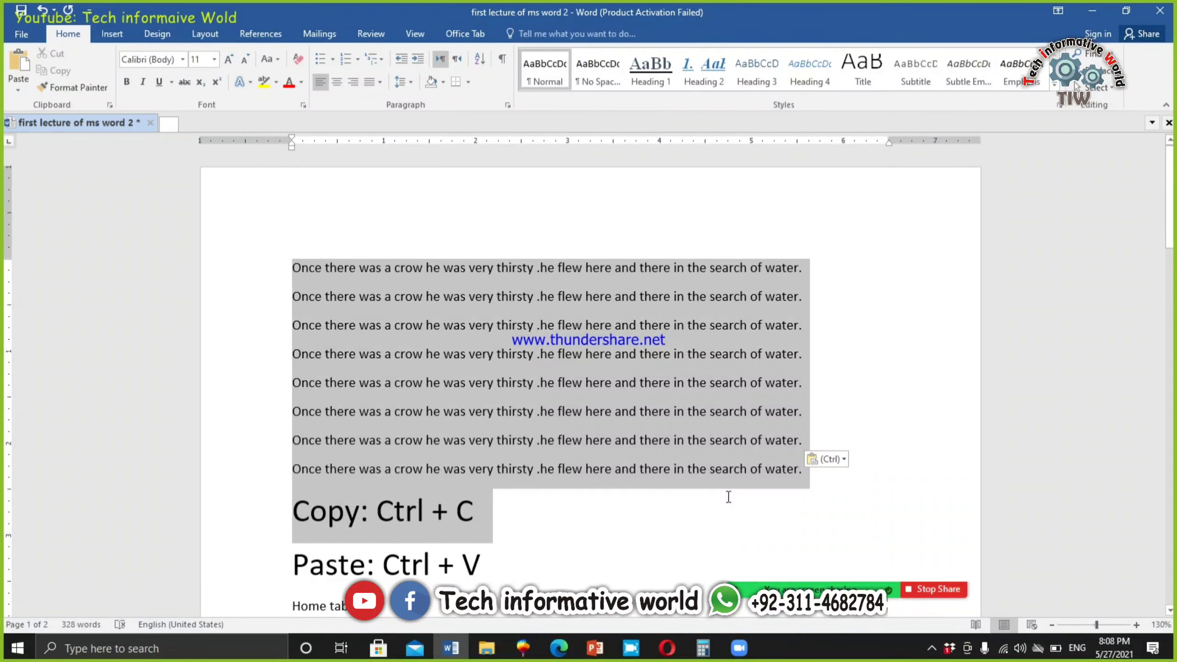
drag(490, 549, 271, 515)
scroll(562, 481, down, 1)
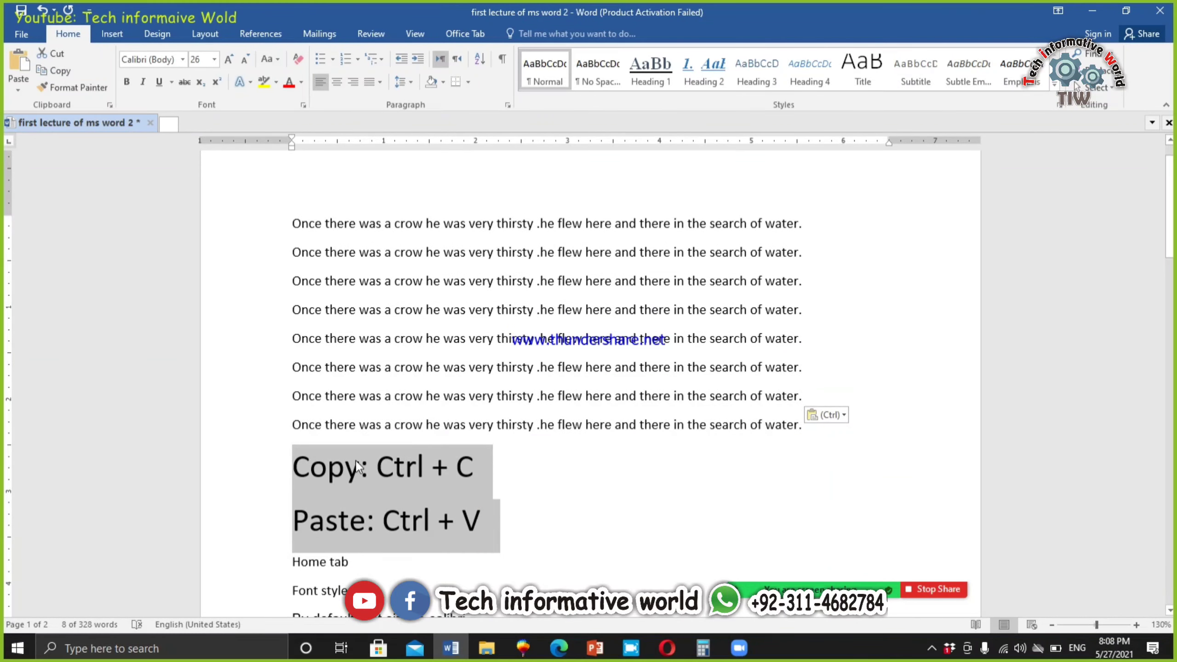
scroll(355, 459, up, 1)
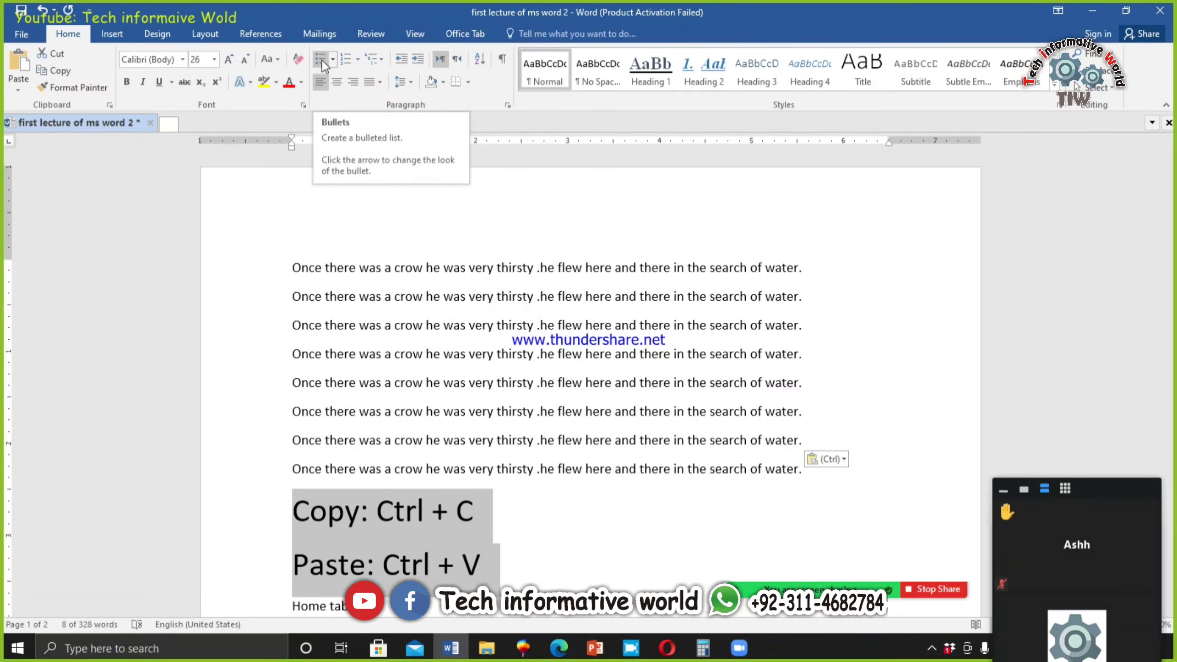
Switch to the Zoom video strip and stop the video of the participant whose camera is on.
mouse_move(1037, 554)
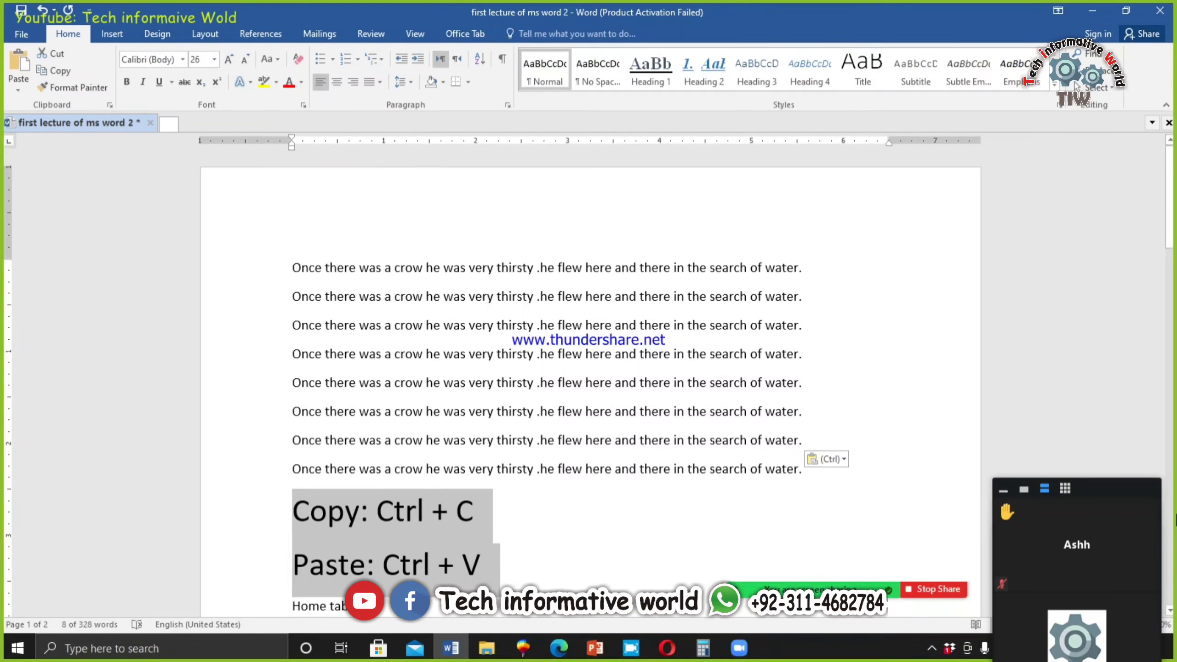
click(1149, 510)
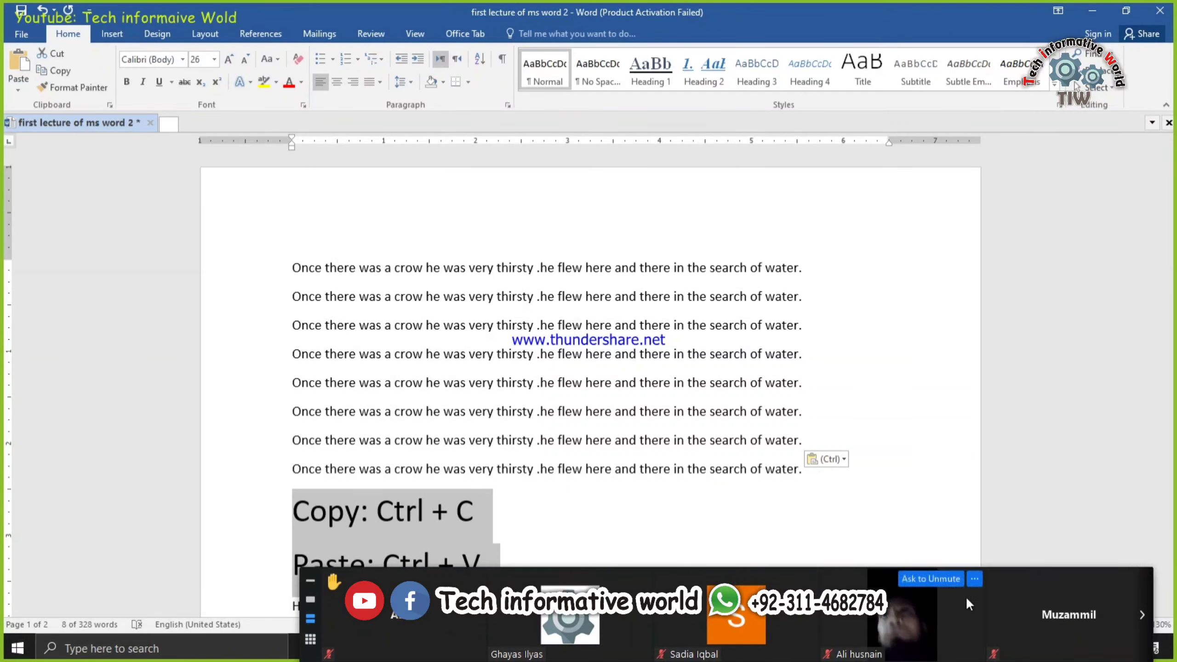
click(973, 580)
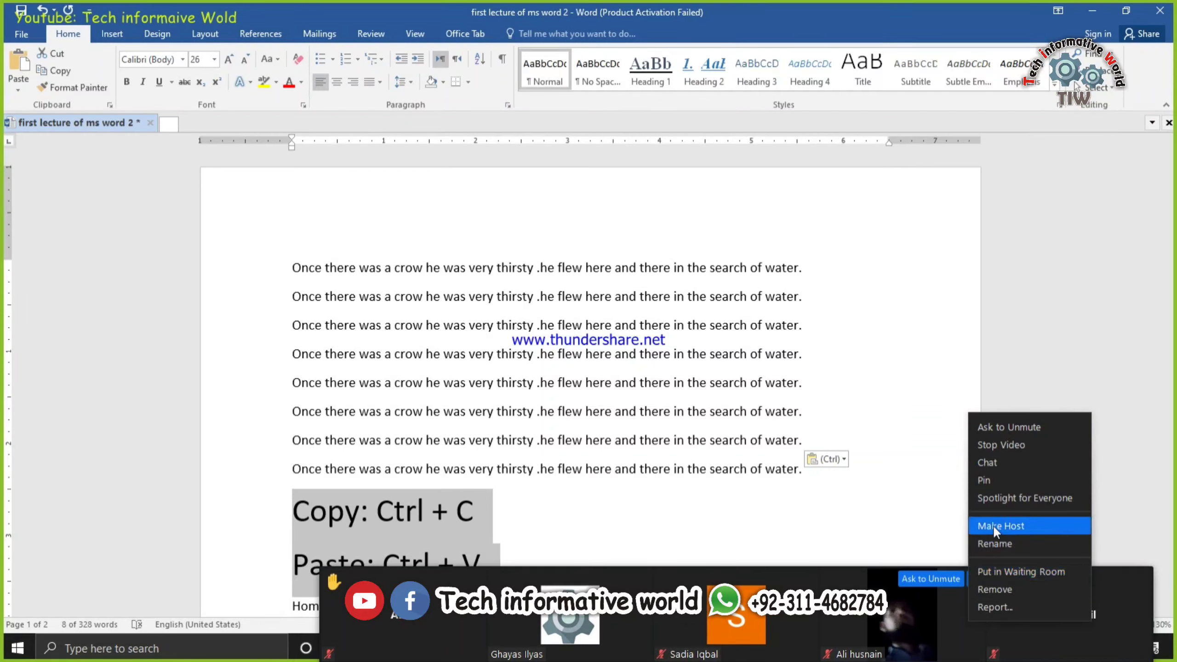
click(1002, 445)
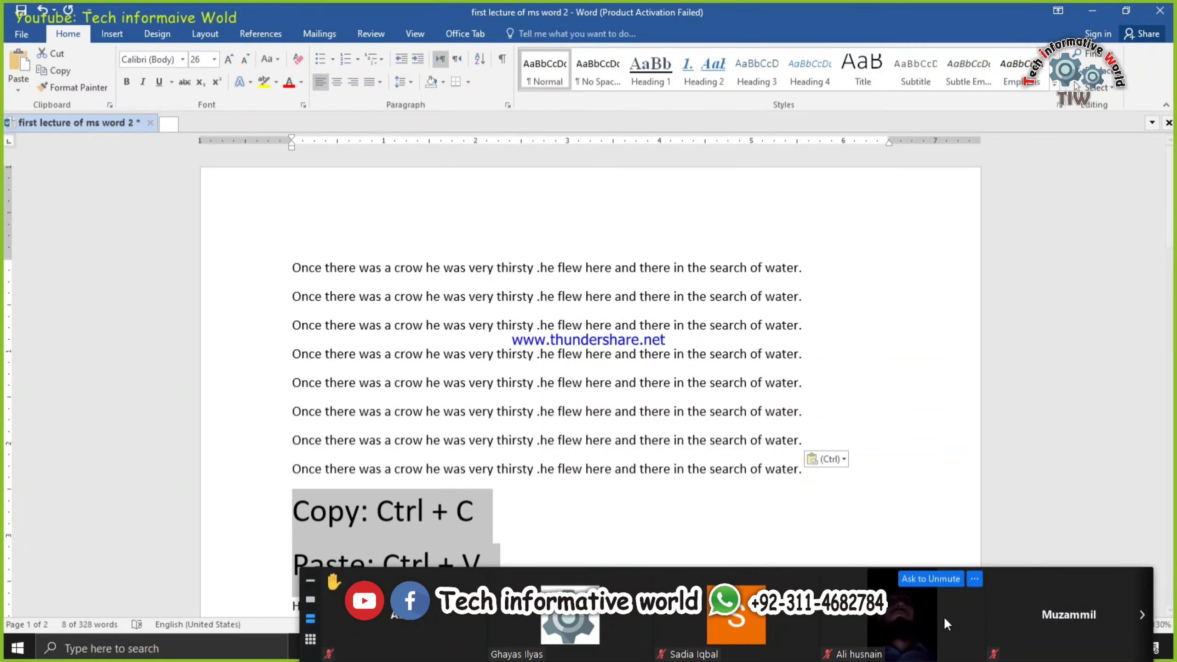
Check the extra options for the participant with the raised hand in Zoom's participant list, and minimise the list.
mouse_move(797, 587)
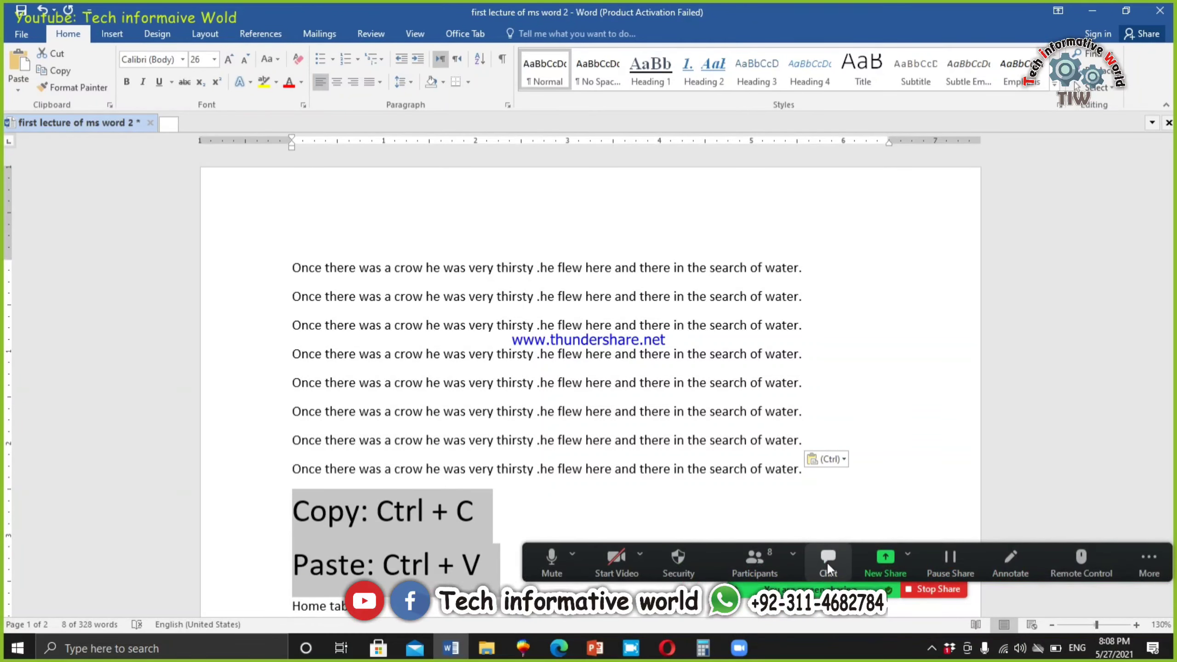
click(754, 565)
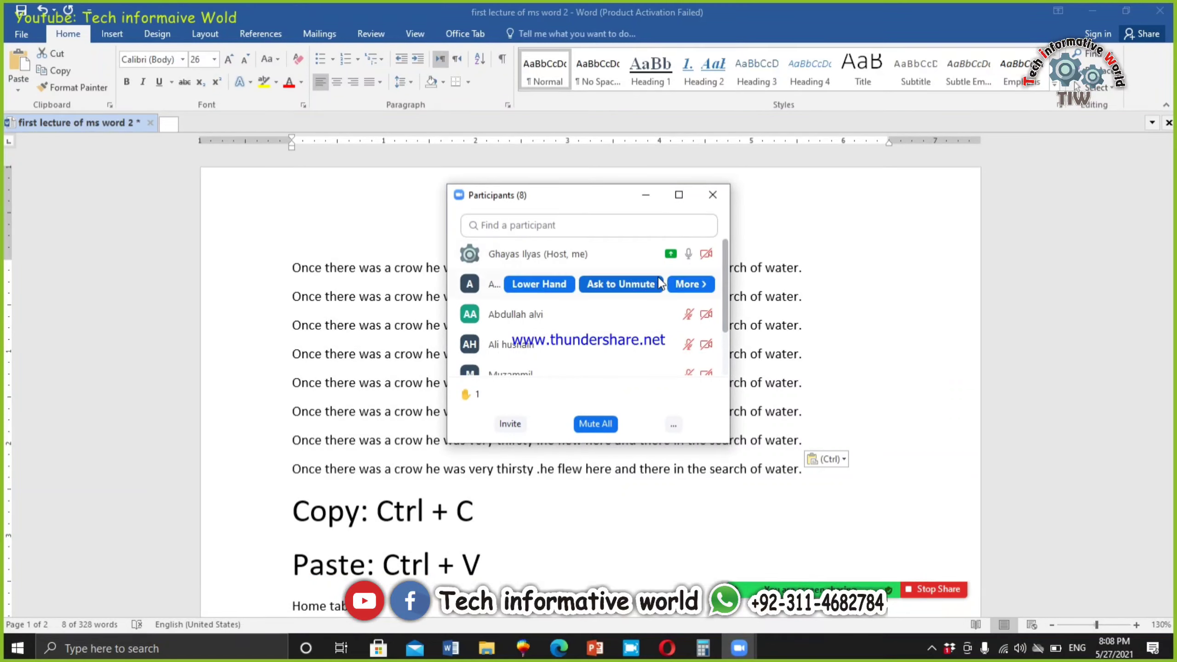
click(691, 283)
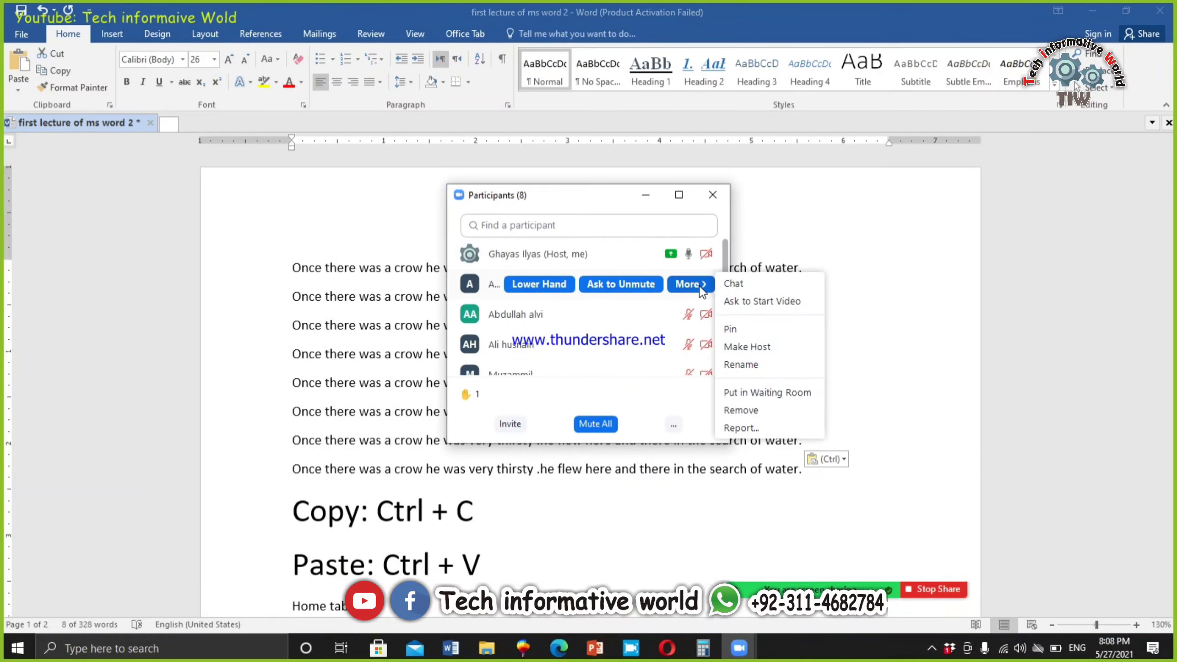
click(698, 285)
click(646, 199)
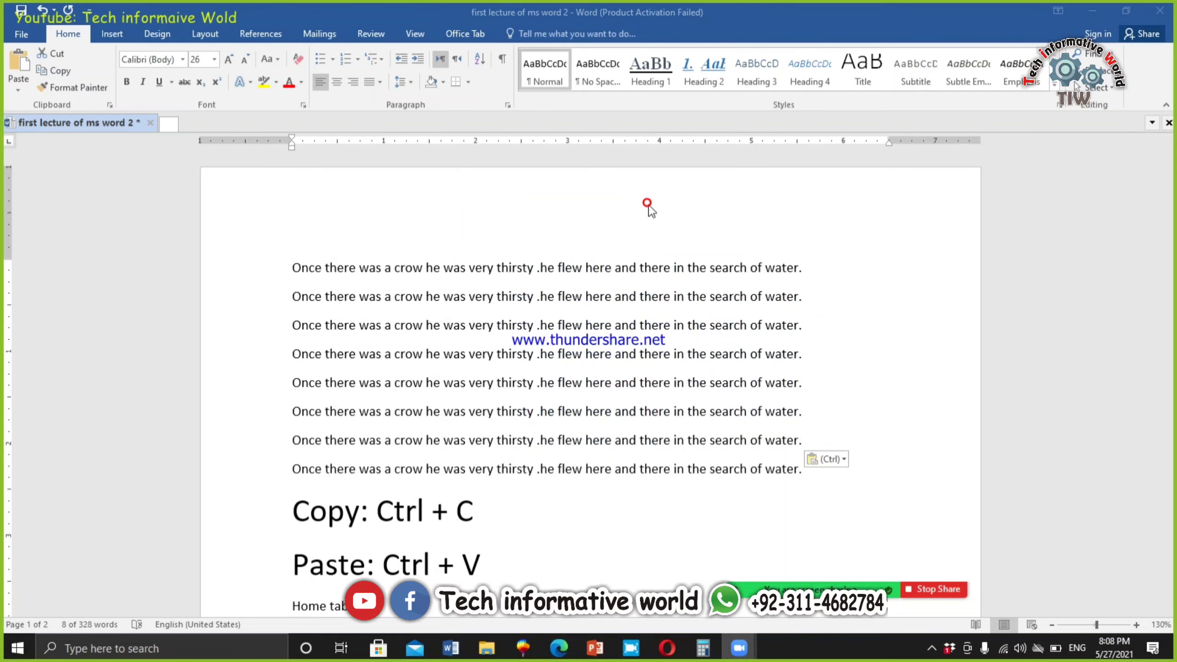
Read the latest messages in the Zoom meeting chat and minimise the chat window.
mouse_move(962, 587)
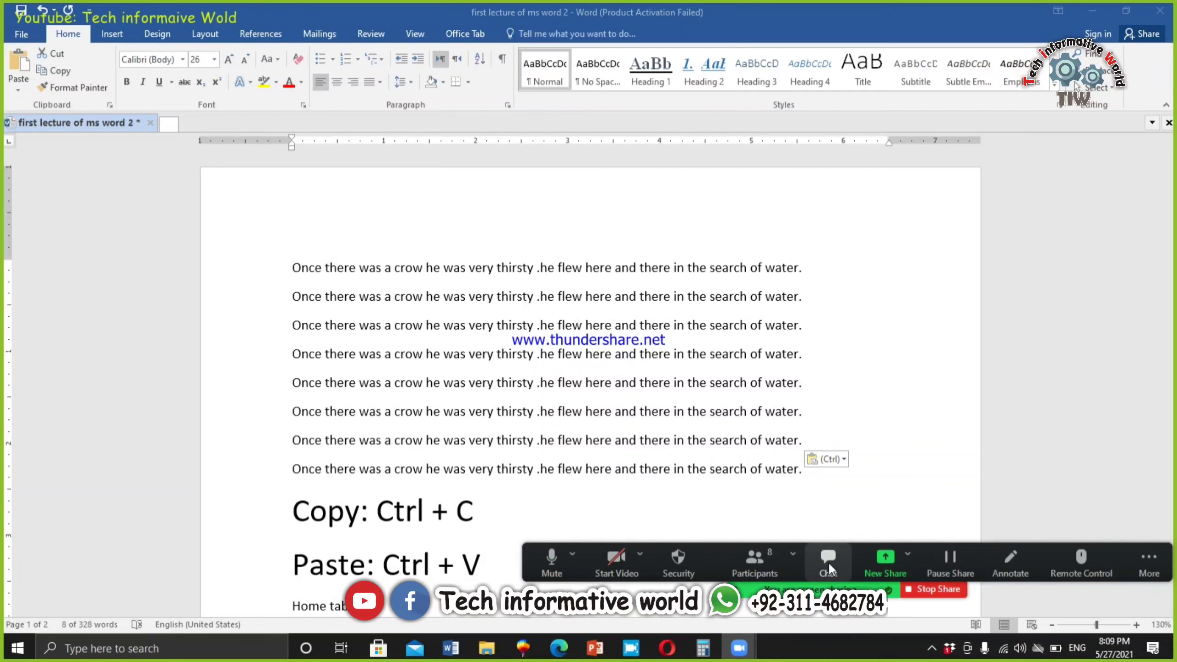
click(827, 560)
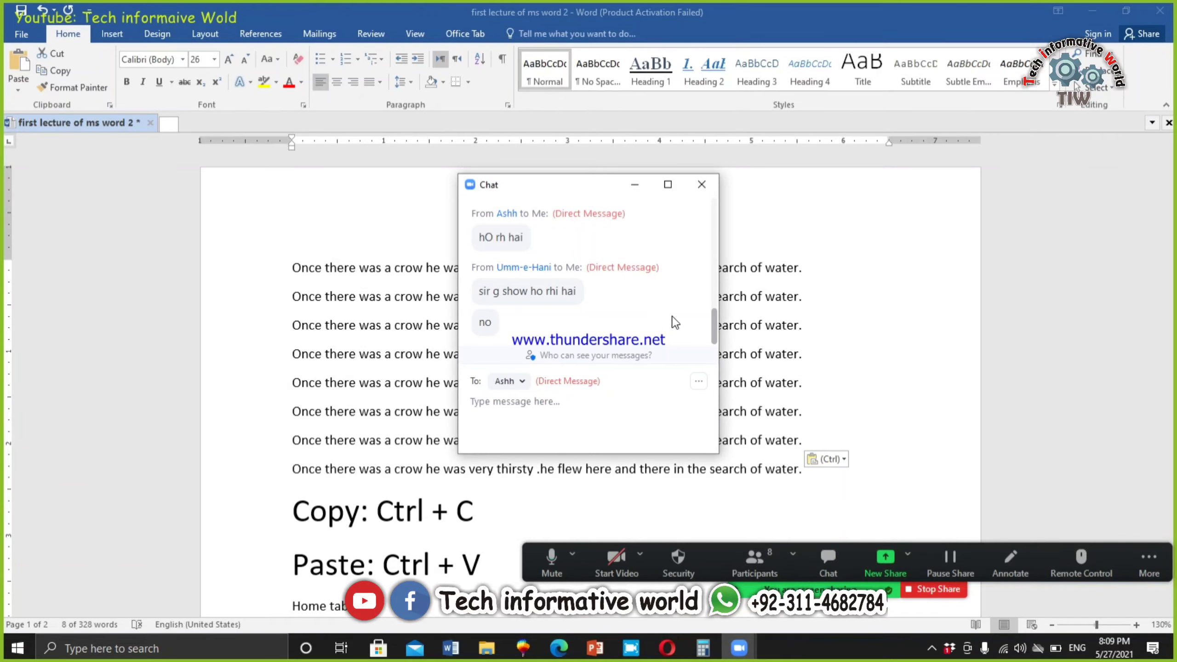
click(634, 186)
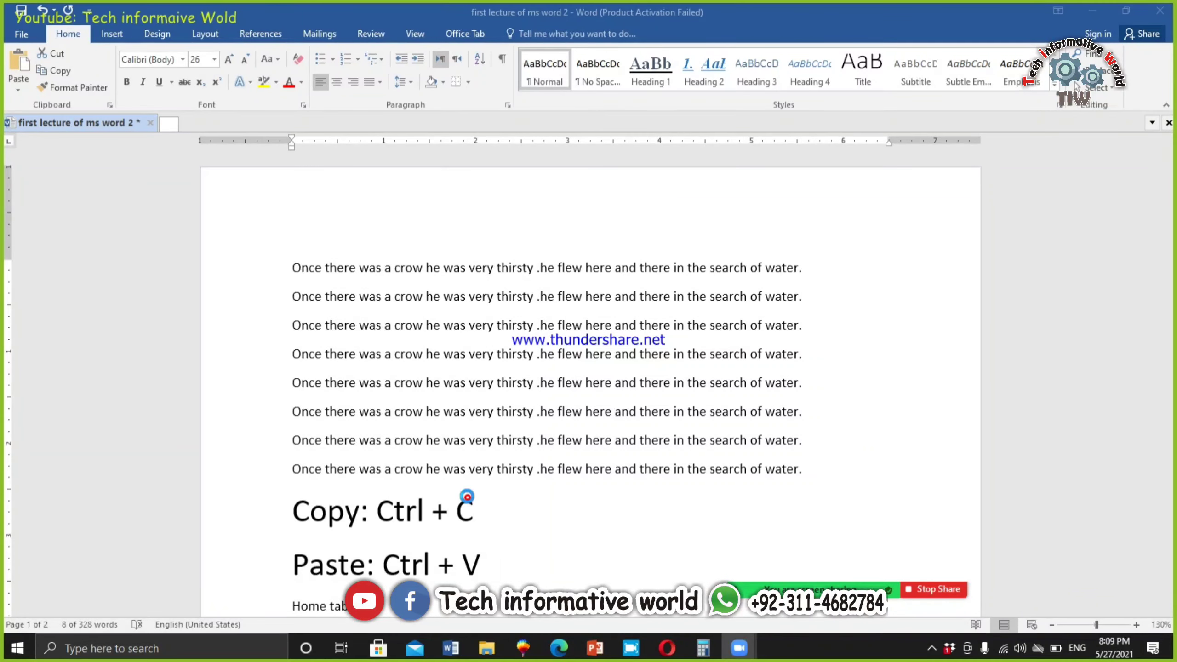
drag(467, 496, 558, 542)
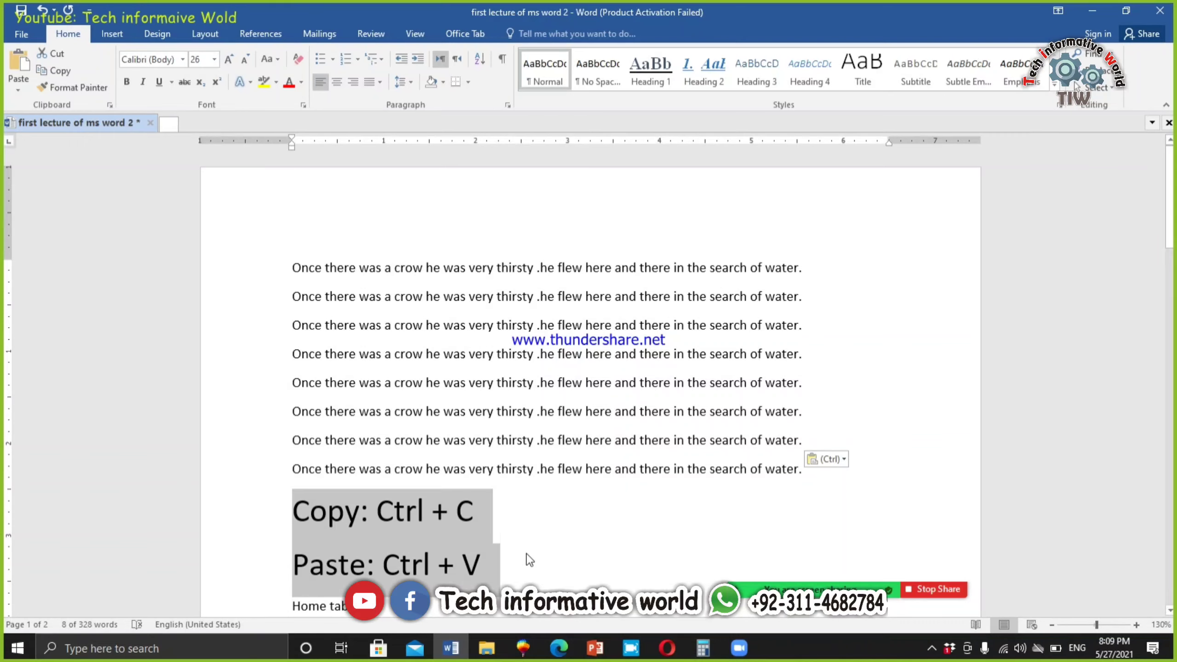
click(375, 501)
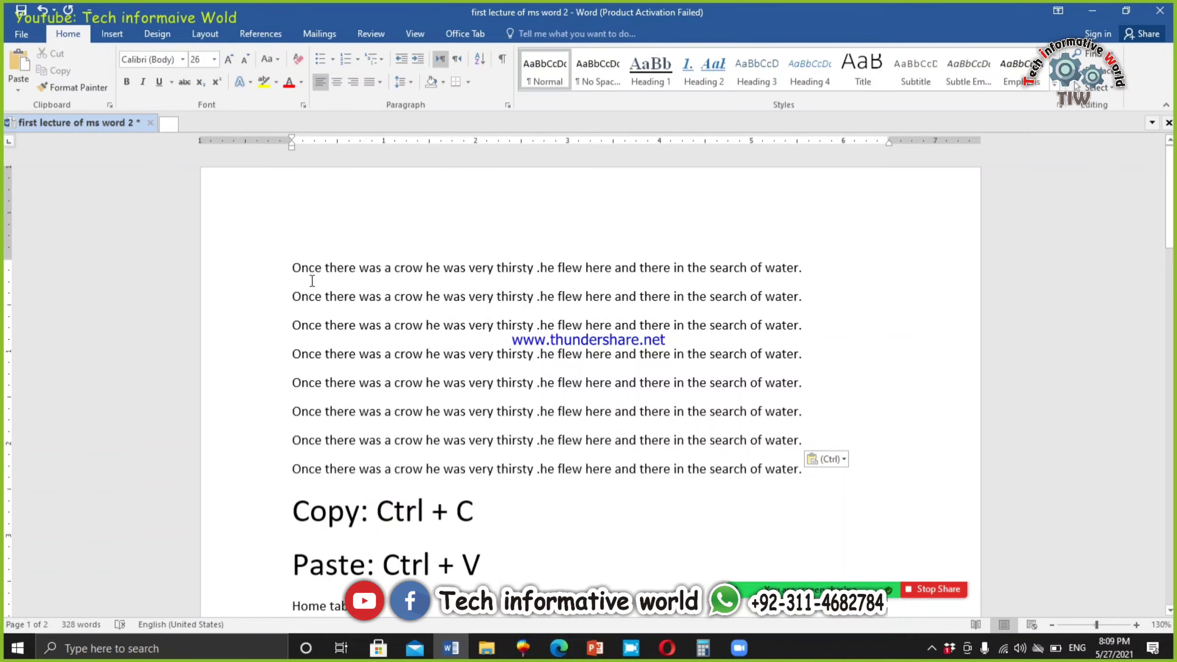
Insert the line "Write any five questions." above the first crow sentence, followed by a new empty line.
click(288, 259)
key(Return)
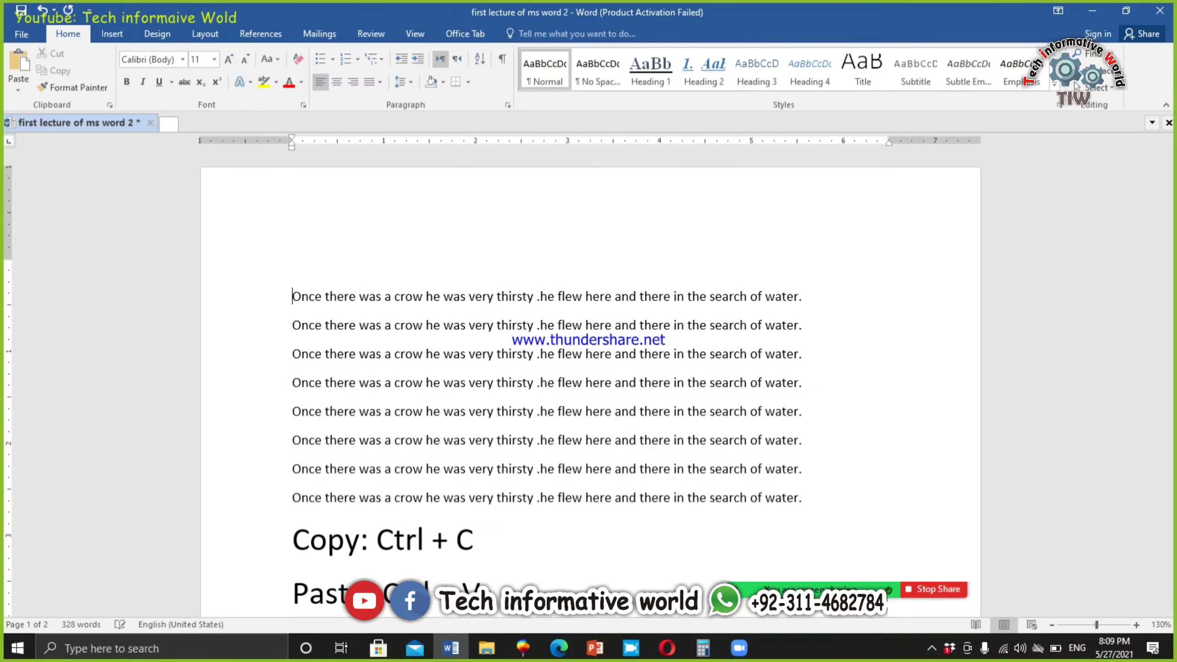
click(288, 257)
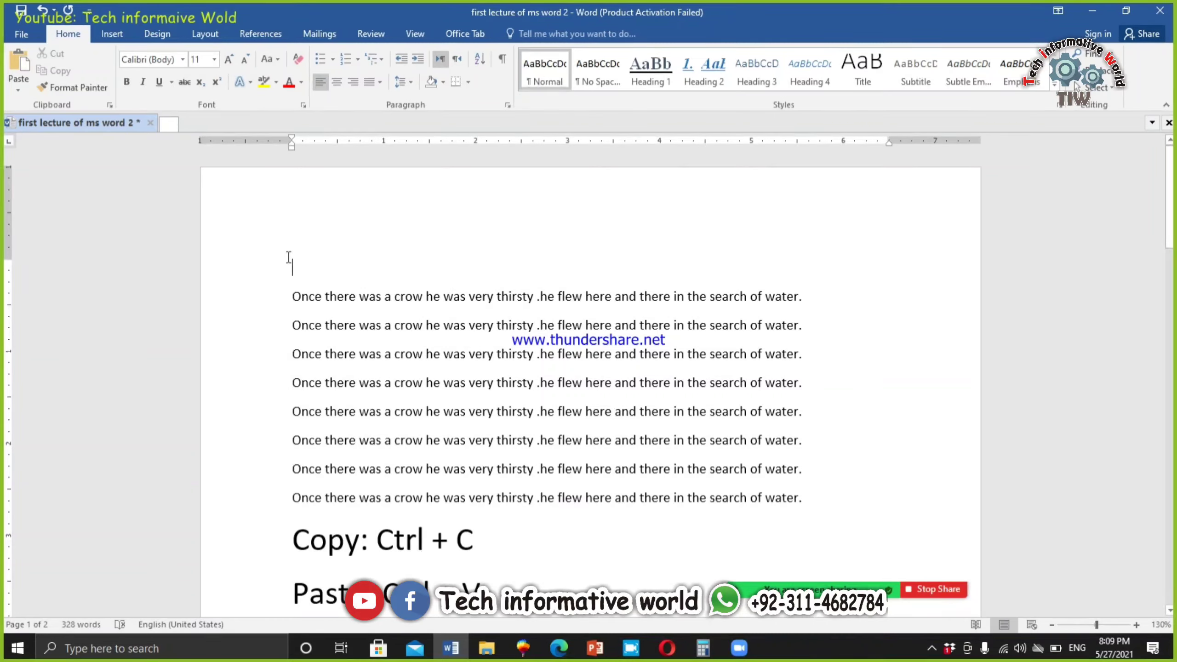
text(Write)
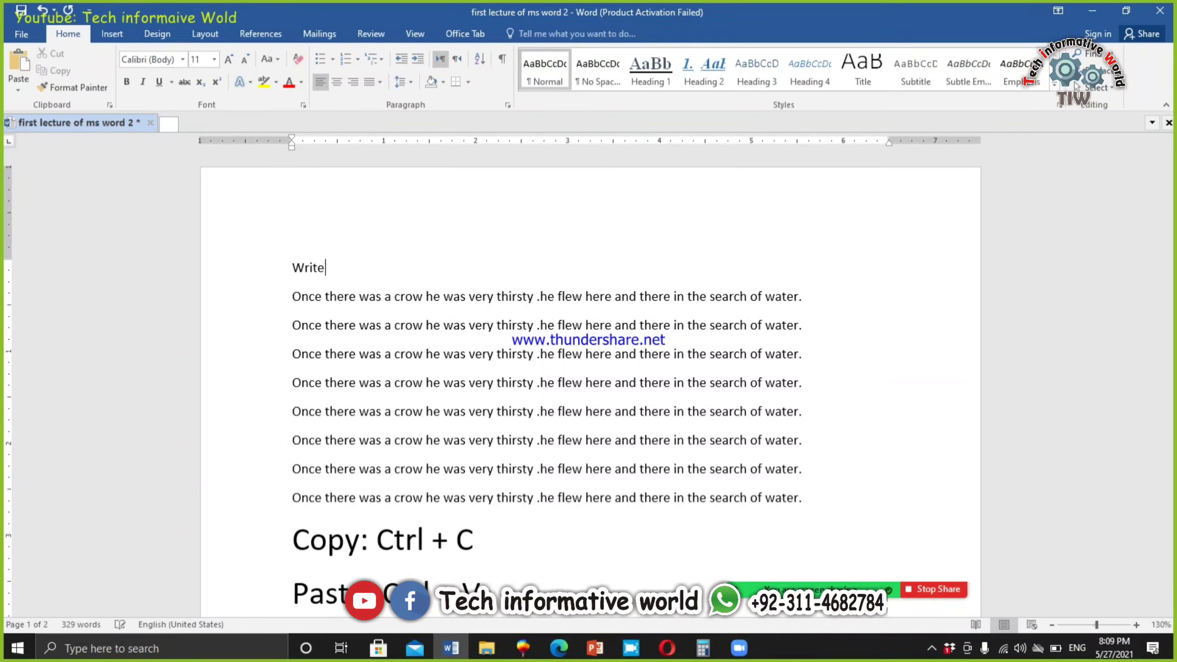
text( any five questio)
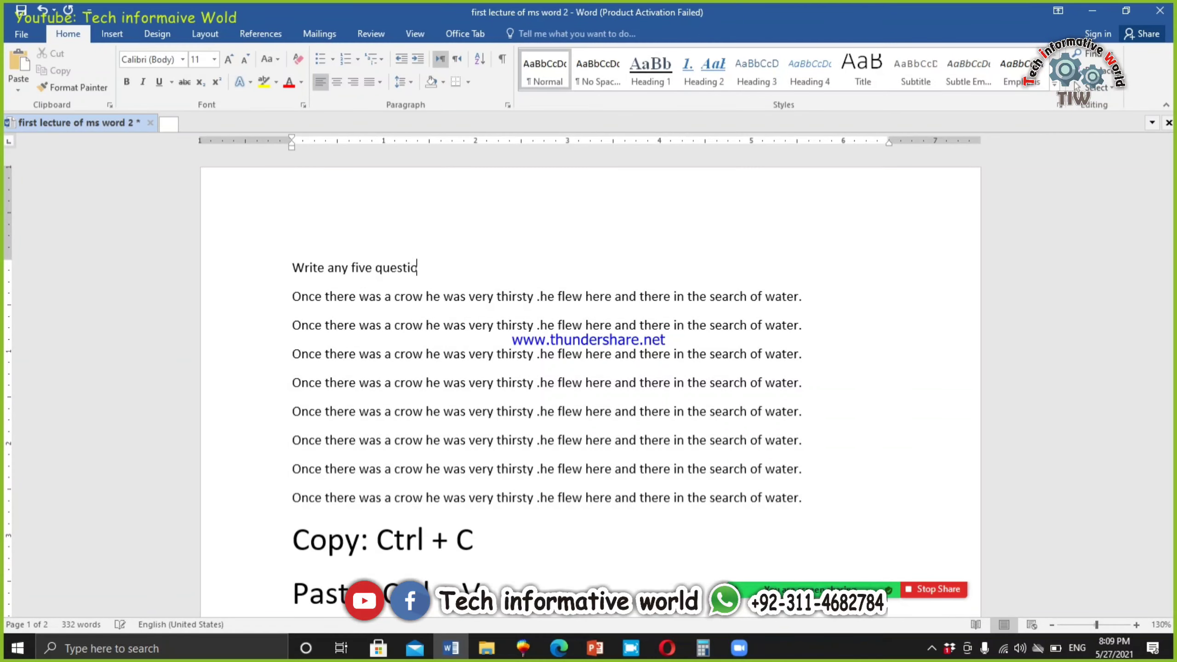
text(ns.)
key(Return)
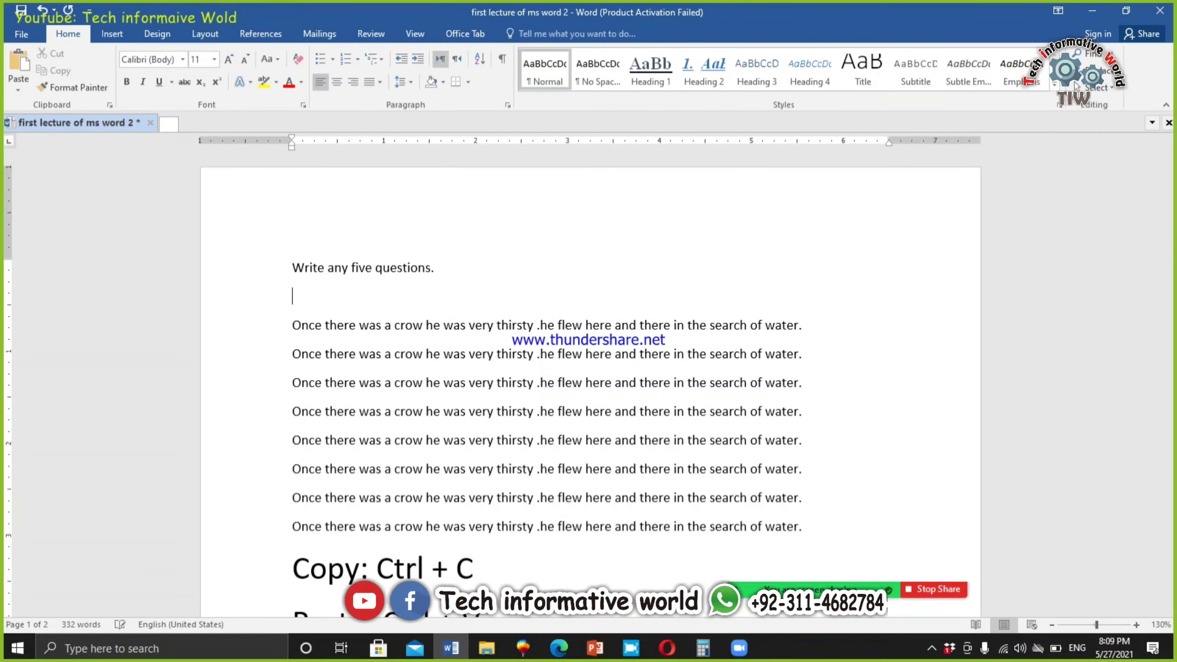
Start a numbered list under that line with the items "What is computer?" and "Parts of computer?".
text(1. Wha)
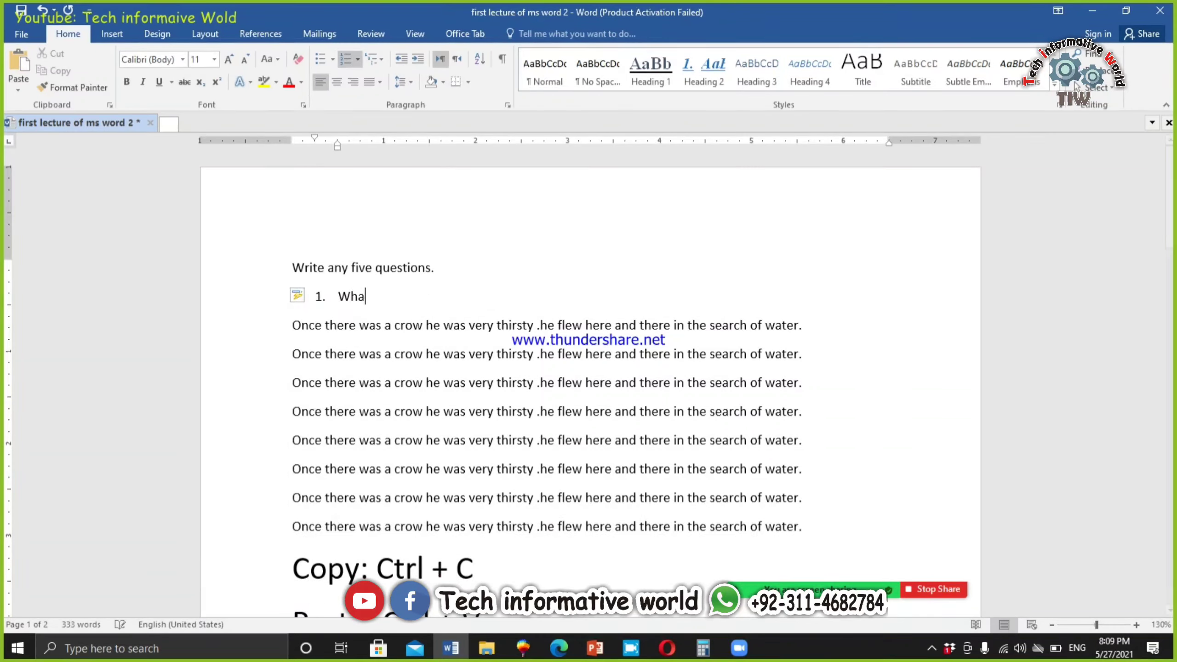
text(t is computer?)
key(Return)
text(P)
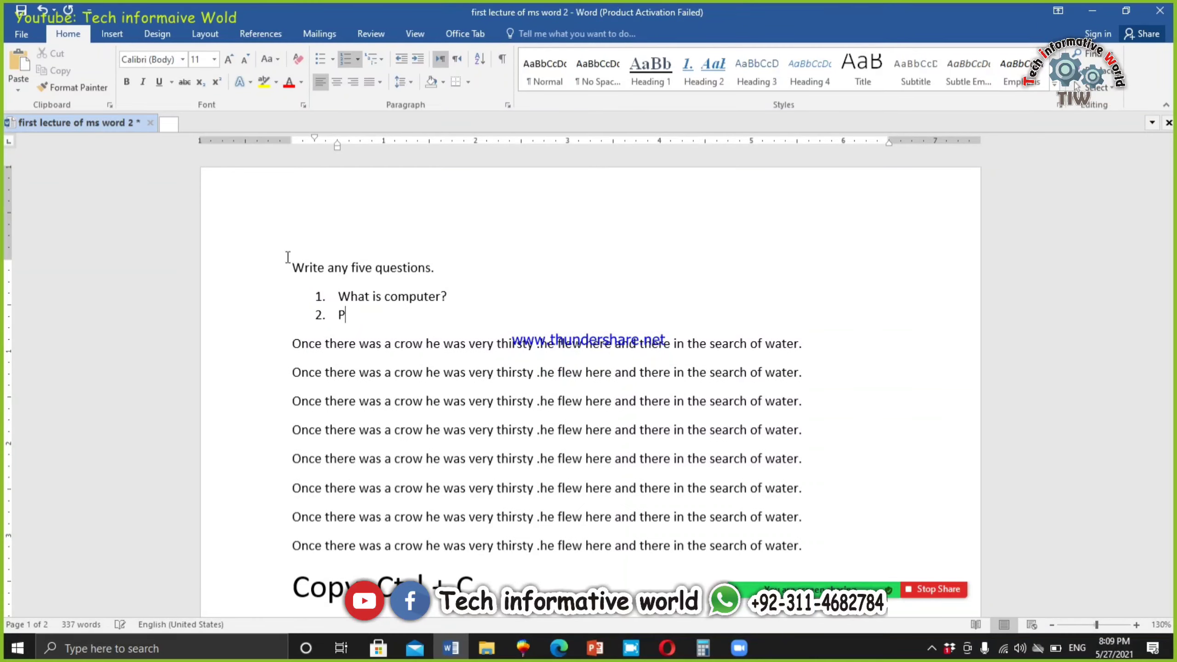
text(arts of computer)
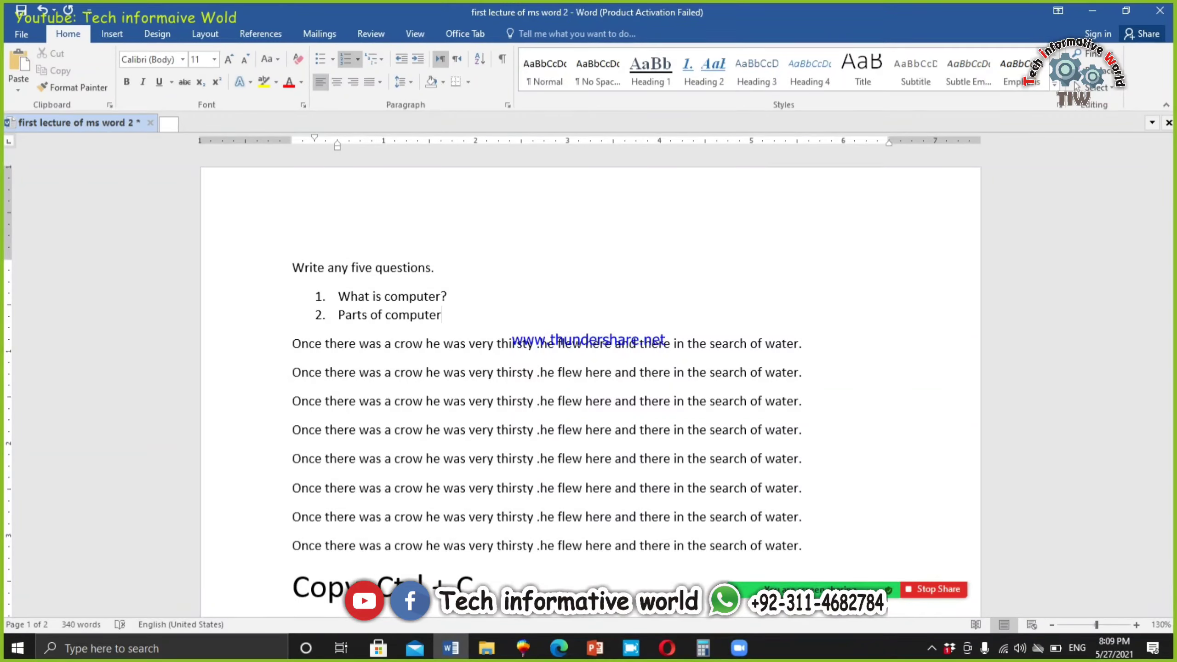
text(?)
key(Return)
Add "What is main frame computer?" and "What is mobile Phone?" as the third and fourth list items.
text(W)
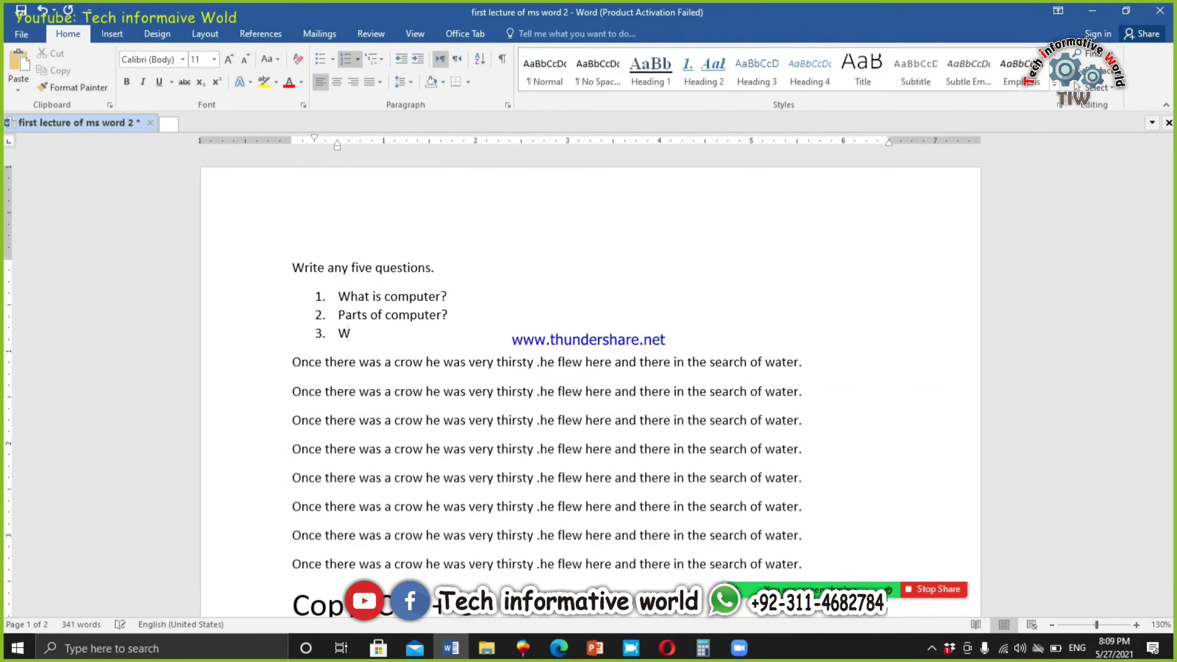
text(hat is main frame com)
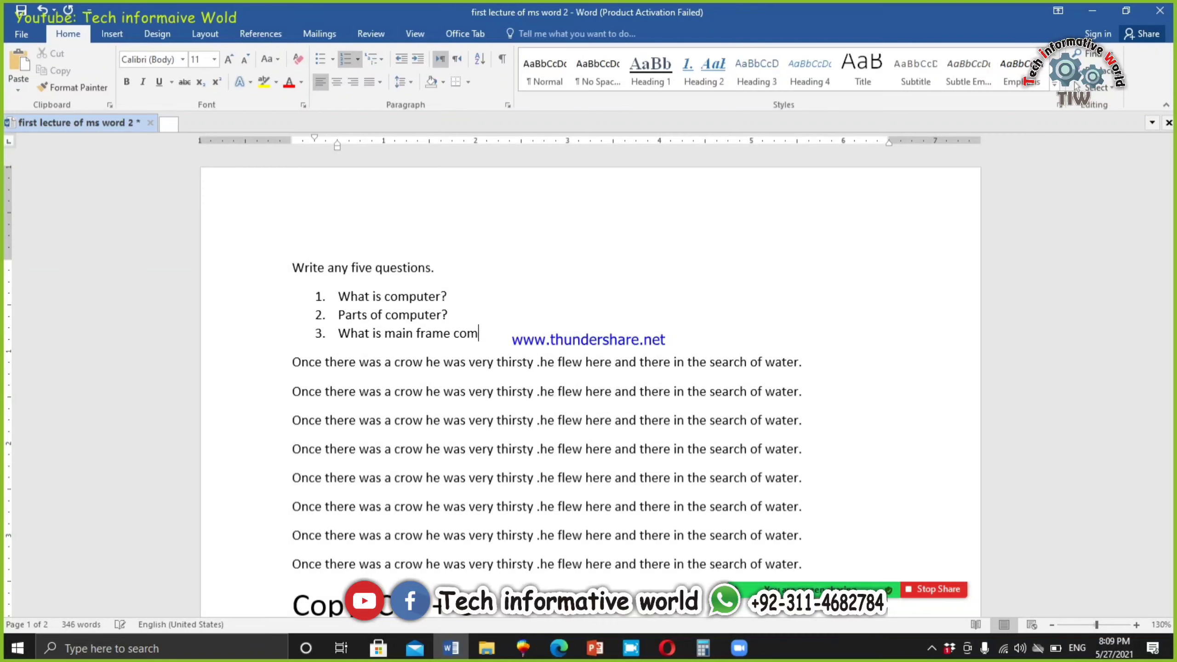
text(puter?)
key(Return)
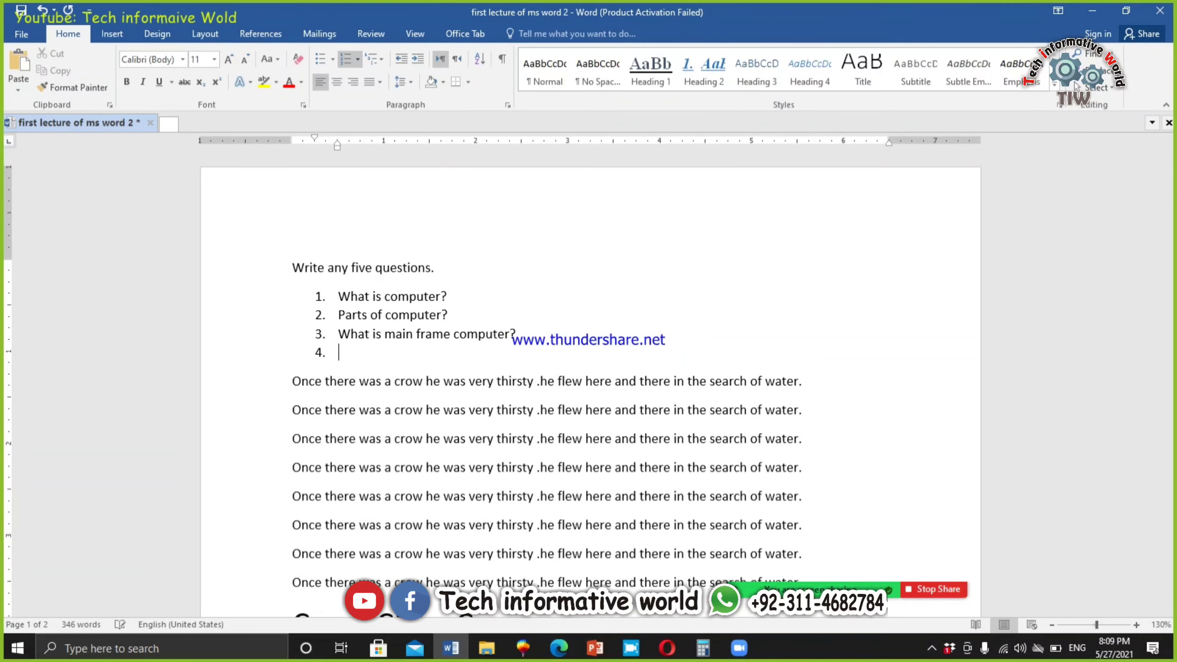
text(What is mobil)
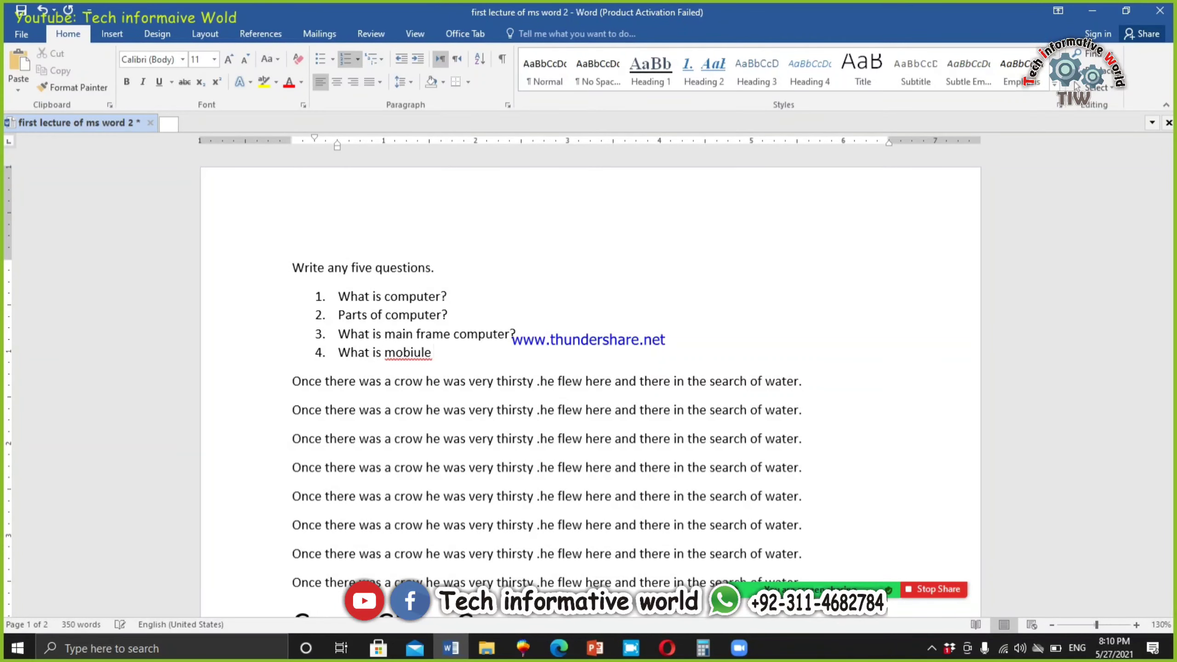
key(BackSpace)
key(BackSpace)
key(BackSpace)
text(le Phone?)
key(Return)
Add the fifth item "What is Teconology?" and correct its misspelled word to the suggested "Technology".
text(Wha)
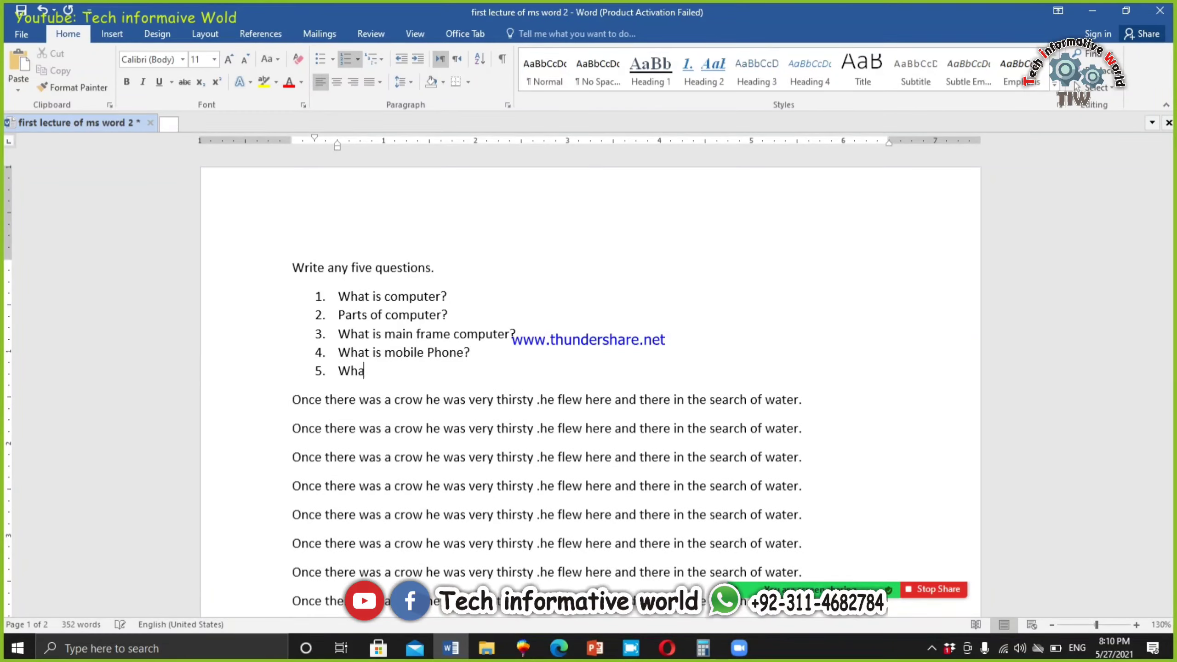
text(t is Teconology?)
key(Return)
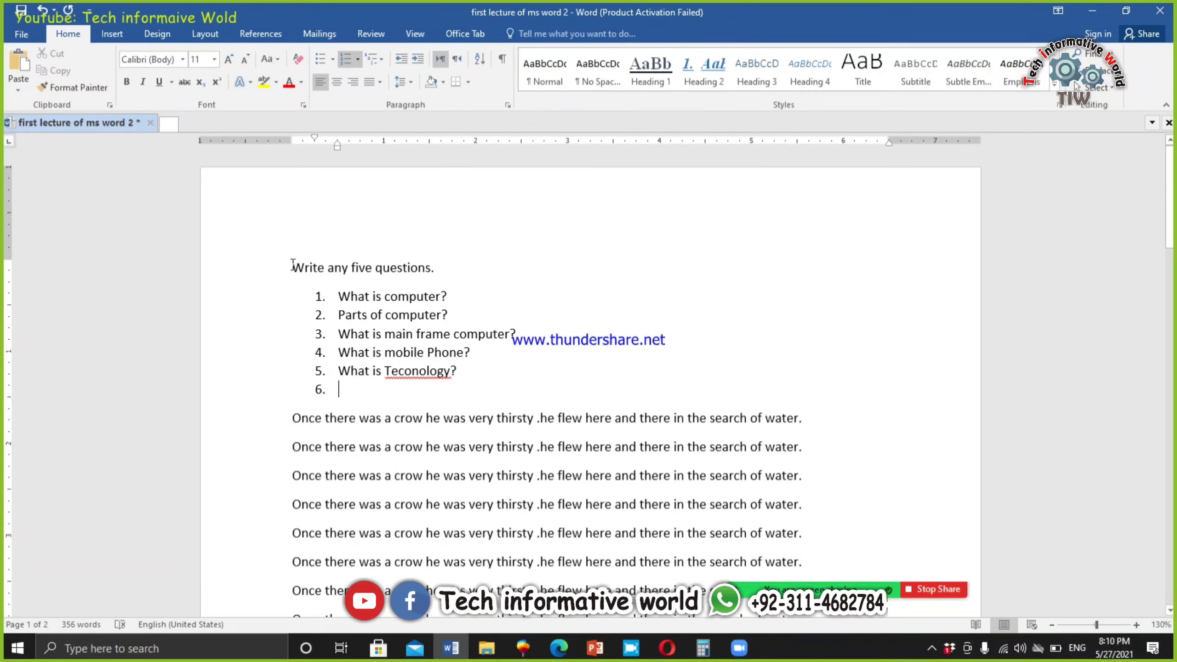
right_click(419, 371)
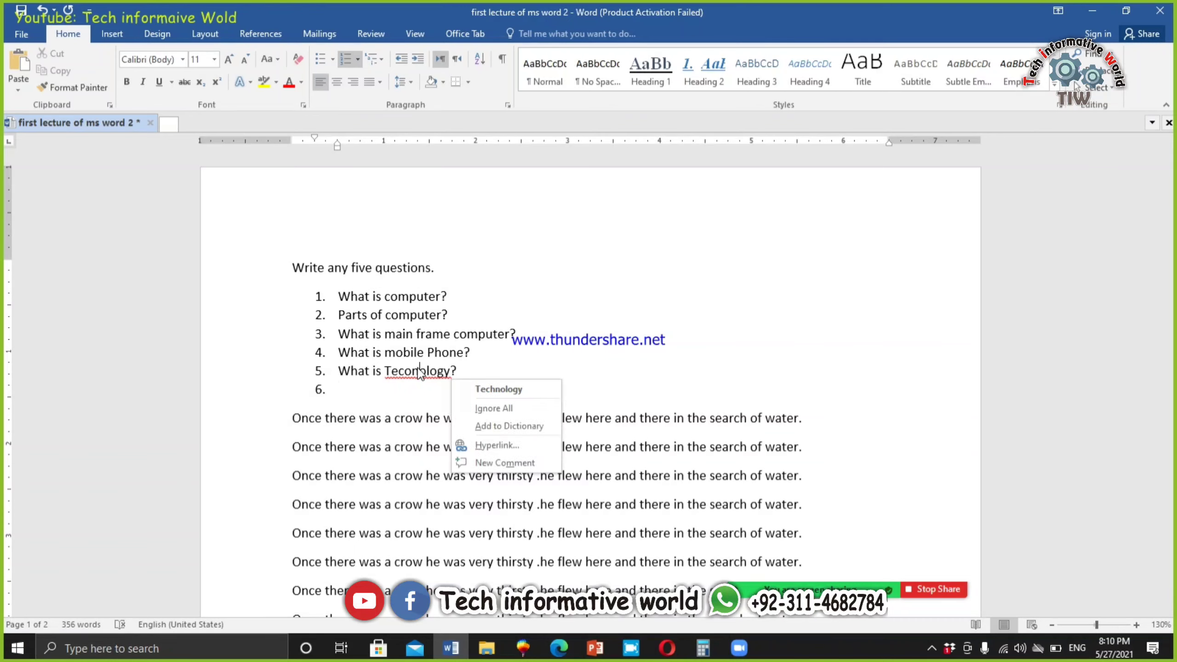
click(520, 390)
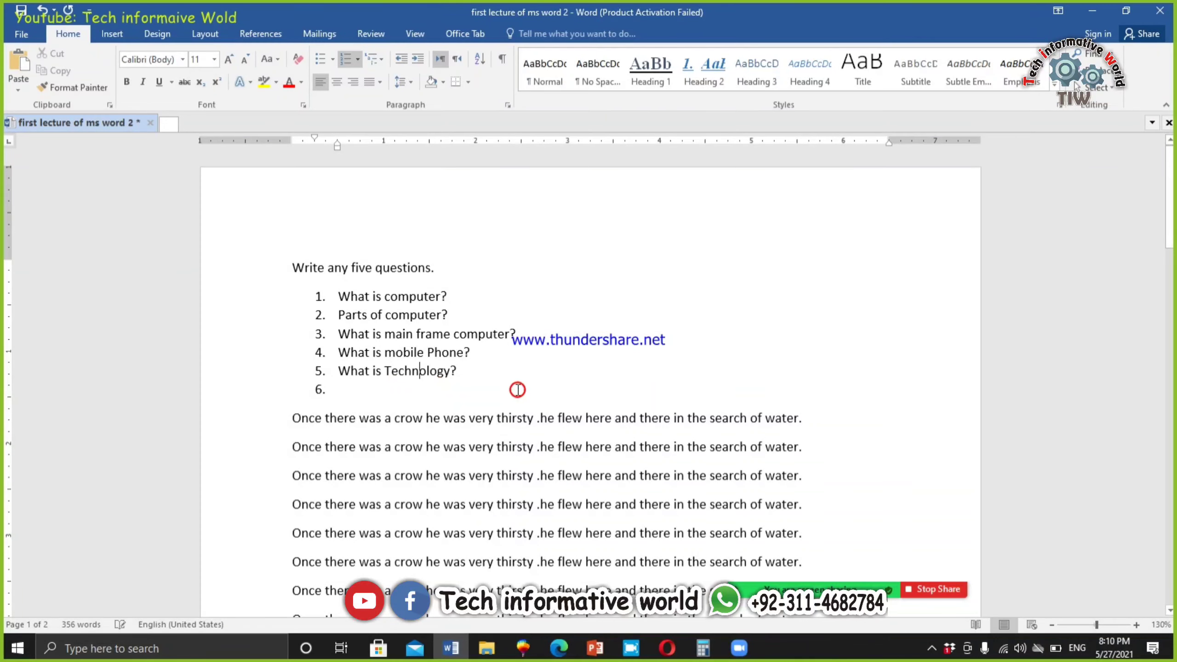
Copy the first three questions, paste them as items 6 to 8, and end the numbered list after them.
click(392, 394)
drag(522, 332, 340, 311)
key(ctrl+c)
click(339, 389)
key(ctrl+v)
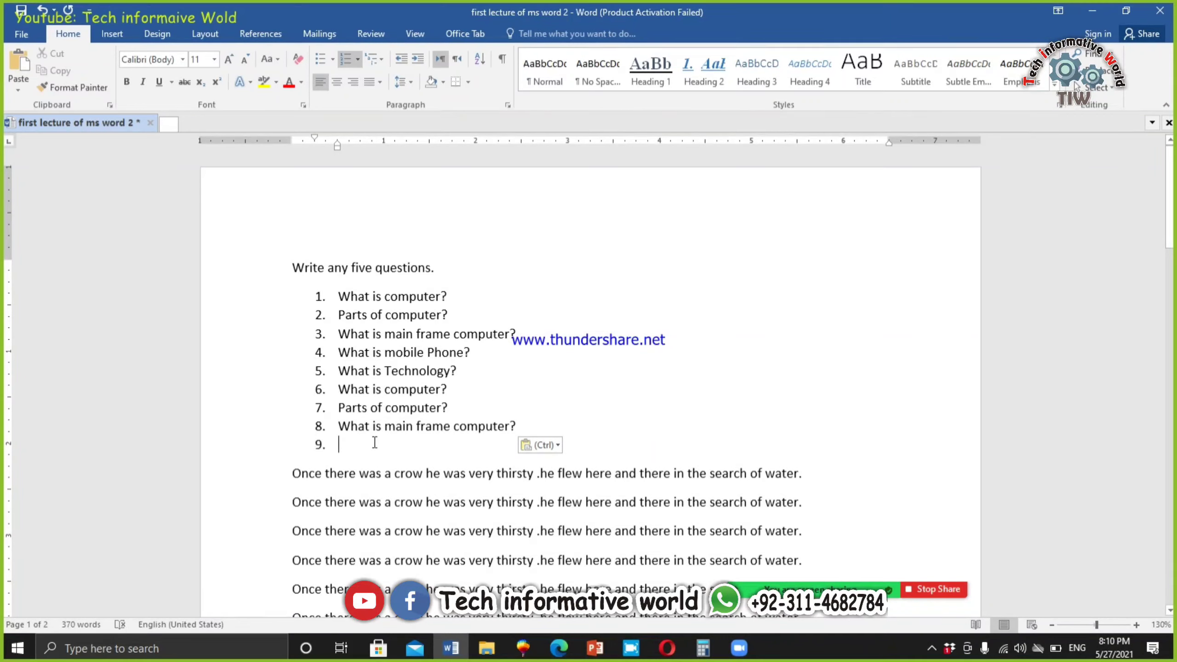
key(BackSpace)
key(BackSpace)
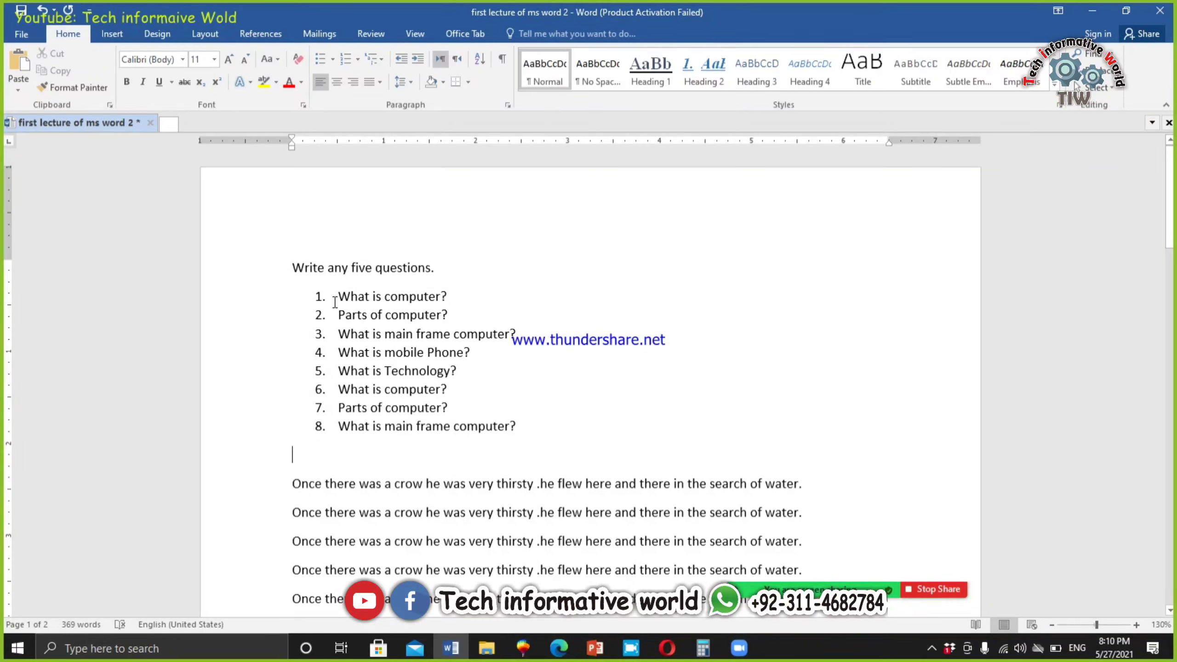
Continue the numbered list after item 8 with two filler items, "dgdg" and "dfdfg".
click(320, 297)
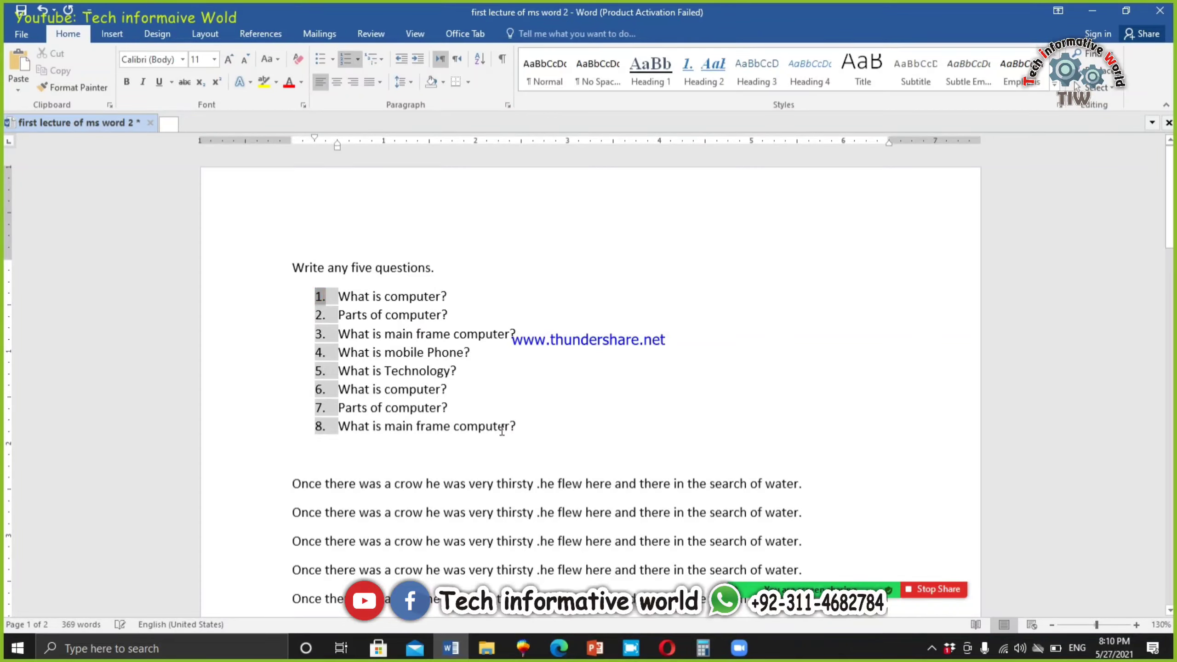
click(521, 421)
key(Return)
text(dgdg)
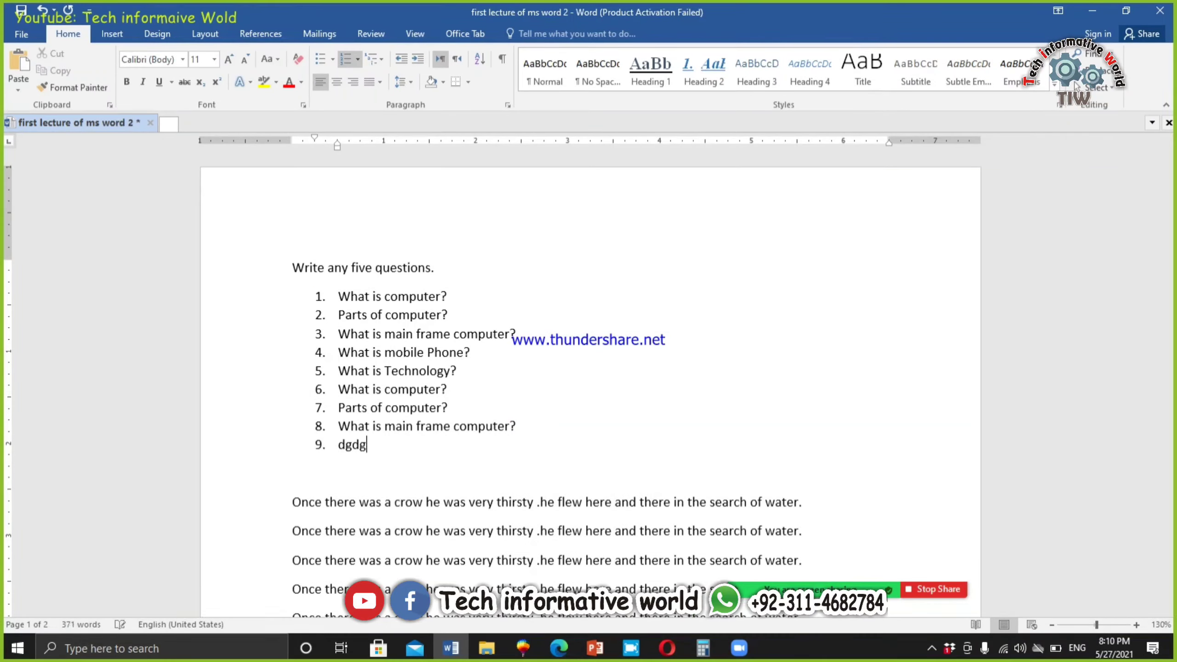
key(Return)
text(dfdfg)
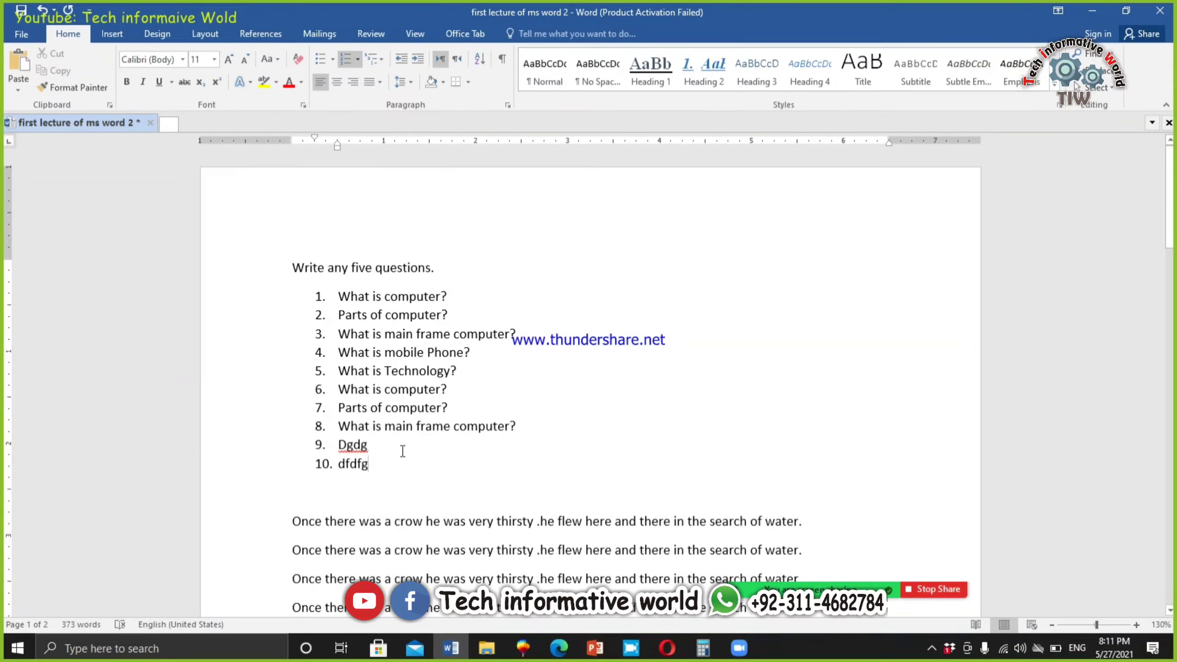
Remove the numbering from all ten list items and give them check-mark bullets instead.
drag(401, 457, 328, 300)
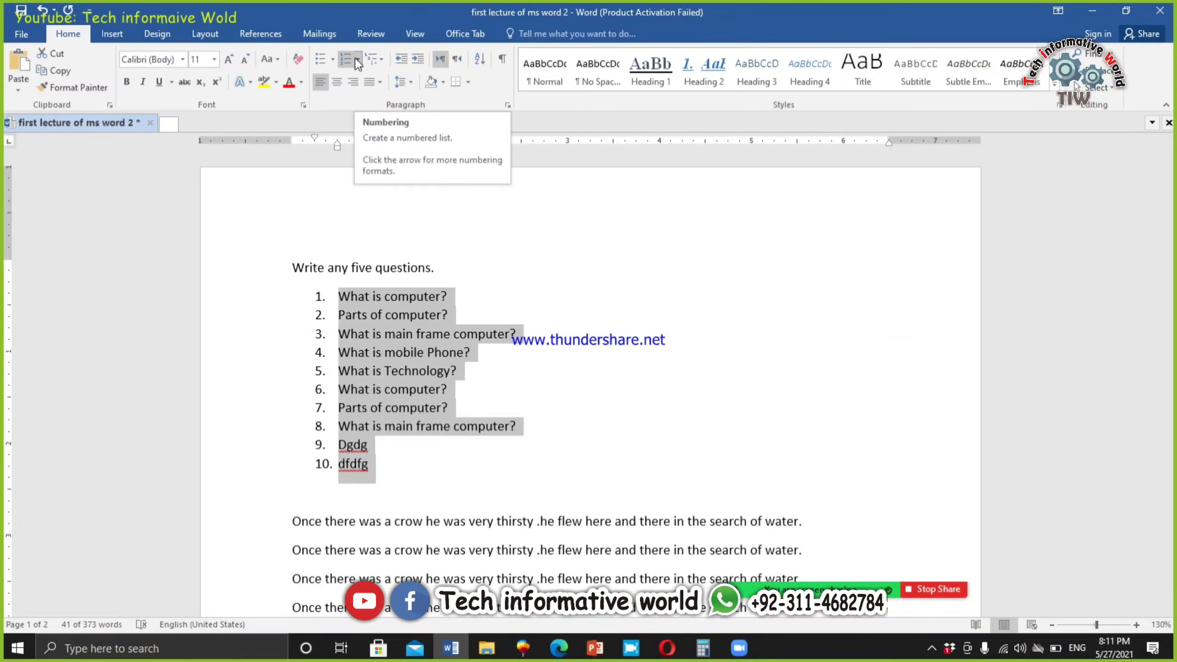
click(352, 59)
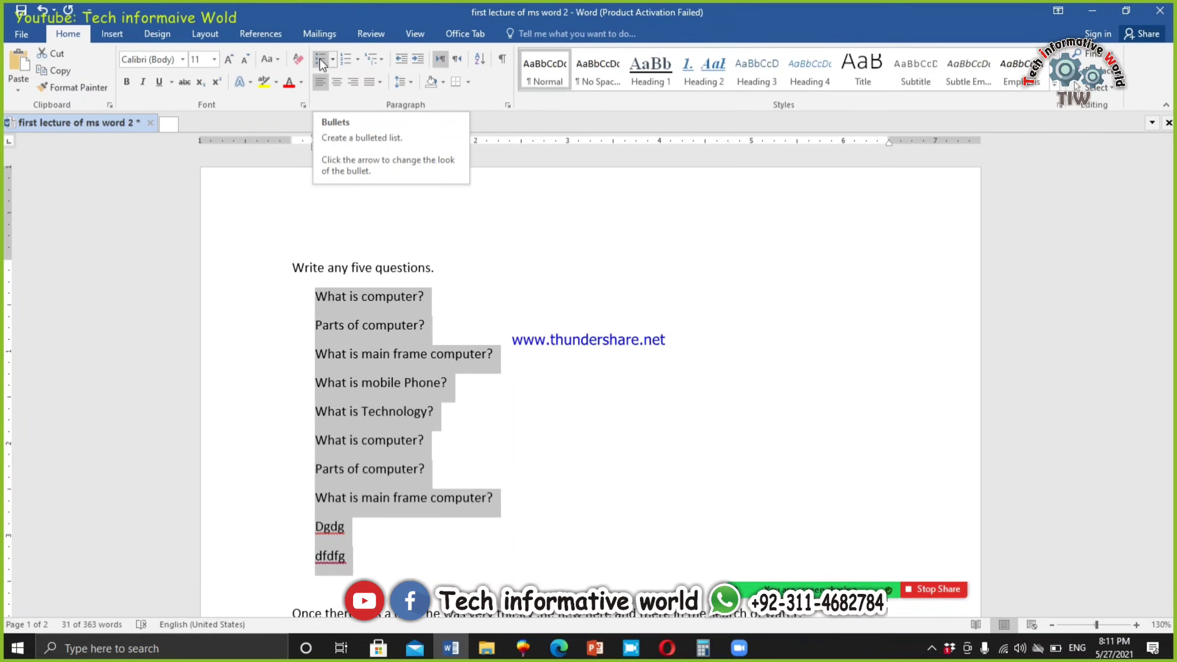
click(320, 59)
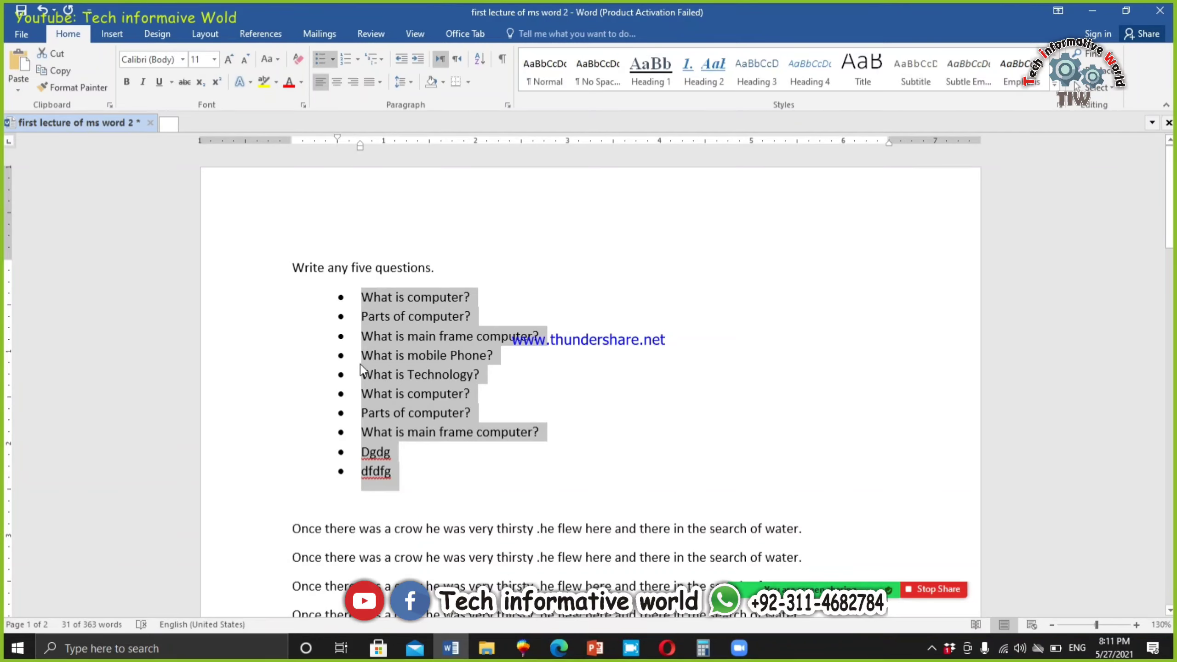
click(332, 59)
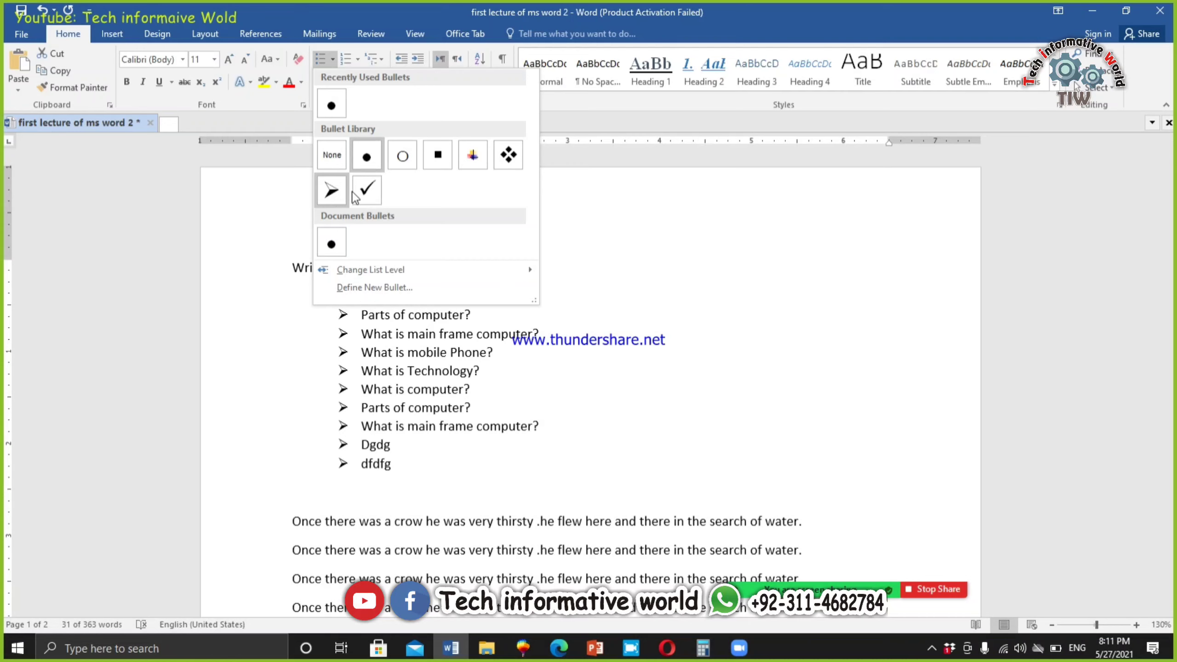
click(366, 190)
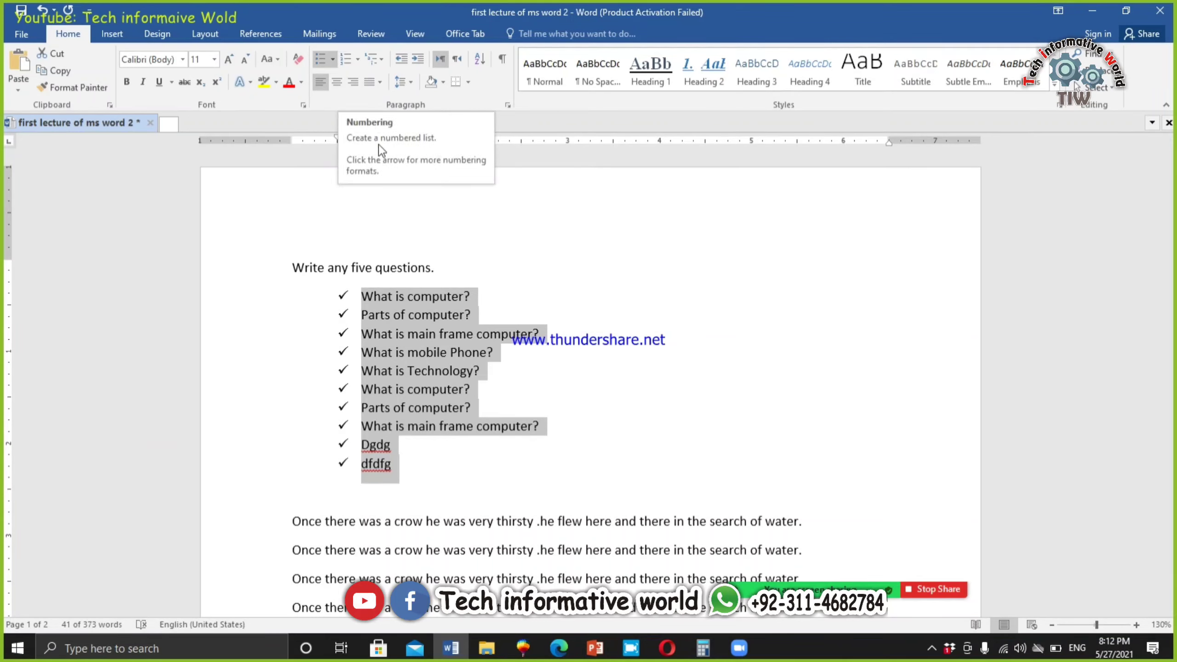
Give the "Write any five questions." line a four-diamond bullet and change the ten check-marked questions below it to a numbered list.
click(295, 269)
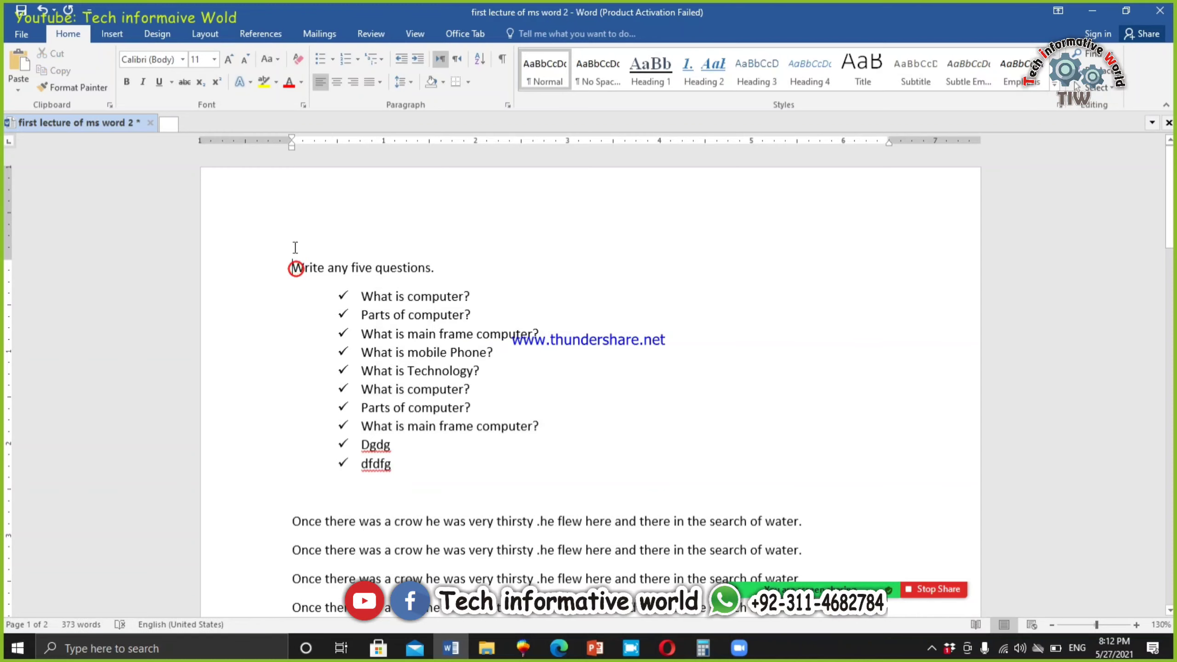
click(333, 58)
click(507, 153)
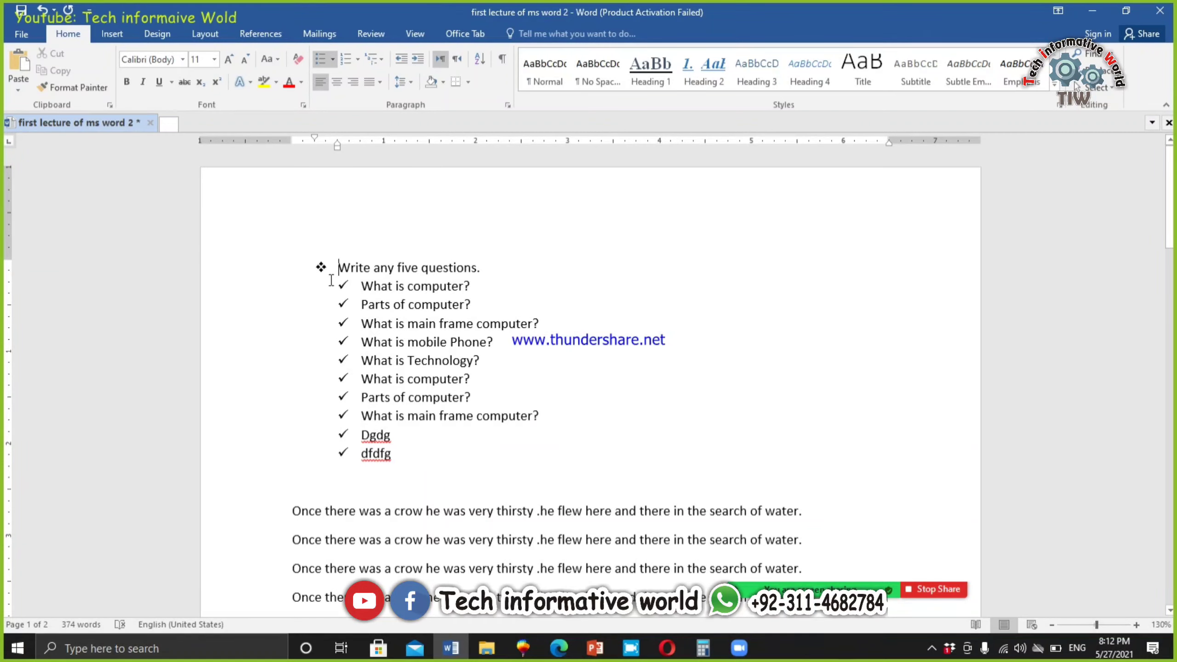
drag(400, 456, 353, 284)
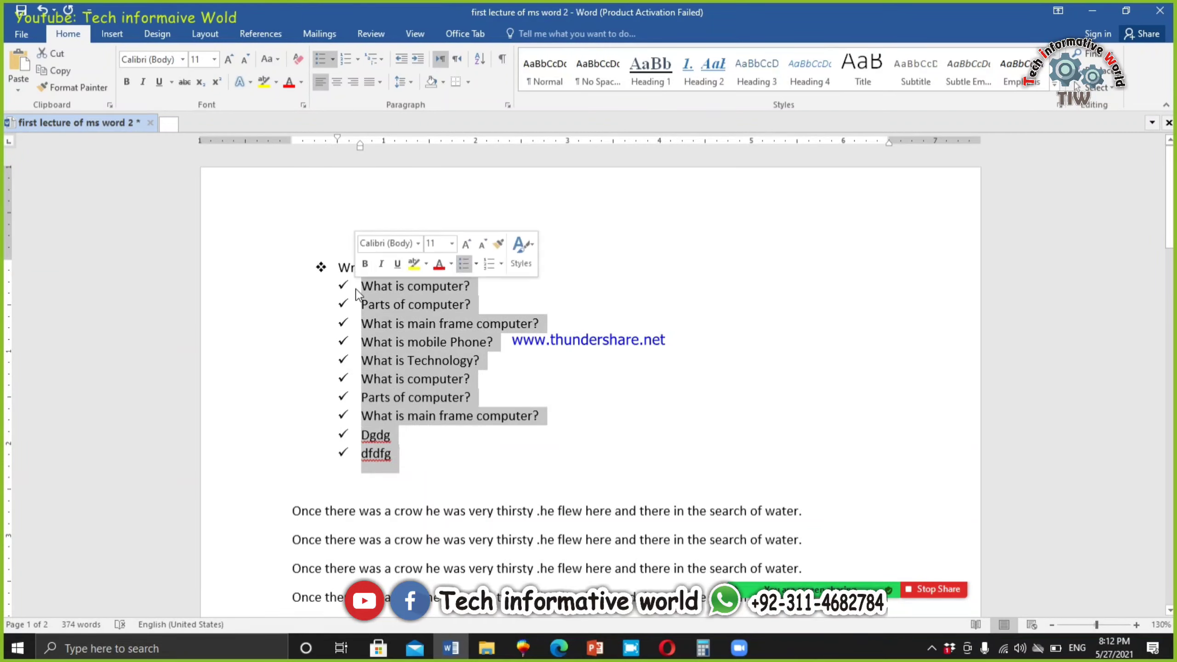
click(344, 60)
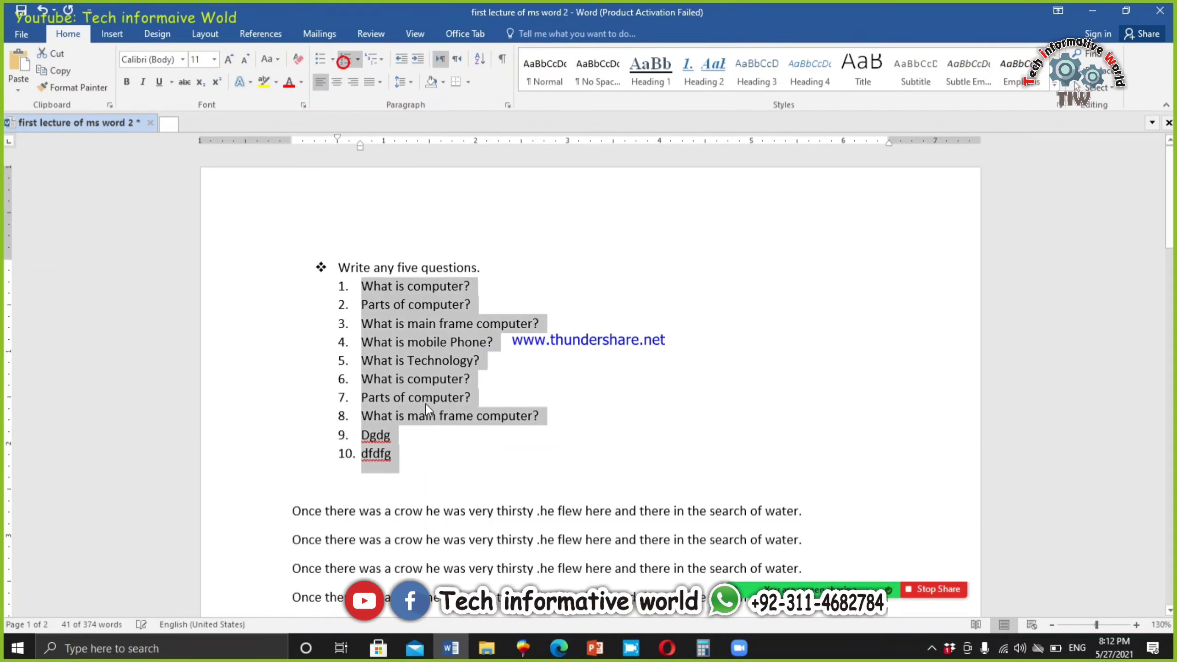
Copy the bulleted heading with its ten numbered questions and paste the copy directly below the tenth item.
click(428, 465)
drag(431, 463, 298, 268)
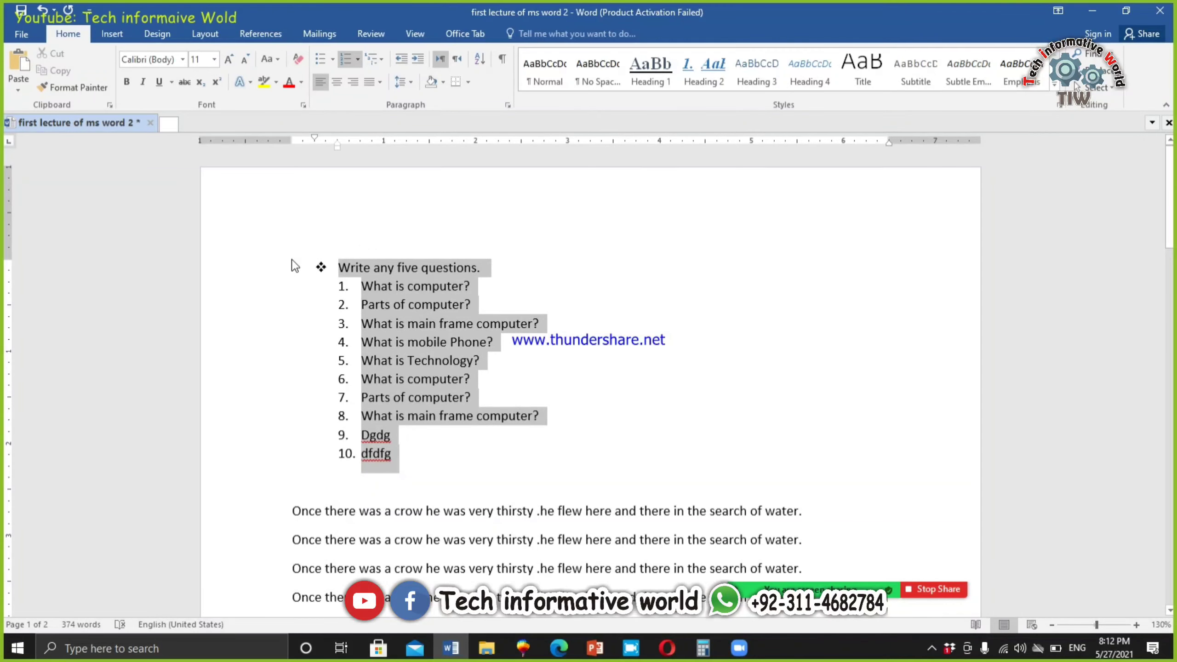
click(498, 456)
key(Return)
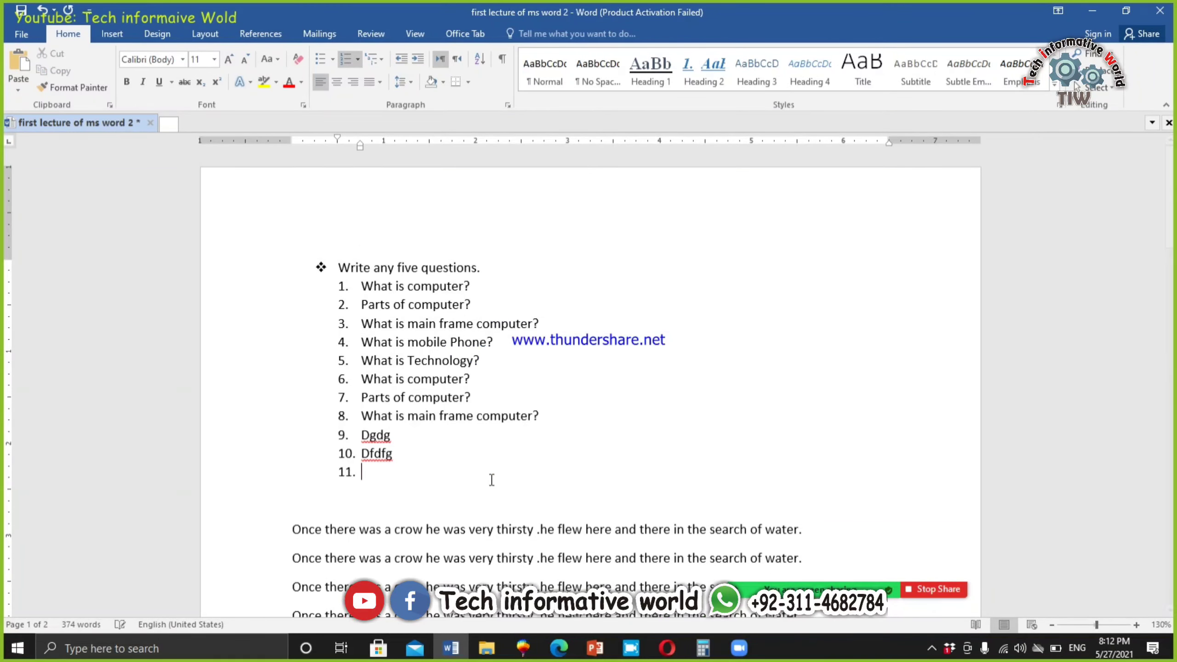
key(ctrl+v)
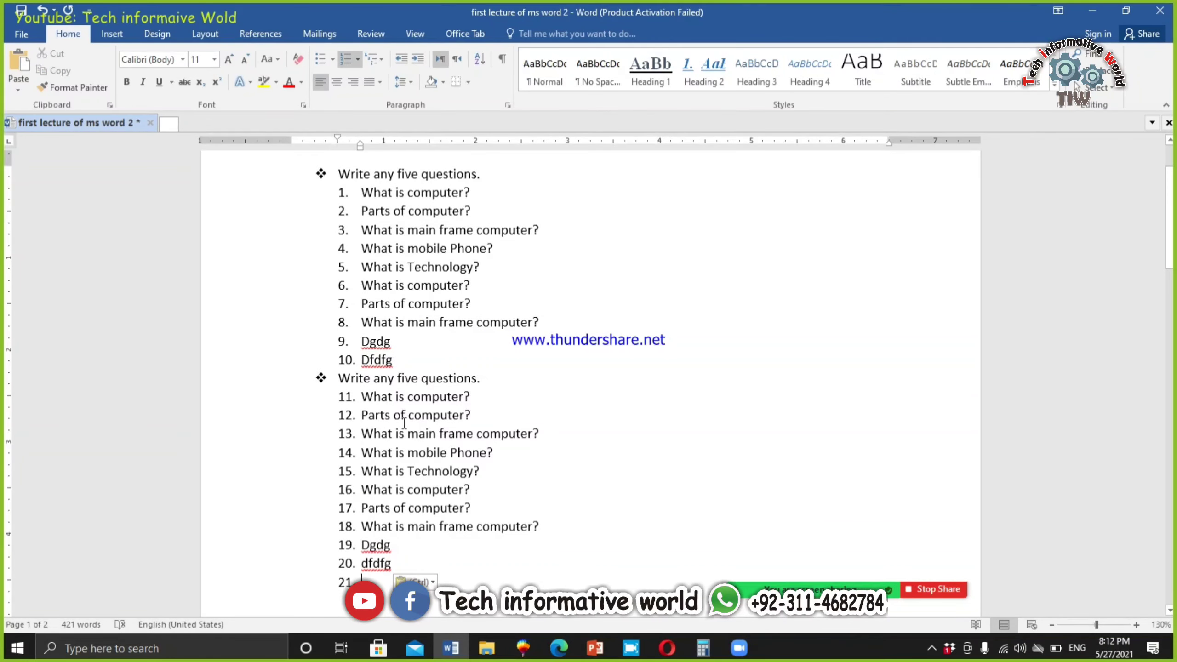
Restart the numbering of the pasted questions at 1 and end the list after its tenth item.
drag(392, 563, 334, 399)
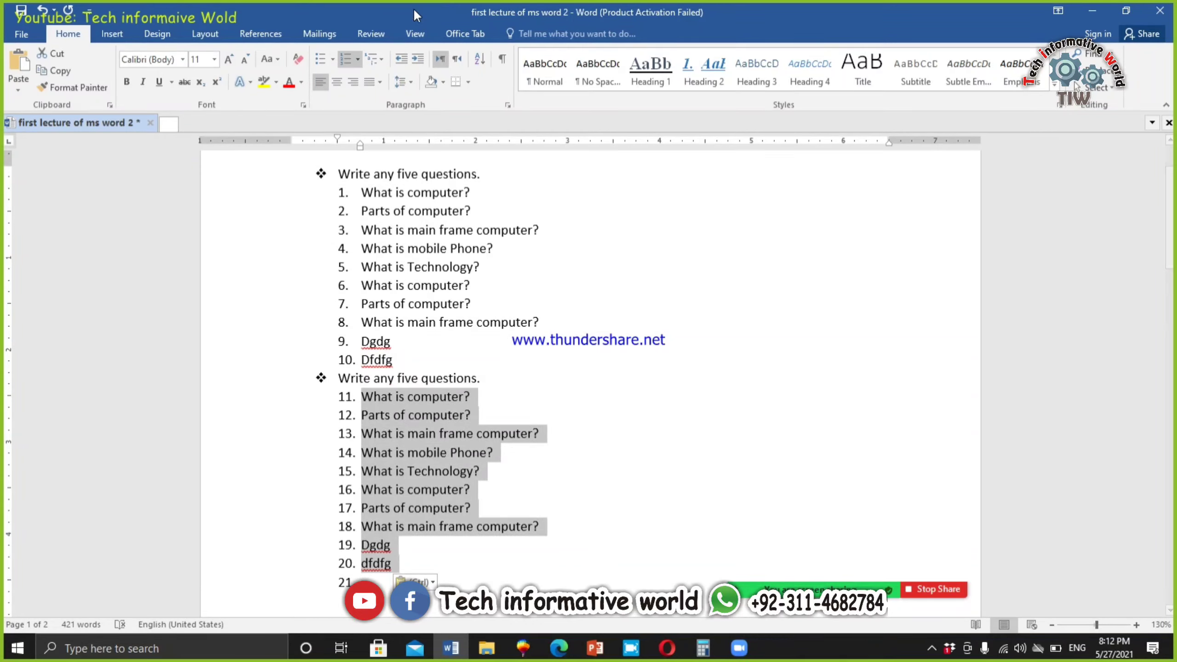
click(345, 58)
click(346, 58)
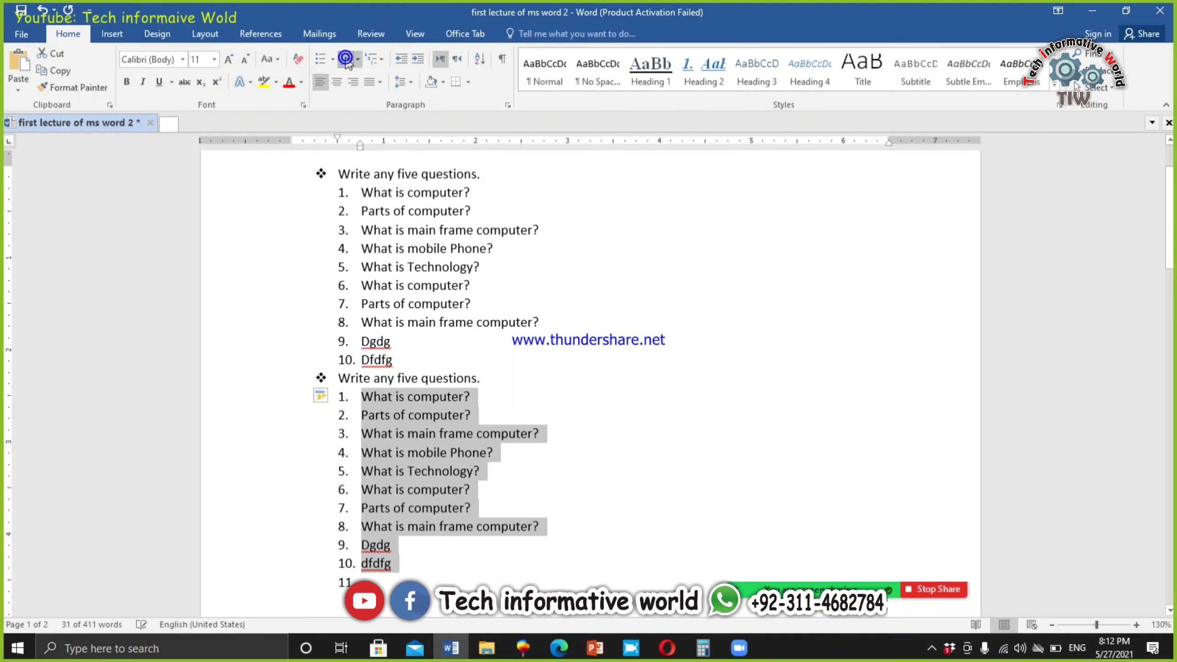
click(388, 595)
key(BackSpace)
key(BackSpace)
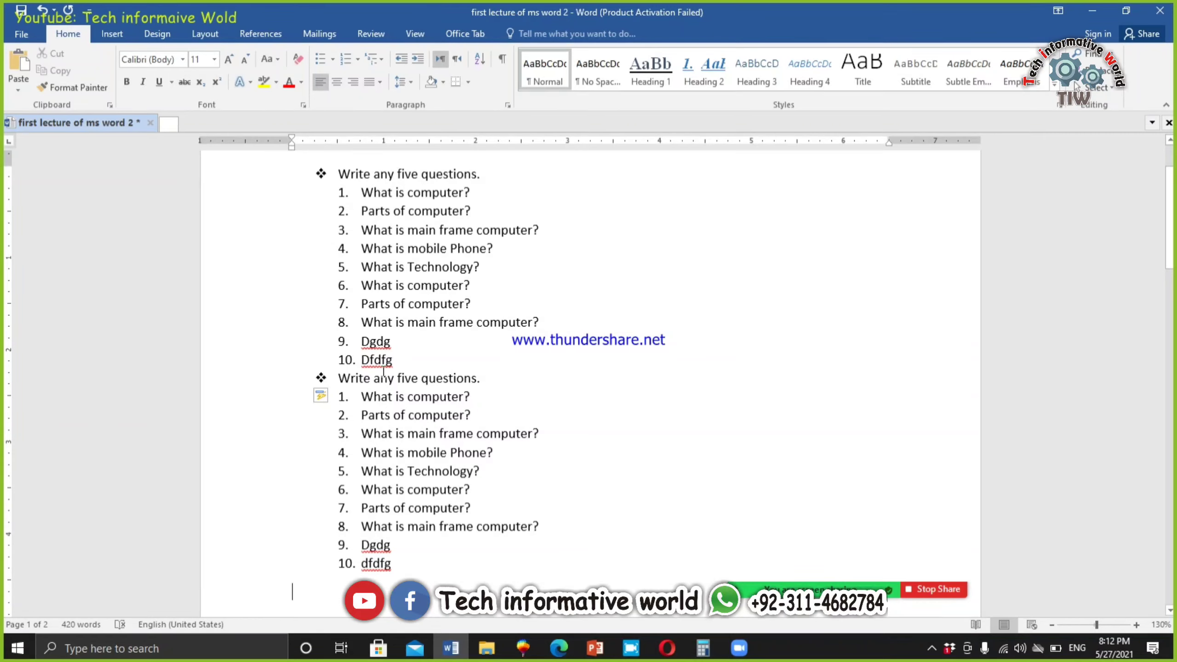
Make both "Write any five questions." headings bold and enlarge them to font size 14.
double_click(363, 378)
triple_click(362, 378)
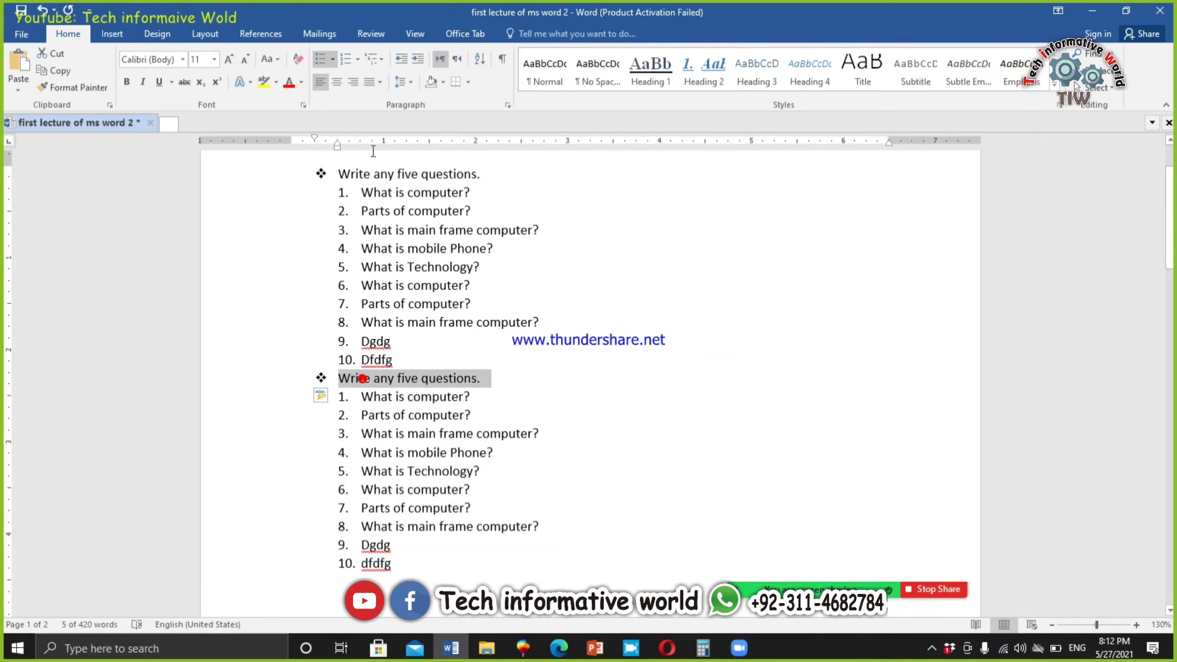
ctrl+double_click(372, 173)
ctrl+click(373, 175)
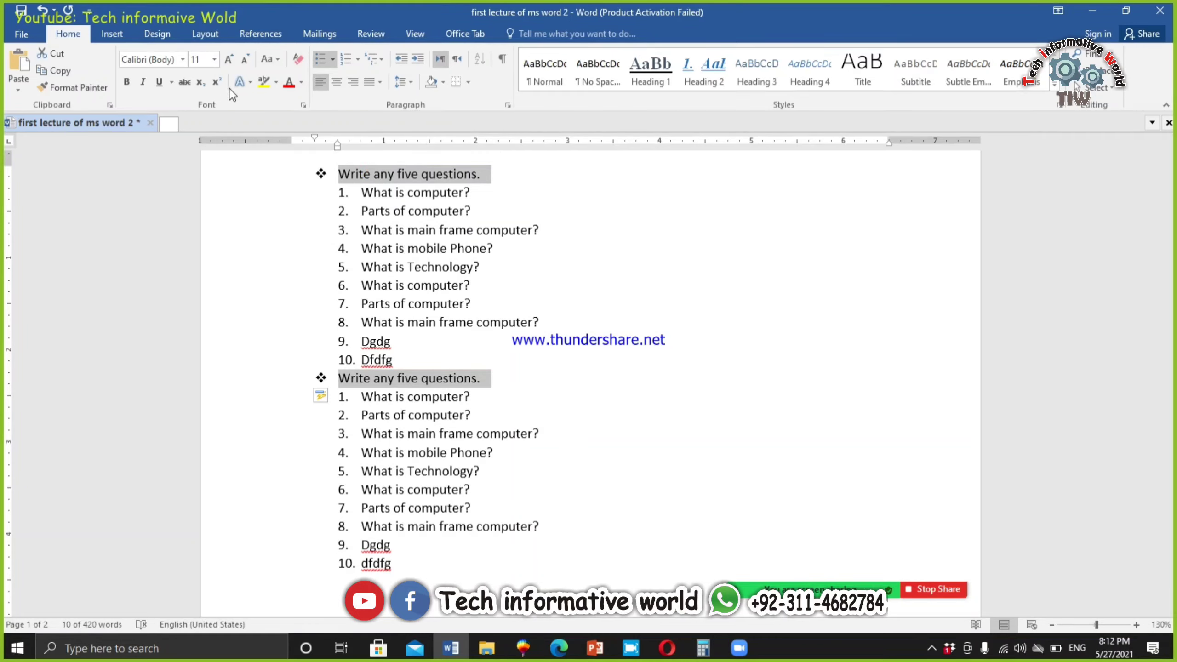
click(125, 81)
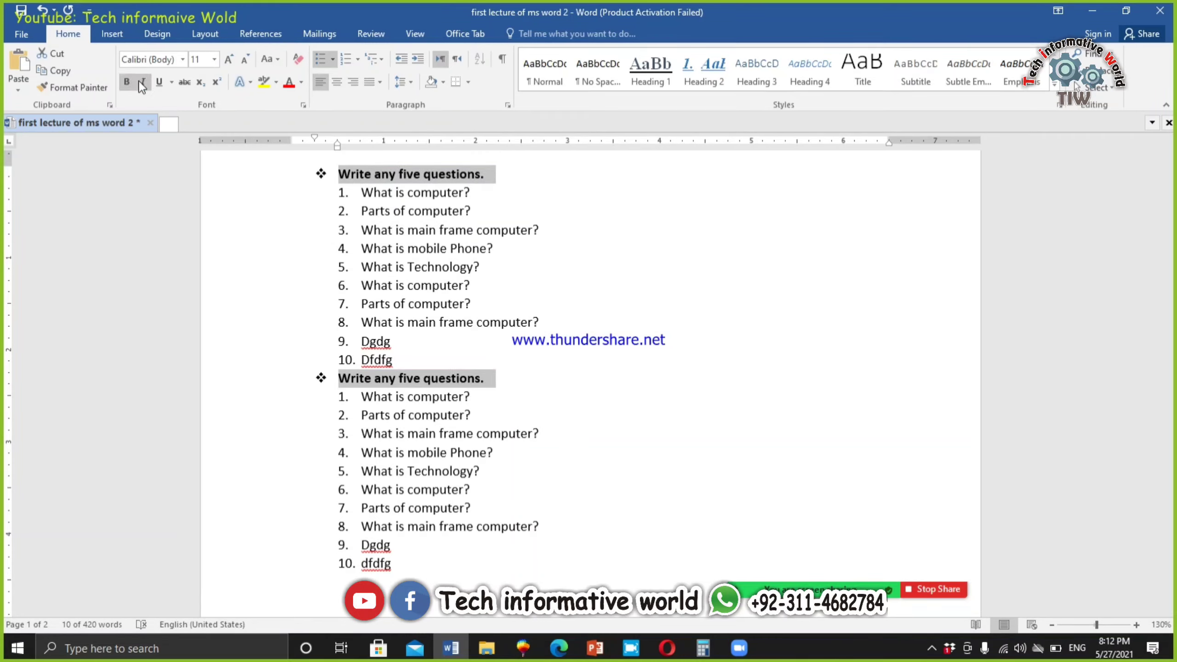
click(226, 60)
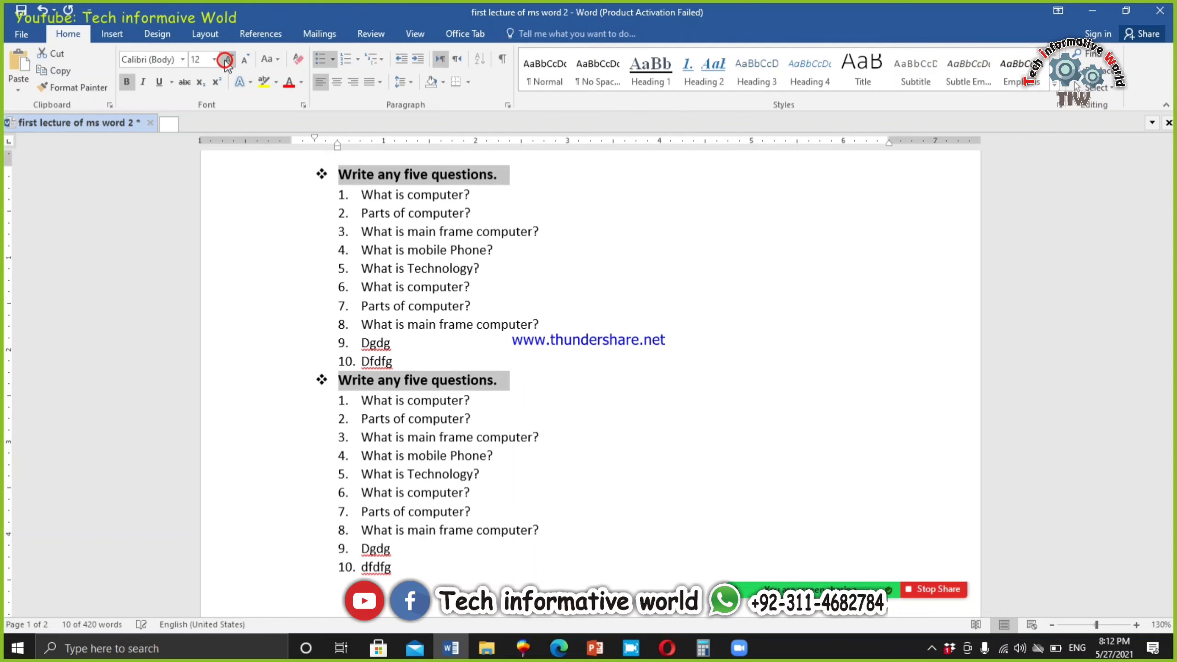
click(225, 59)
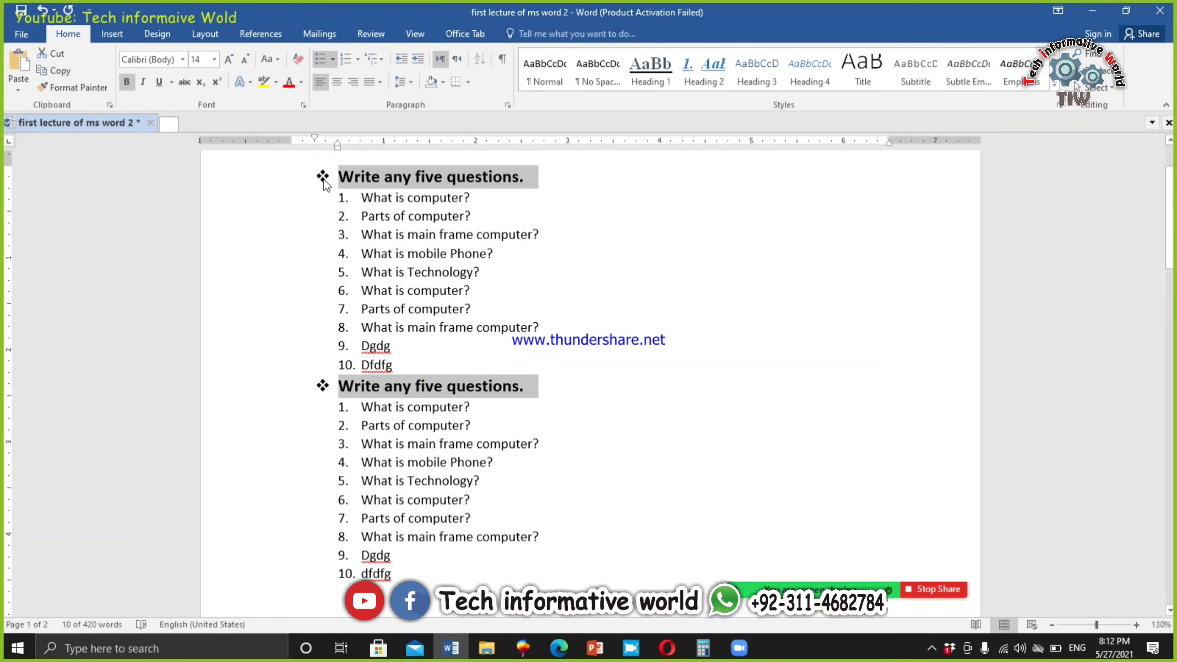
drag(408, 369, 351, 198)
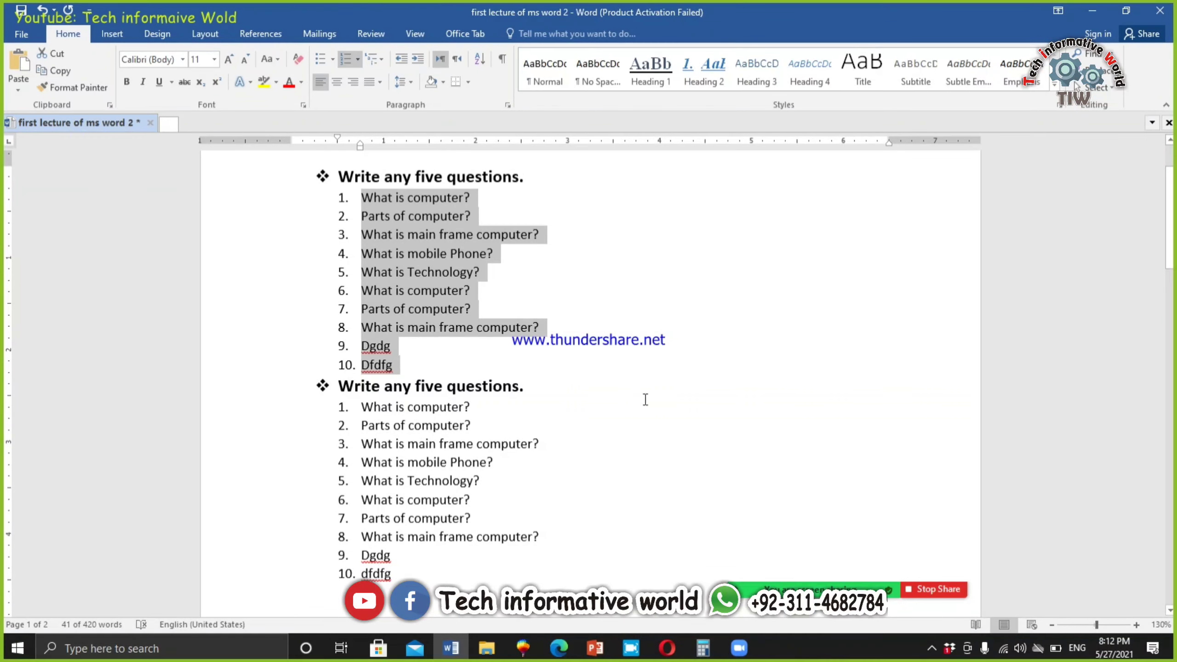
scroll(532, 450, down, 2)
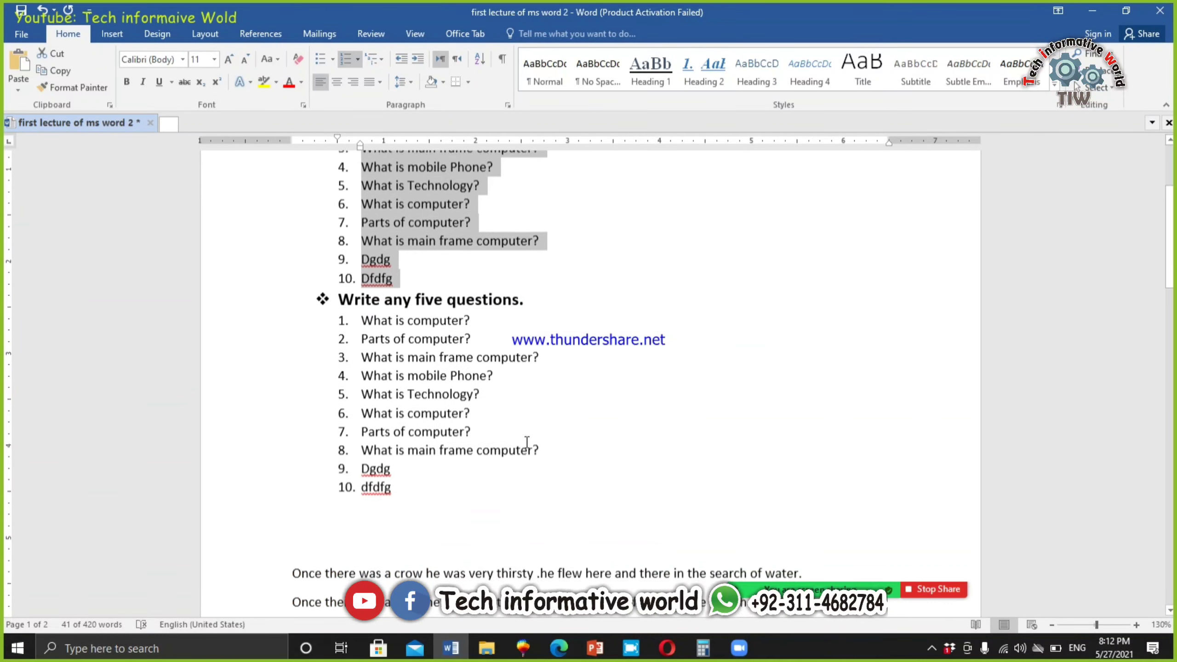
scroll(527, 443, down, 5)
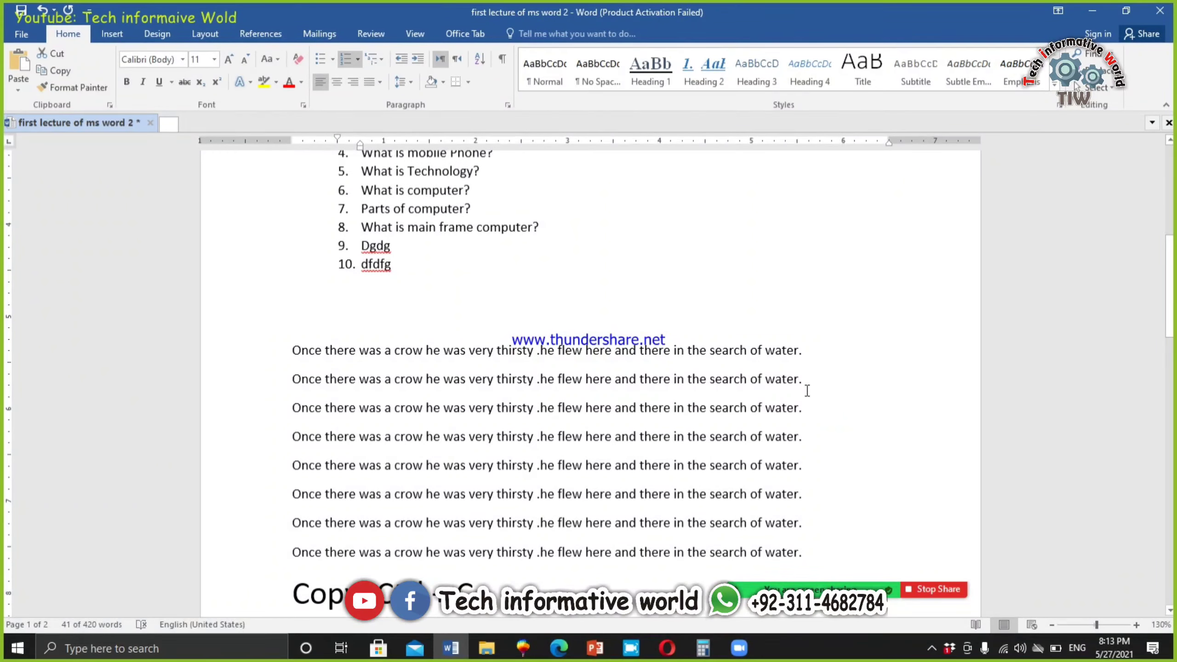
Try to paste two copies of the crow sentence over the end of the second crow line, and undo both pastes.
click(812, 552)
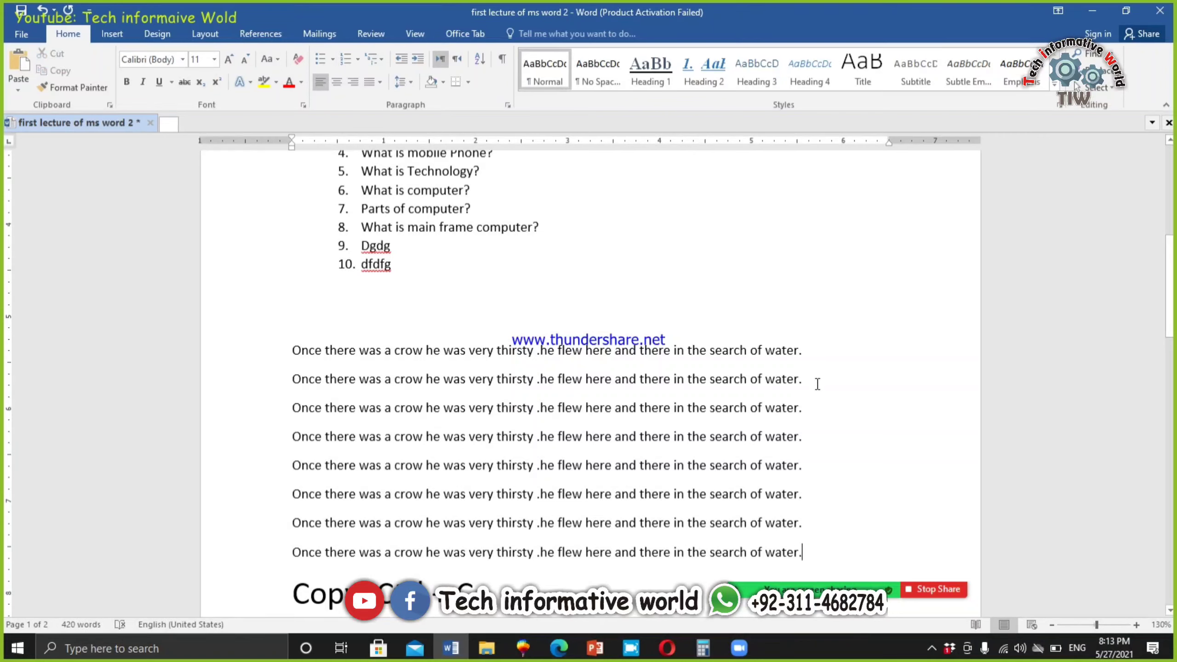
drag(814, 384, 232, 394)
key(ctrl+c)
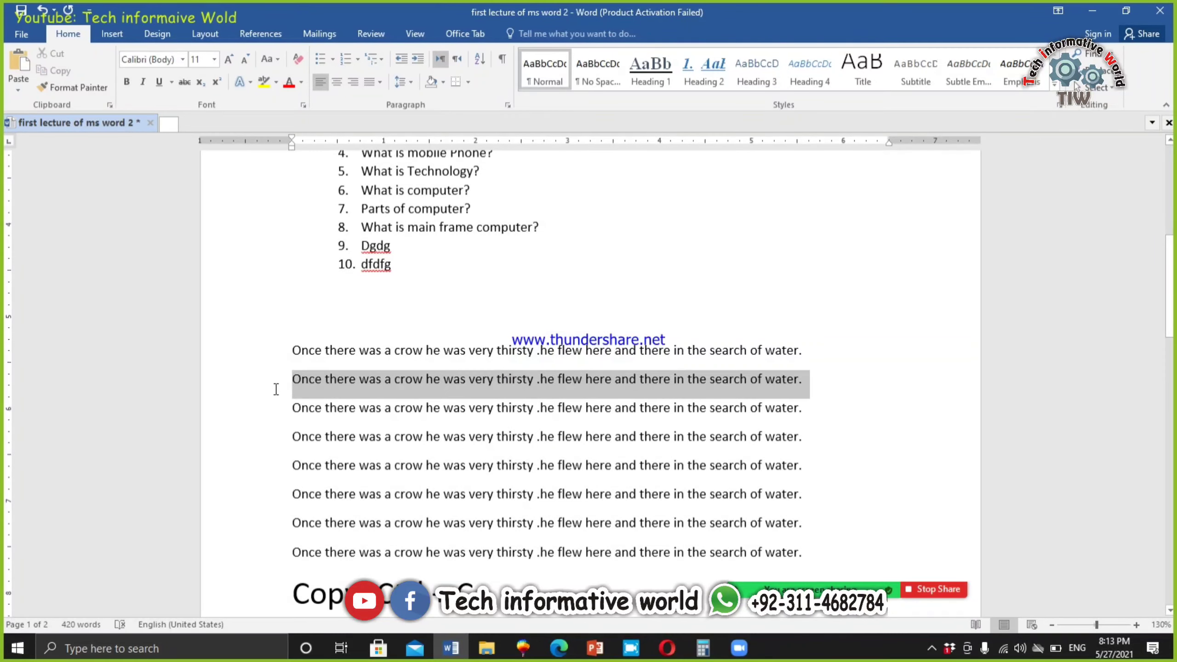
click(814, 353)
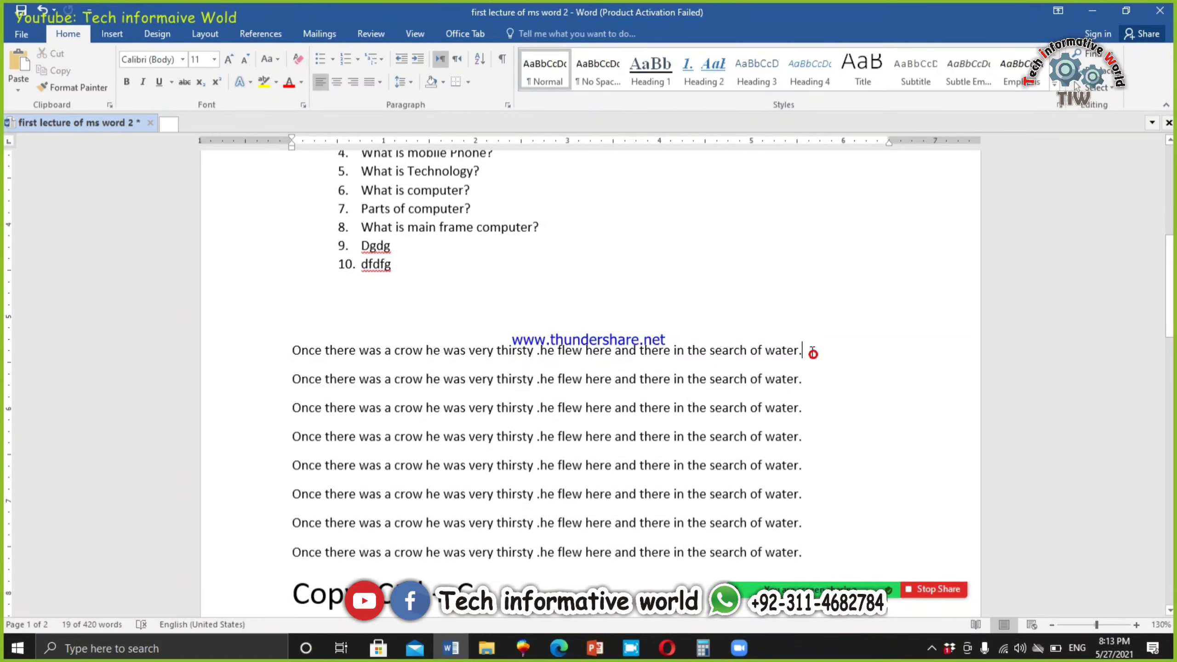
drag(815, 374, 426, 379)
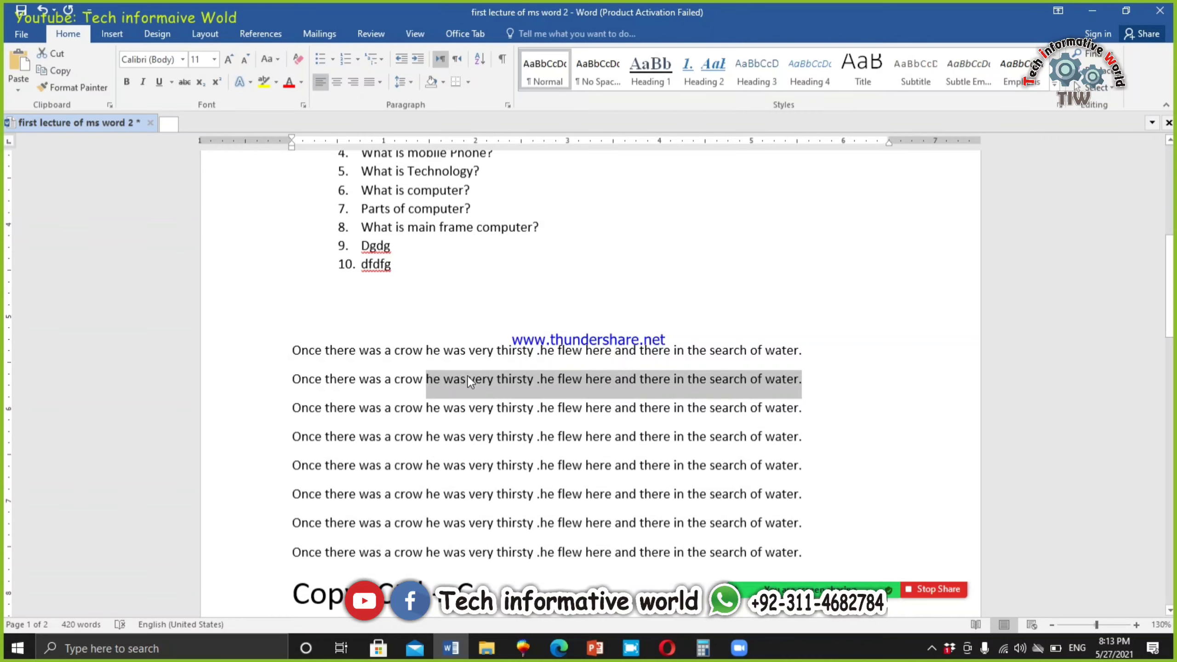
key(ctrl+v)
key(ctrl+v)
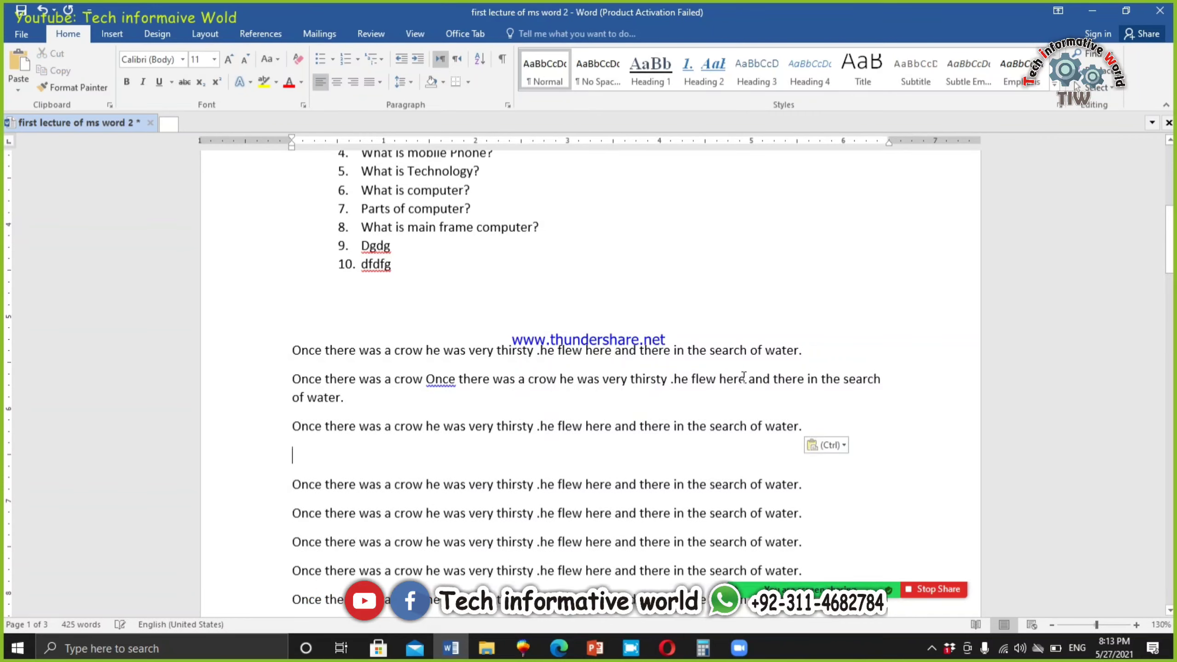
key(ctrl+z)
key(ctrl+z)
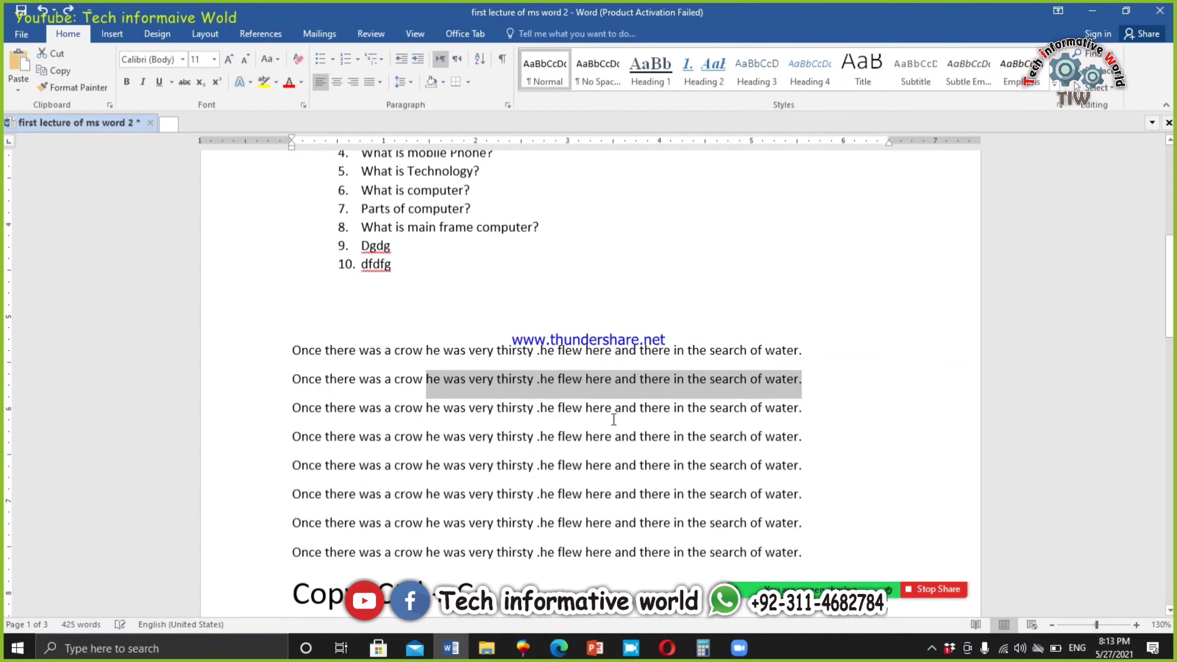
Paste the fragment "he was very thirsty .he flew here and there in the search of water." eleven times after the first crow sentence.
click(804, 351)
key(ctrl+v)
key(ctrl+v)
key(ctrl+v)
key(ctrl+v)
key(ctrl+v)
key(ctrl+v)
key(ctrl+v)
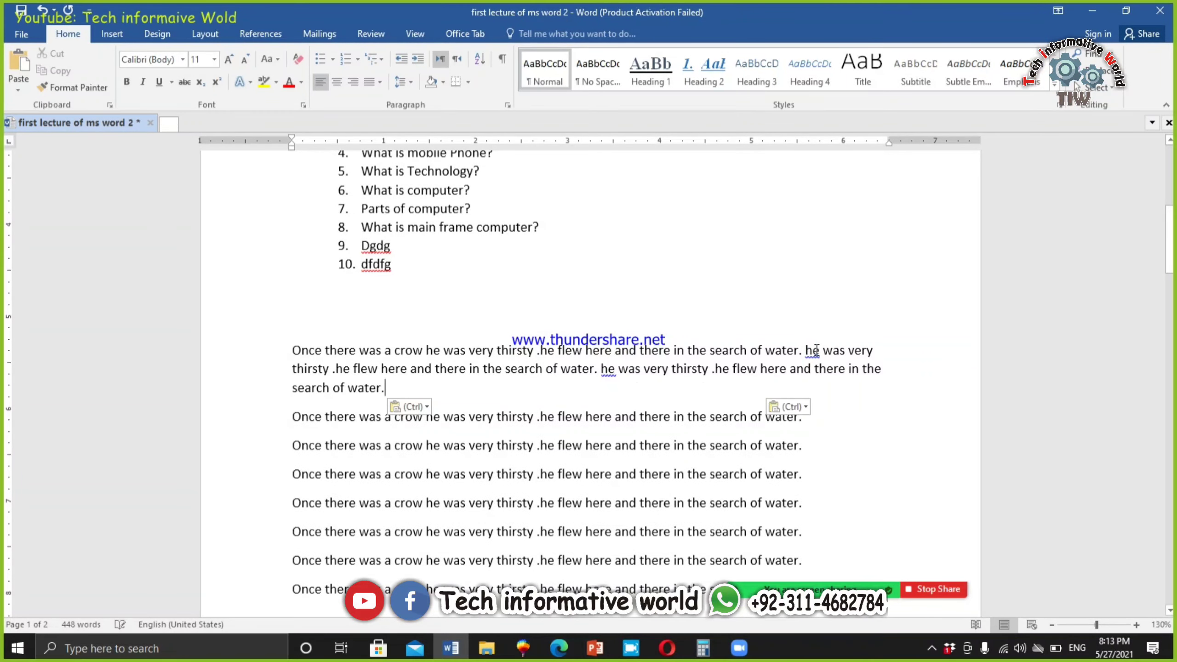
key(ctrl+v)
key(ctrl+v)
key(ctrl+v)
key(ctrl+v)
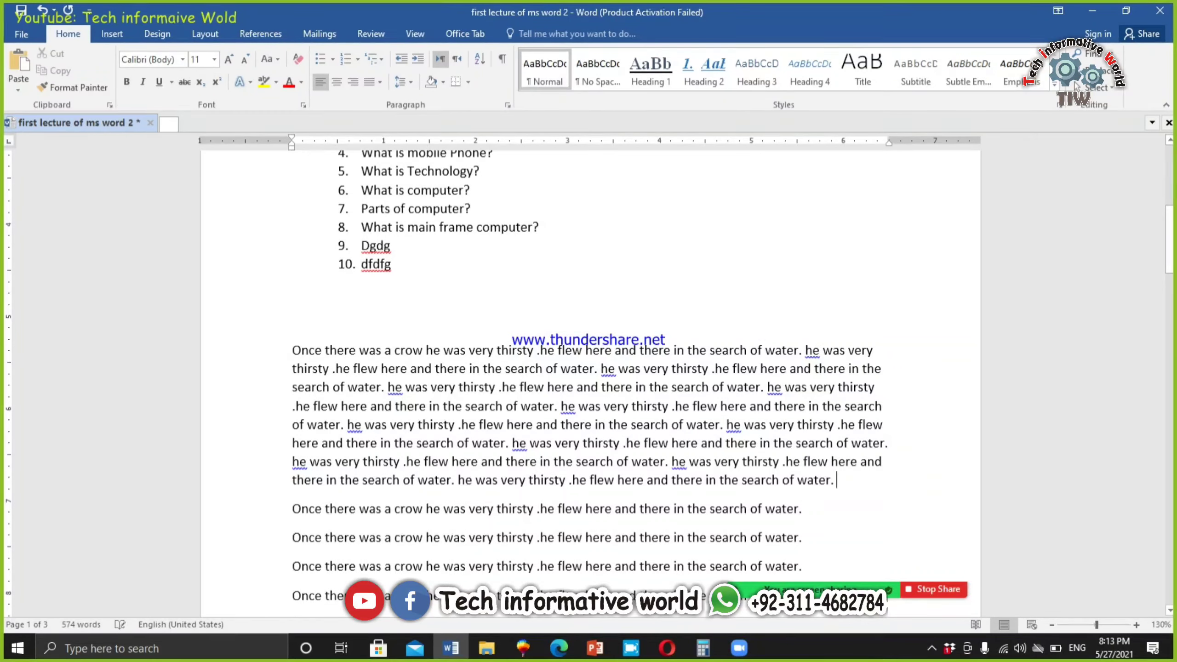
Continue the long crow paragraph with about three lines of random filler text, starting with "Jbvjis h sdihishf".
text(Jbvjis h sdihishf isdjdhf isfh)
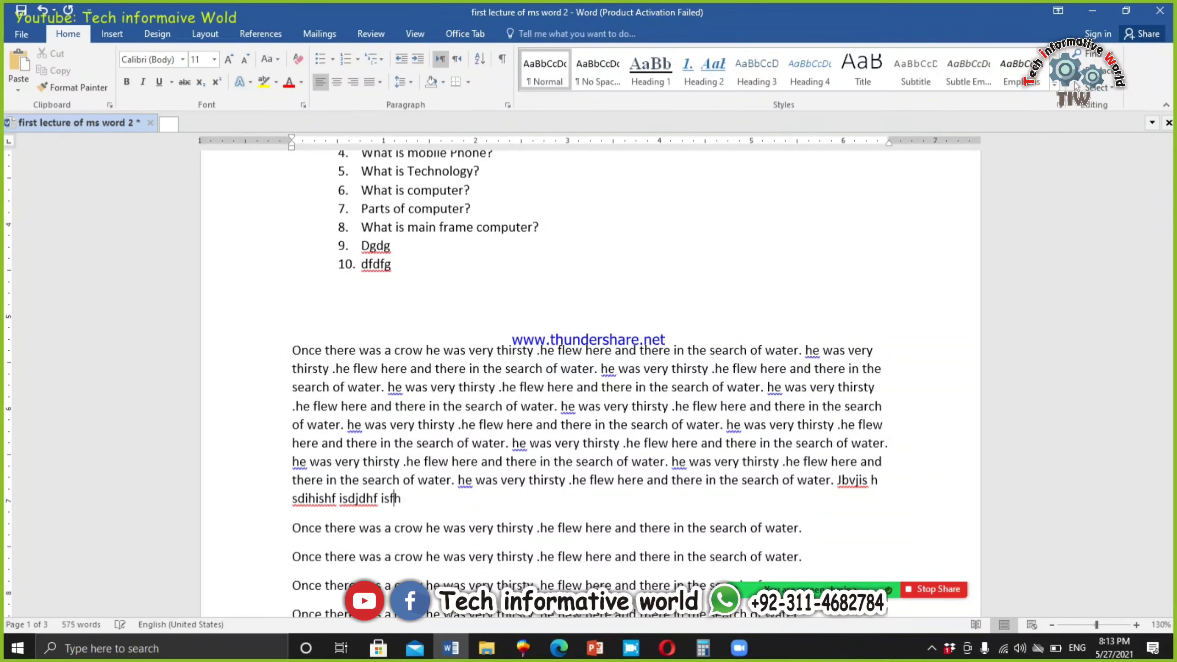
text( sjkdfh jkshfjksdfhkjsdfh jksdhf ksdjfh jksdfh)
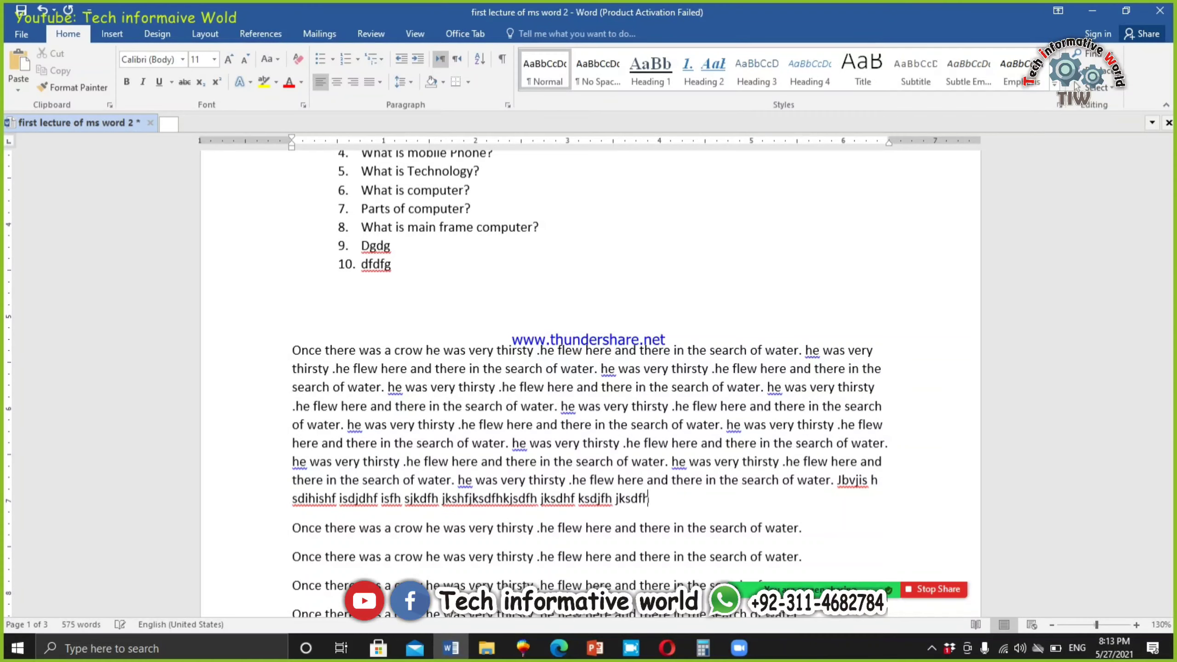
text(sdjkfh skdjhfjksdfhjksdfh jksdhfjksdhfjksdh fksd fhsd fkjsdhfkjhsd)
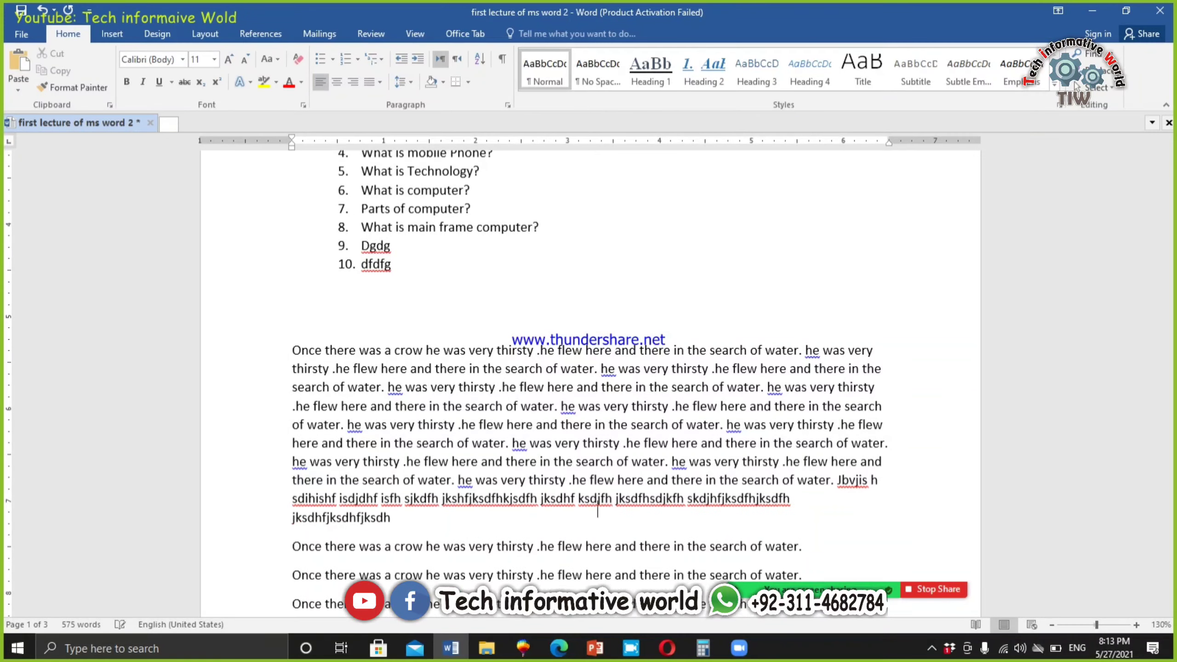
text(fjkhsdfjh sdfjksdk)
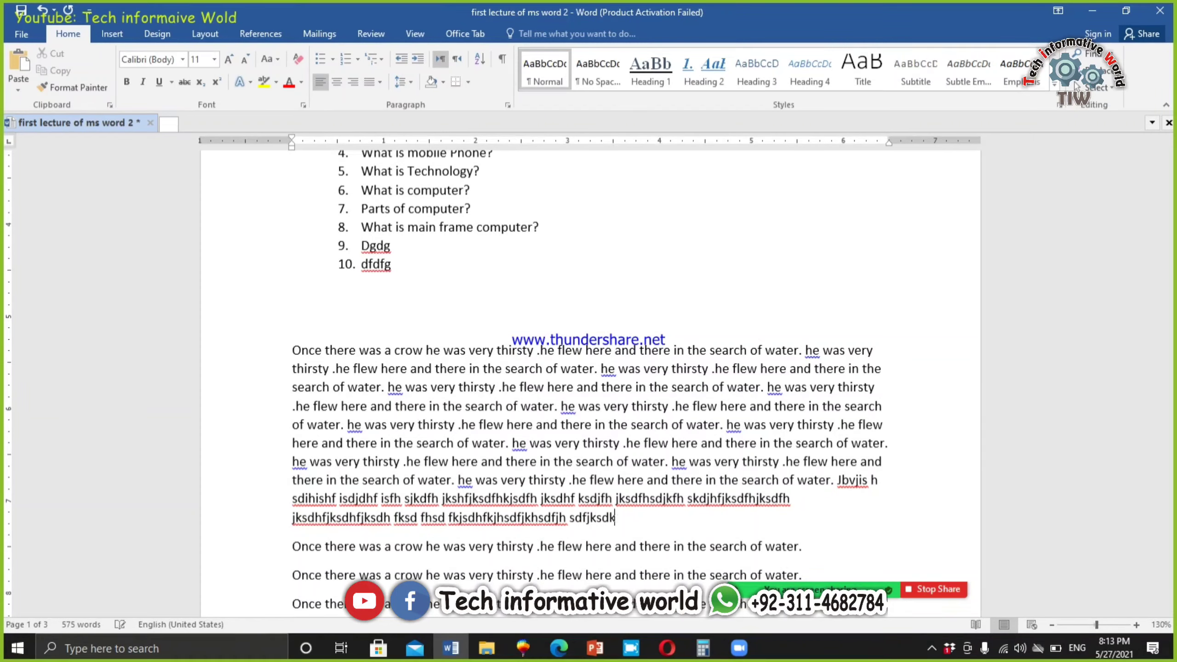
text(f sd fsdjhfsdjk fhsd f sldfh sdkfj sd)
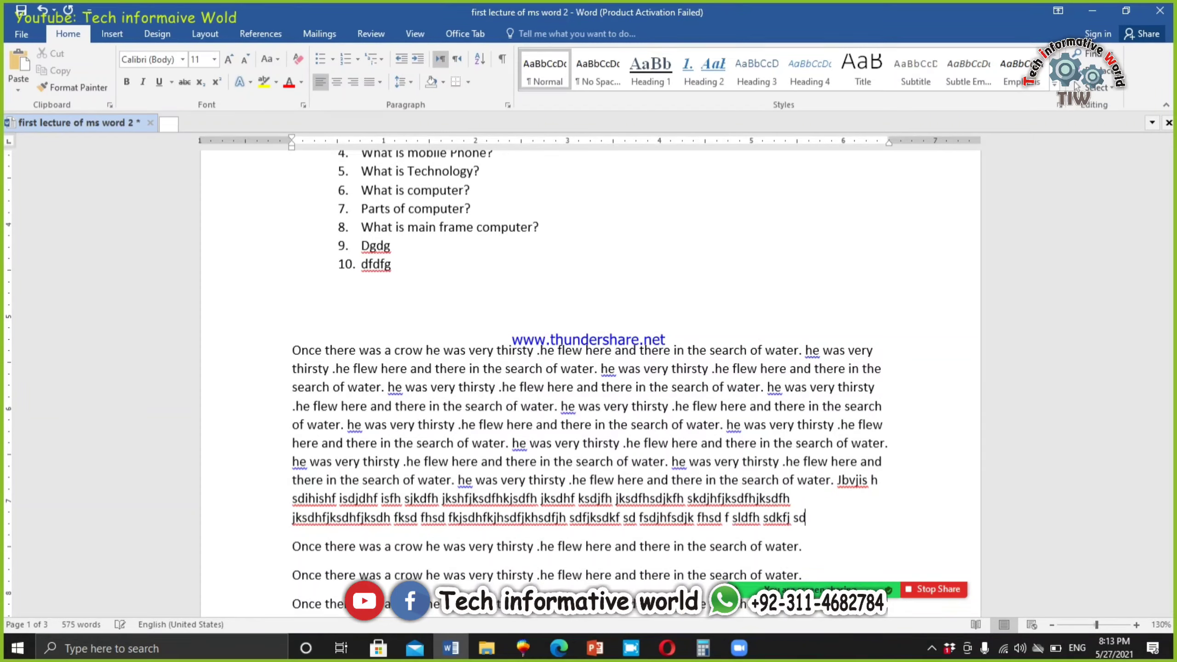
text(f sdjf sdjkf sdh flsdjhf sdjf hsdjkf )
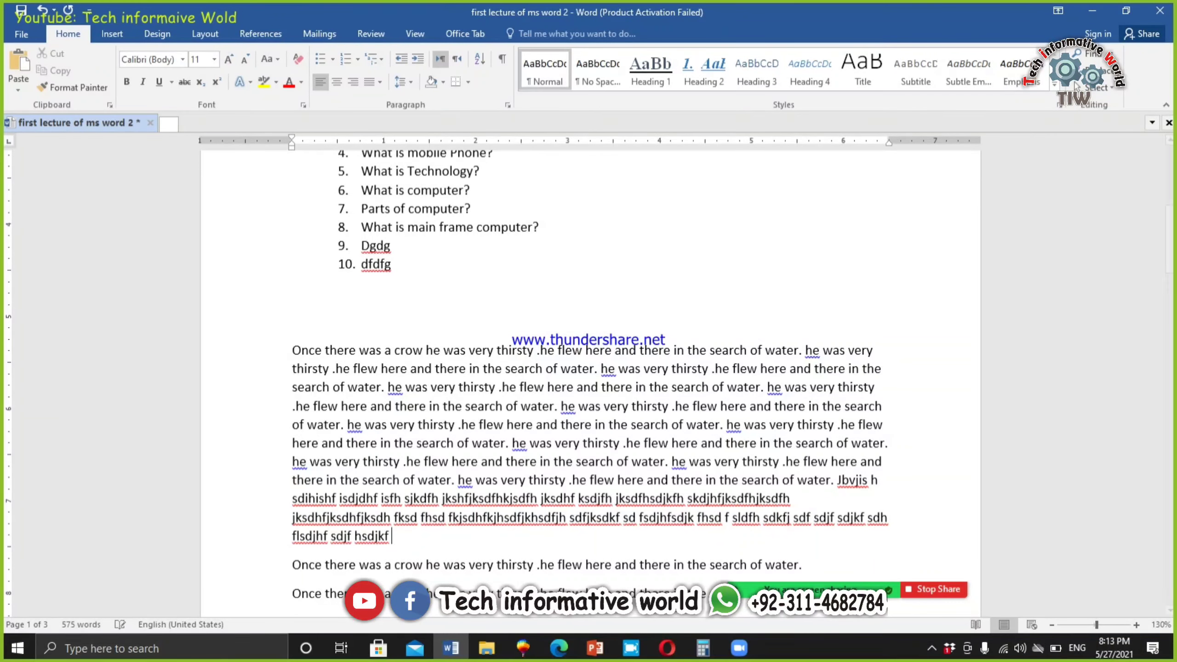
text(jsd fjksdh gfjhsd gfjhsd fjhsd fjsd fisdj f)
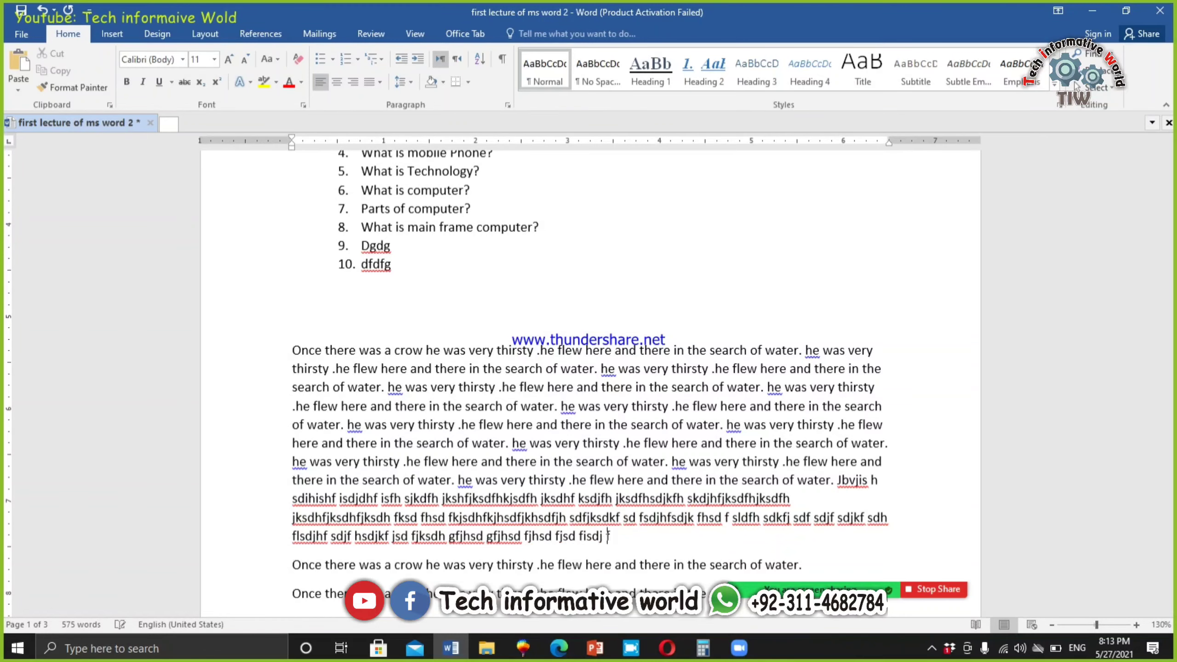
text(jks lfhla dhfkljsdhfsd fasd)
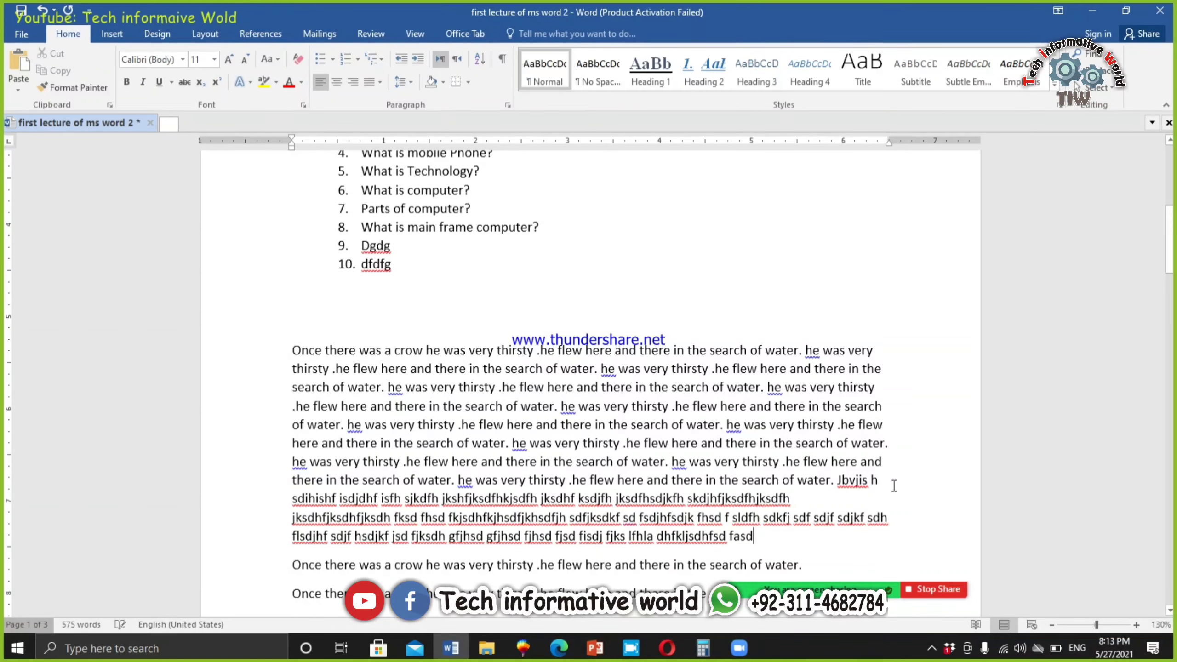
Open the document search with the page thumbnails.
key(ctrl+f)
key(Escape)
key(ctrl+f)
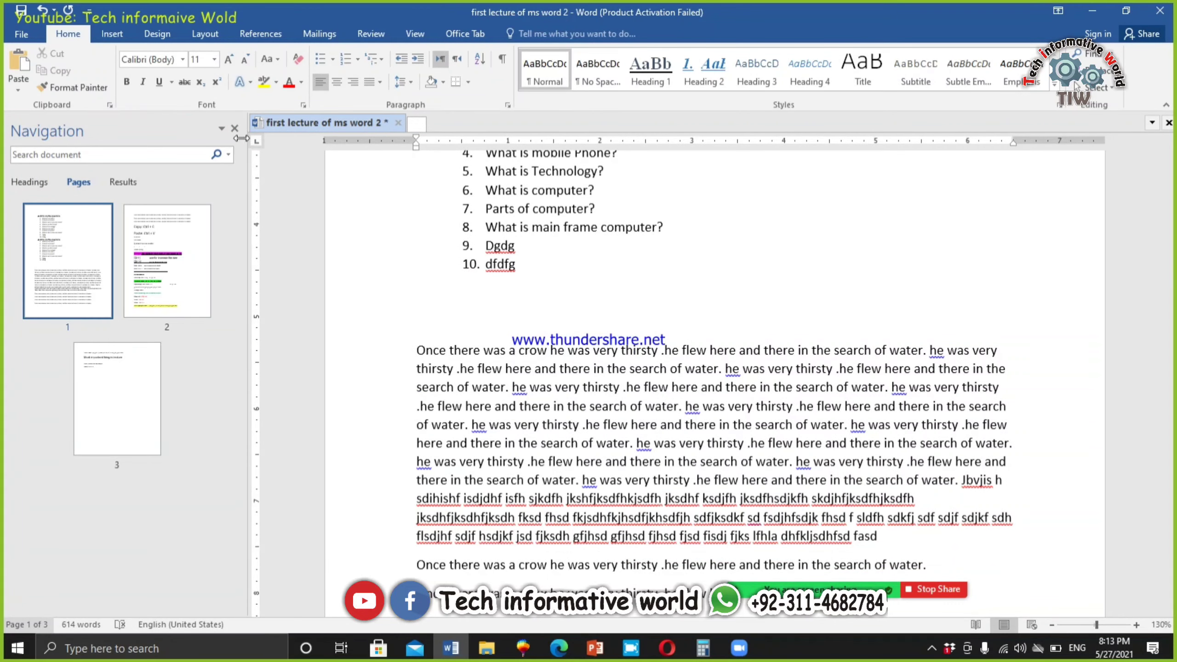
Close the document navigation and extend the long crow paragraph's filler text with "dfdfgdf gdfkgjdfkgj df gdgf".
click(234, 129)
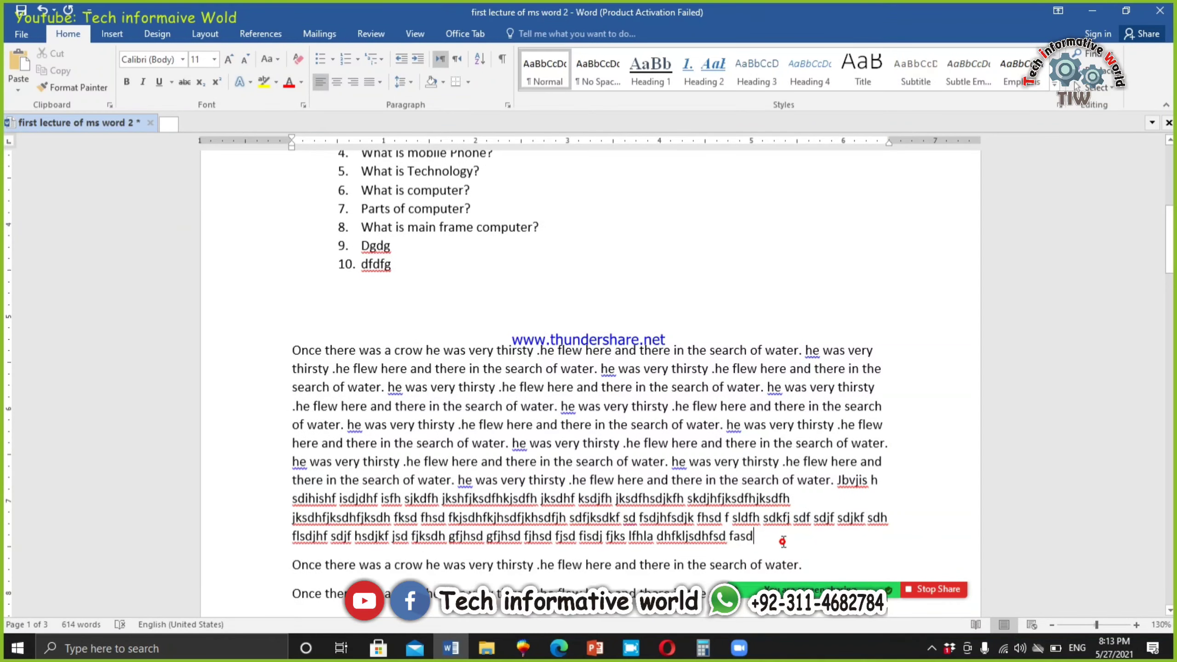
text(dfdfgdf g)
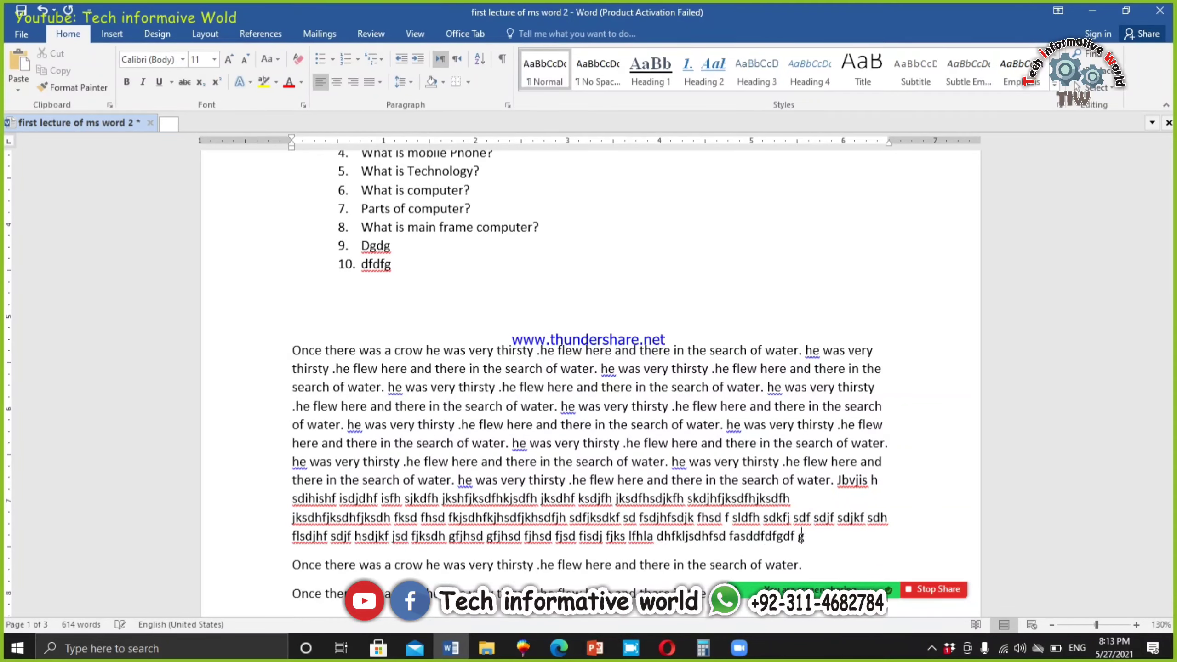
text(dfkgjdfkgj df gdgf)
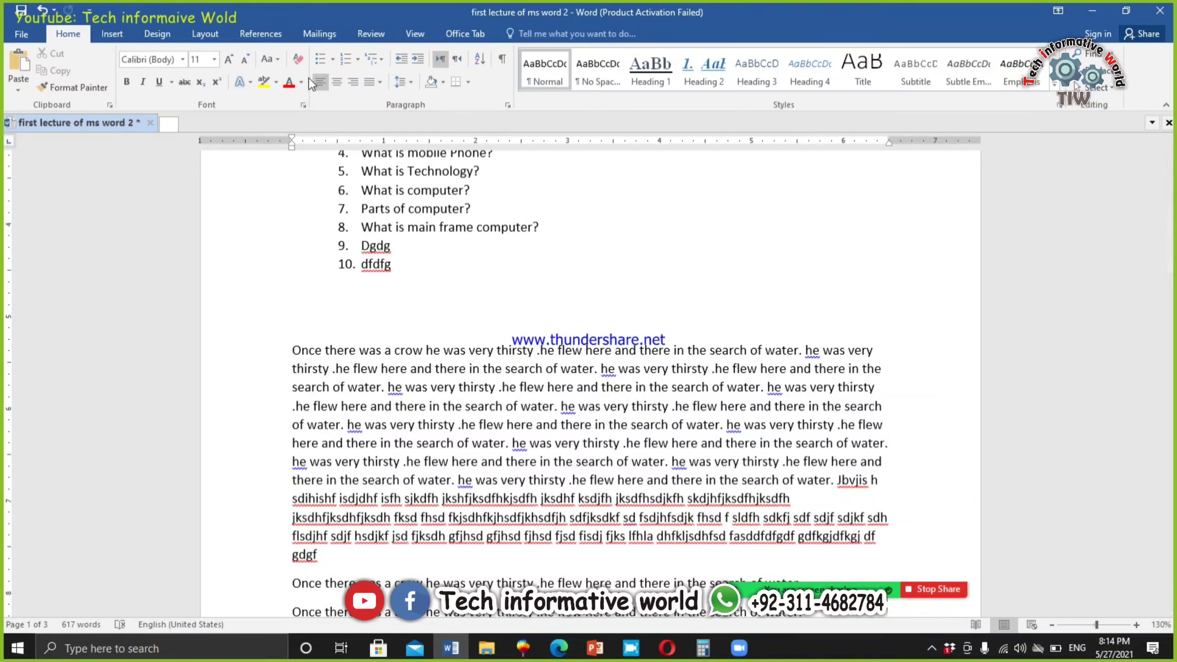
Add the heading "Alignments" below the numbered list and enlarge it to 21 pt.
click(375, 308)
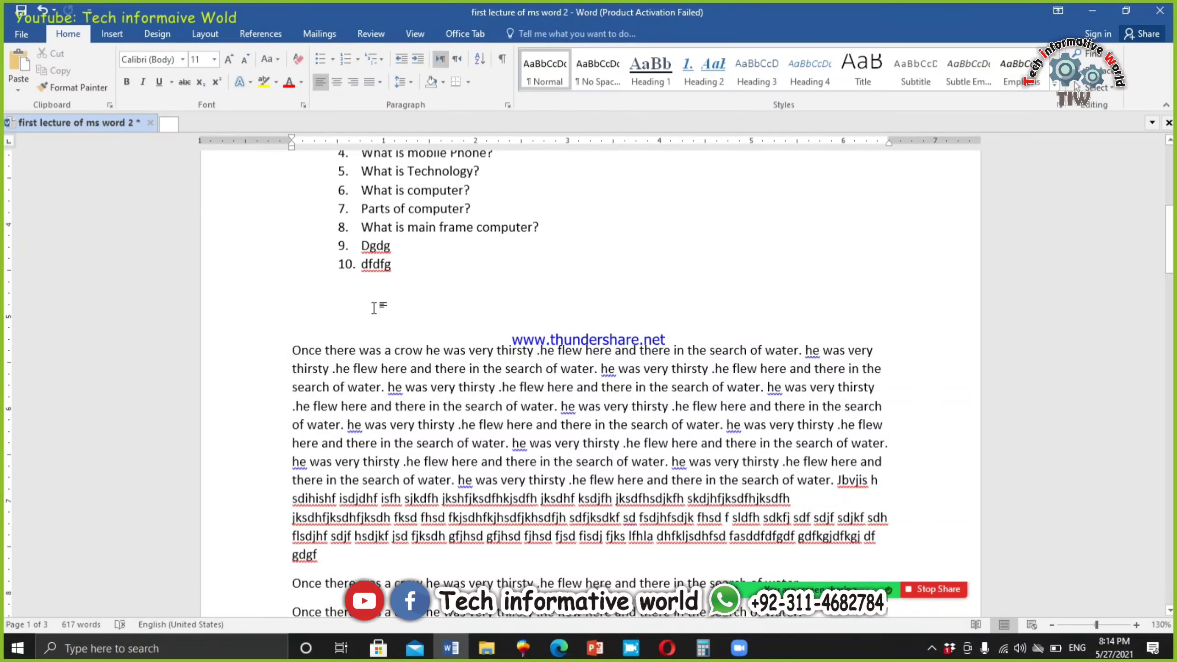
text(Alignment)
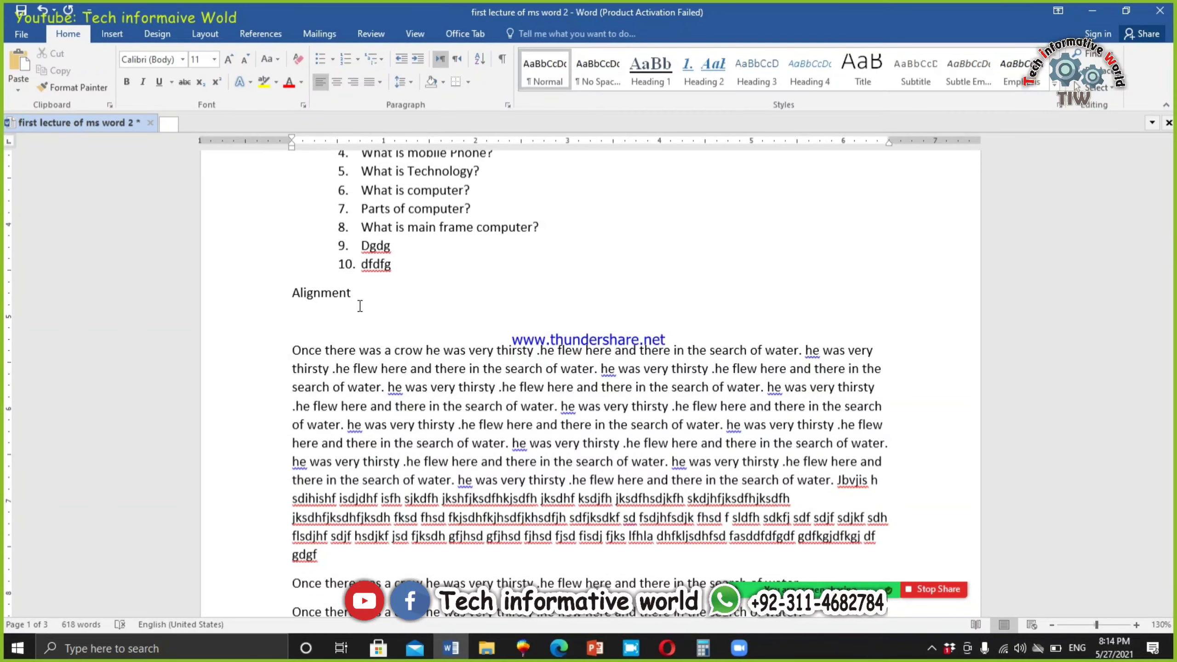
drag(375, 291, 292, 292)
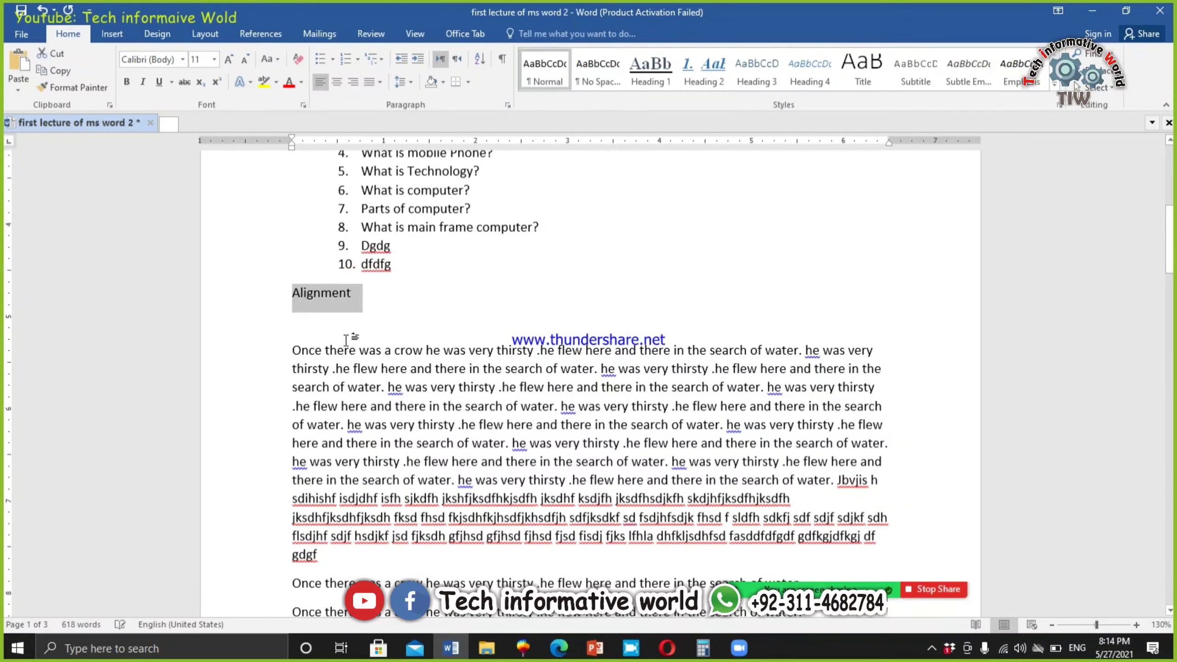
key(ctrl+bracketright)
key(ctrl+bracketright)
key(ctrl+bracketright)
key(ctrl+bracketright)
key(ctrl+bracketright)
key(ctrl+bracketright)
key(ctrl+bracketright)
key(ctrl+bracketright)
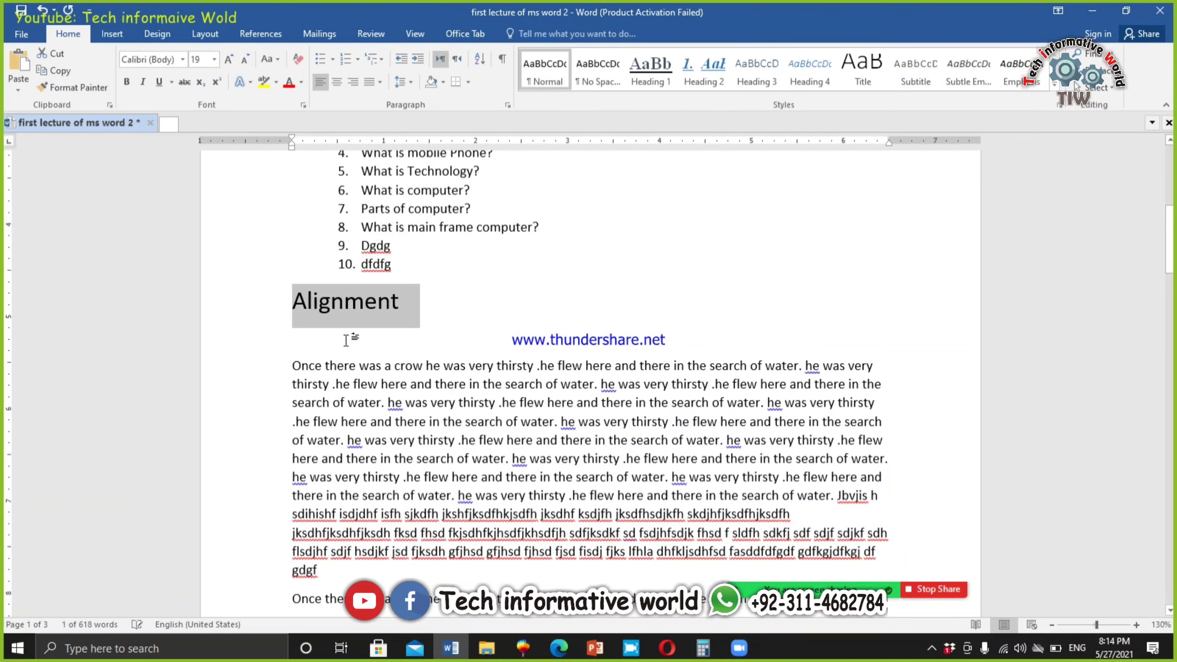
key(ctrl+bracketright)
key(ctrl+bracketright)
click(409, 308)
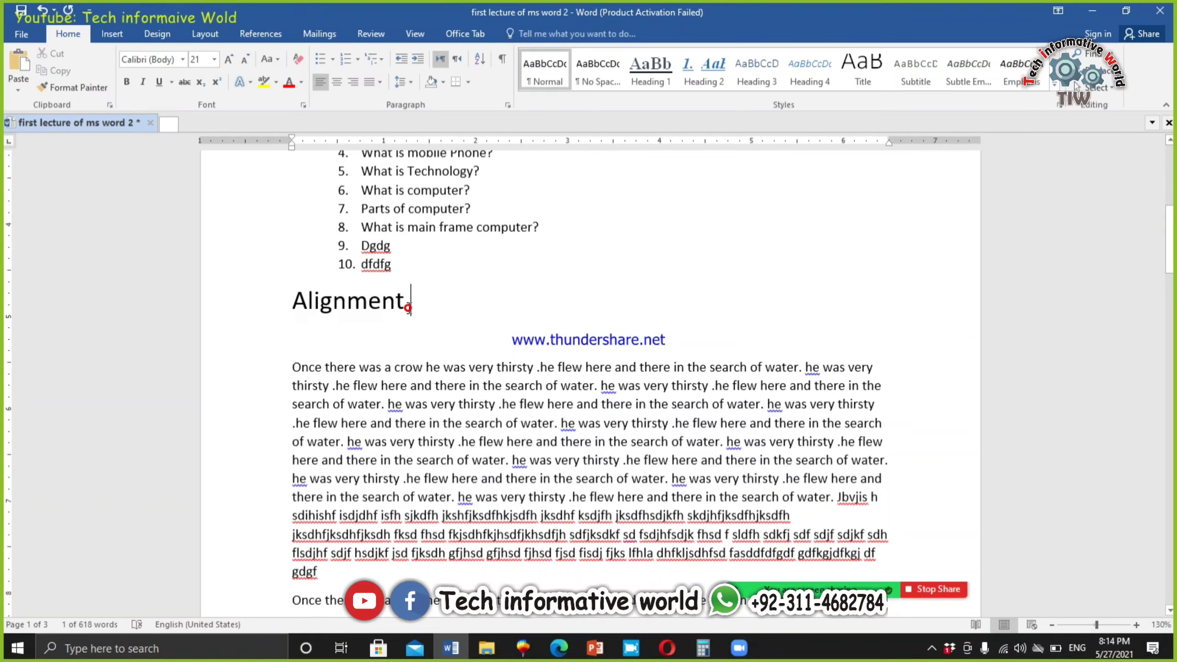
text(s)
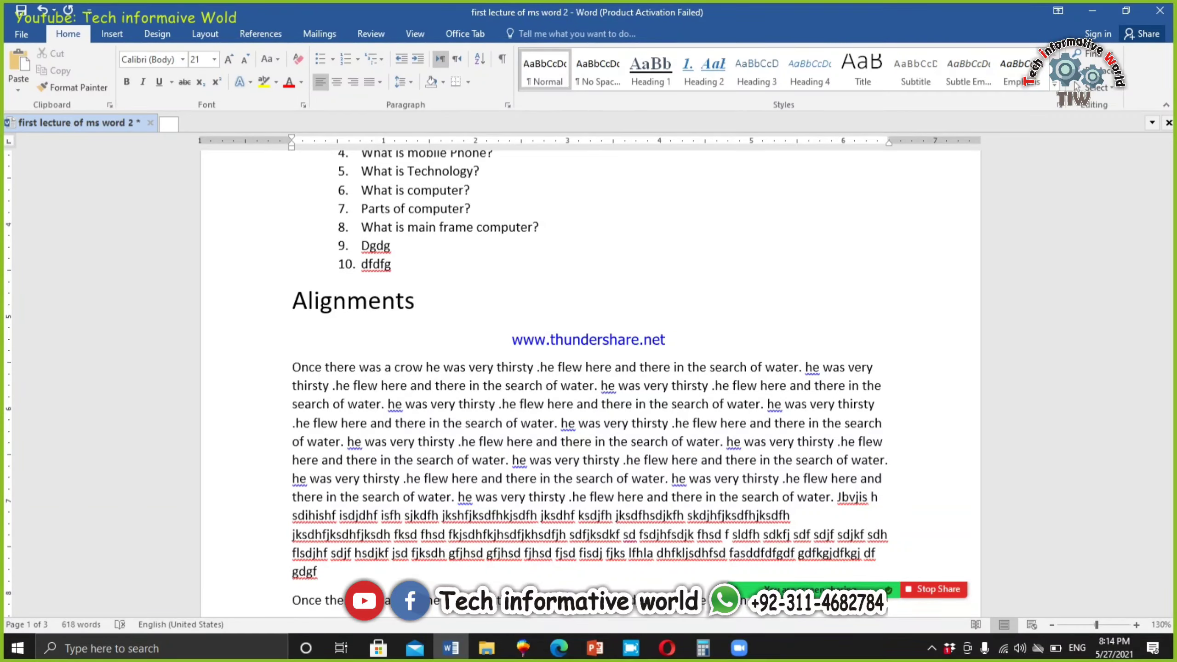
Add the lines "Right Align", "Left" and "Center" under the "Alignments" heading.
key(Return)
text(Righ)
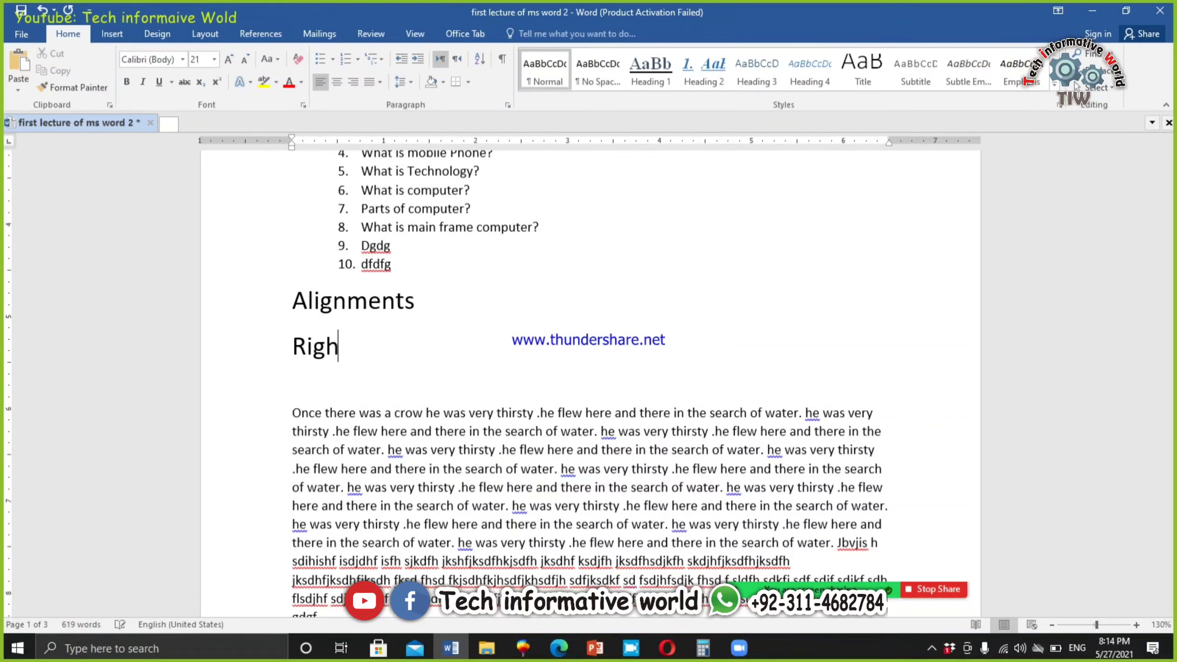
text(t Align)
key(Return)
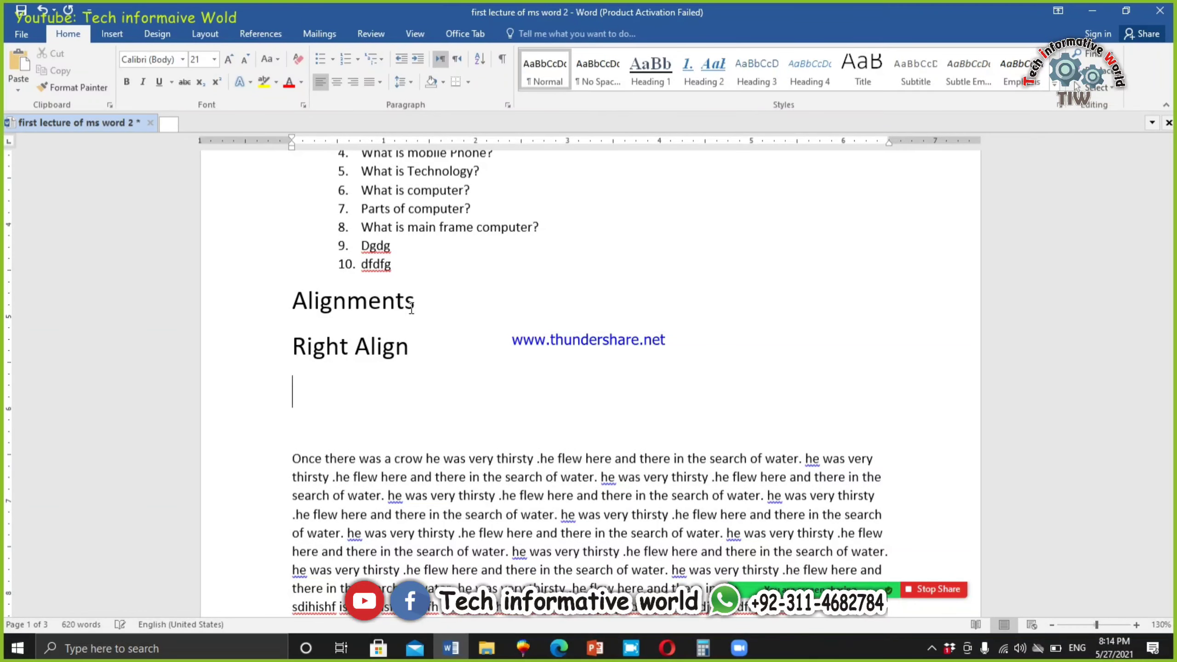
text(Left)
key(Return)
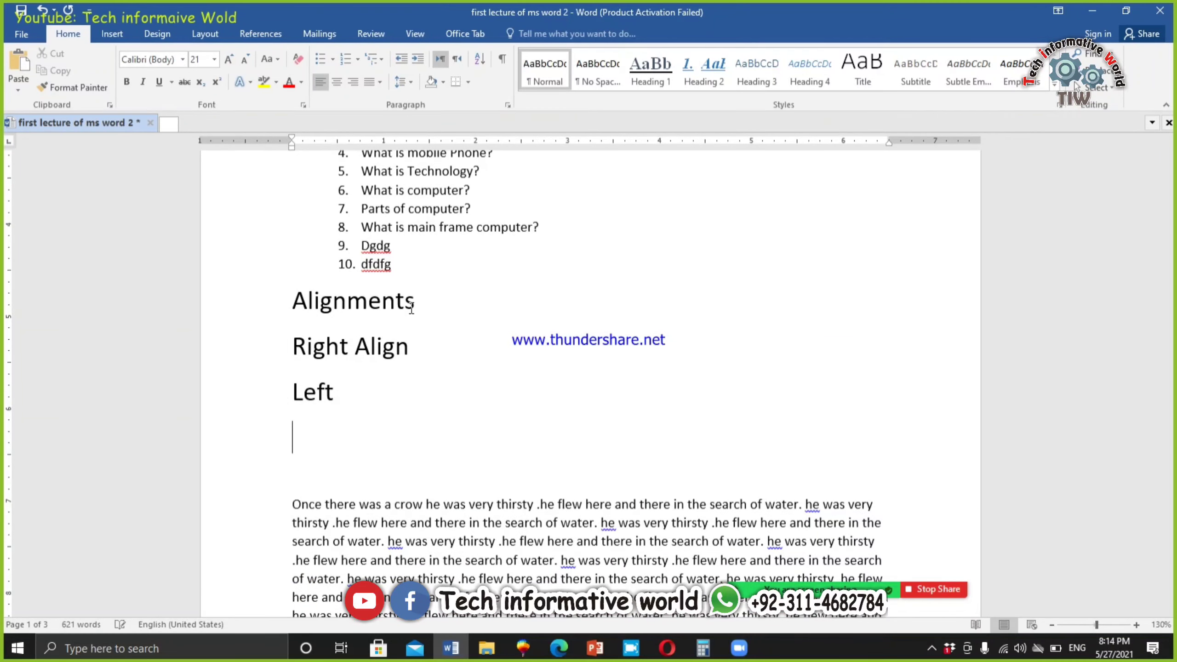
text(Ce)
text(n)
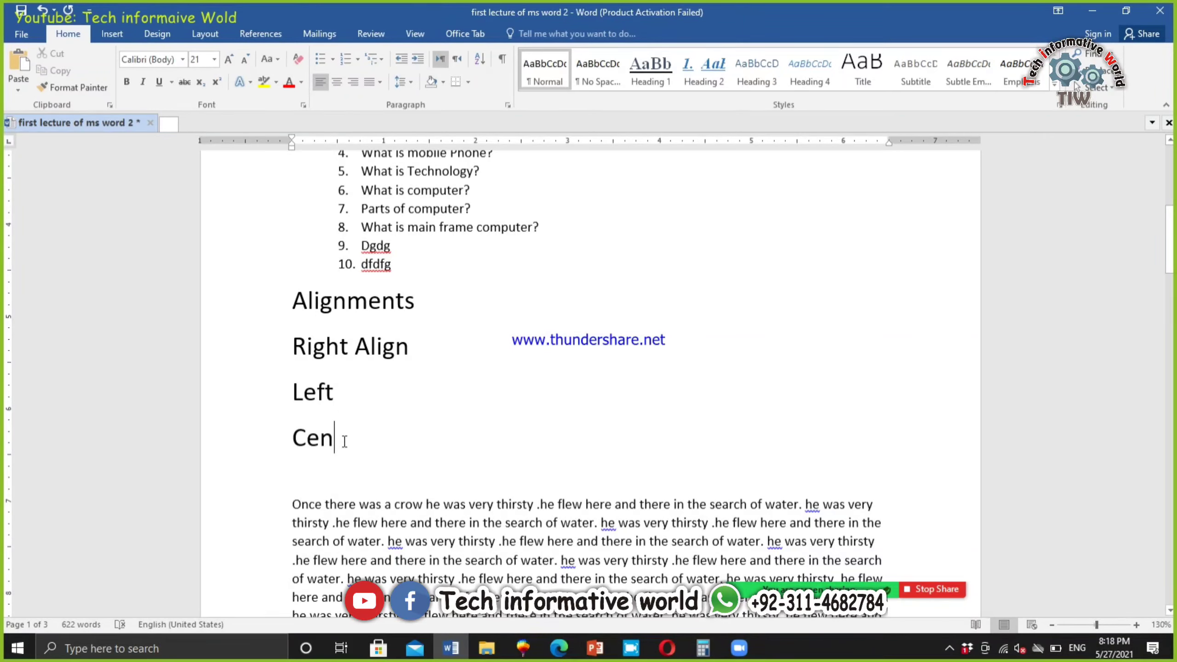
text(ter)
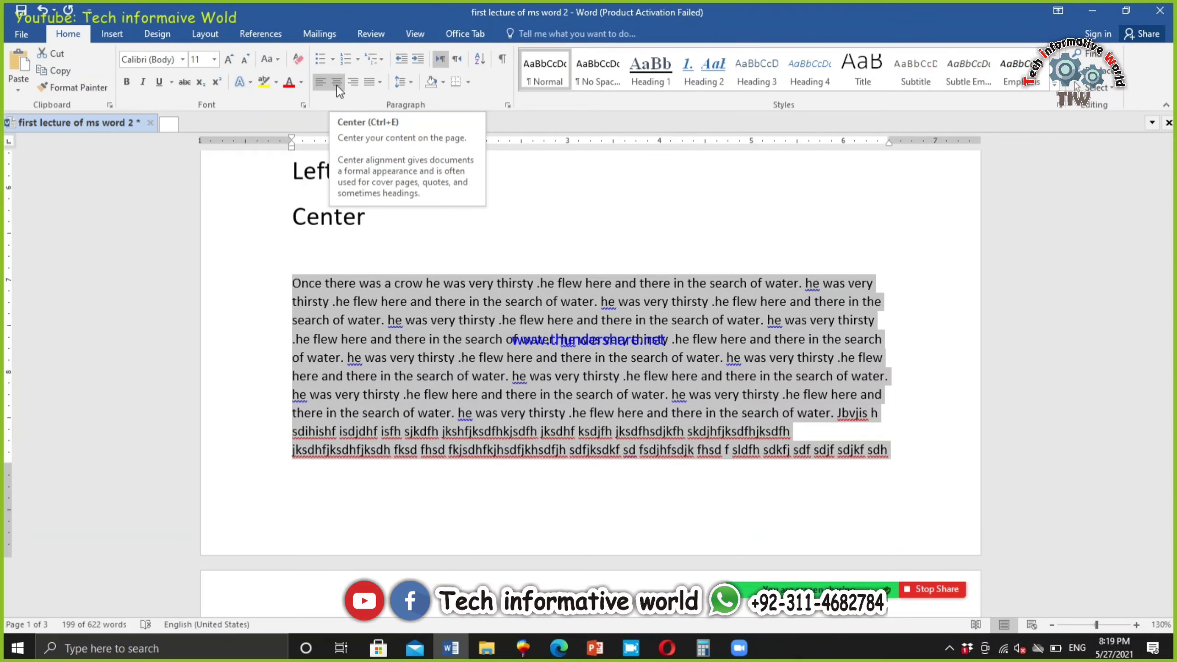
Center the selected part of the long crow paragraph.
click(337, 85)
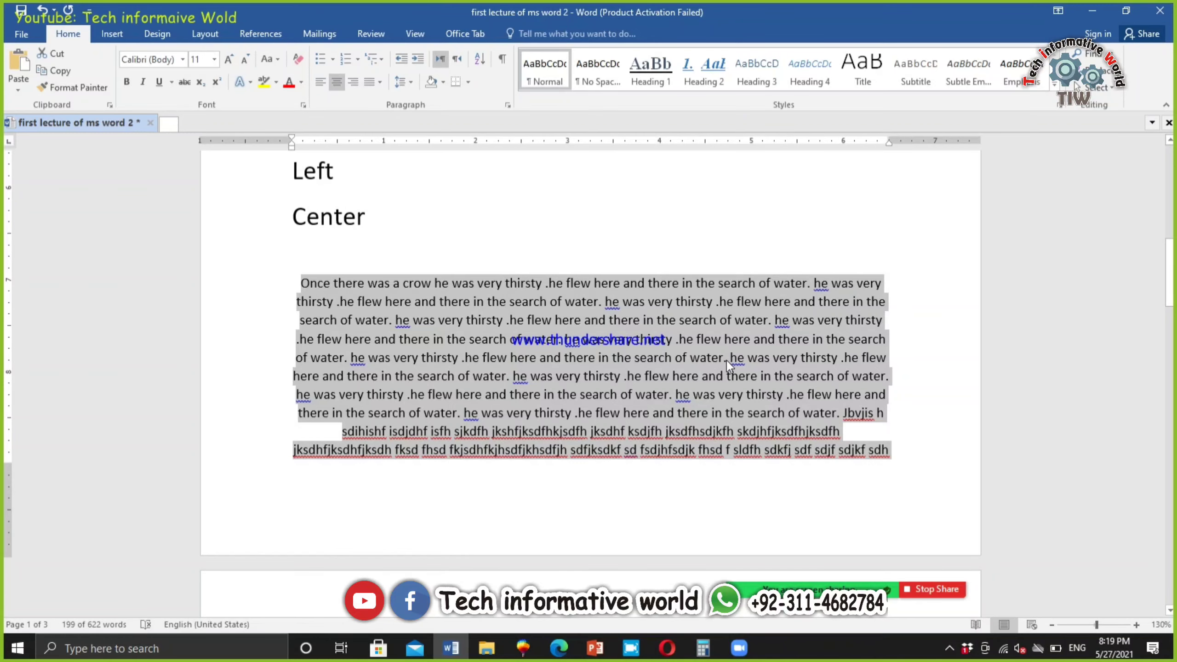
Complete the "Right Align" line with its shortcut so it reads "Right Align: ctrl+ r".
scroll(531, 343, up, 2)
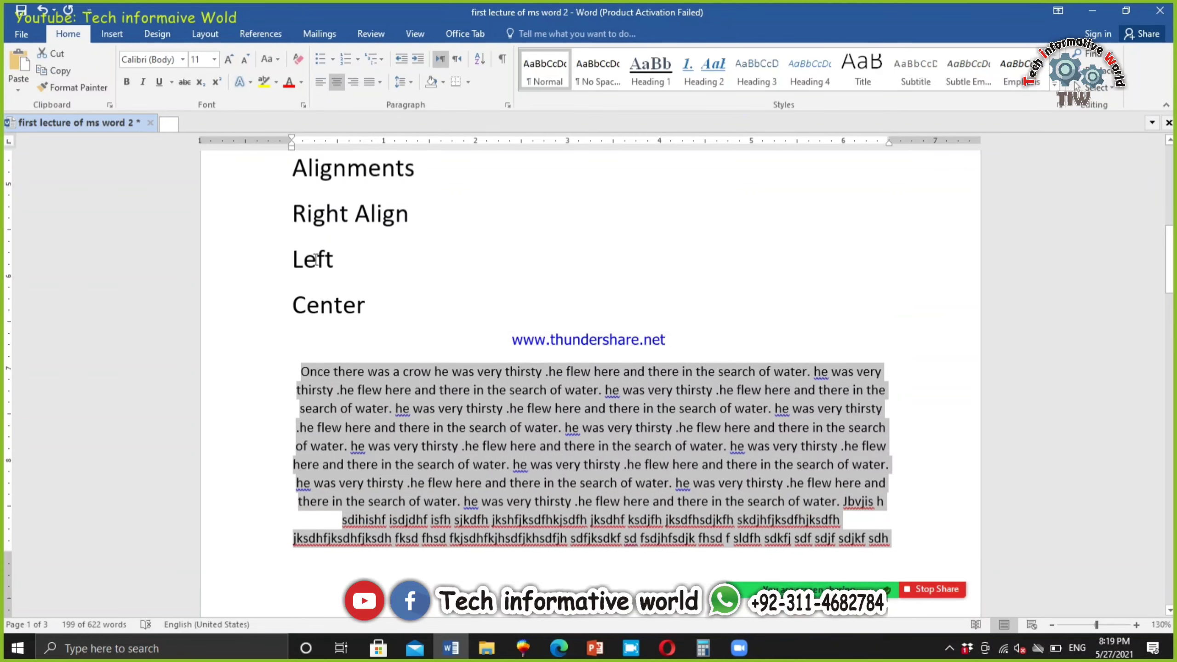
click(446, 212)
text(: )
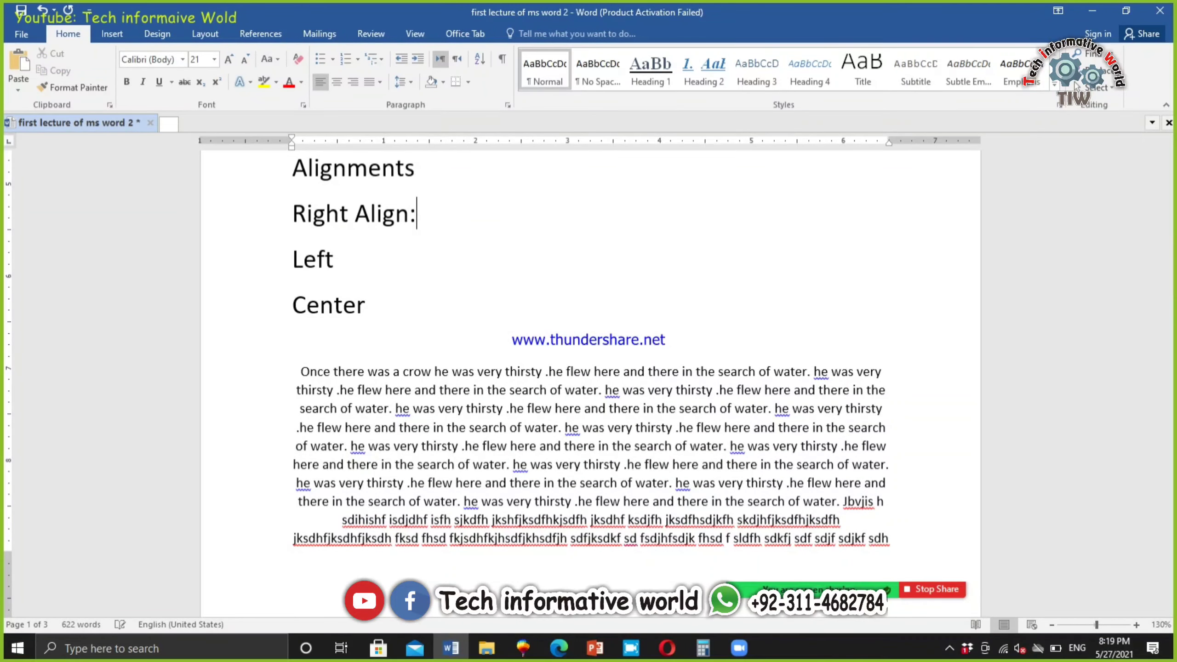
text(ctrl+ r)
key(Down)
Add the shortcuts to the next two alignment lines so they read "Left: ctrl+L" and "Center ctrl+E".
text(c)
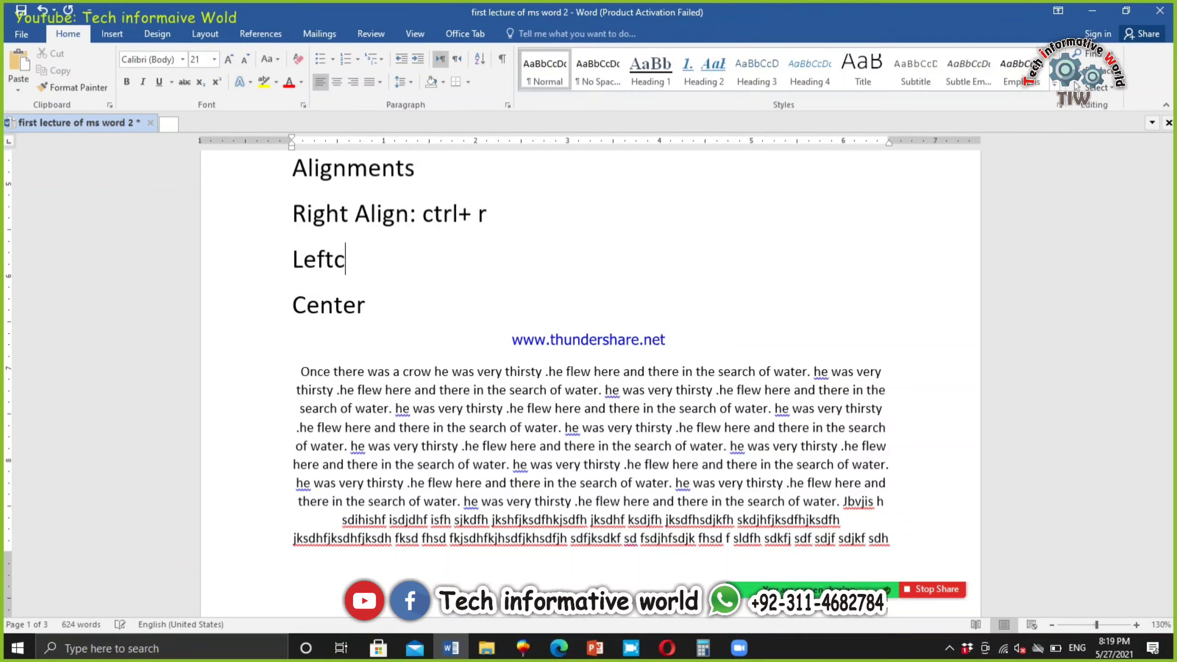
key(BackSpace)
text(L)
key(BackSpace)
text(: ctrl)
text(+l)
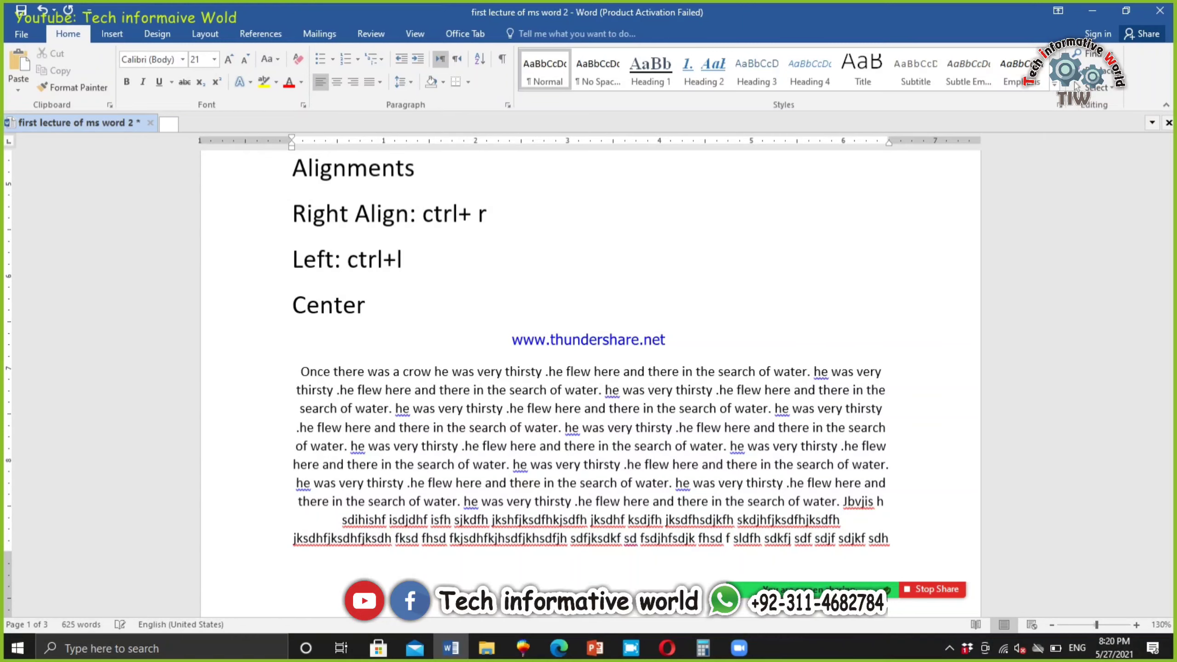
key(BackSpace)
text(L)
key(Down)
text(cte)
key(BackSpace)
text(rl+E)
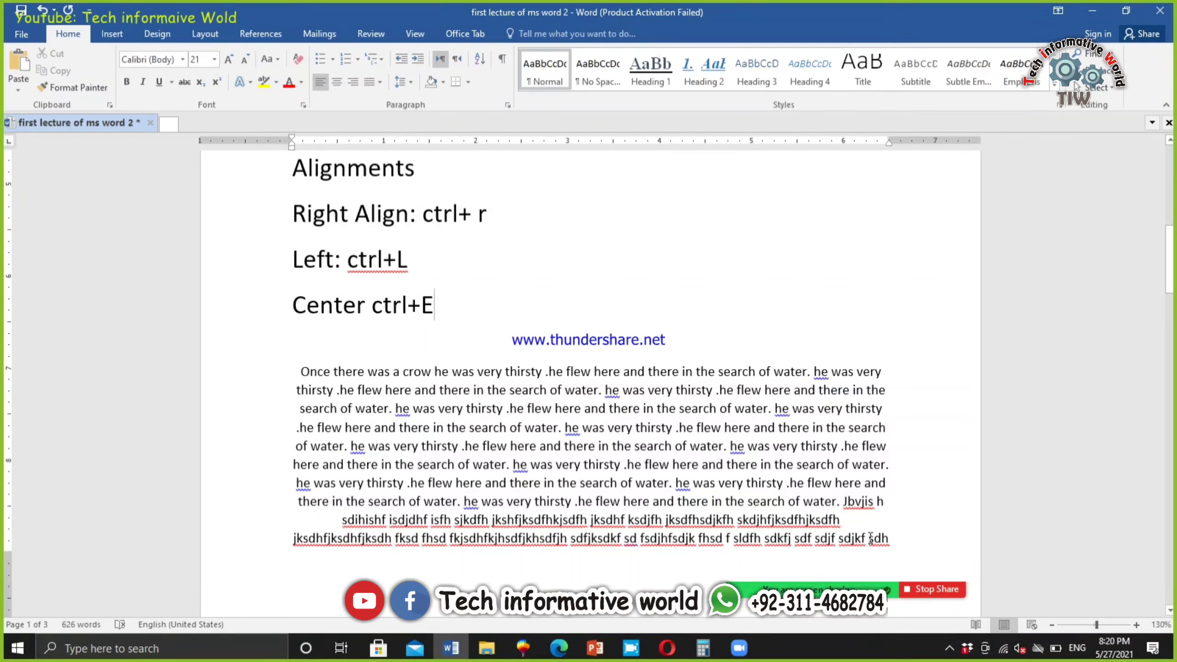
Demonstrate the alignment shortcuts on the long crow paragraph by switching it to right, left, center and left again.
drag(890, 539, 295, 371)
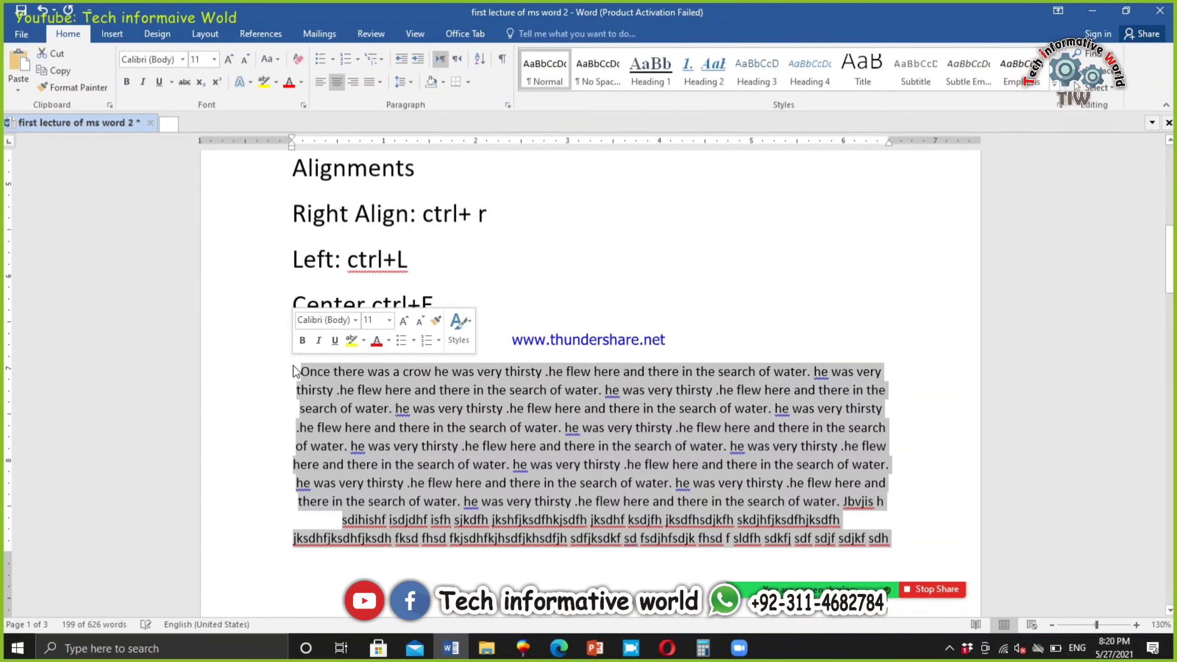
key(ctrl+r)
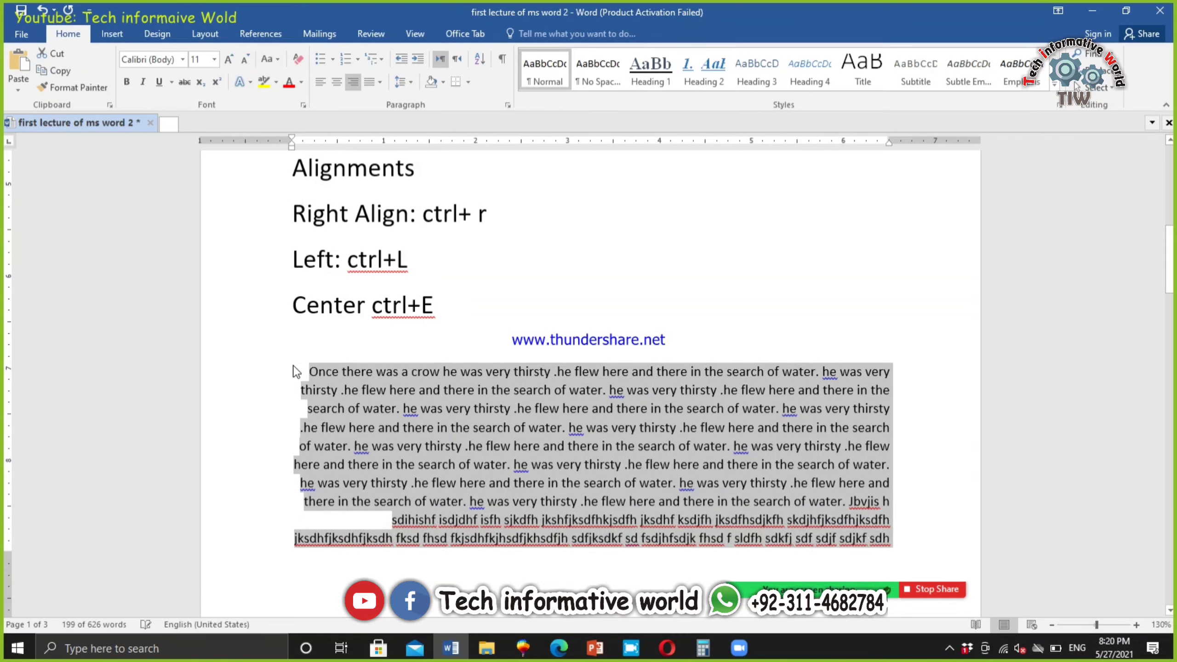
key(ctrl+l)
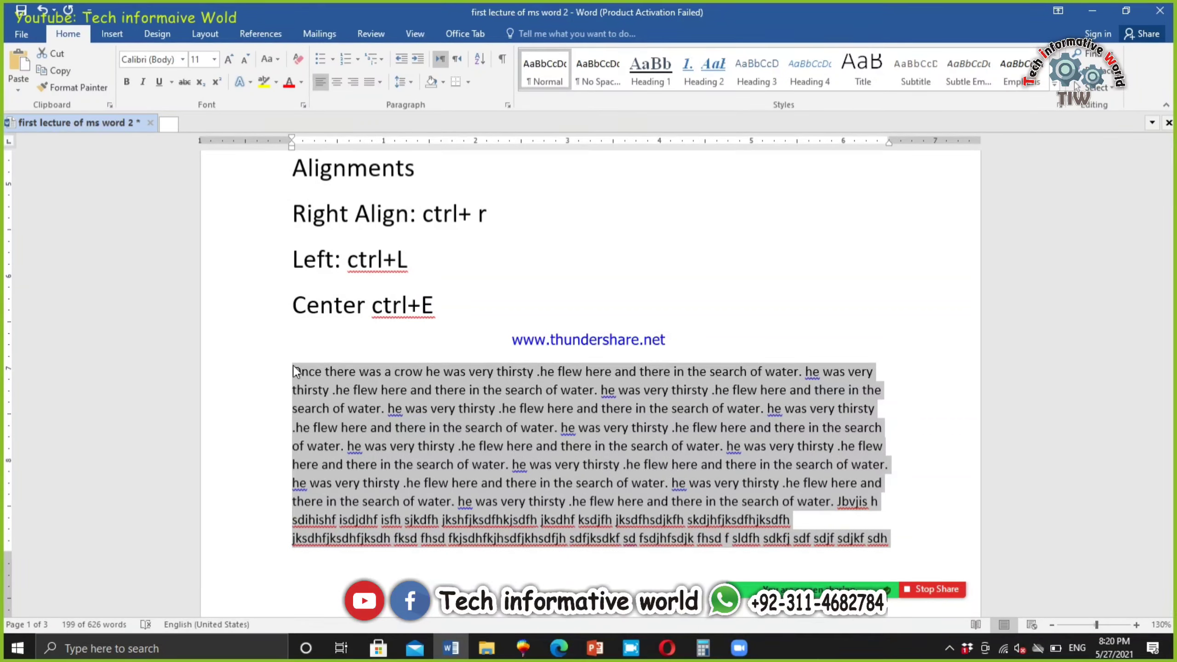
key(ctrl+e)
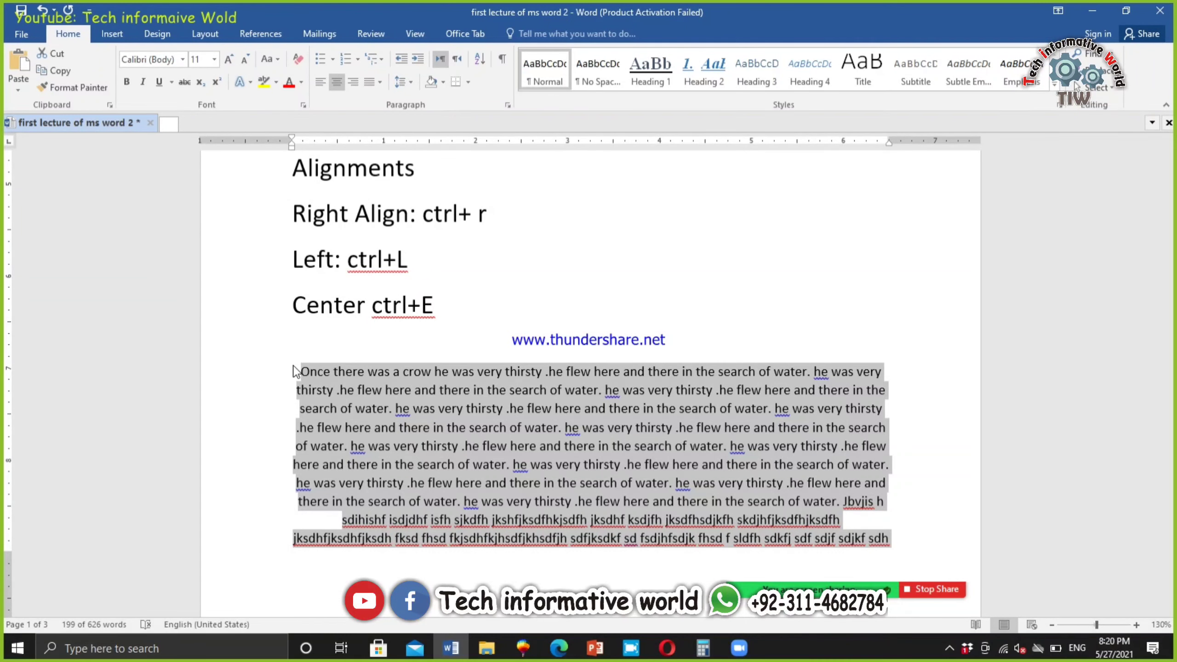
key(ctrl+l)
Center the long crow paragraph and switch it to right alignment.
scroll(831, 341, down, 2)
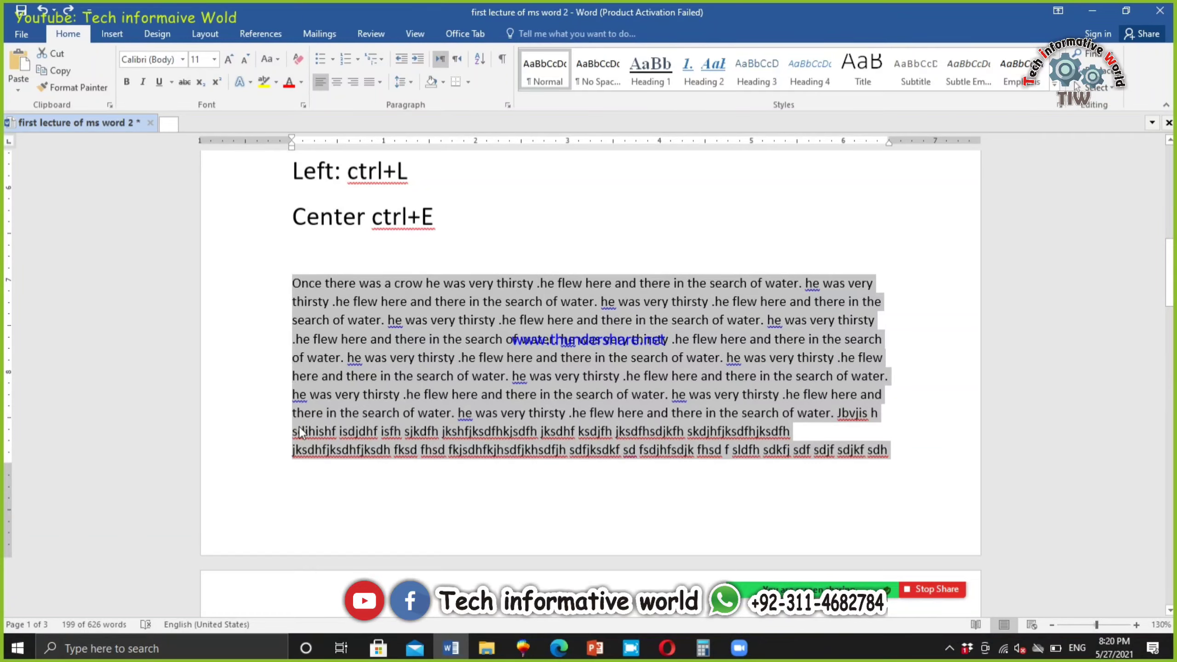
click(335, 84)
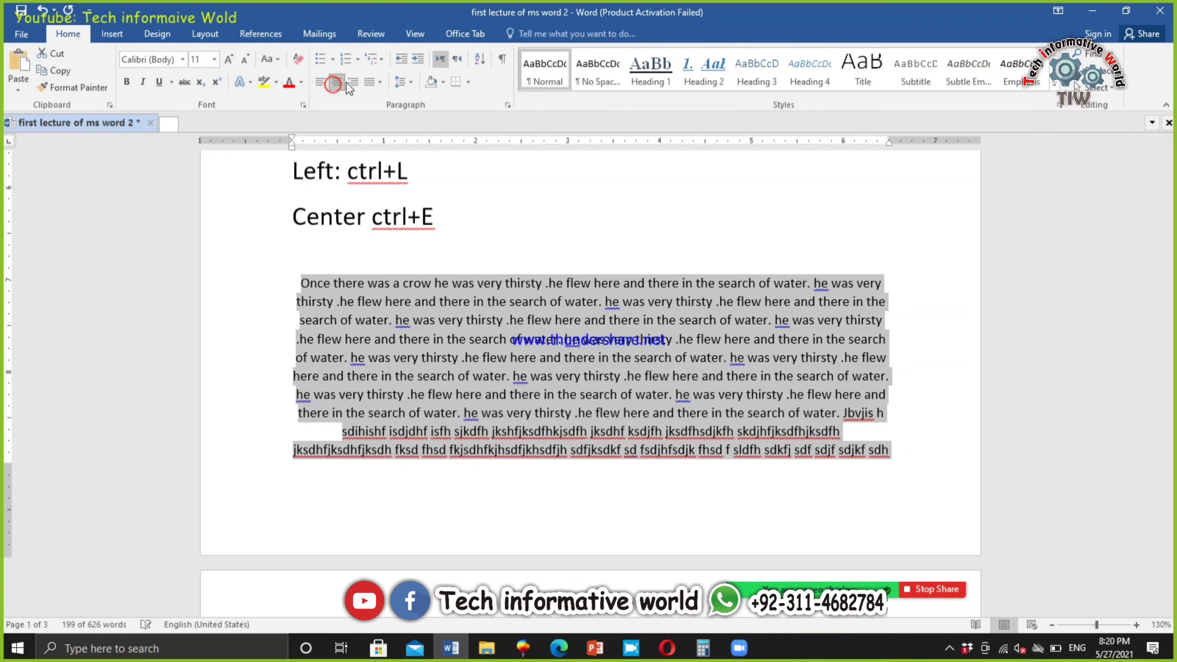
click(353, 82)
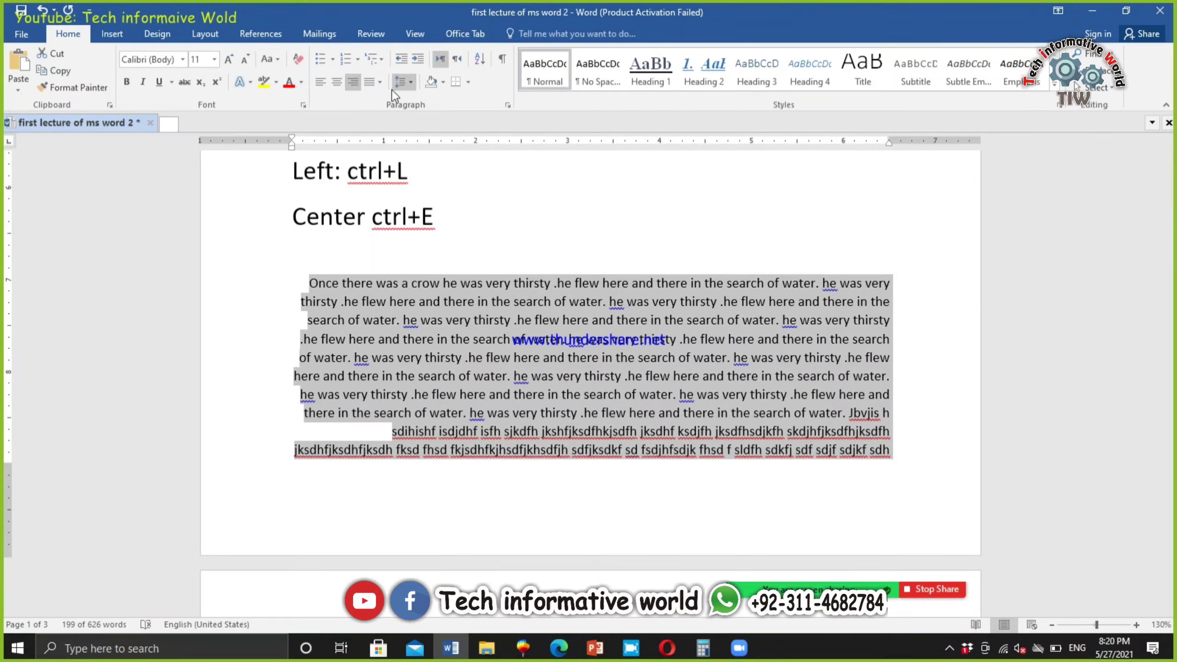
Add the line "Justify: ctrl+ j" below the "Center ctrl+E" line.
click(468, 218)
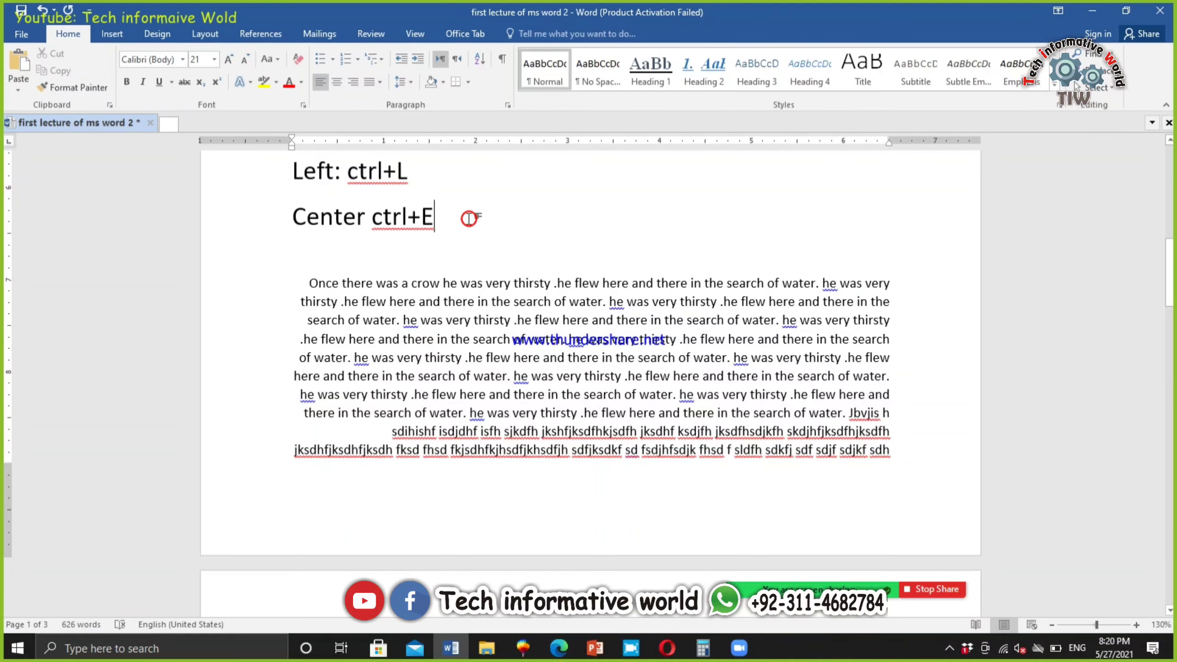
key(Return)
text(just)
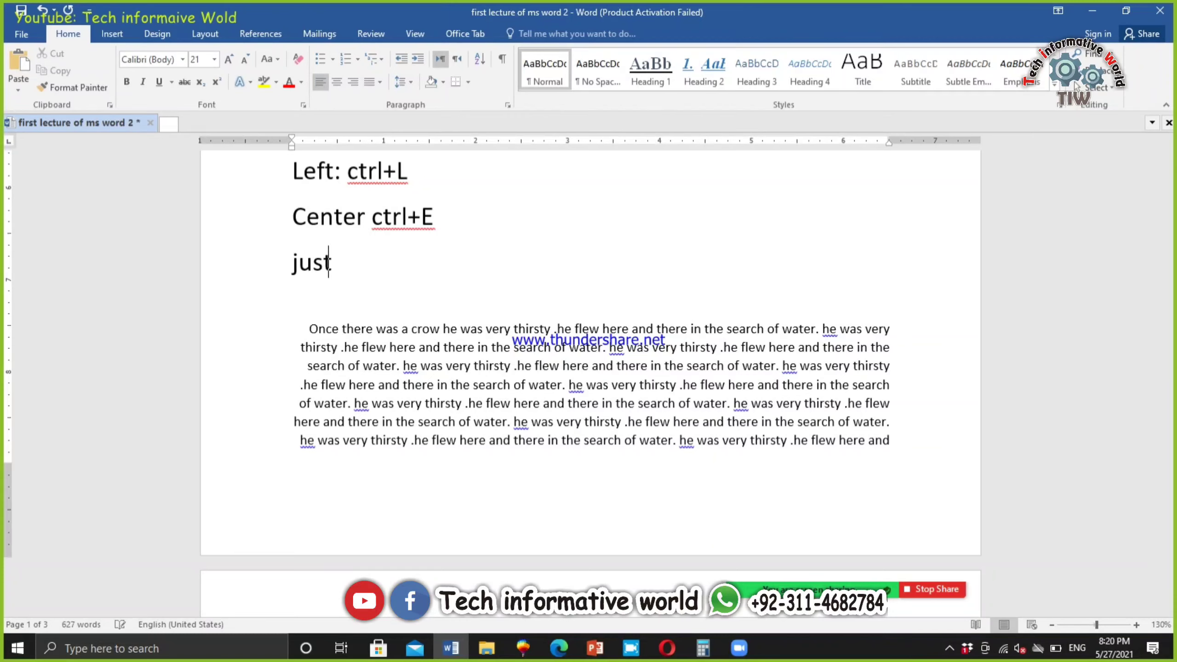
text(ify>)
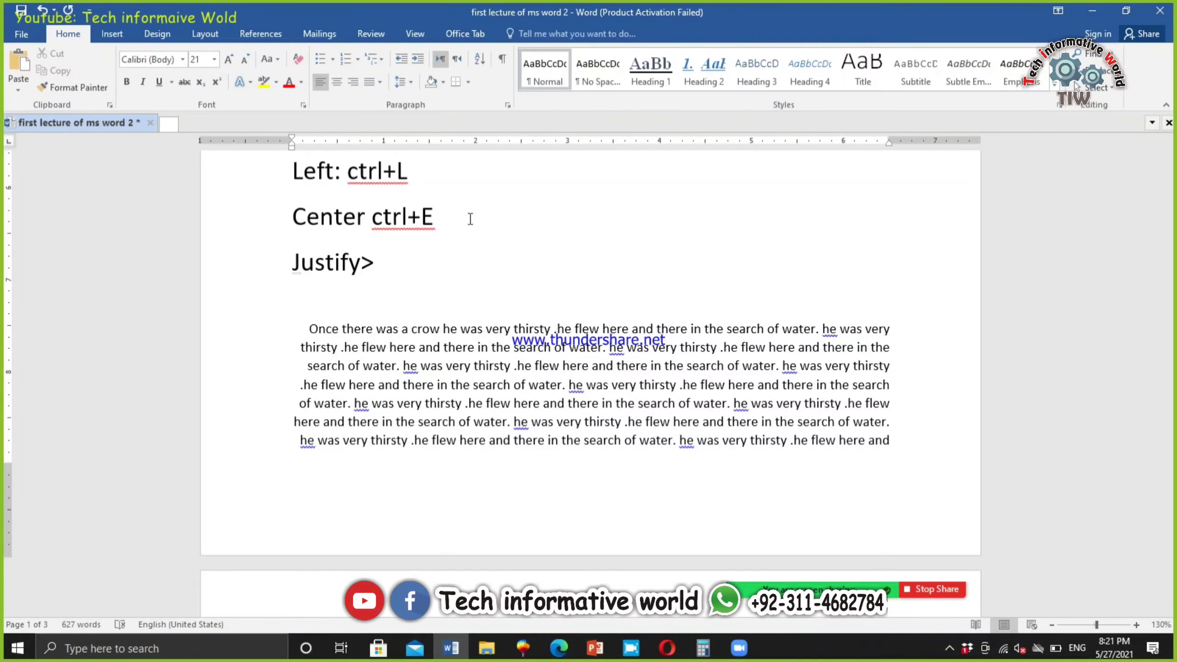
key(BackSpace)
text(: ctrl+ j)
Justify the long crow paragraph and check its continuation on the following page.
click(889, 335)
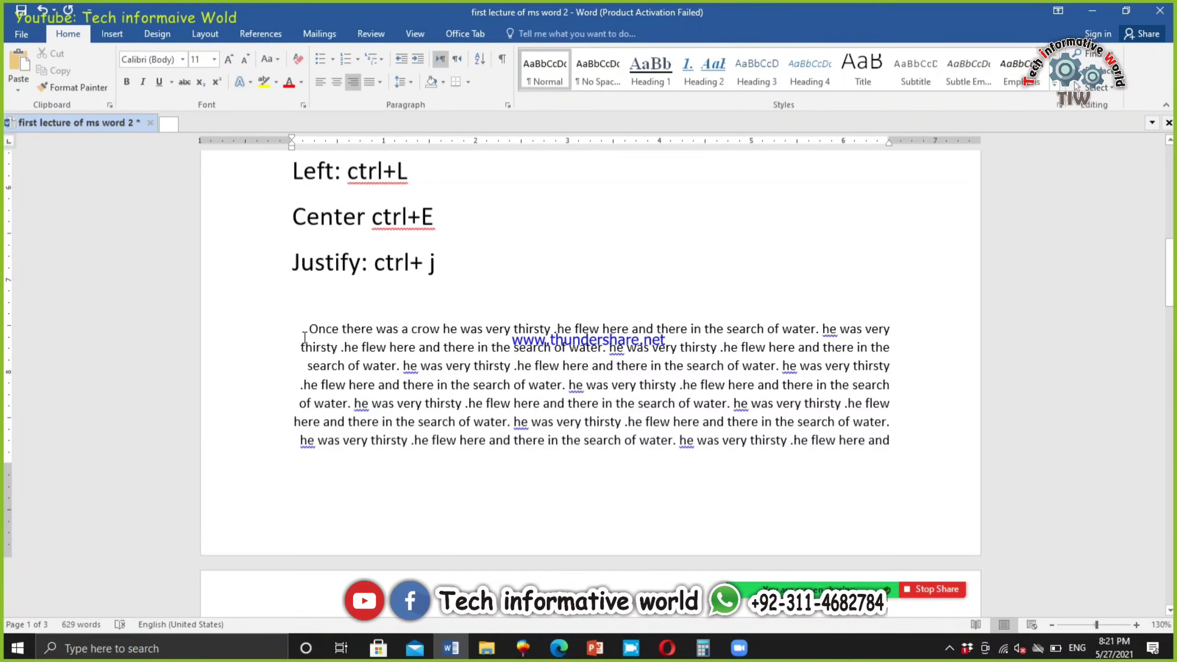
drag(308, 324, 987, 446)
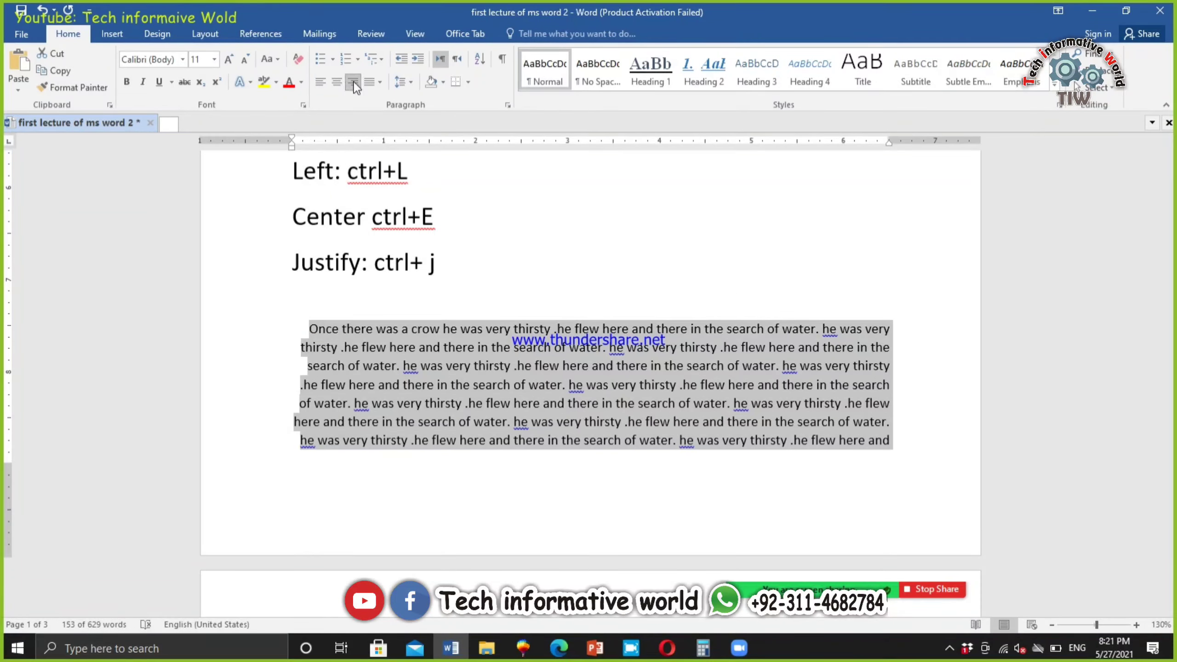
click(379, 82)
click(399, 102)
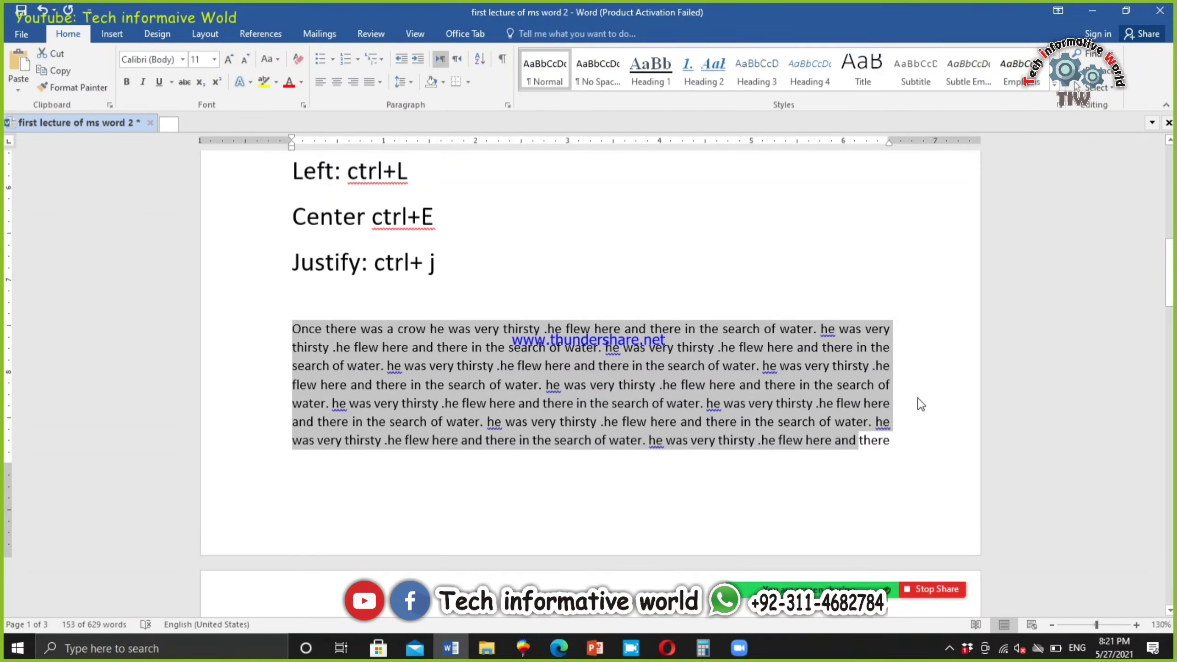
scroll(908, 403, down, 7)
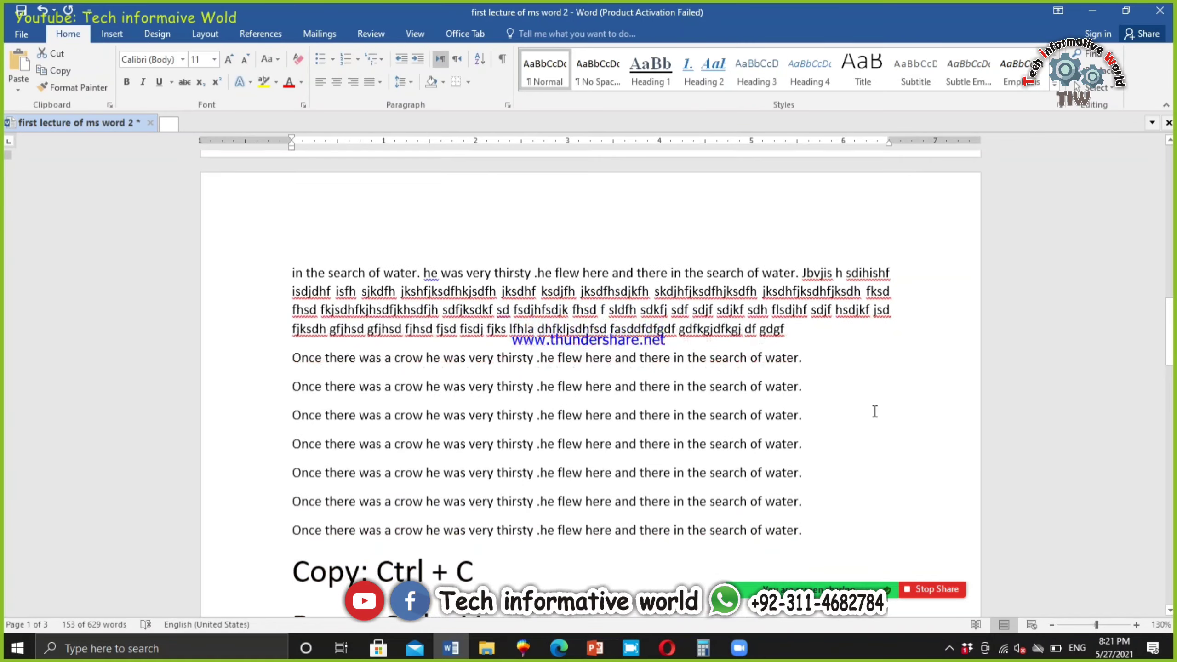
scroll(850, 405, up, 4)
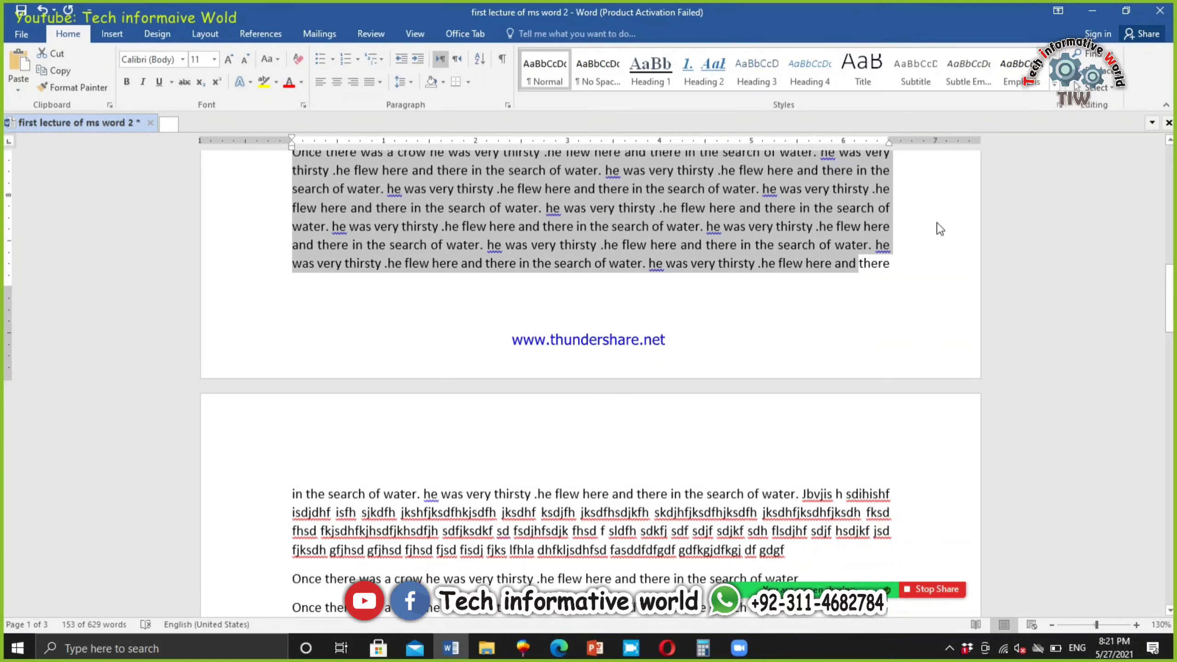
Clear the selection of the long crow paragraph and look at the line spacing options.
scroll(362, 254, up, 1)
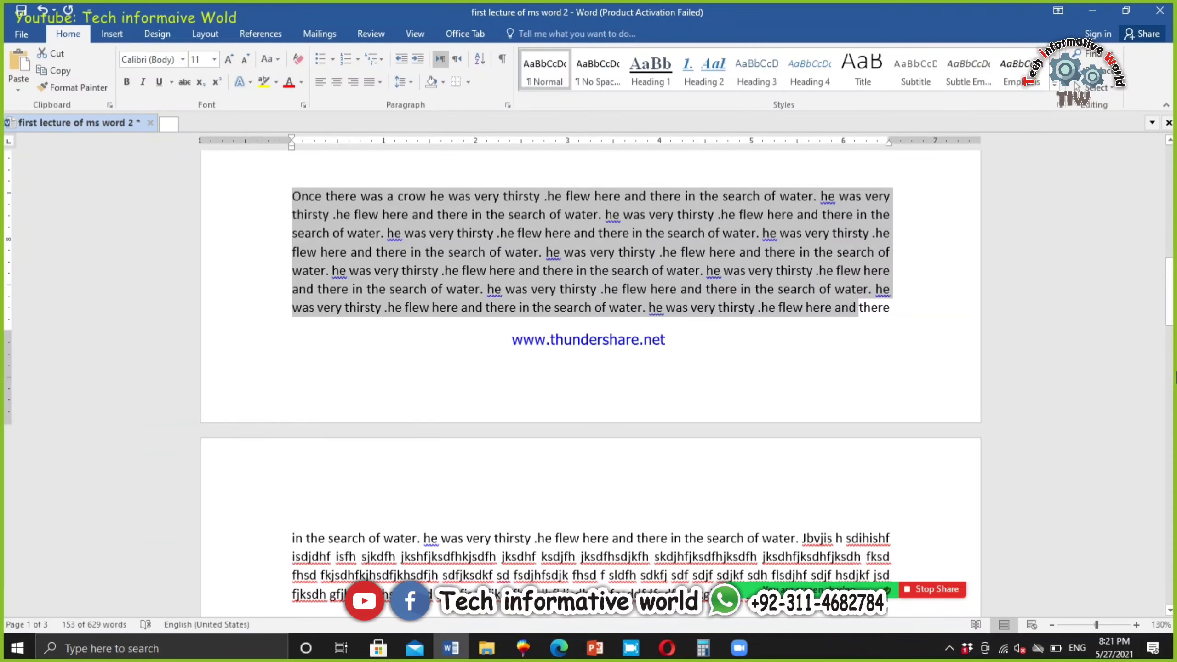
click(861, 196)
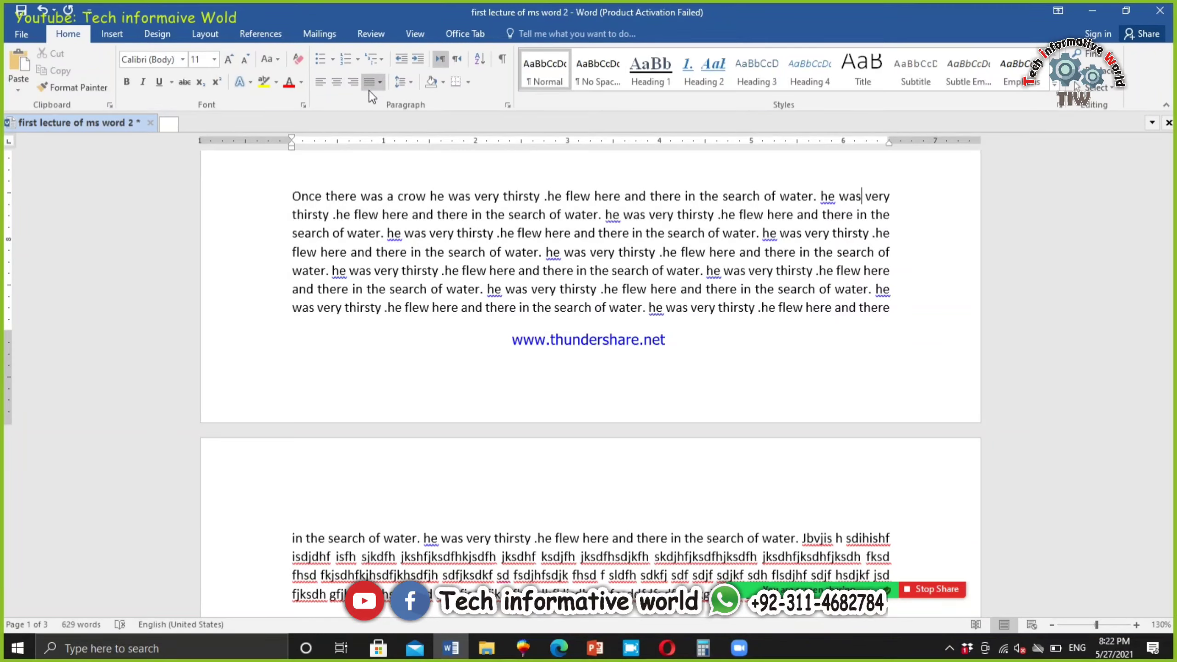
click(405, 84)
click(405, 83)
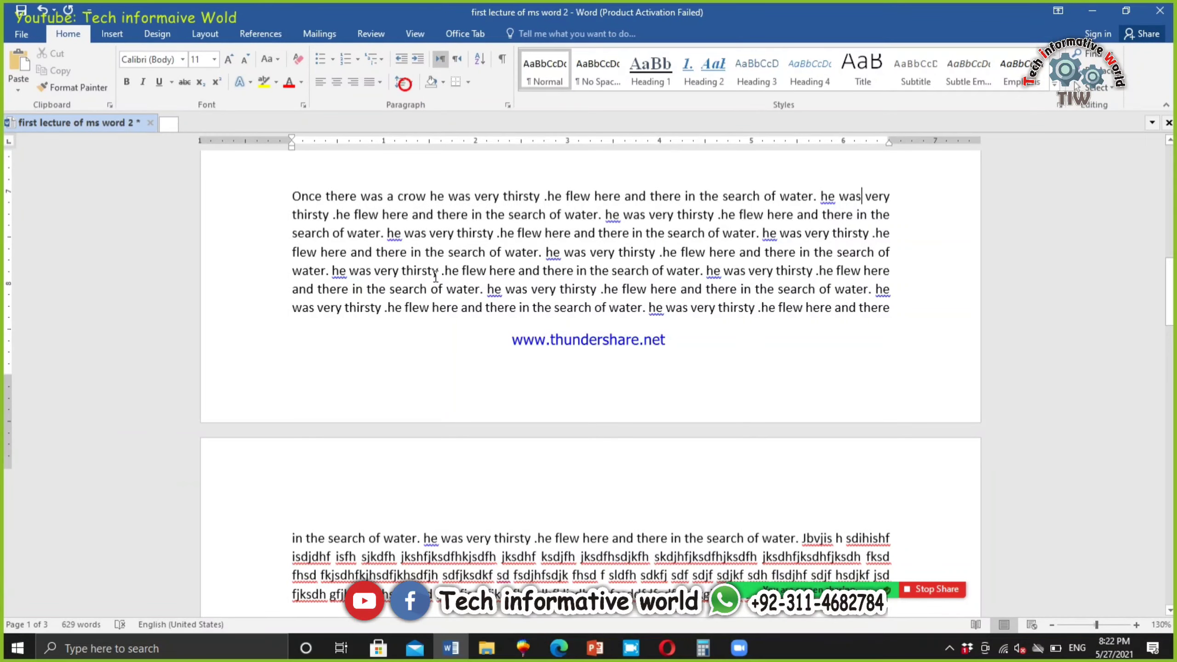
Add the line "Line spacing" below the "Justify: ctrl+ j" line, followed by an empty line.
scroll(436, 277, up, 5)
click(478, 351)
key(Return)
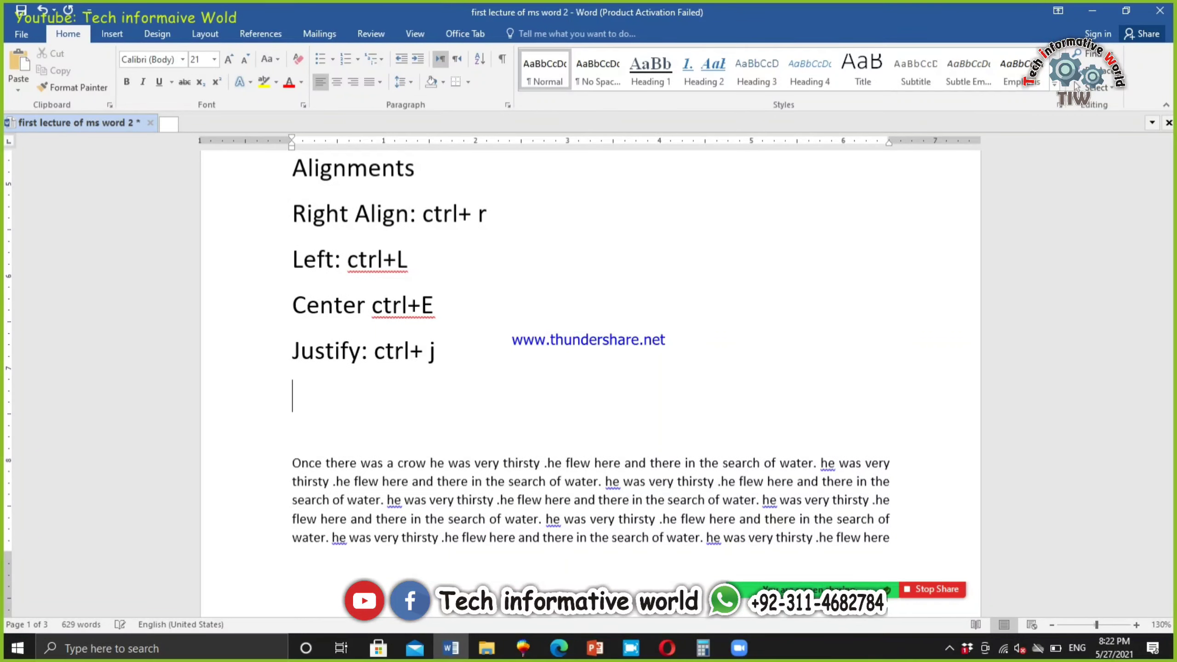
text(line so)
key(BackSpace)
text(p)
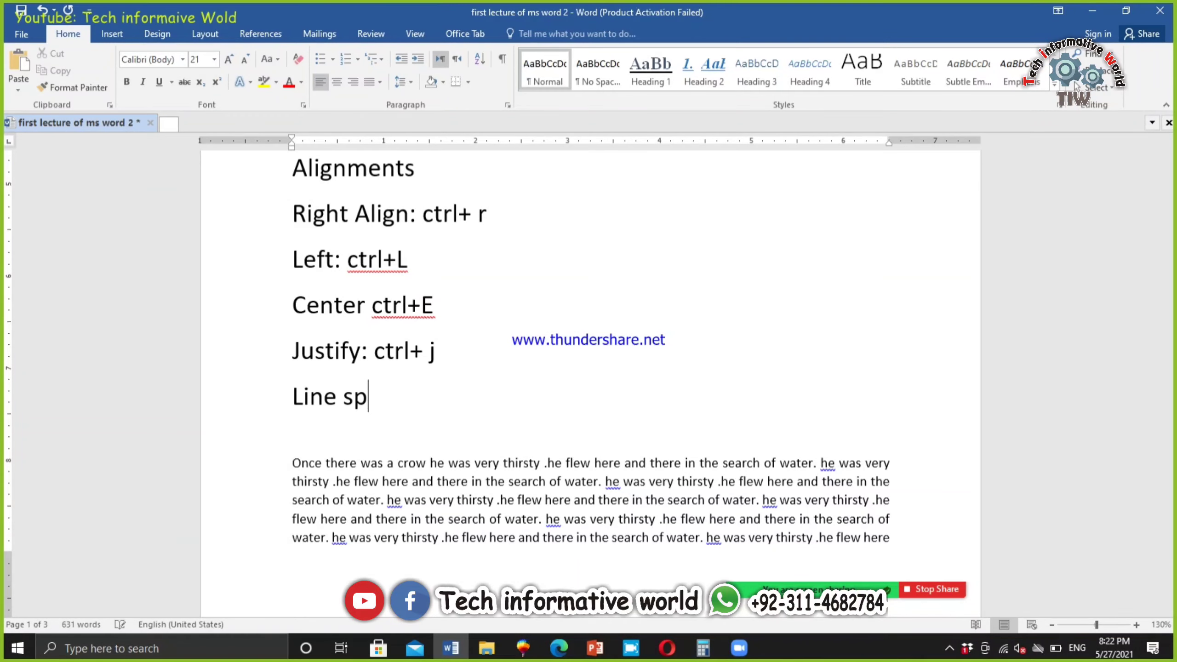
text(acing)
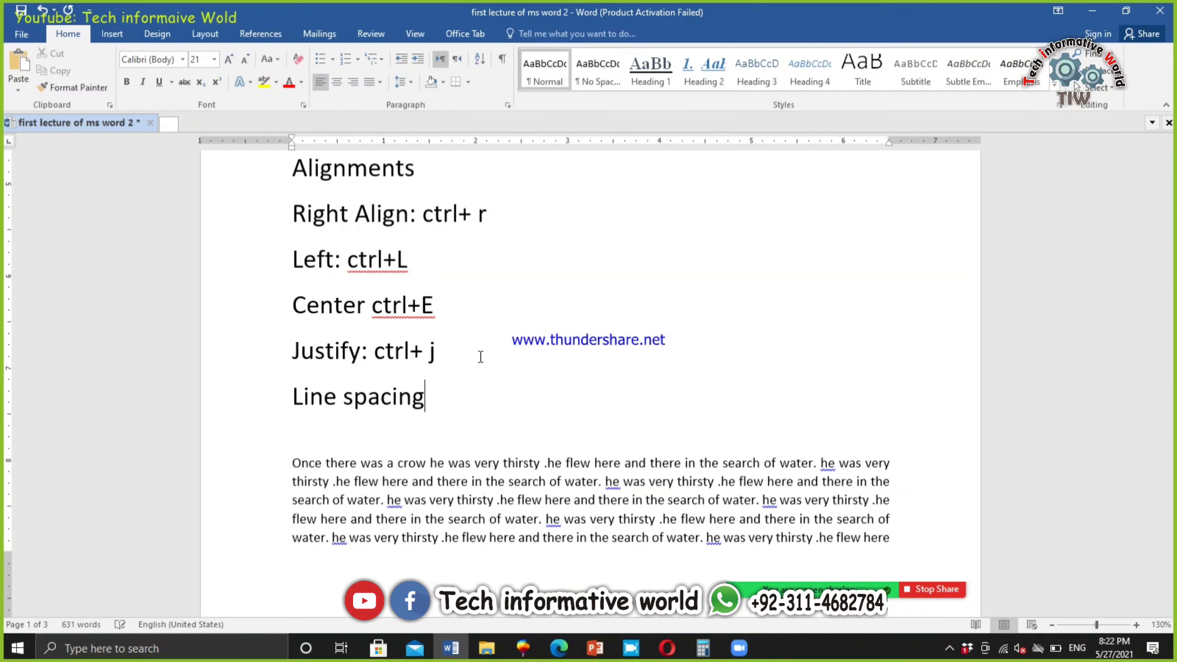
key(Return)
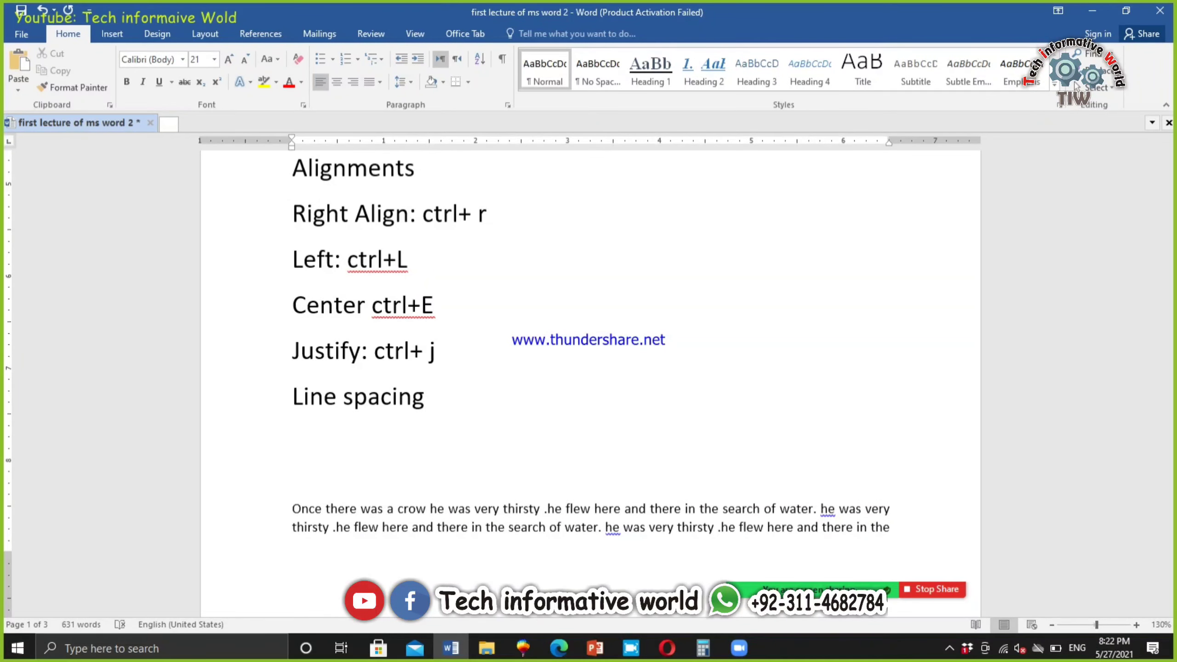
Move the long crow paragraph to a new page with a page break and remove the empty line above it.
scroll(480, 371, down, 3)
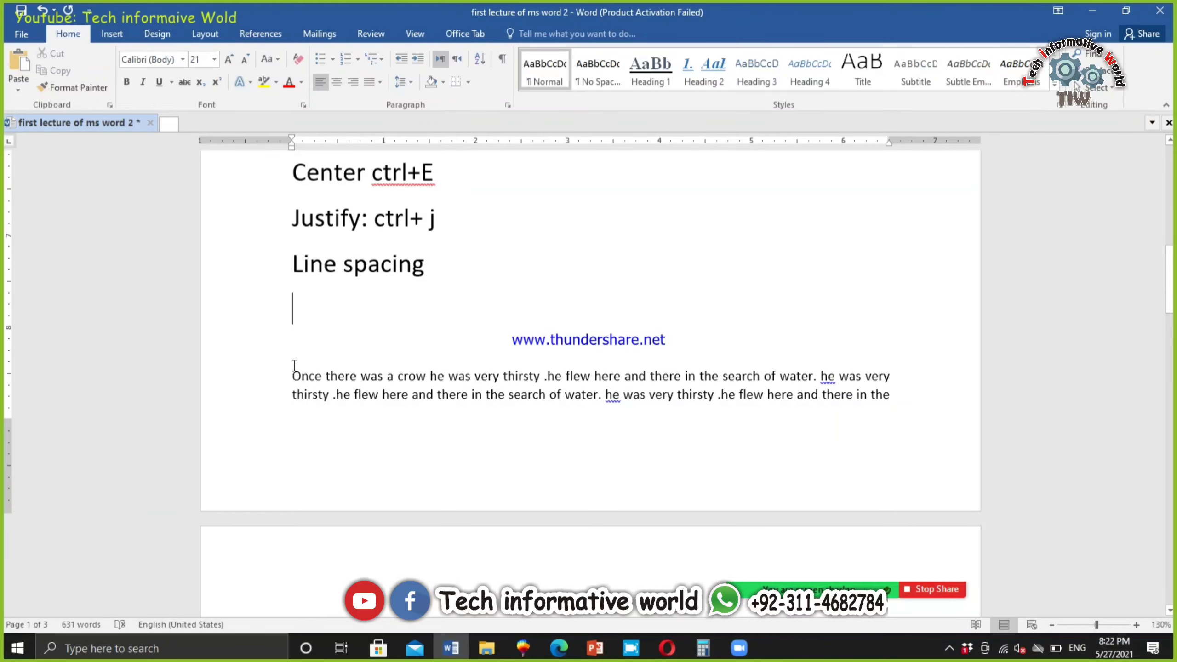
key(ctrl+Return)
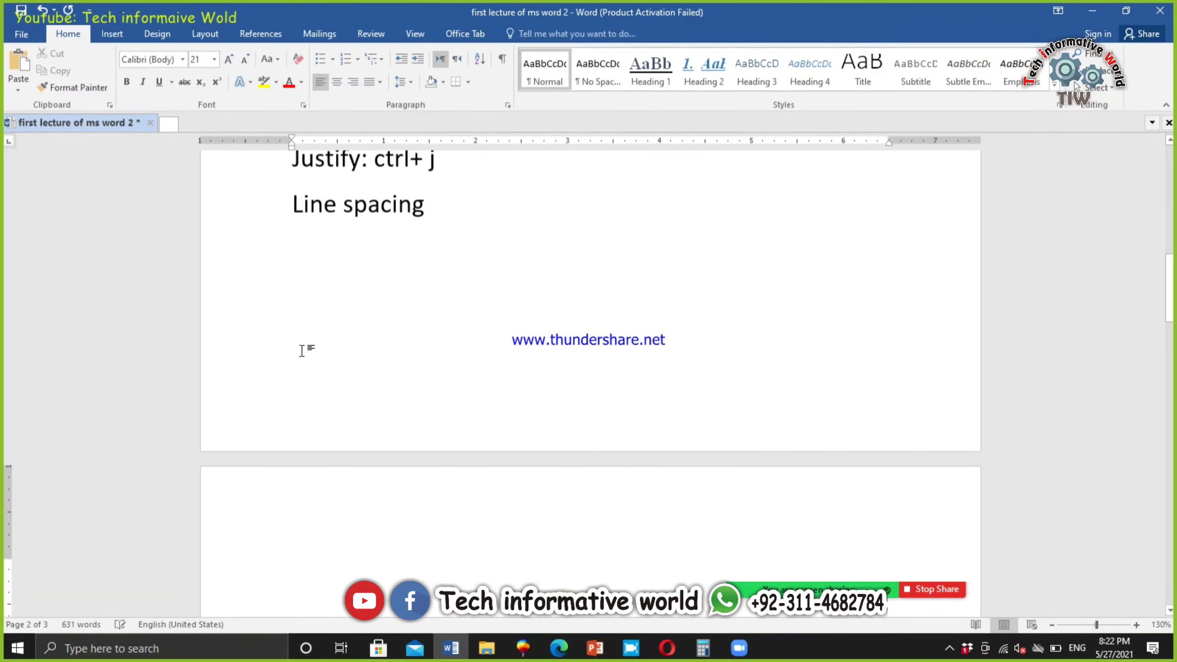
scroll(337, 423, down, 5)
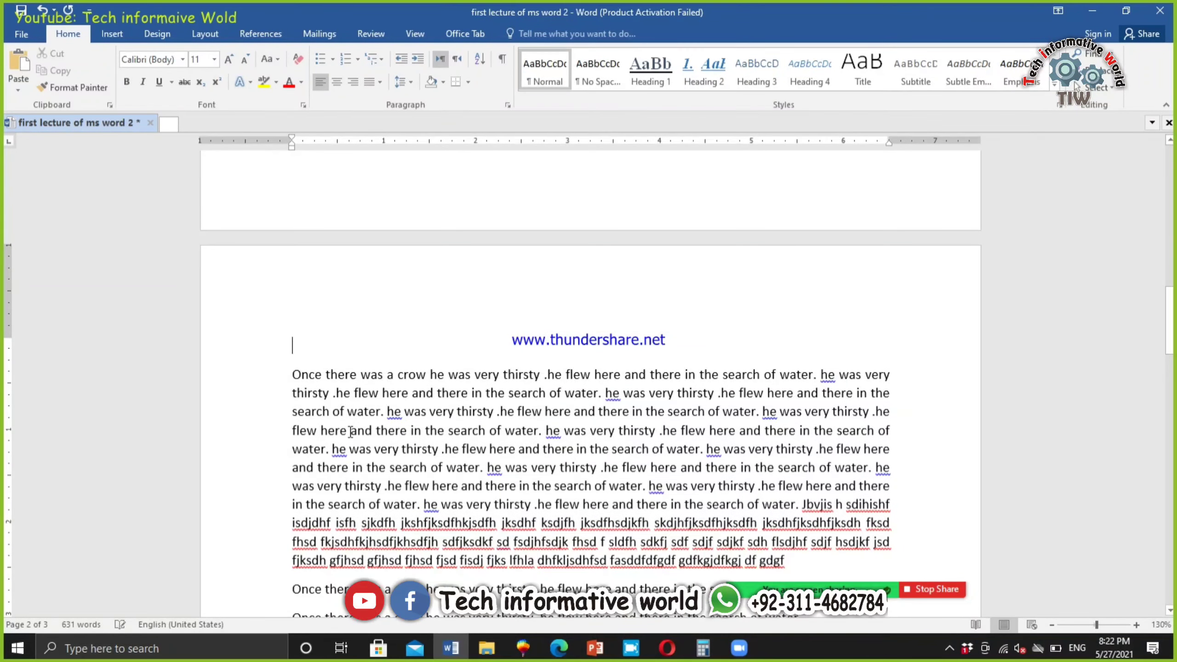
key(Delete)
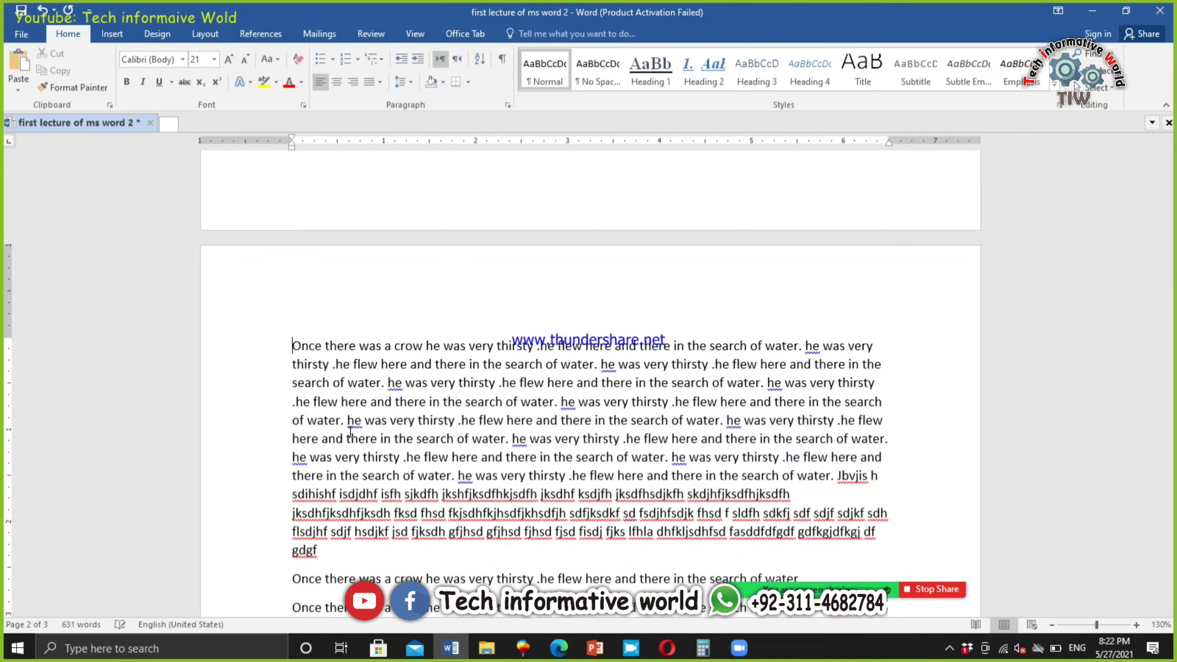
key(BackSpace)
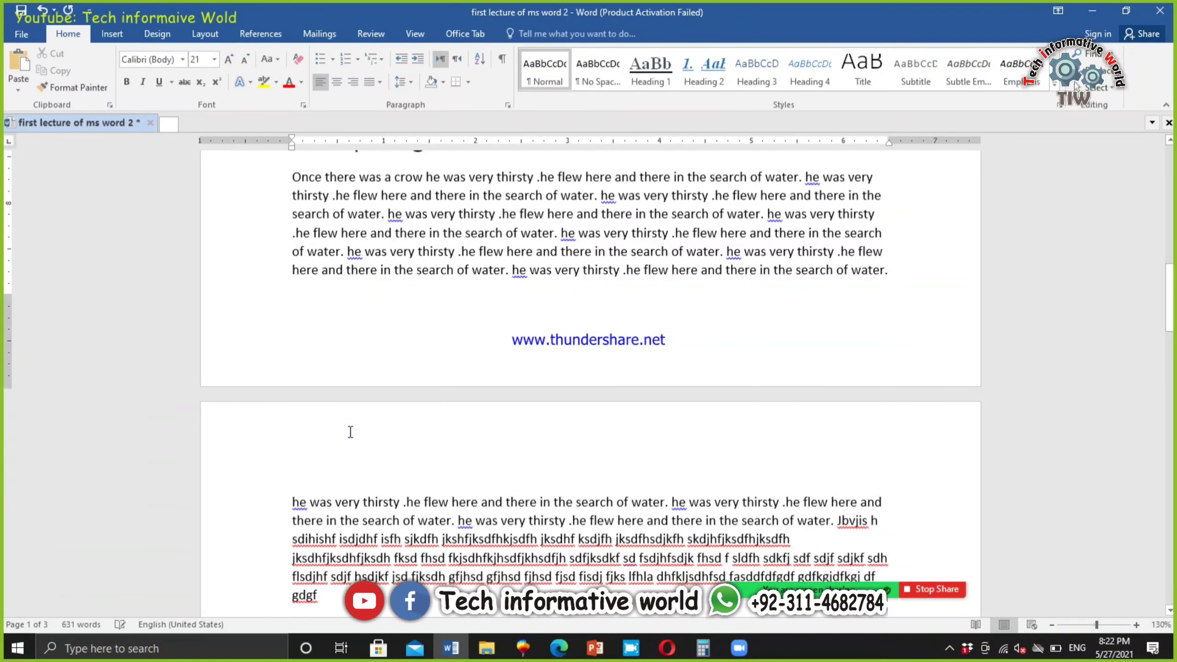
key(ctrl+Return)
scroll(528, 342, down, 6)
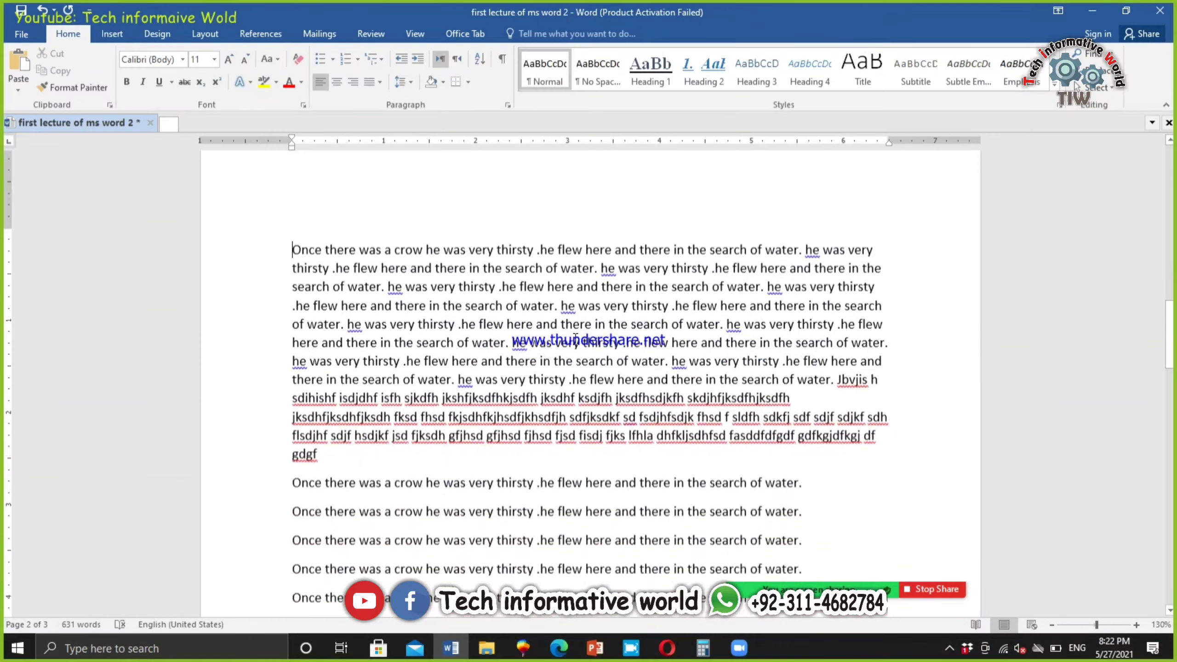
scroll(574, 337, down, 3)
key(ctrl+a)
scroll(350, 367, down, 10)
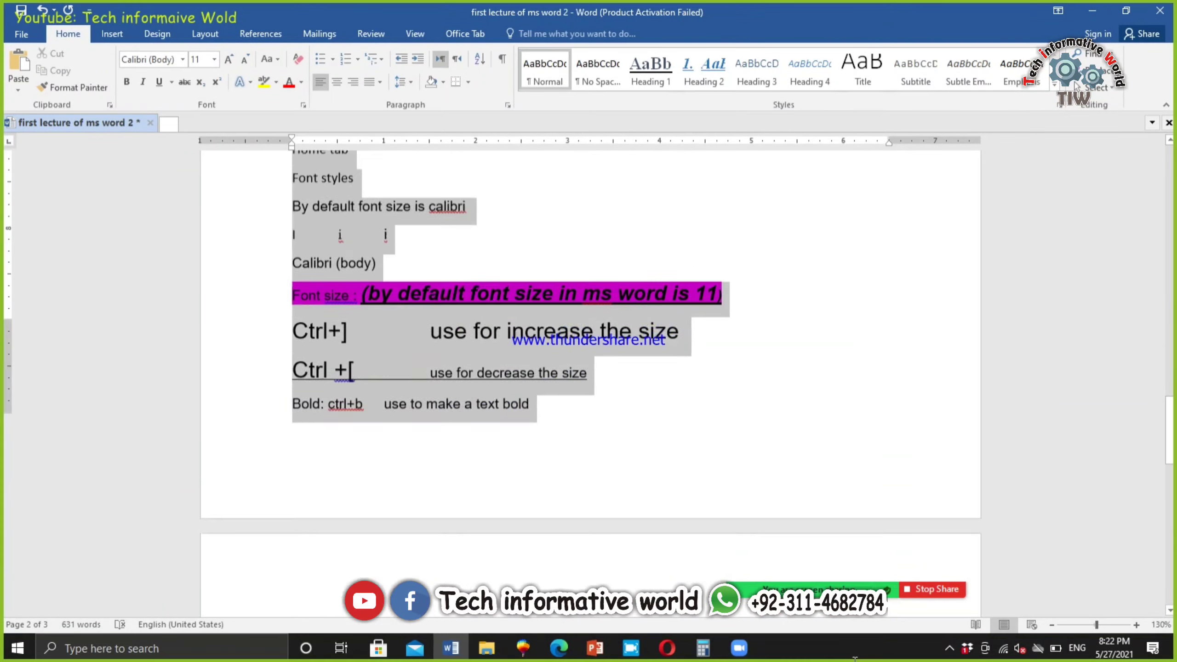
drag(855, 658, 551, 503)
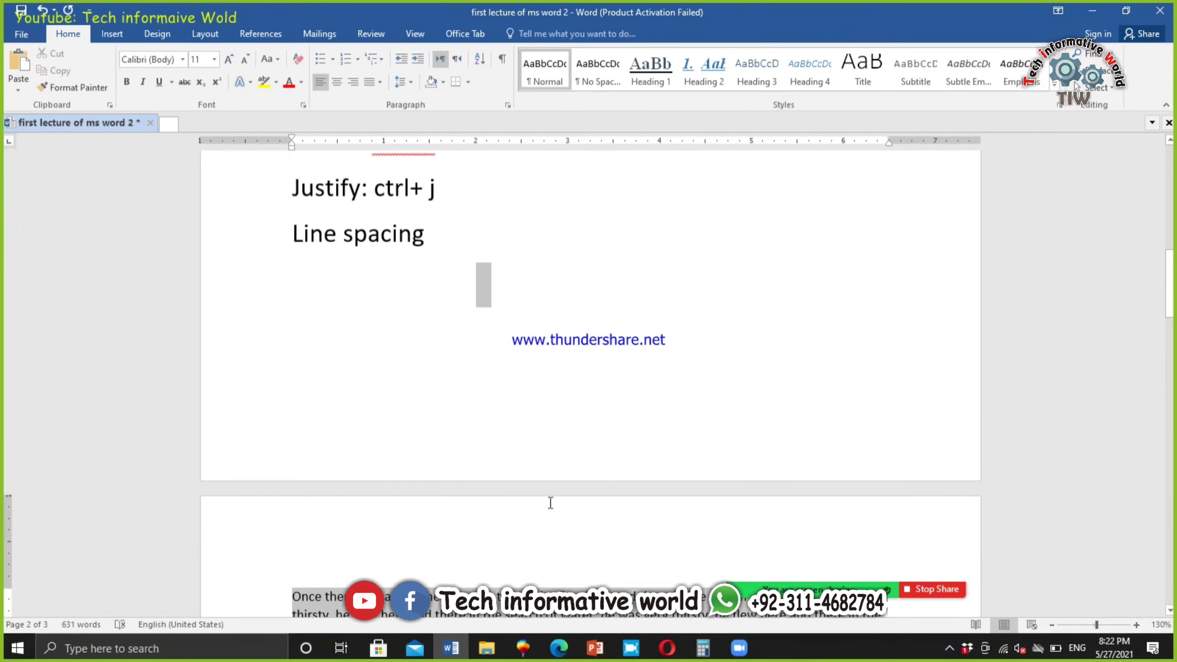
scroll(470, 402, down, 10)
Insert a page break after the long crow paragraph, select the paragraph, and undo that page break.
click(405, 361)
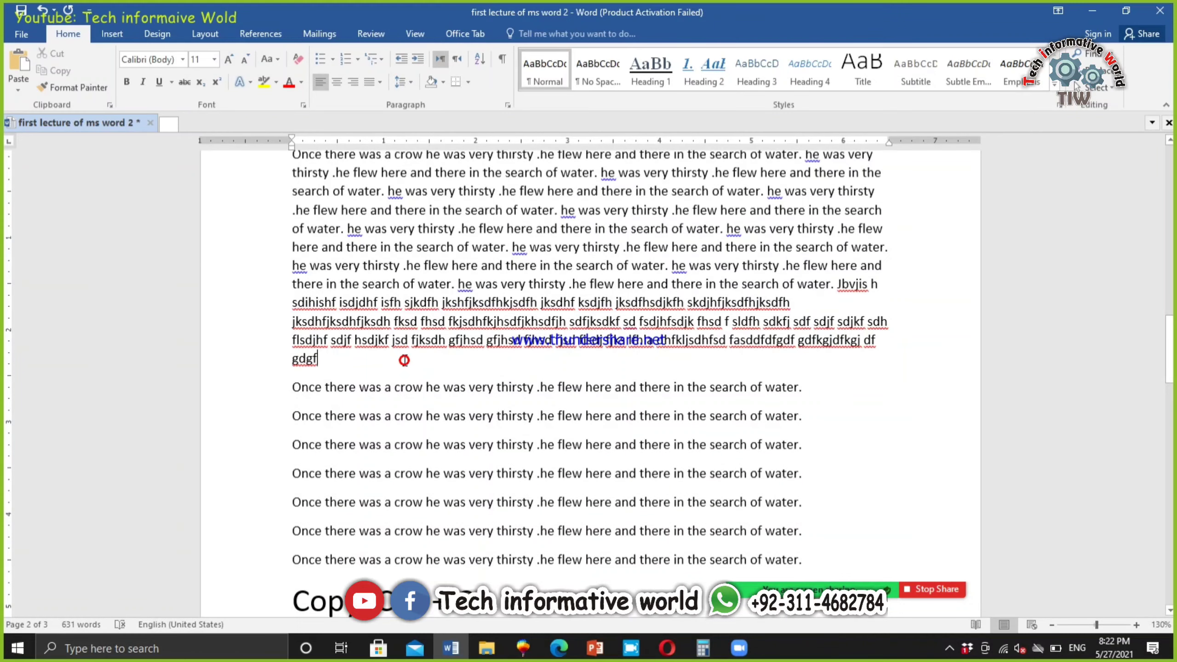
key(ctrl+Return)
scroll(408, 362, up, 3)
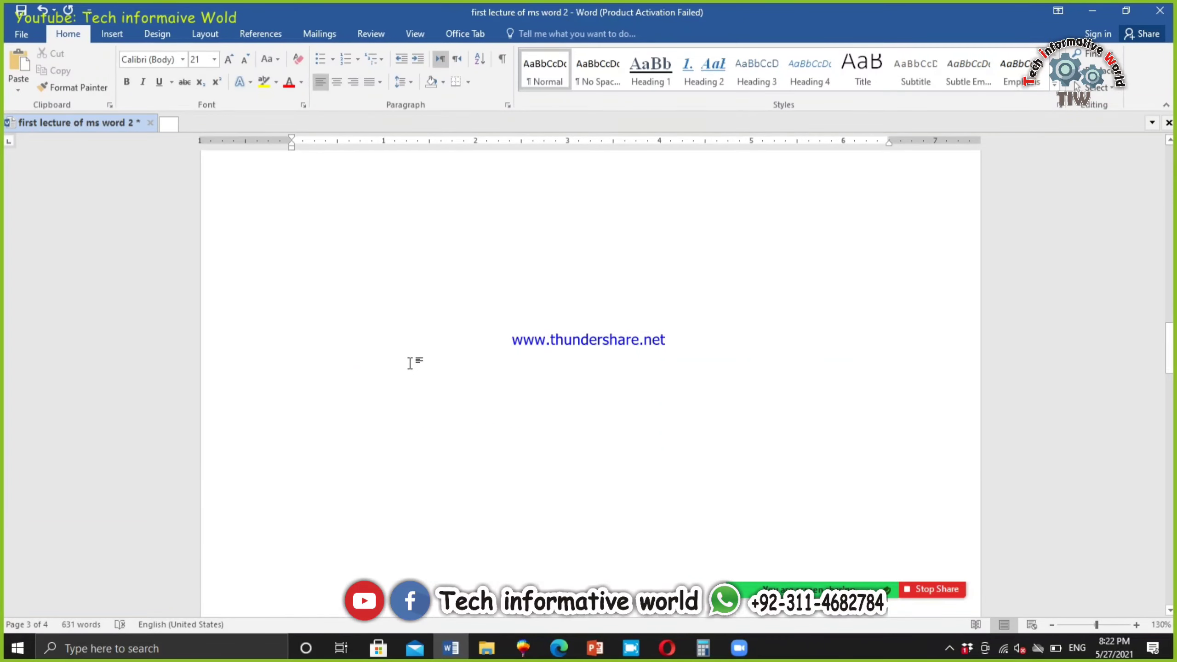
scroll(410, 363, up, 8)
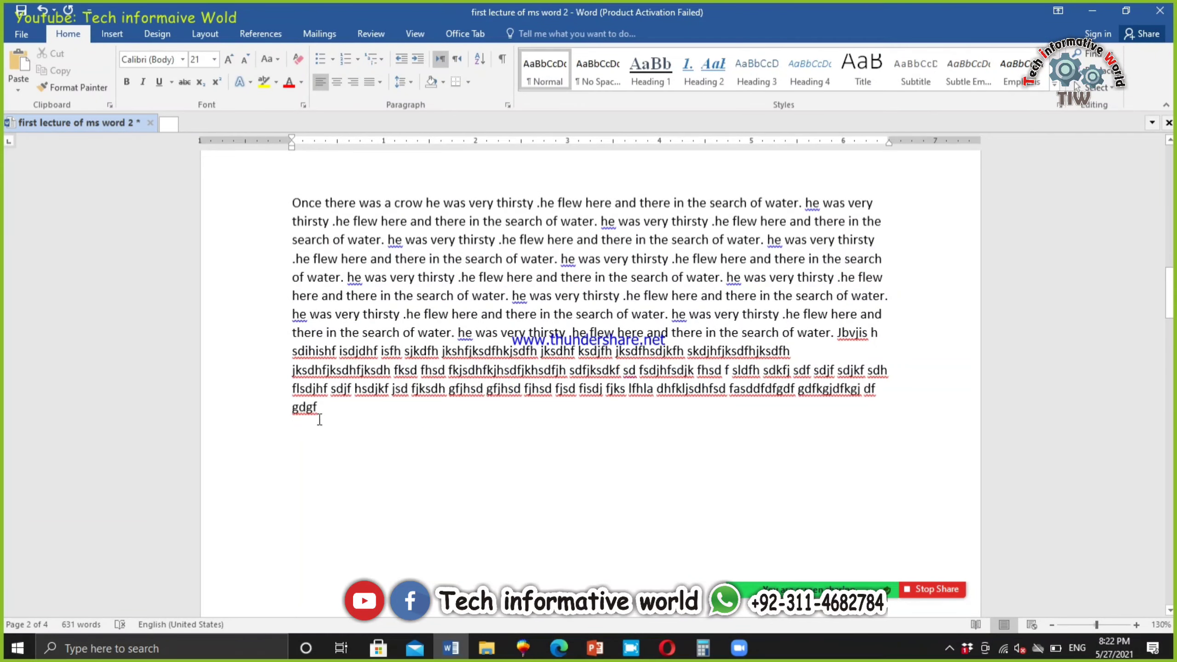
drag(320, 419, 279, 212)
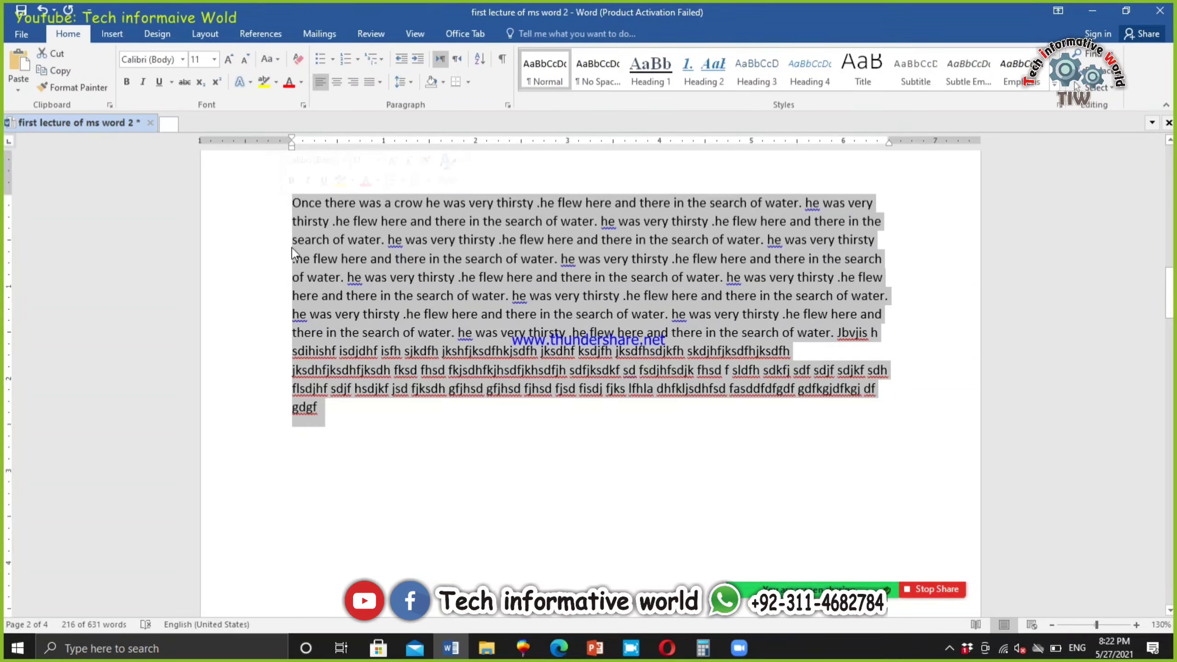
key(ctrl+z)
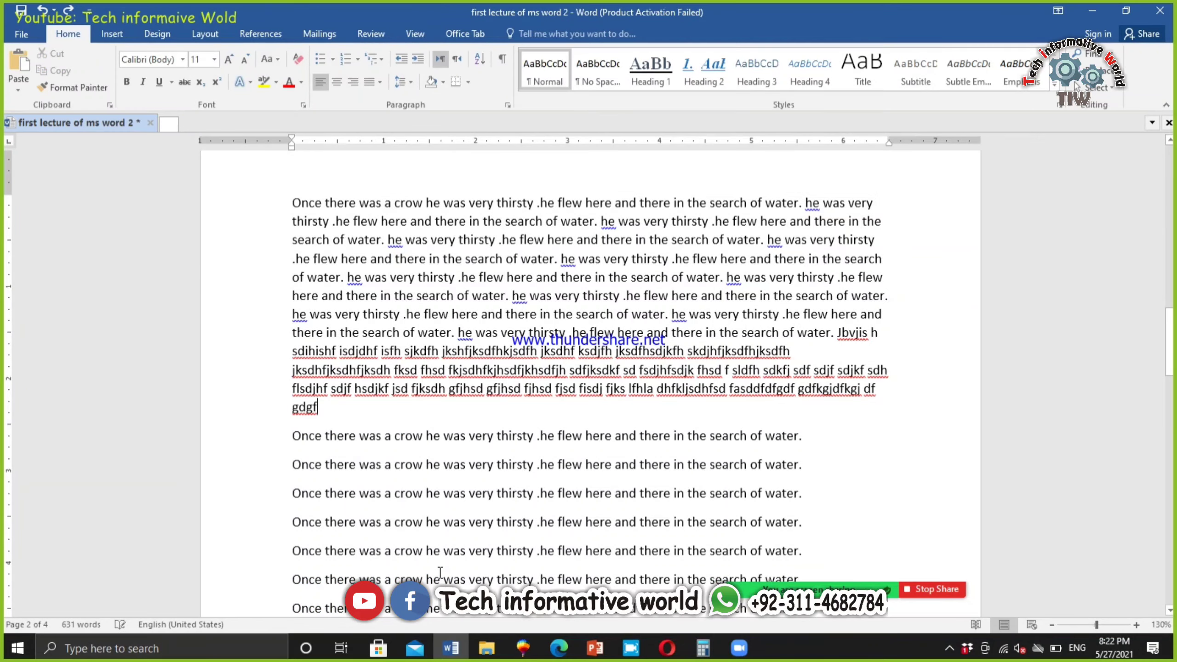
Zoom the document out to 60% and look over its pages.
scroll(486, 486, down, 10)
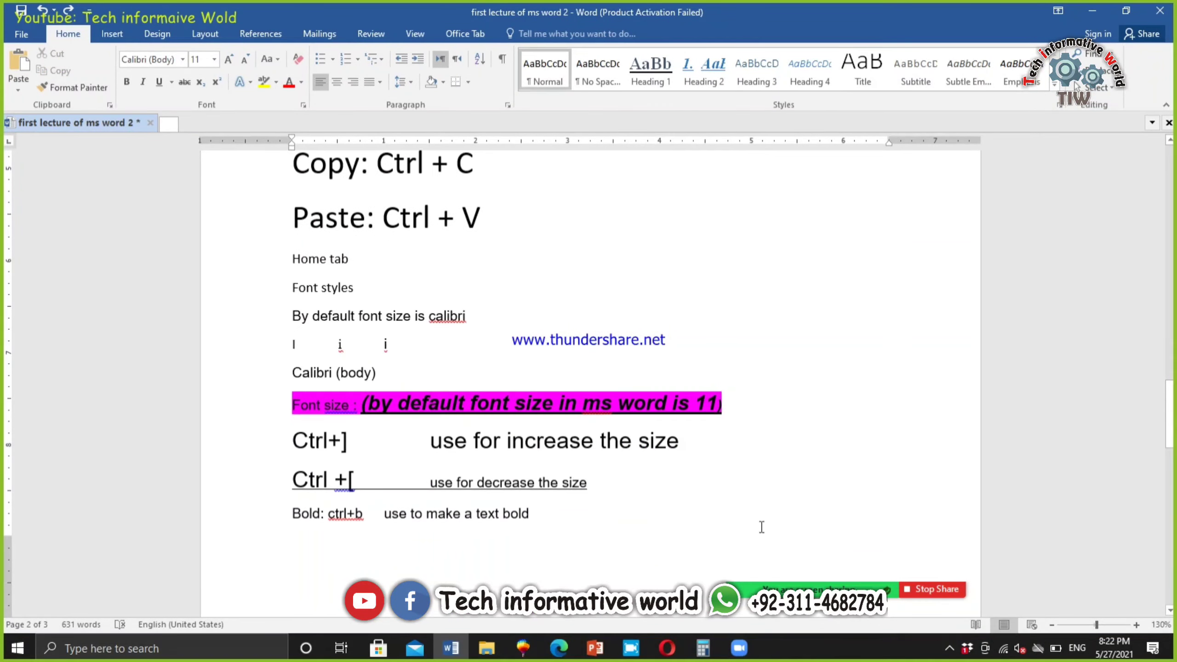
drag(1097, 625, 1078, 626)
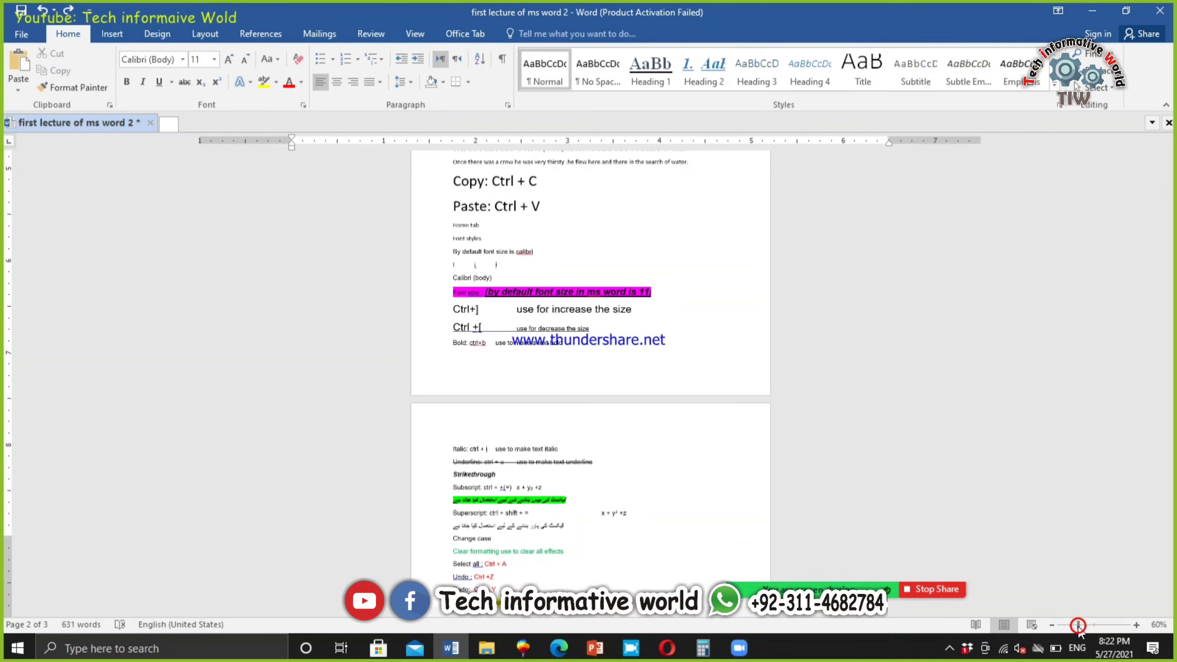
scroll(463, 429, up, 5)
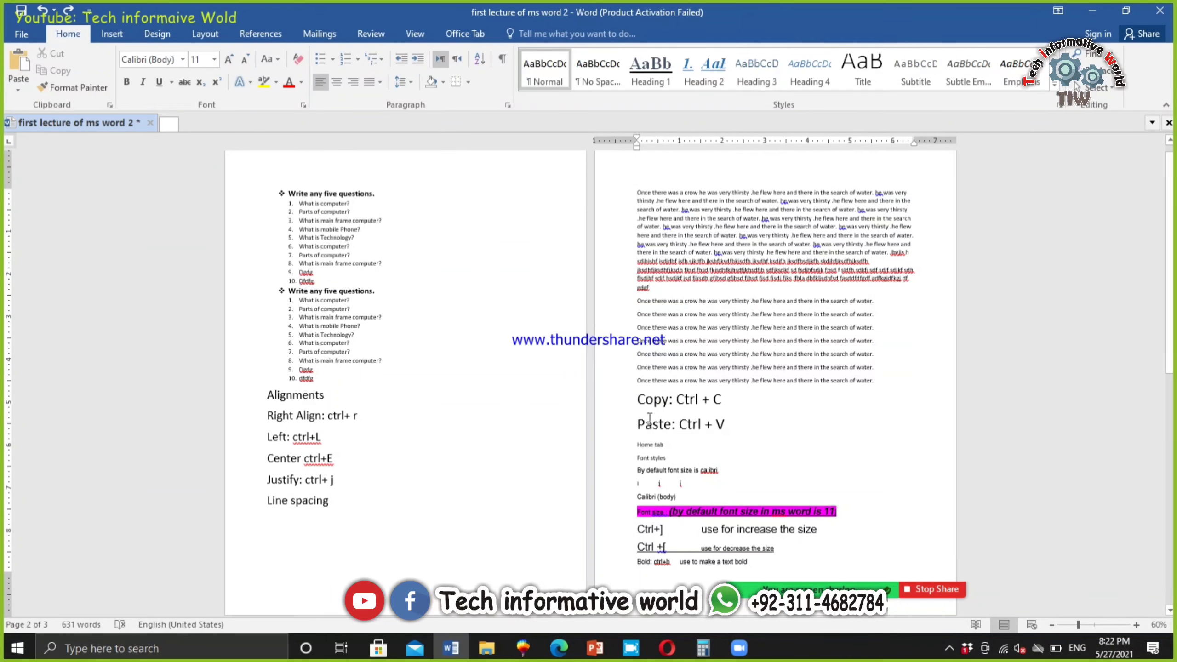
scroll(920, 302, down, 5)
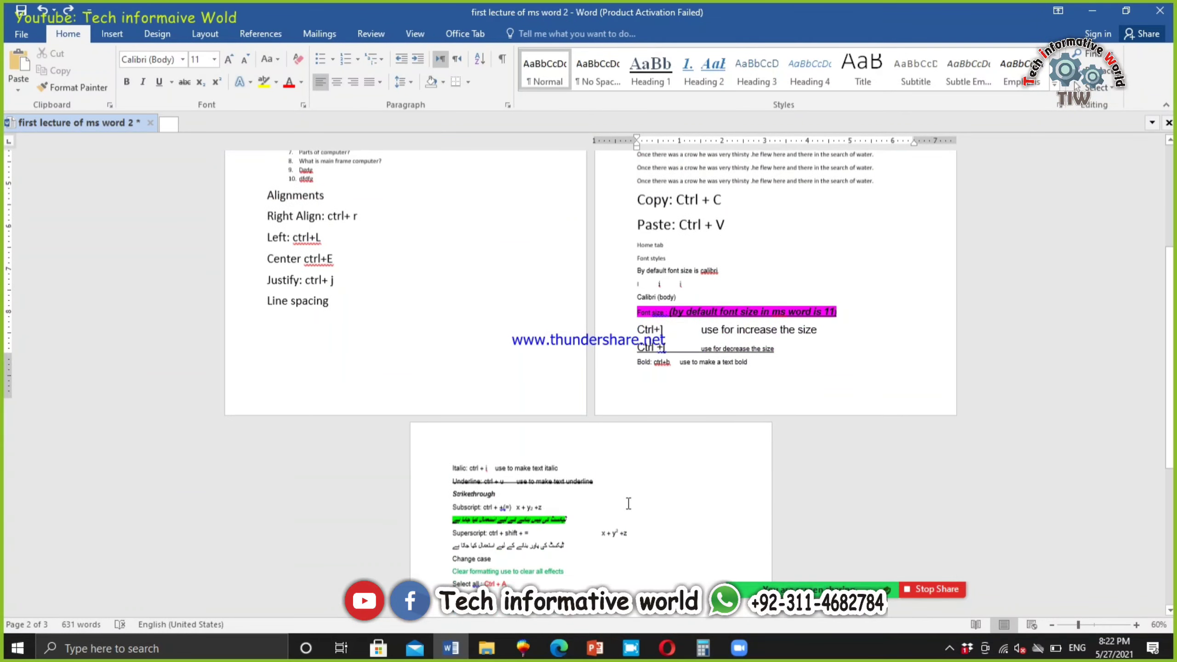
scroll(628, 502, down, 1)
drag(449, 444, 492, 448)
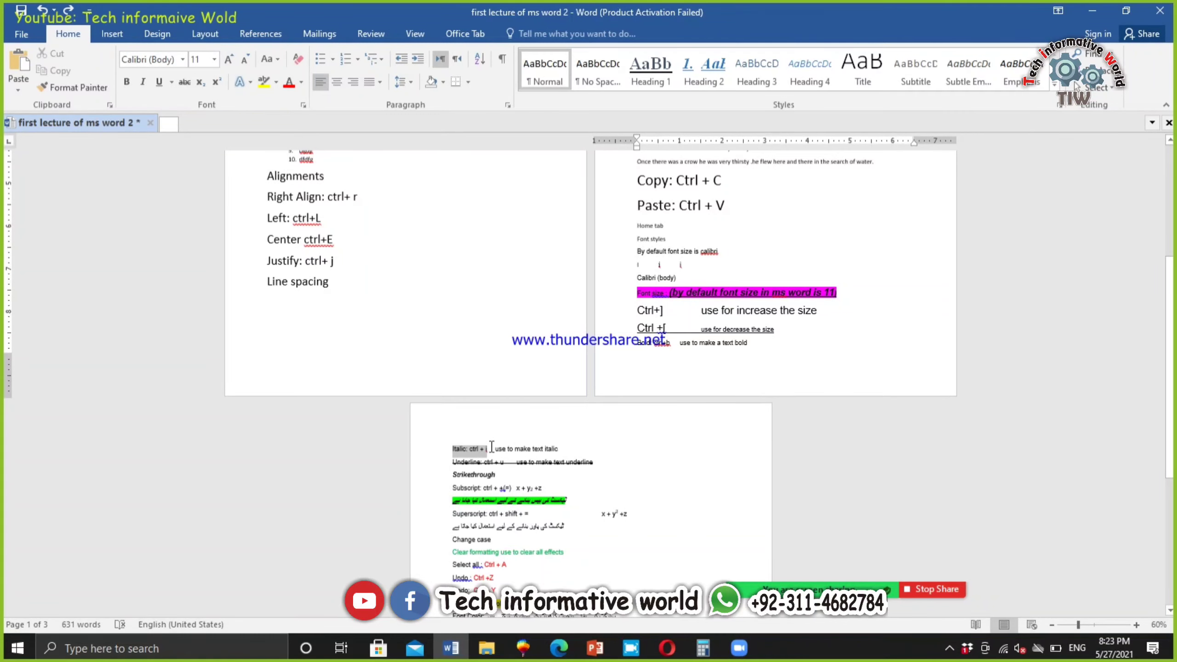
drag(492, 448, 642, 451)
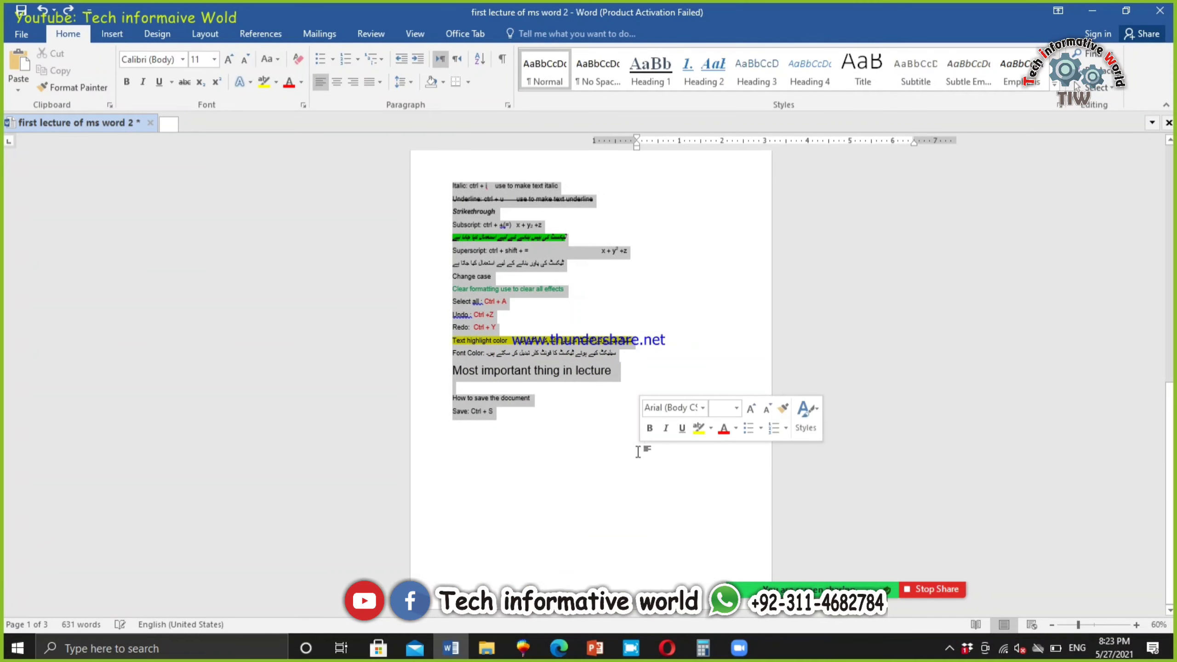
scroll(585, 443, up, 5)
click(684, 281)
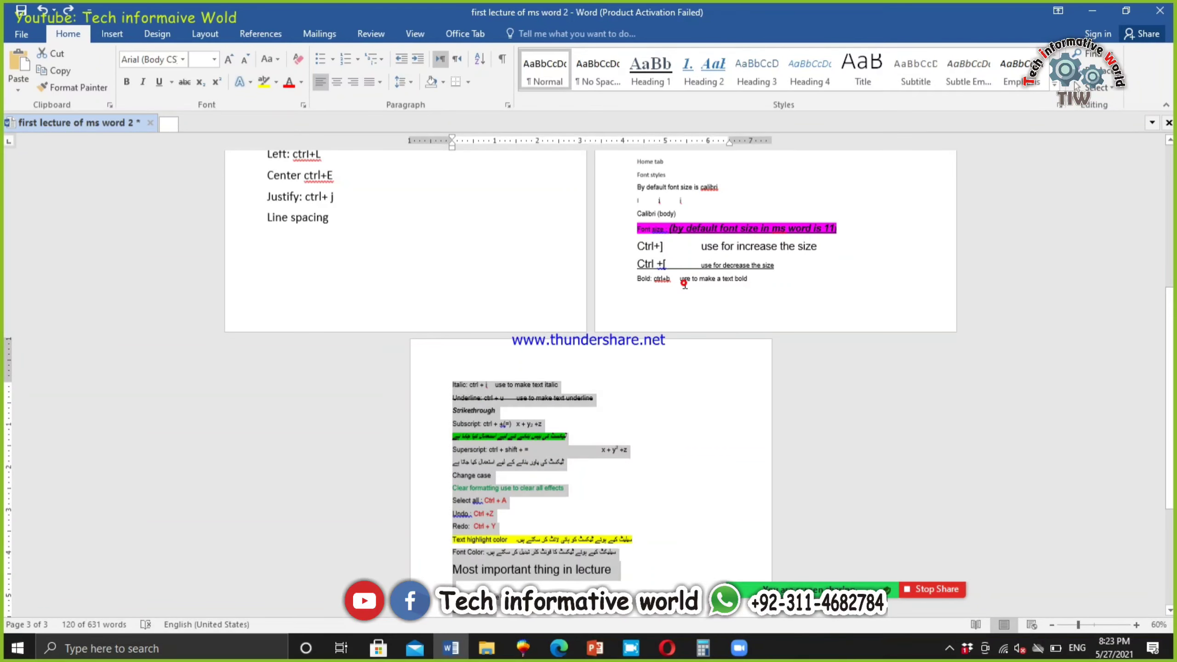
click(629, 278)
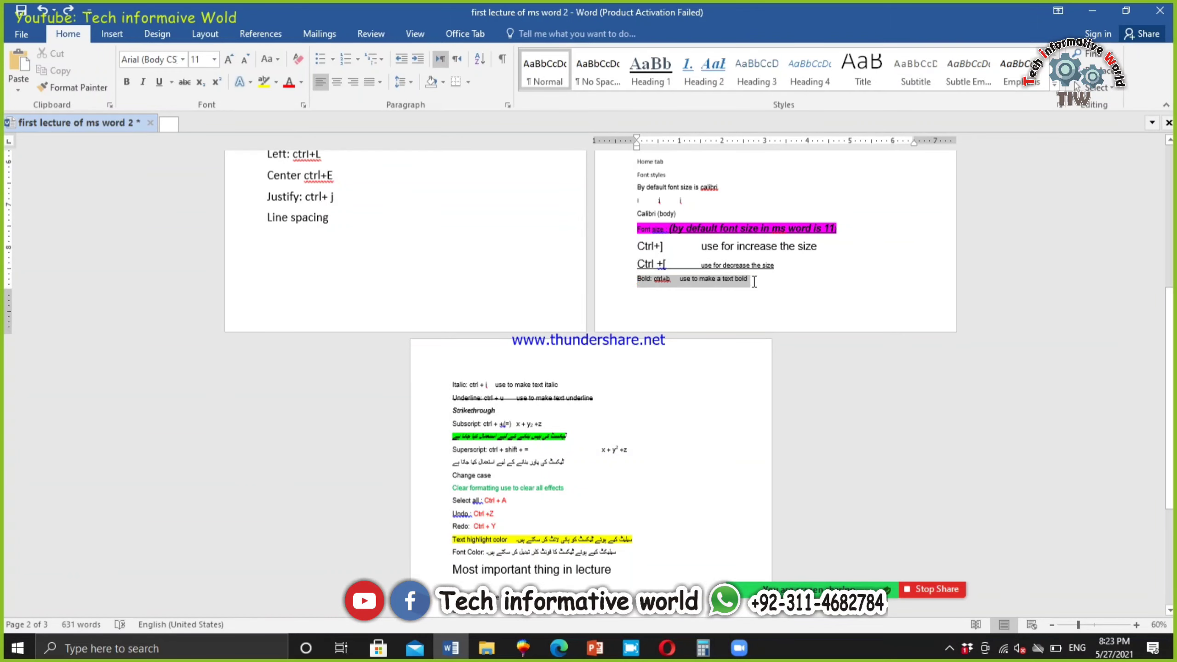
scroll(755, 311, up, 2)
scroll(750, 325, up, 2)
scroll(648, 432, down, 2)
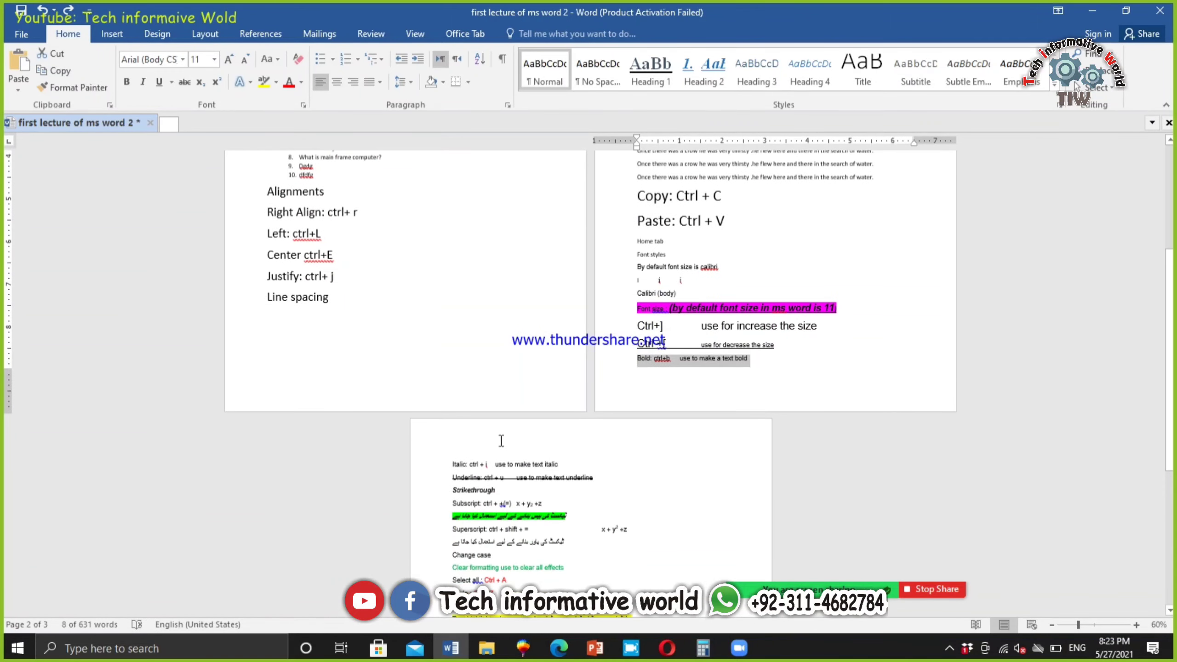
drag(495, 468, 538, 581)
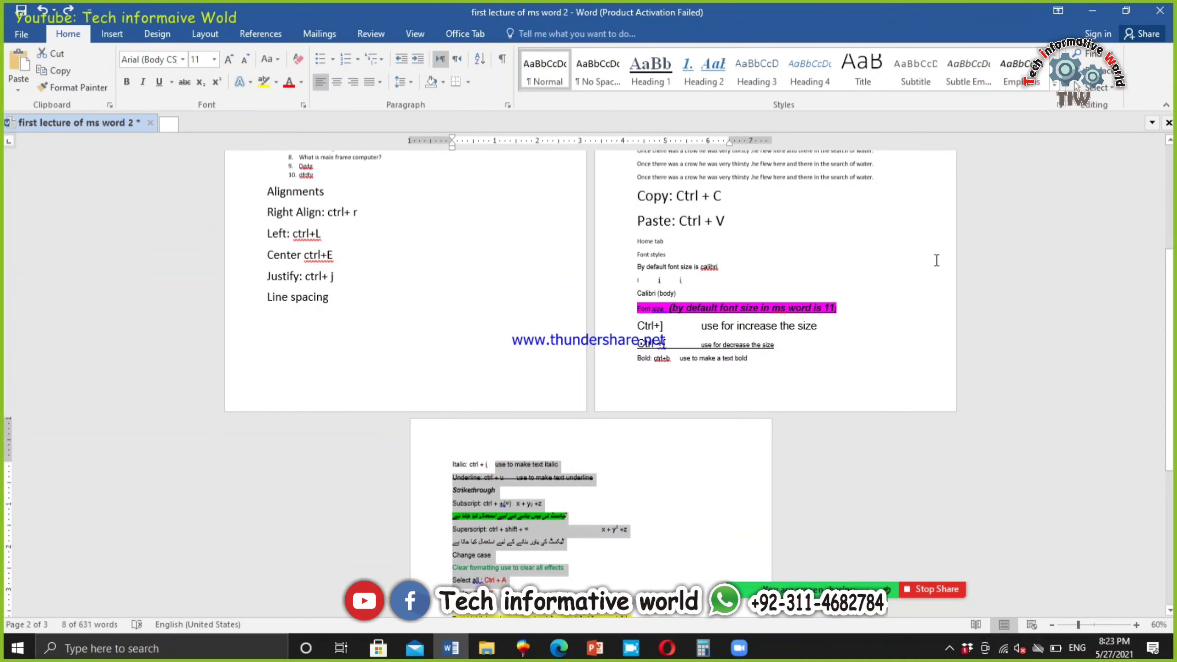
click(744, 366)
Set the line spacing to 1.0 for all text from the long crow paragraph to the end of the document.
scroll(781, 355, up, 5)
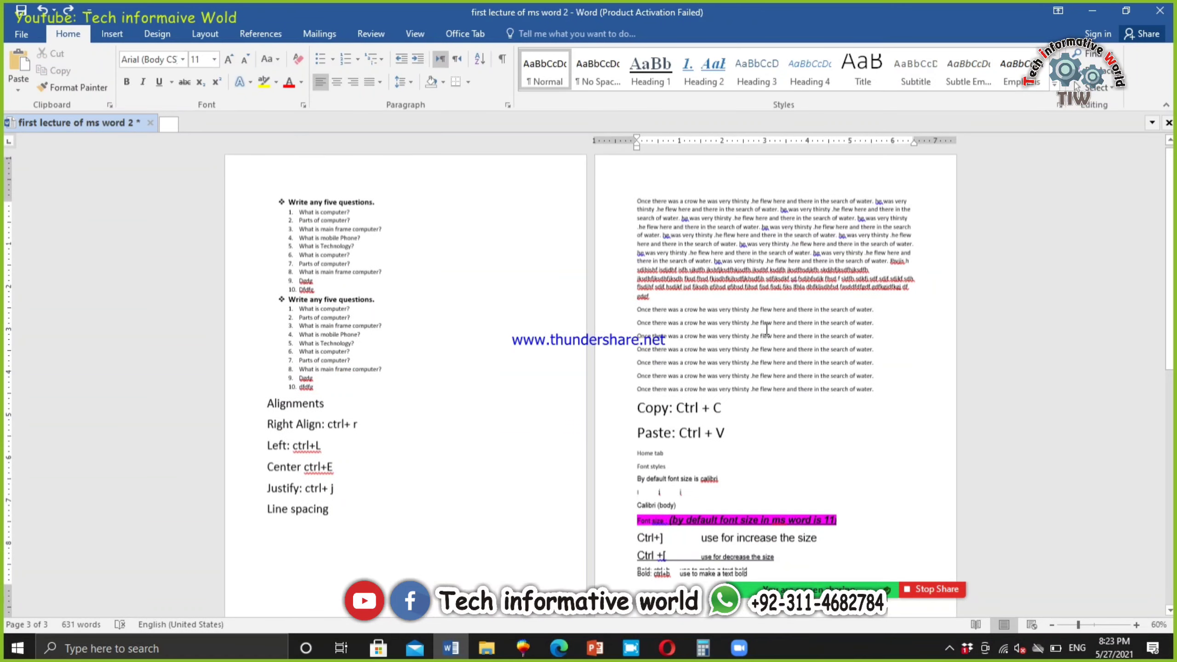
drag(655, 189, 472, 449)
scroll(472, 449, up, 7)
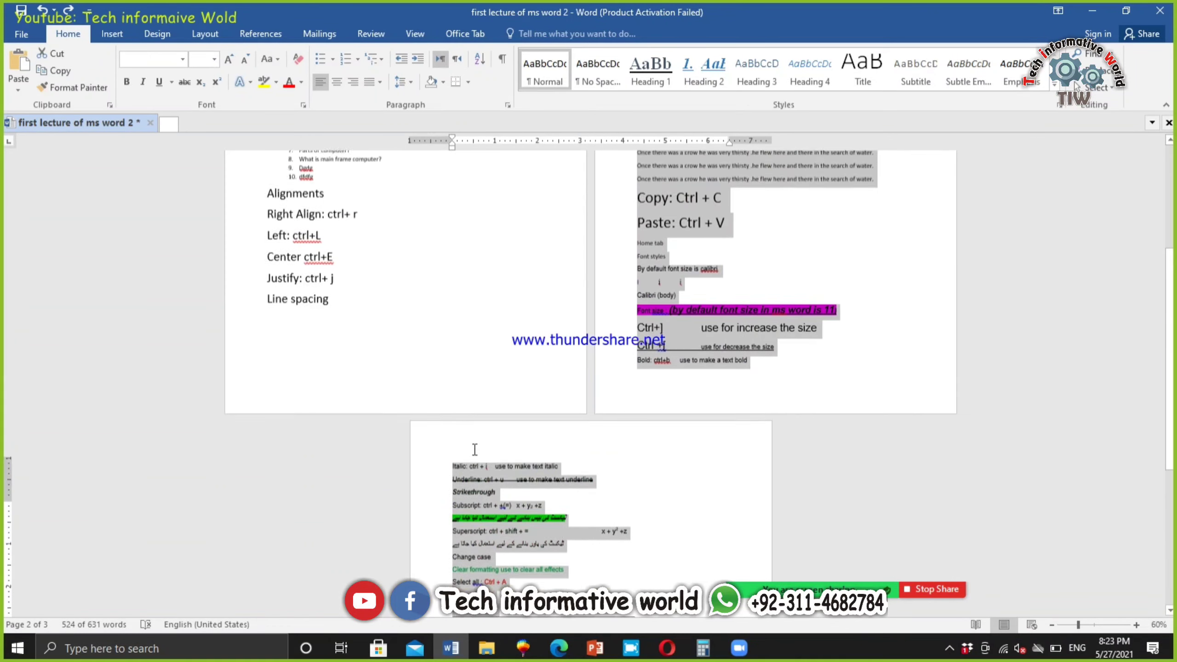
click(410, 83)
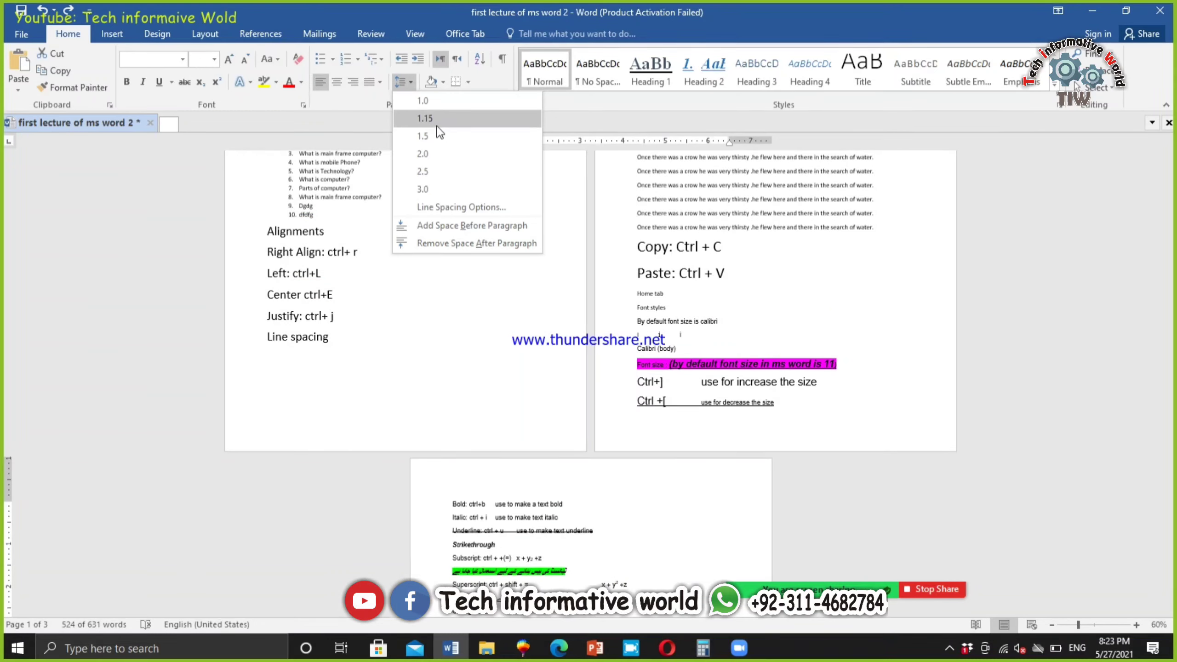
click(436, 101)
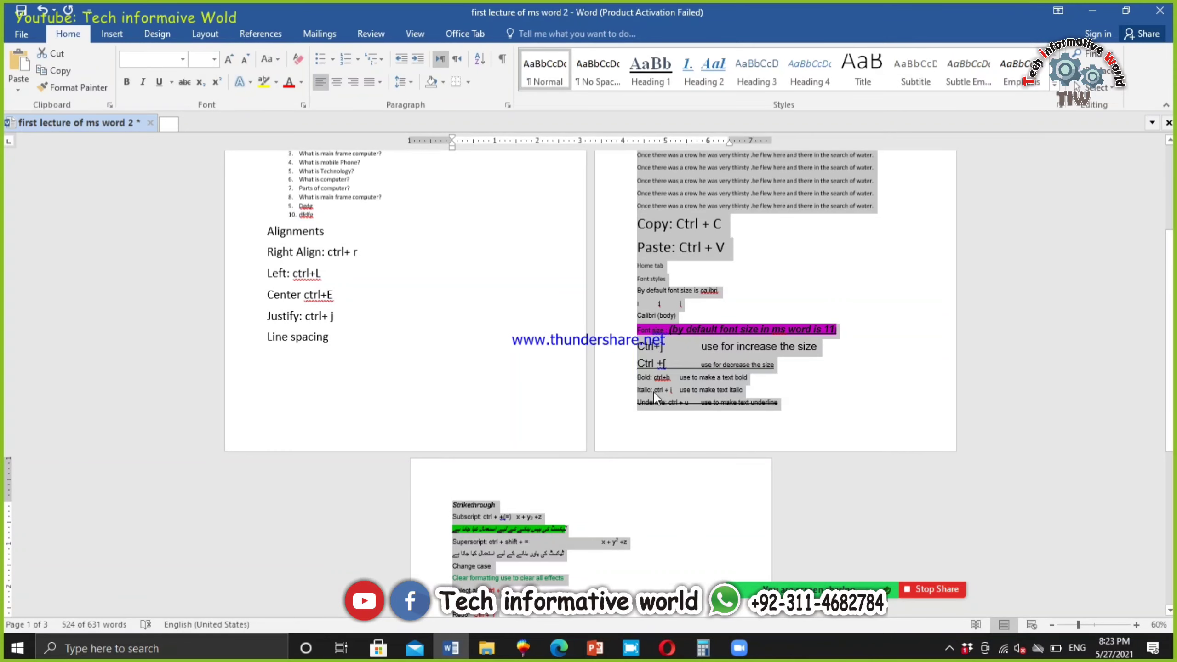
scroll(717, 226, up, 3)
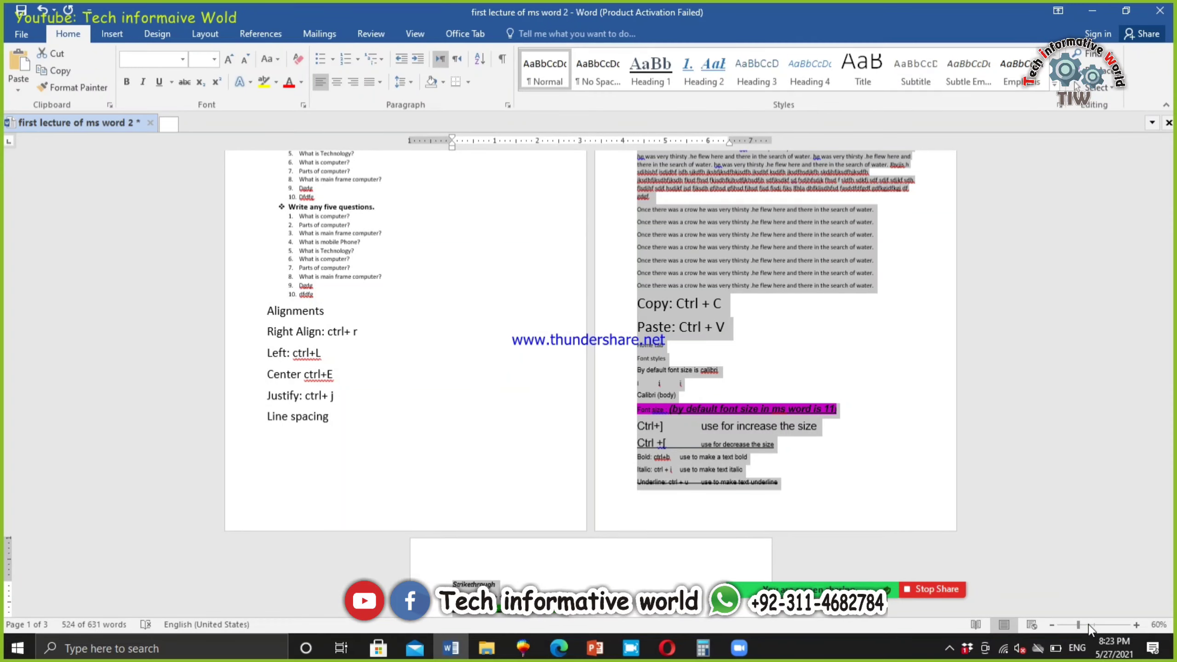
Zoom the document in to 108% and redo the 1.0 line spacing on the selected crow text and notes.
drag(1078, 625, 1095, 624)
scroll(688, 407, down, 15)
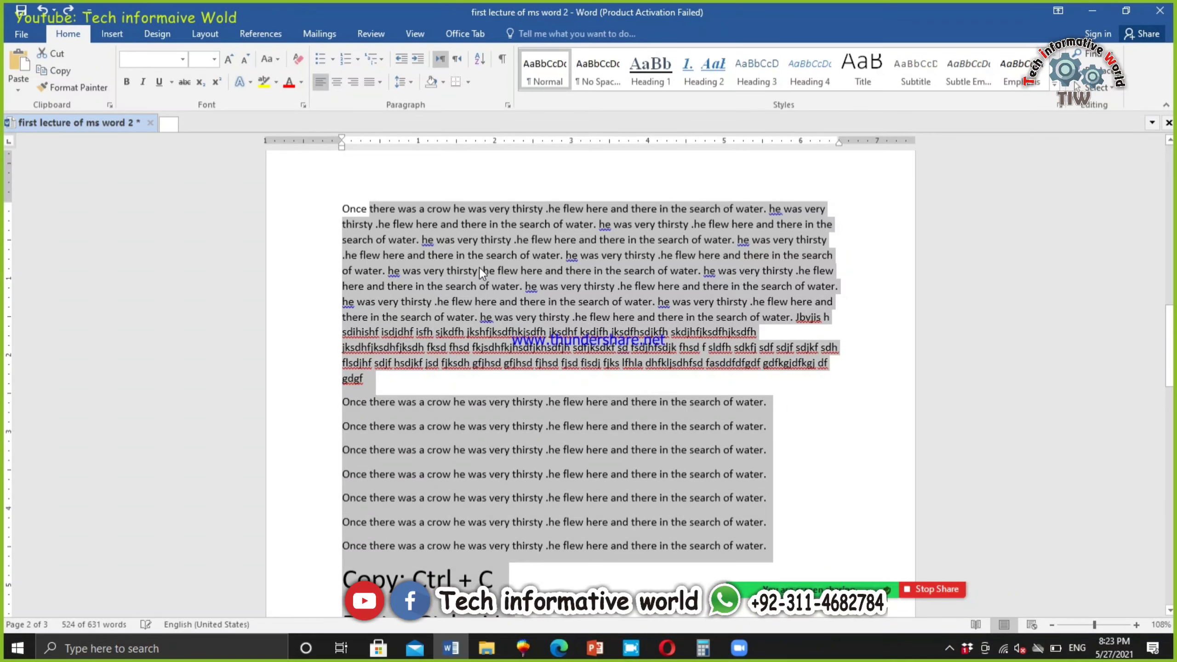
key(ctrl+y)
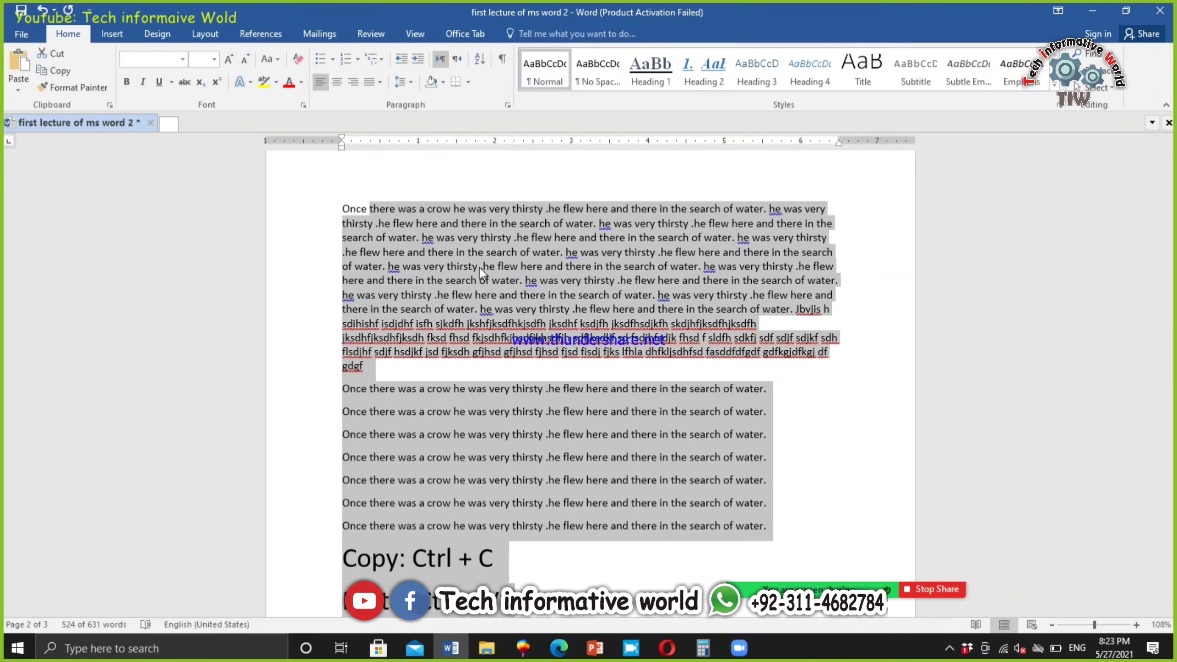
scroll(482, 274, down, 10)
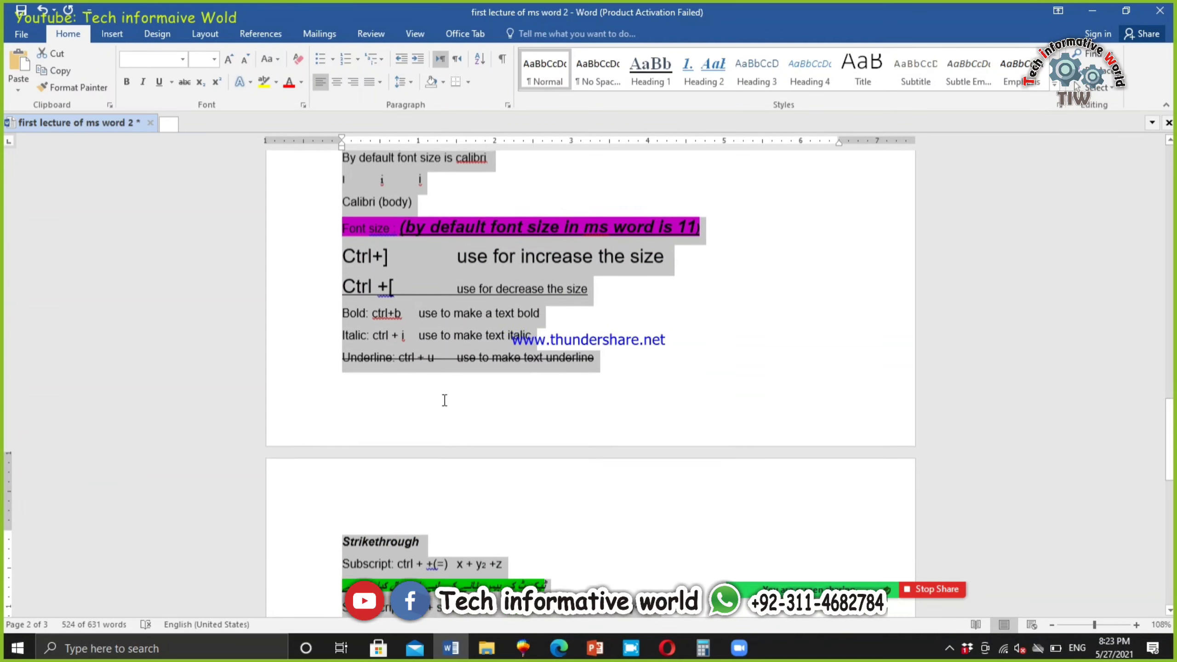
scroll(445, 400, down, 4)
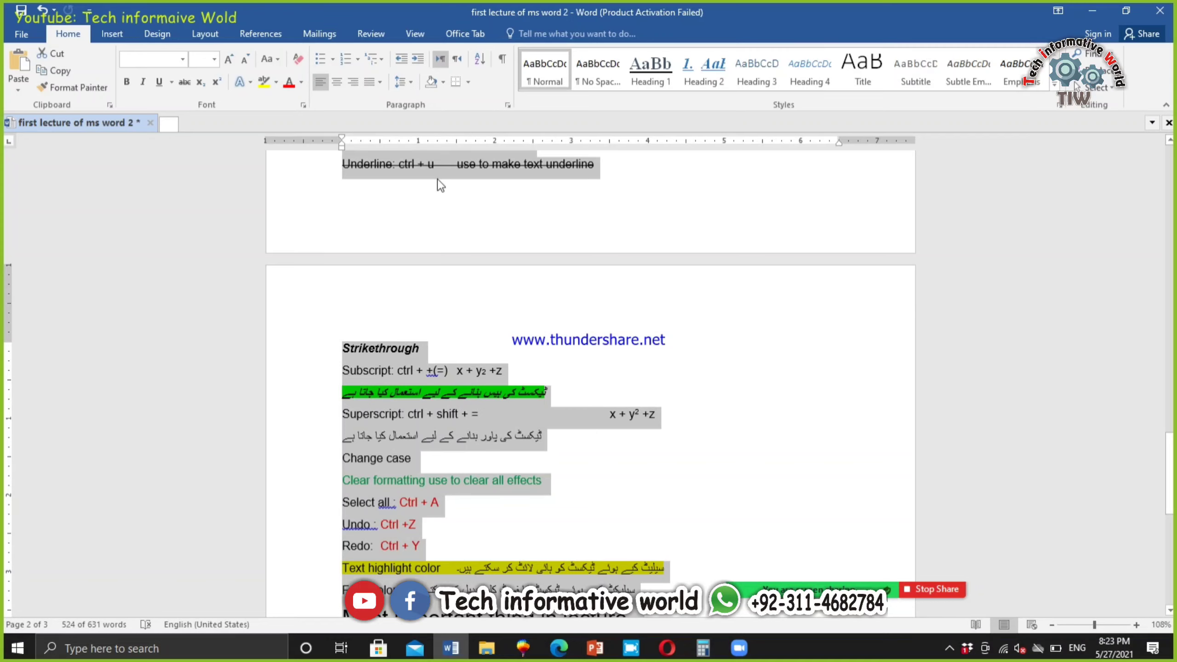
scroll(439, 180, up, 1)
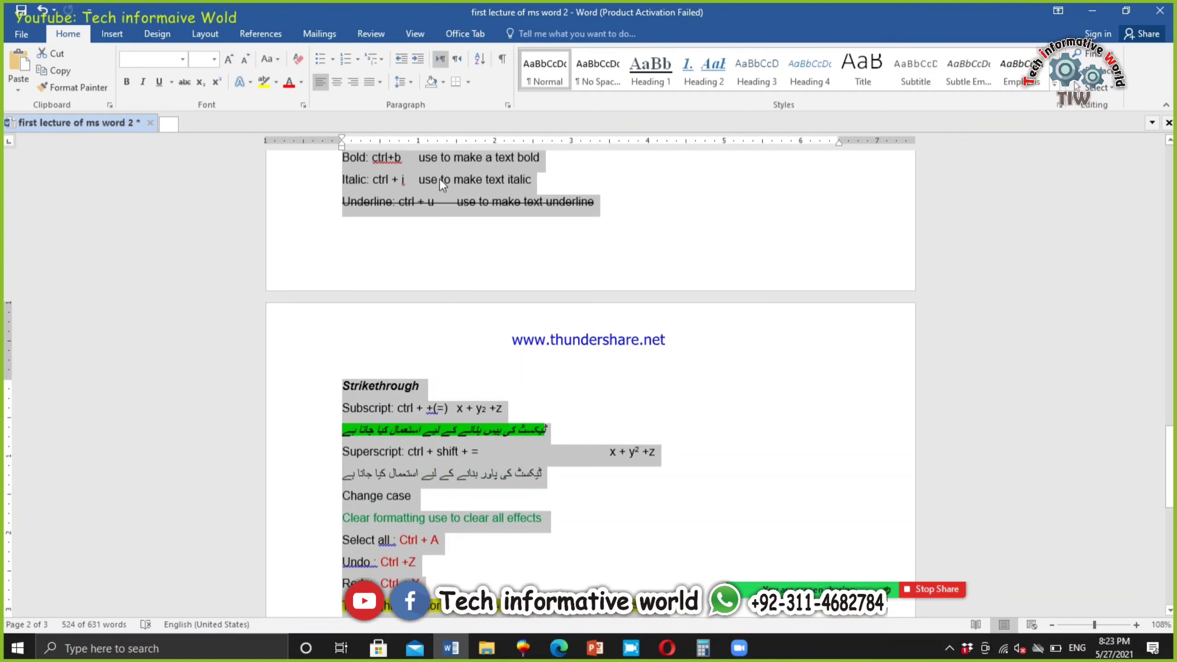
Remove the space after every selected paragraph, undoing and redoing the removal once to compare the spacing.
click(411, 82)
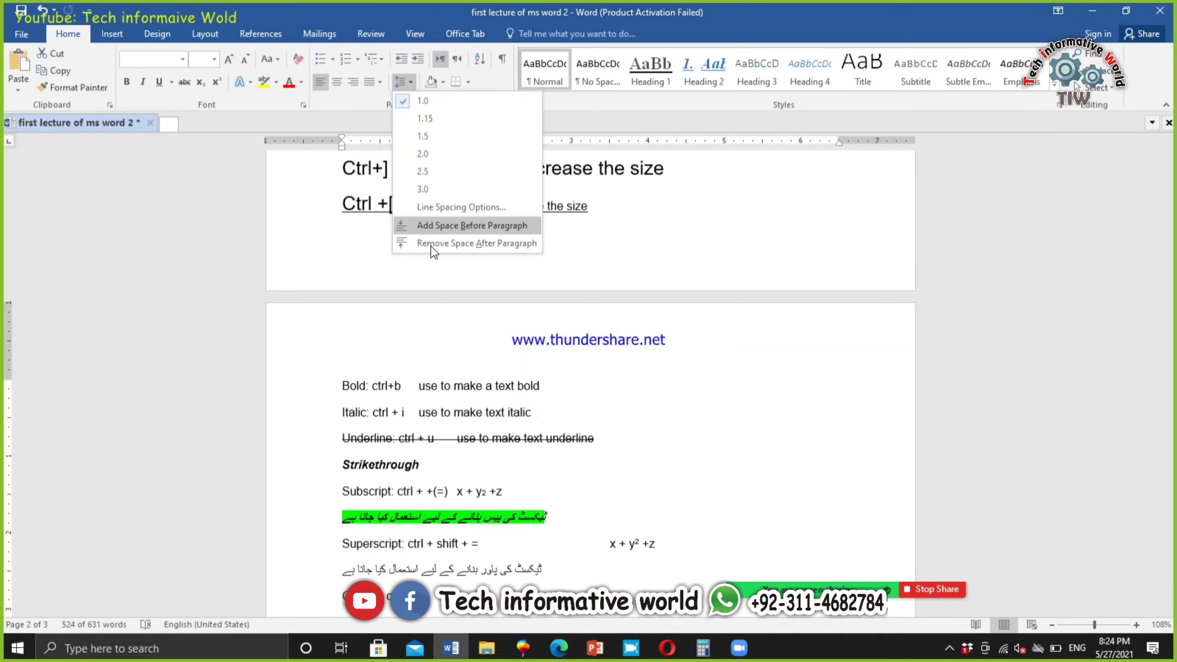
click(504, 244)
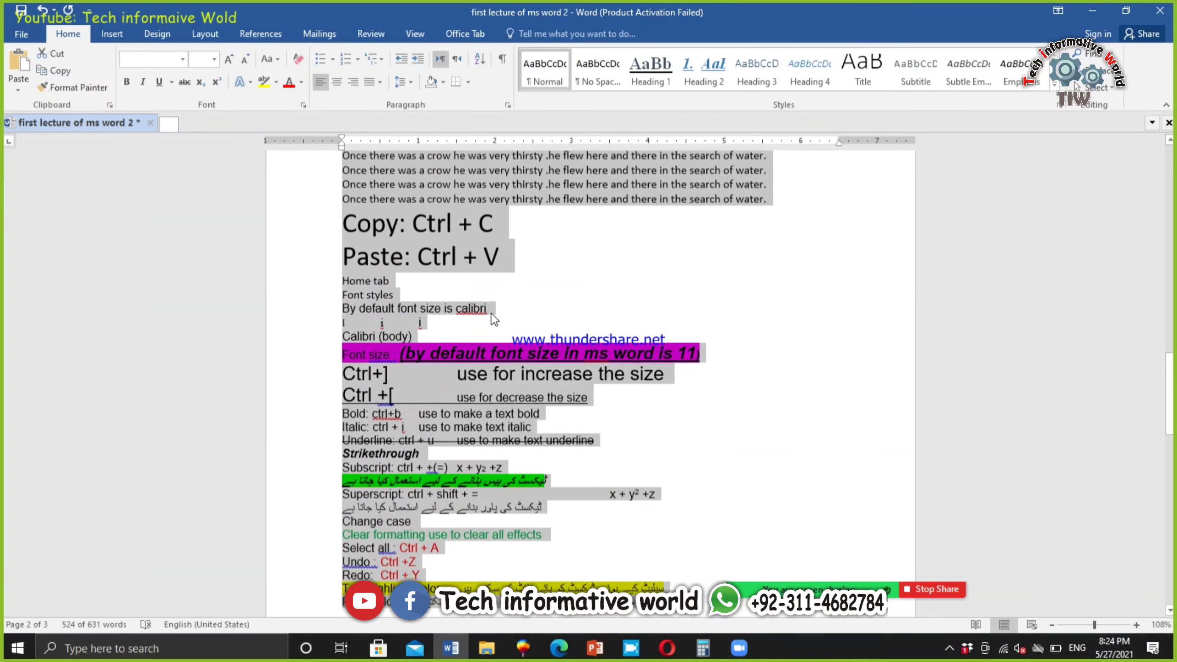
scroll(787, 237, up, 2)
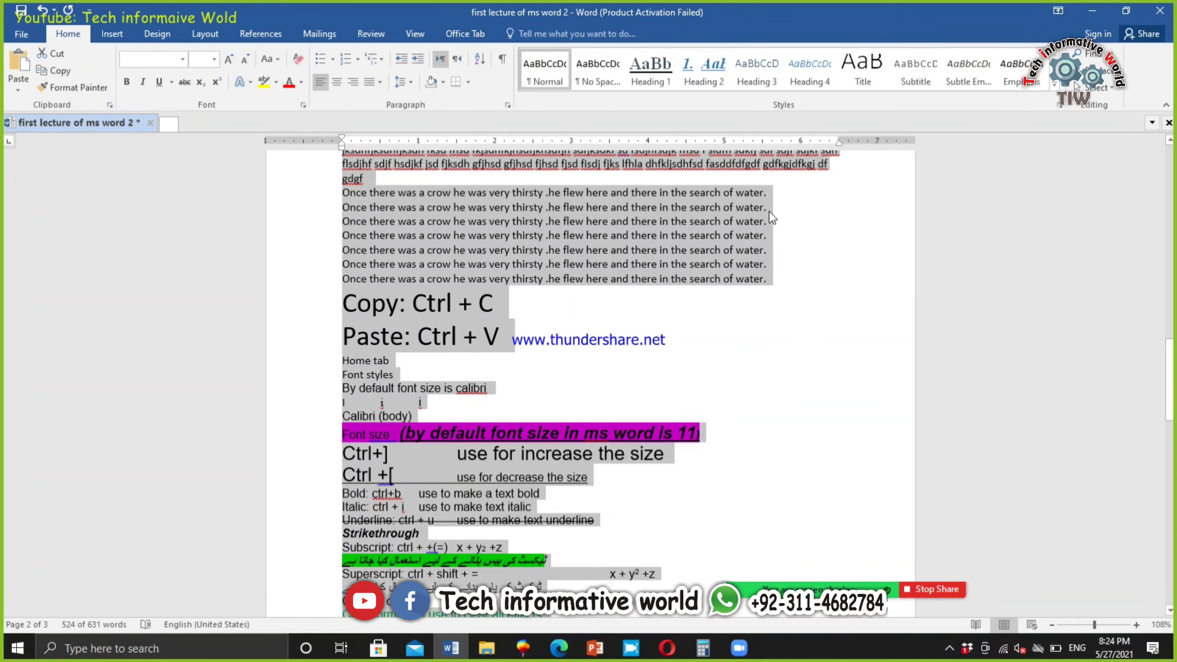
key(ctrl+z)
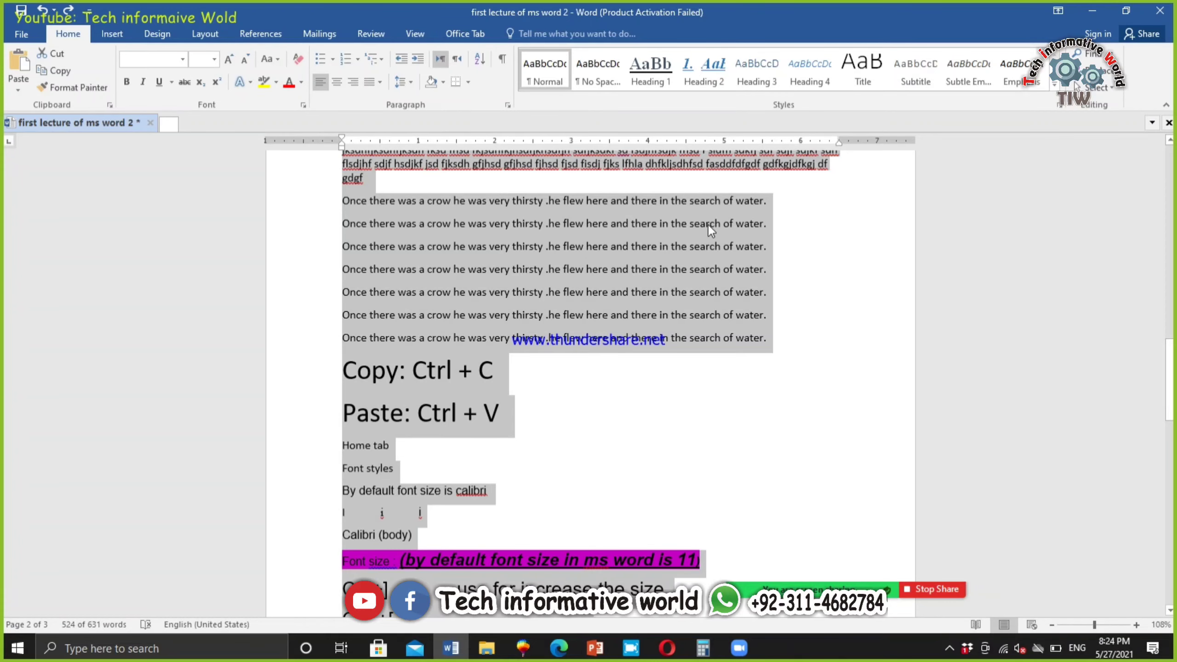
key(ctrl+y)
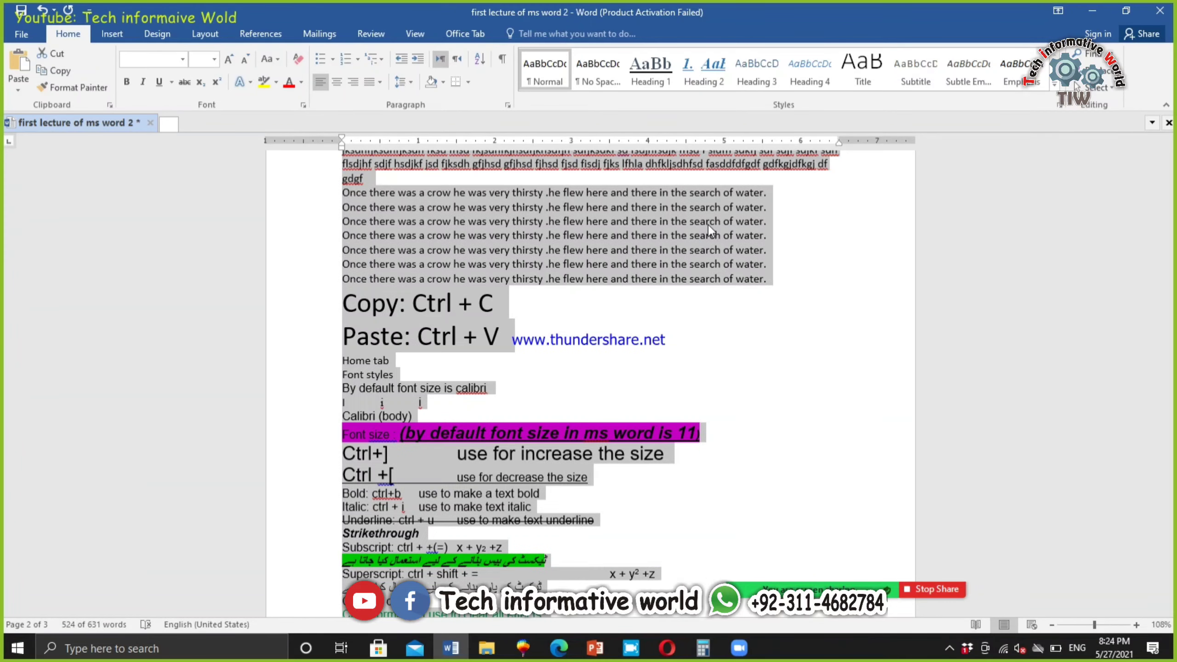
Look over the selected text from the long crow paragraph to the end of the document to check its spacing.
scroll(507, 483, down, 10)
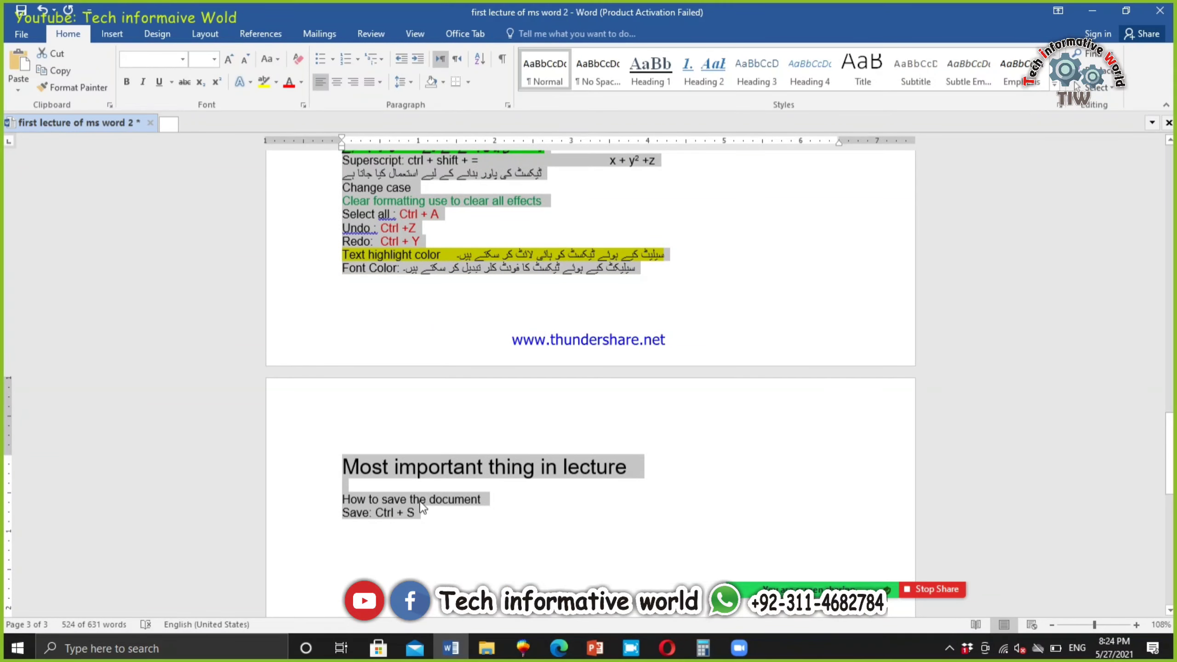
scroll(431, 499, down, 1)
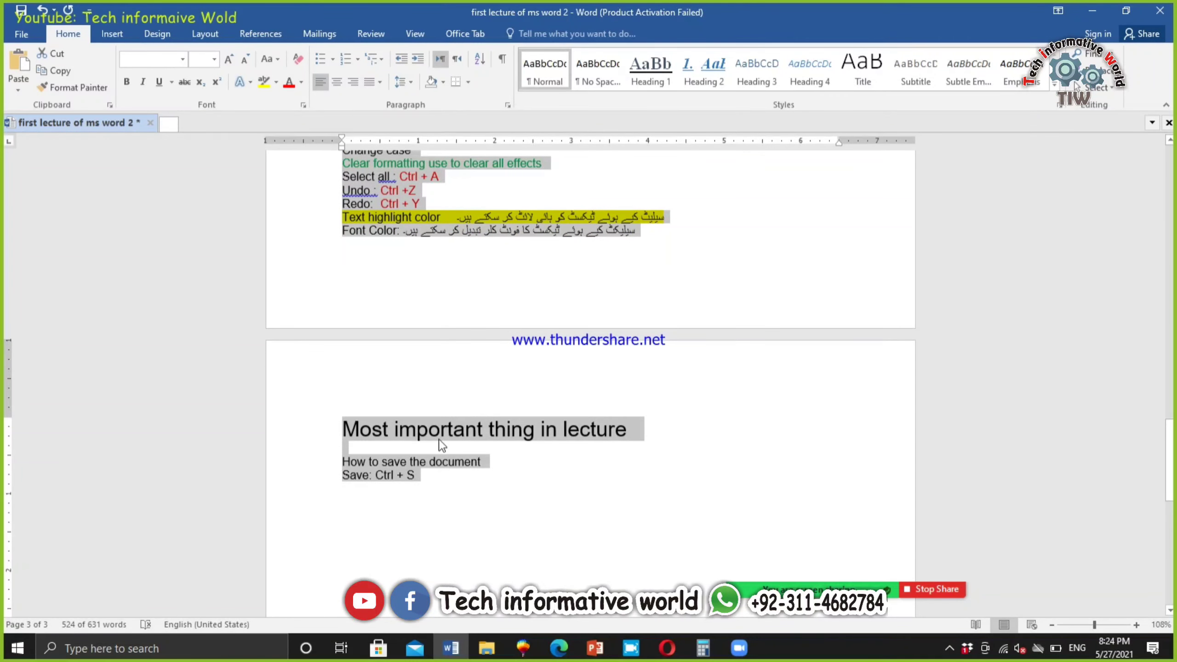
scroll(436, 292, up, 1)
scroll(439, 293, up, 15)
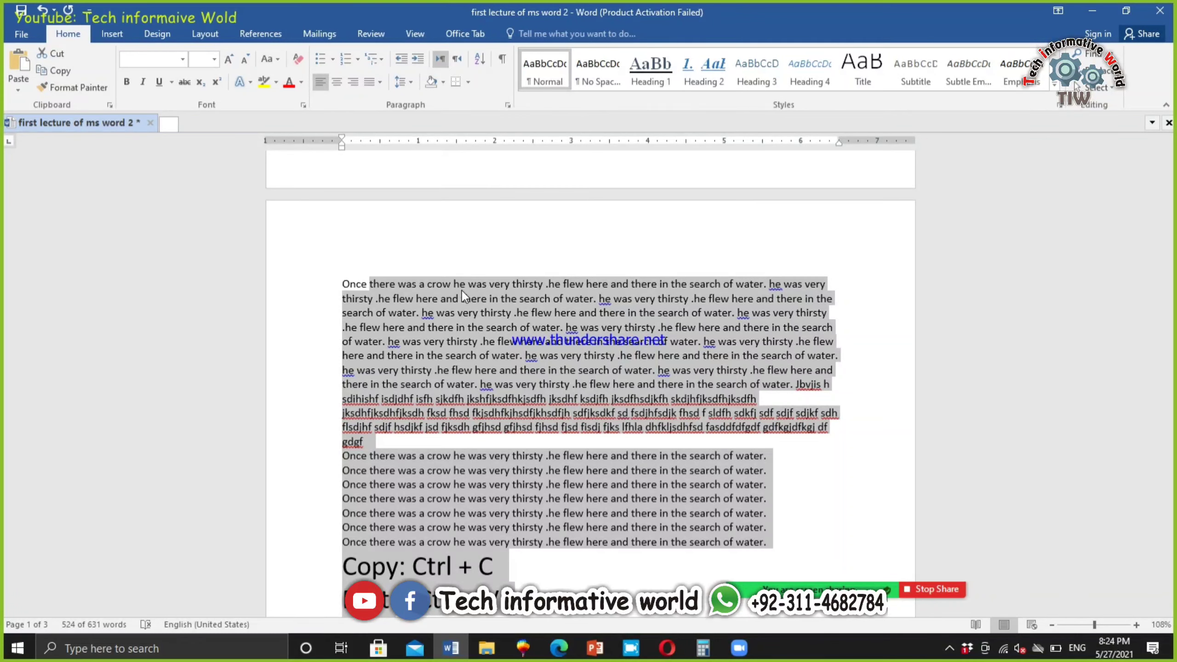
scroll(482, 290, down, 6)
scroll(395, 366, down, 4)
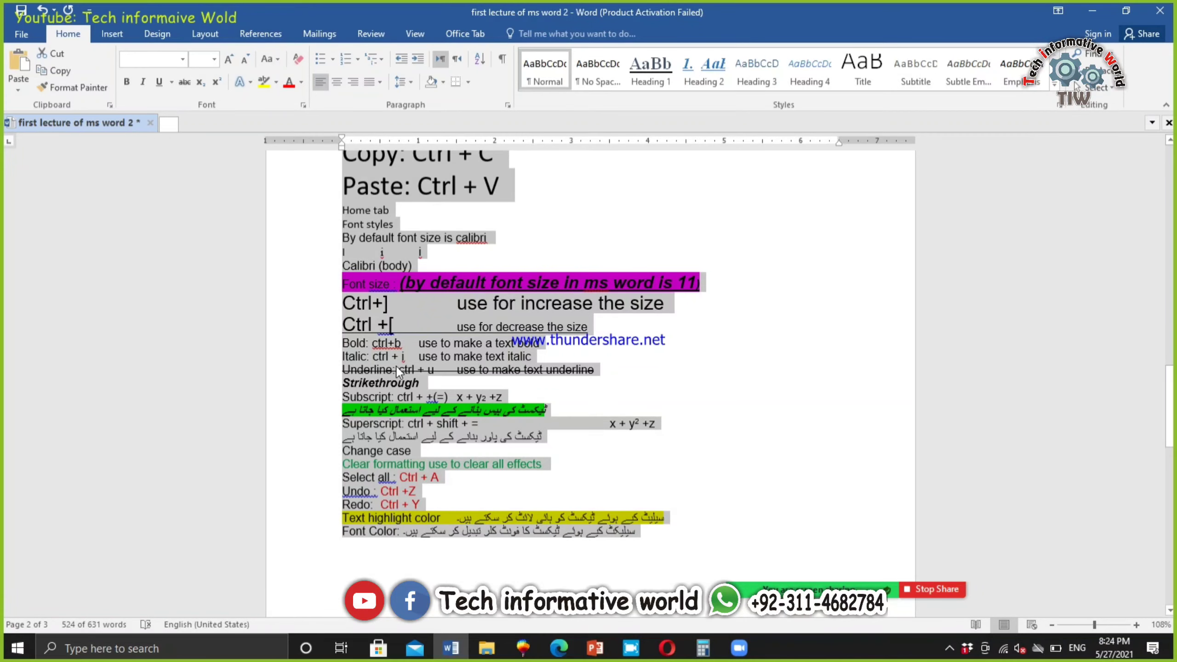
scroll(394, 433, down, 4)
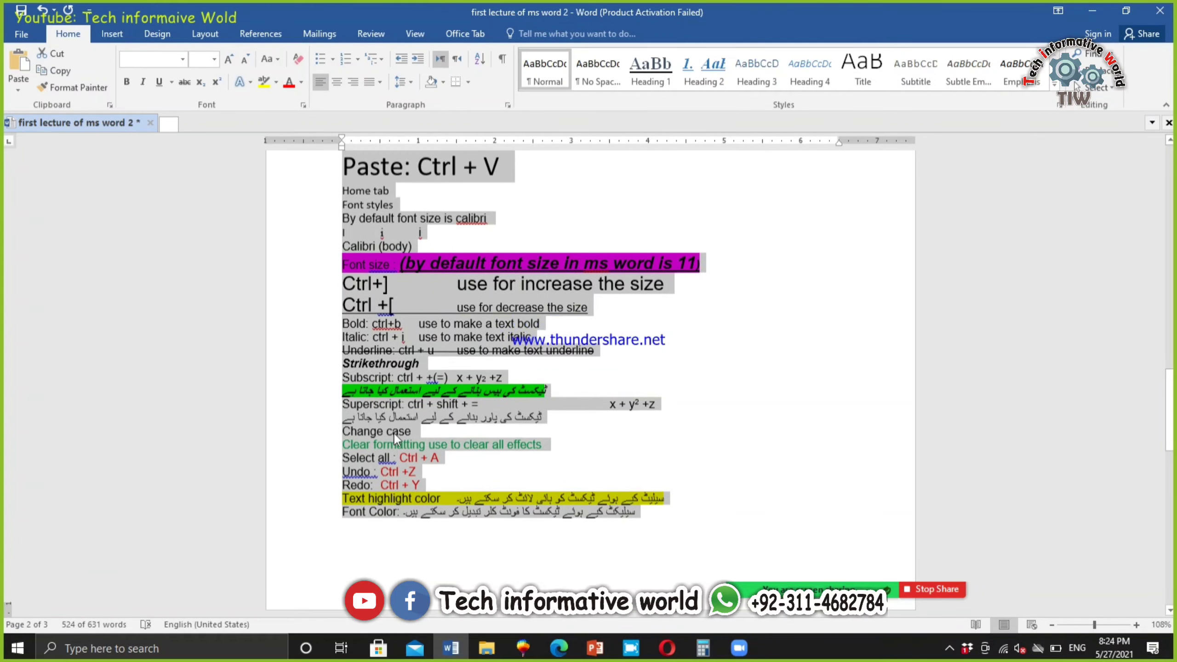
scroll(462, 483, down, 5)
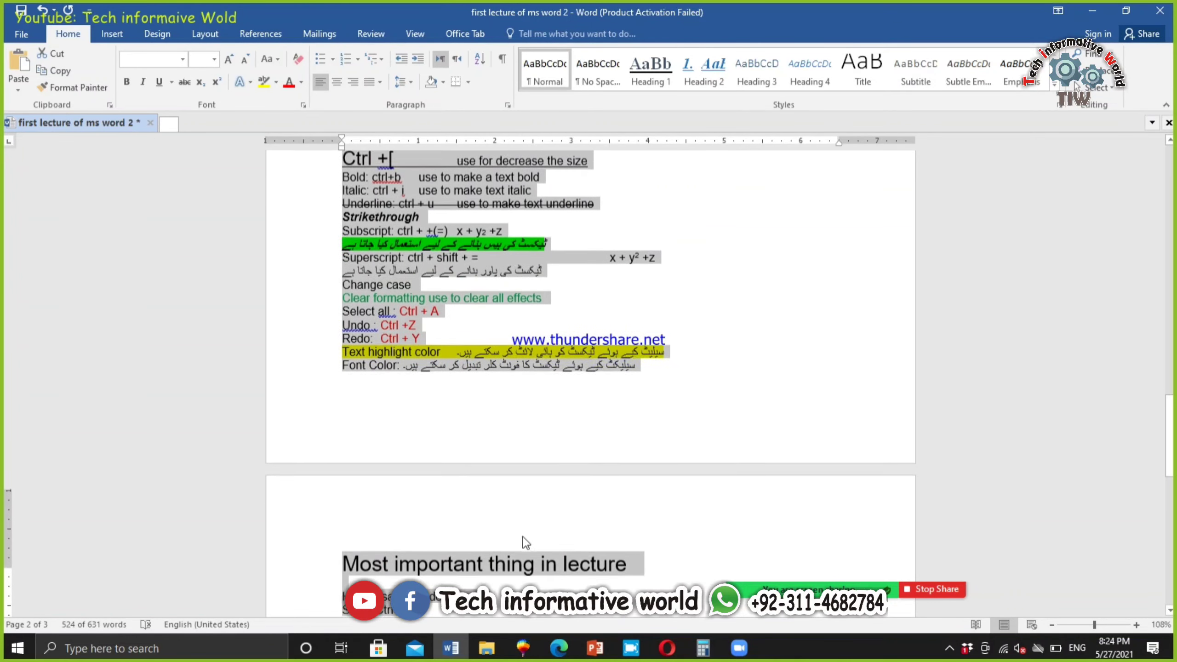
scroll(525, 542, up, 5)
Review the line and paragraph spacing options for the selected text and examine how the text spreads over the pages.
click(406, 82)
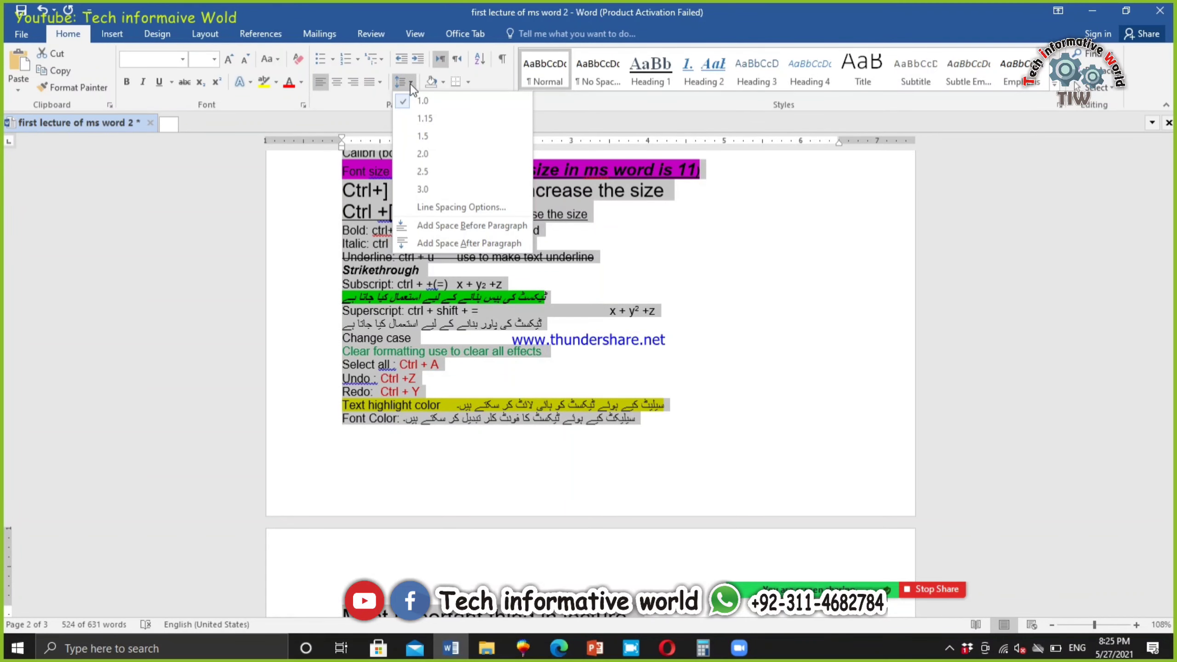
scroll(549, 353, up, 12)
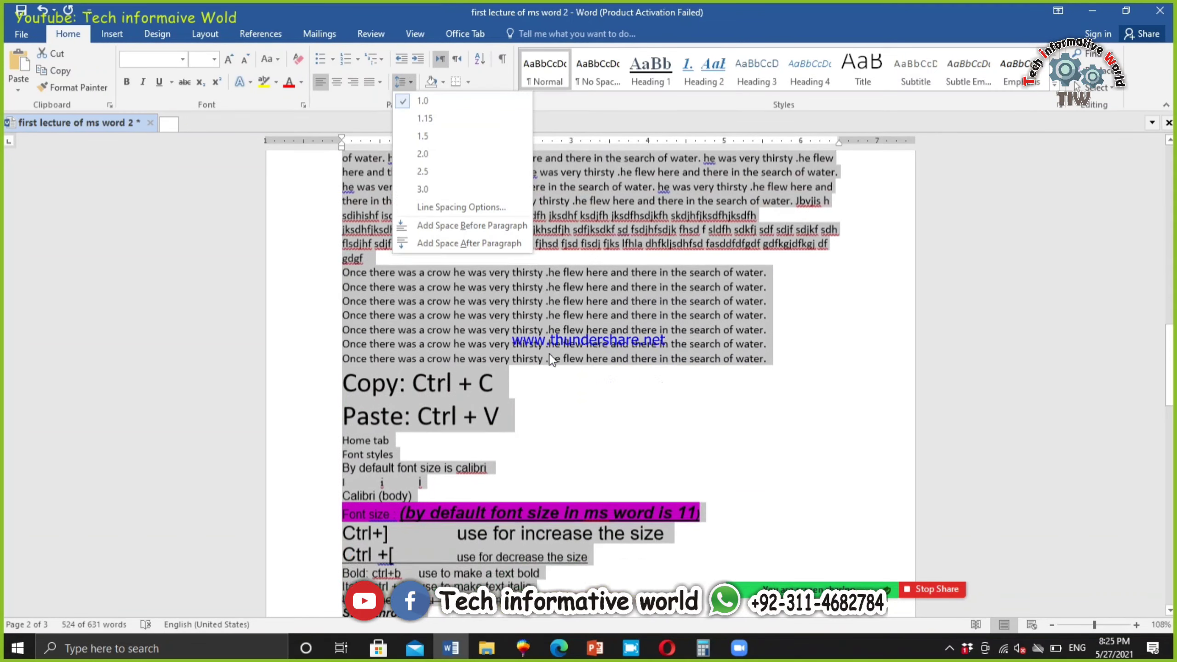
scroll(548, 353, down, 20)
scroll(430, 401, up, 2)
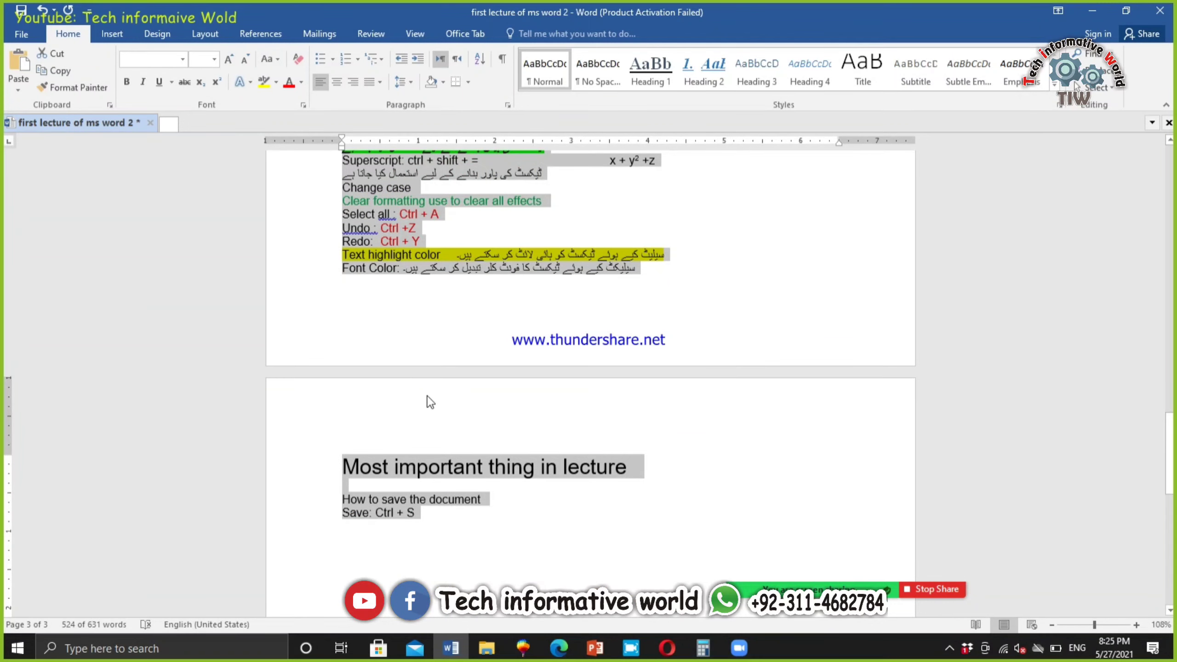
scroll(430, 401, up, 20)
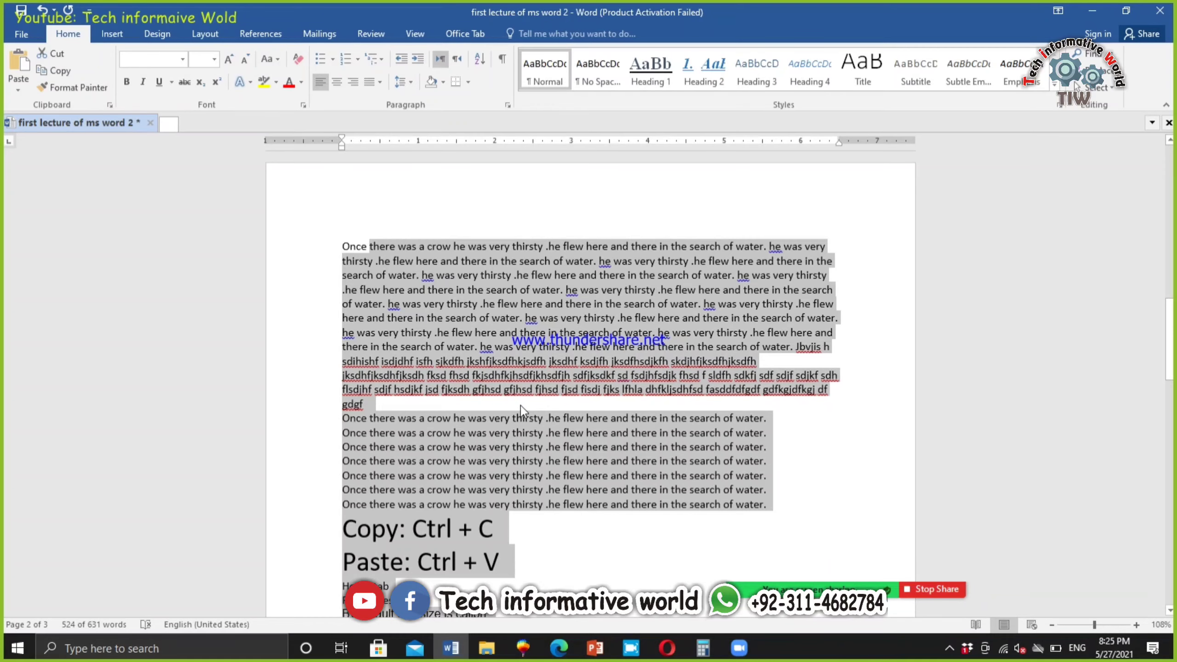
Decrease the font size of all selected text by one step and check the fit on the page.
key(ctrl+shift+comma)
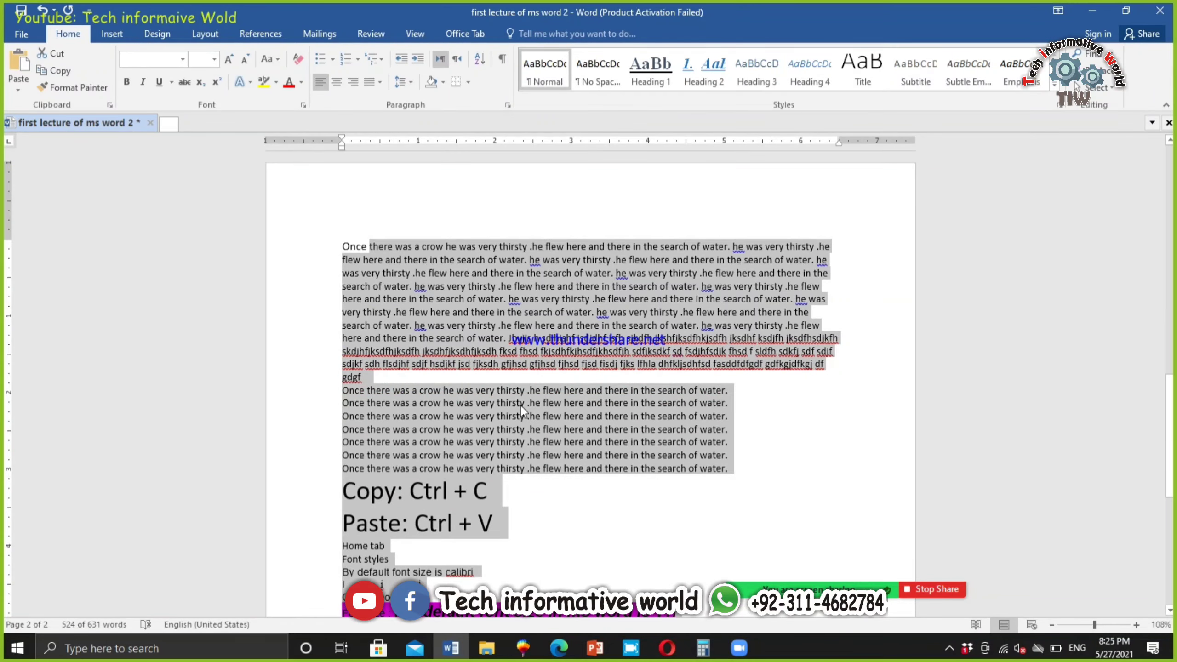
scroll(521, 405, down, 9)
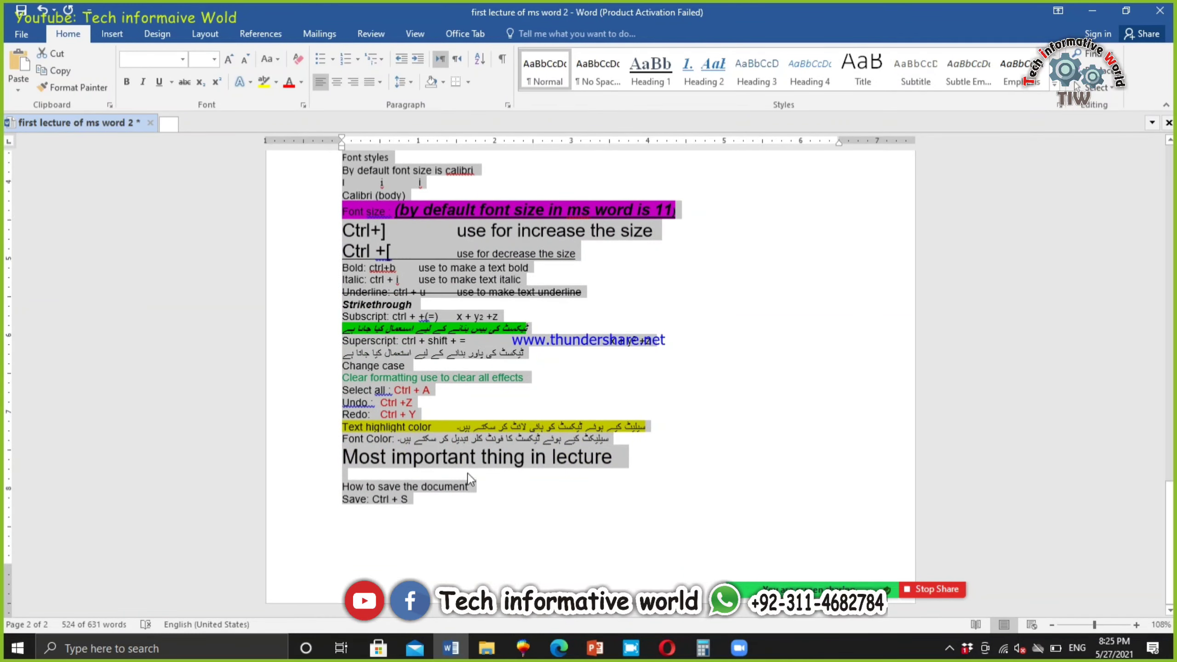
scroll(468, 480, up, 9)
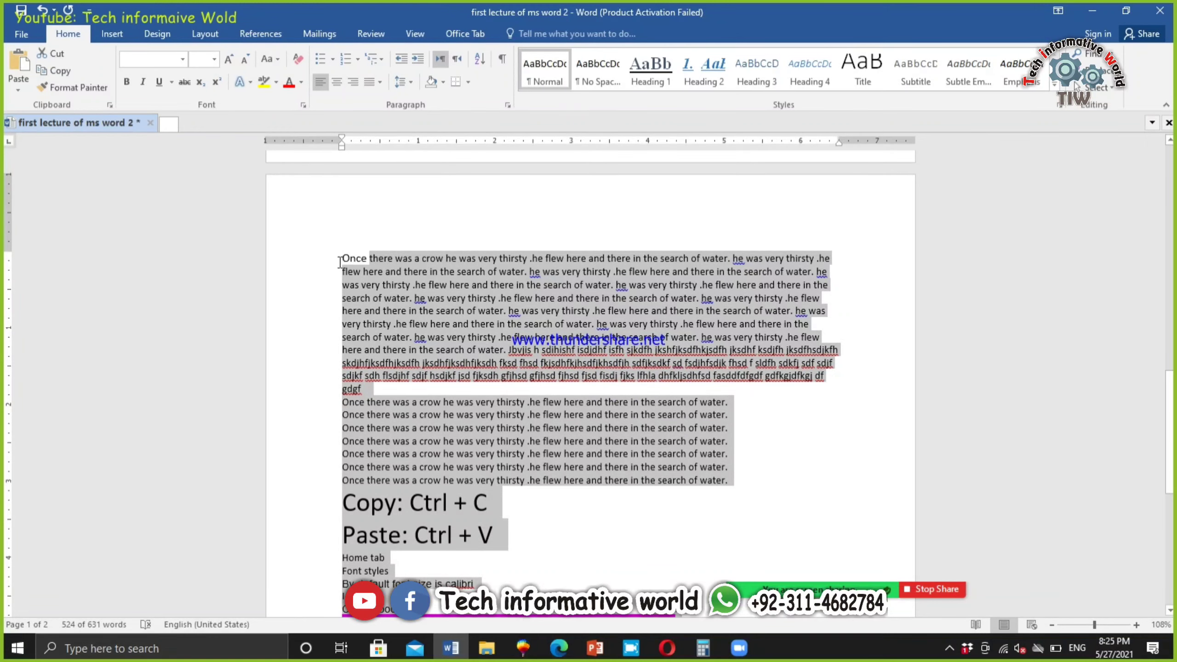
Select the text from the long crow paragraph through the Underline line, examine the text direction commands, and clear the selection.
drag(341, 258, 579, 602)
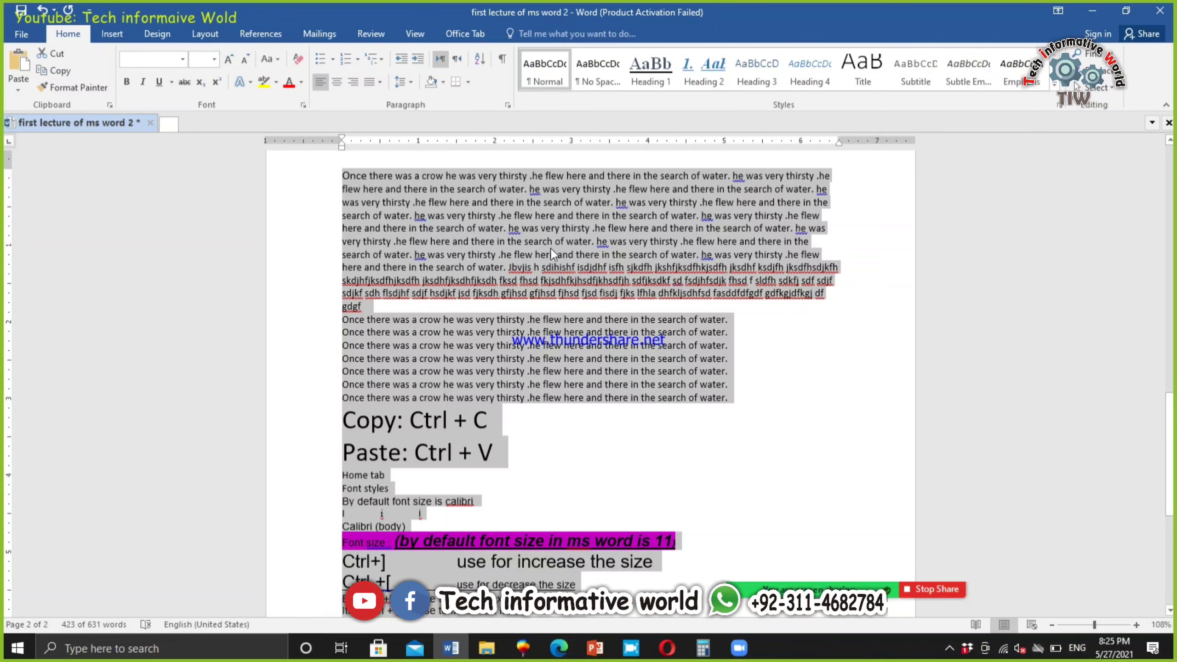
scroll(581, 354, down, 2)
scroll(581, 360, down, 3)
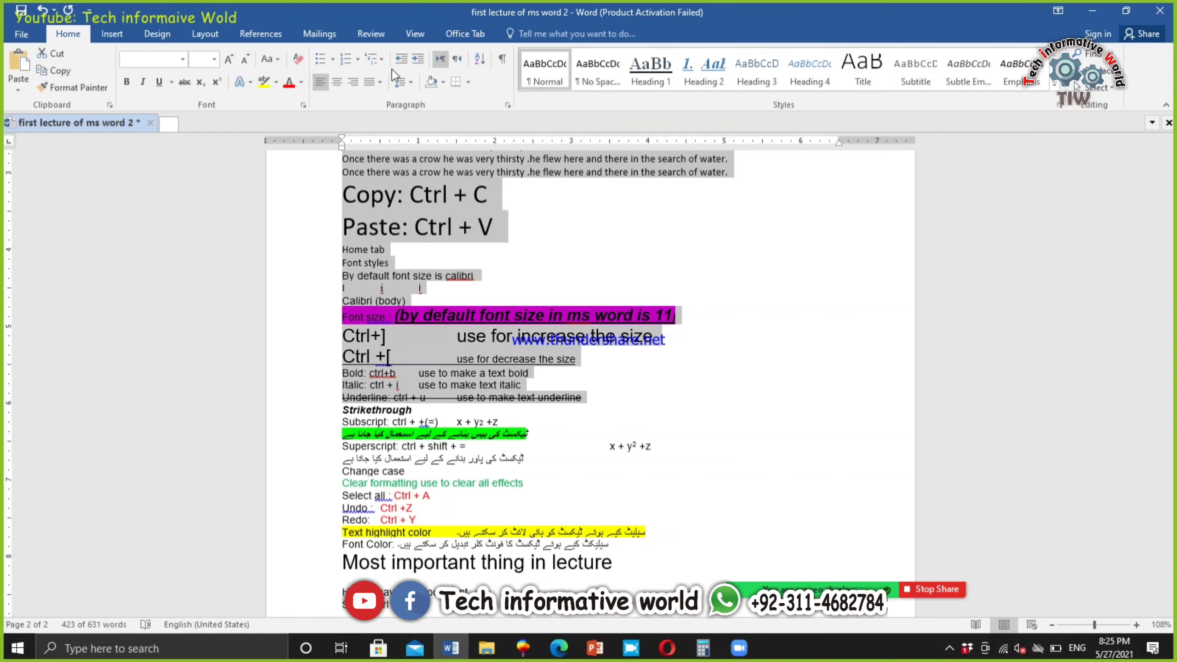
scroll(460, 242, up, 2)
scroll(461, 244, up, 1)
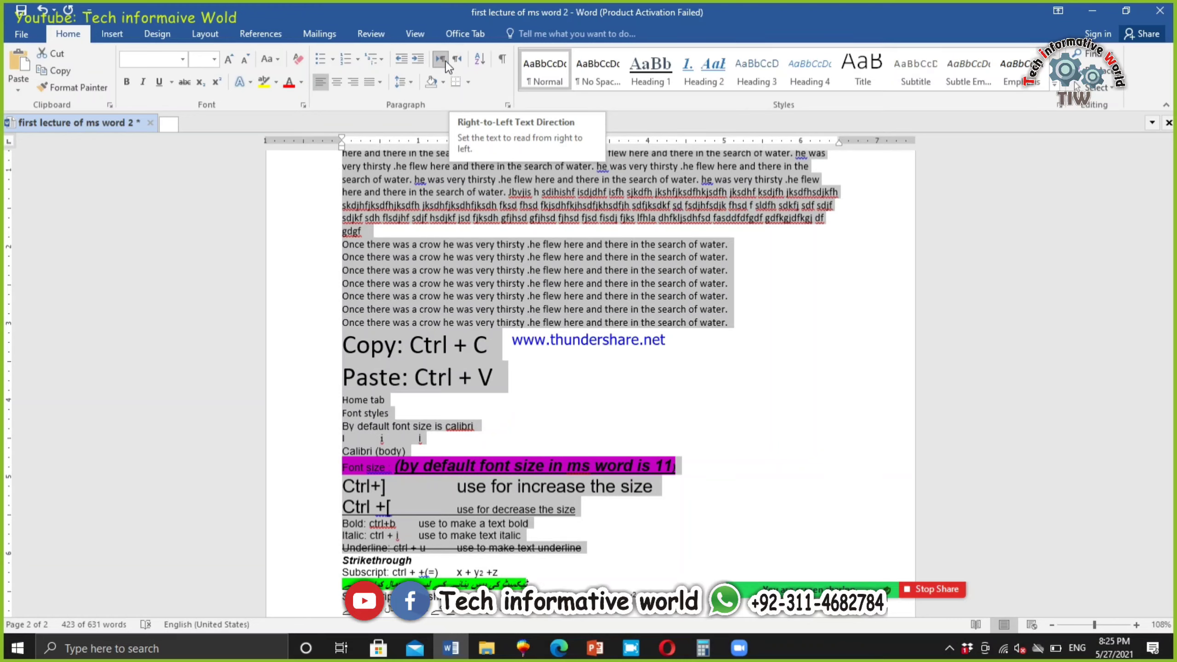
scroll(456, 272, up, 5)
scroll(456, 272, up, 3)
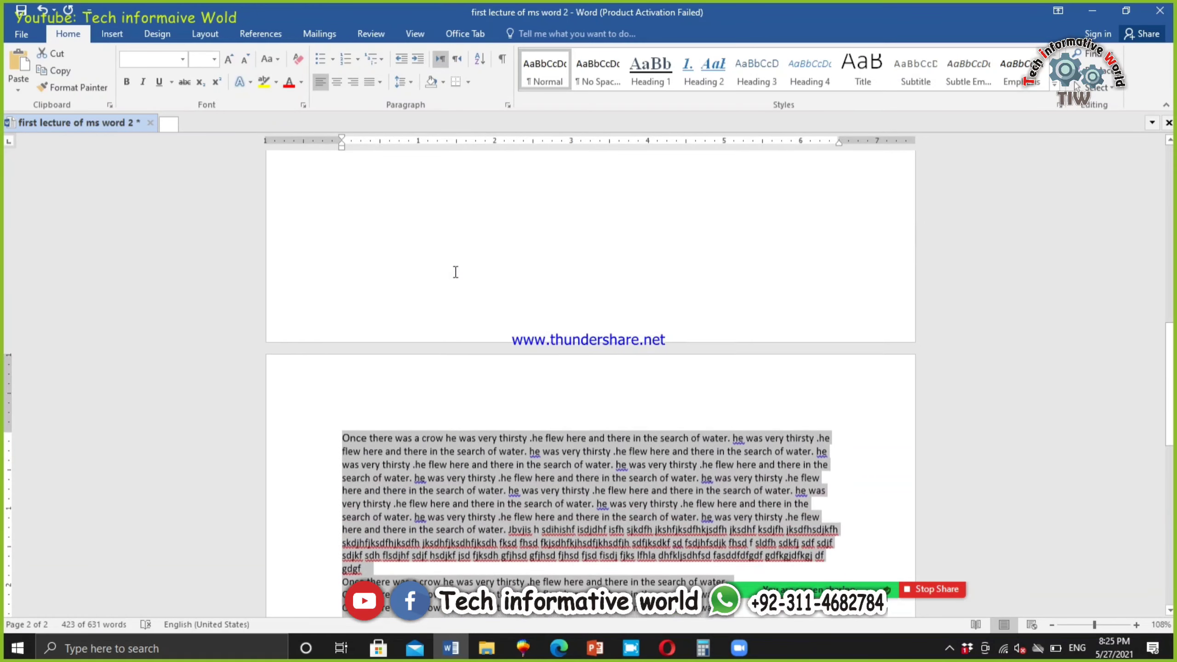
click(810, 452)
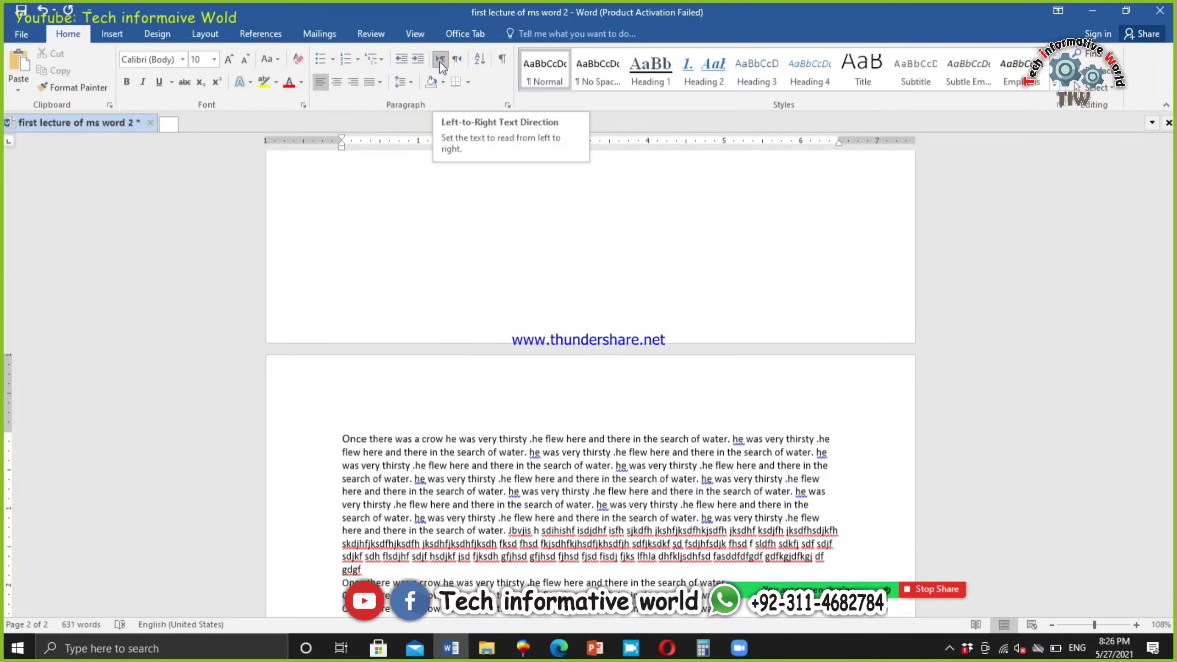
Add the line "Left to right" below "Line spacing".
click(352, 301)
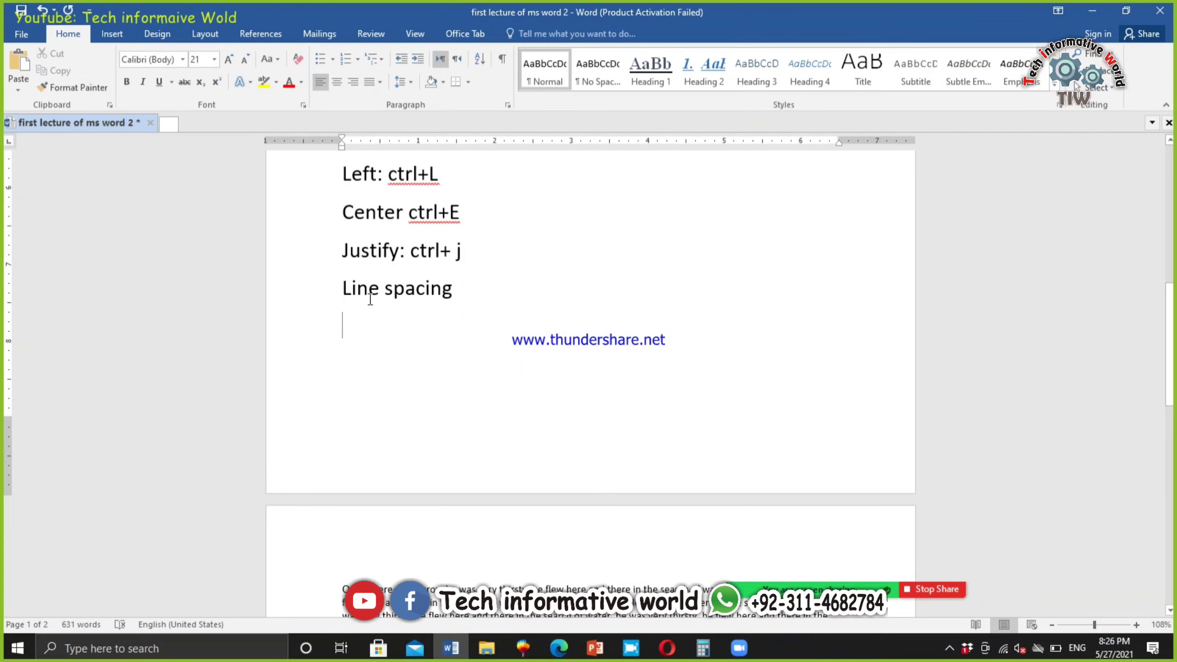
text(left t)
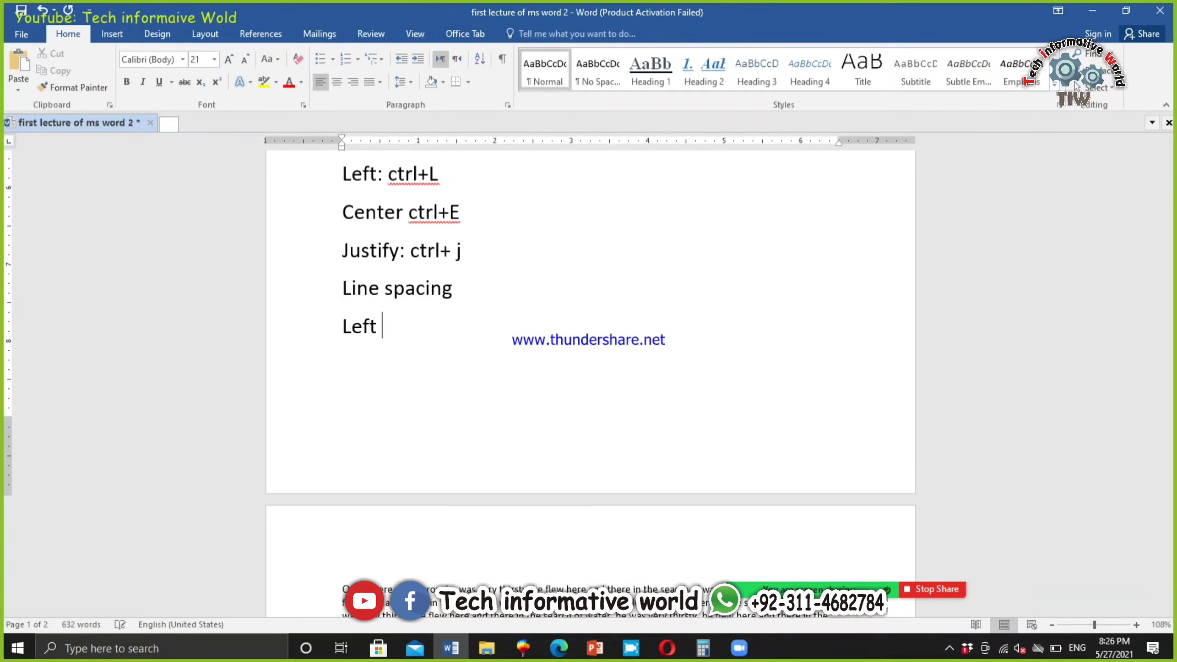
text(o right)
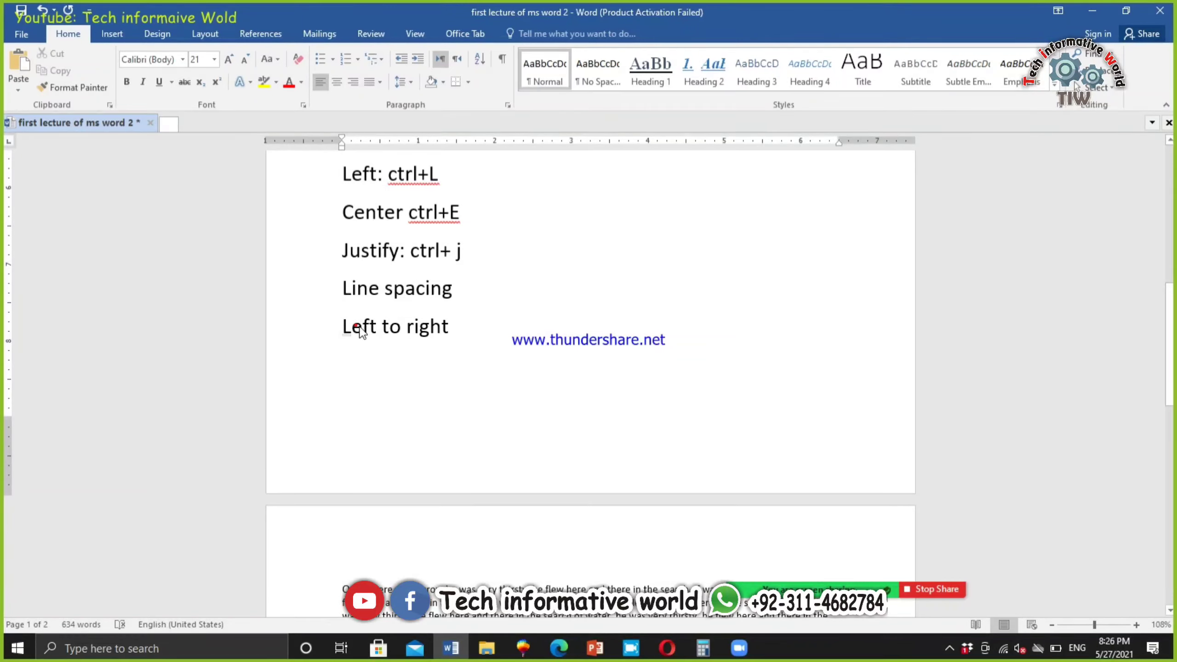
Set the "Left to right" line to right-to-left text direction and append the sample text "ygjhg jjhgj jhgjhgjhg jhg".
drag(344, 327, 559, 333)
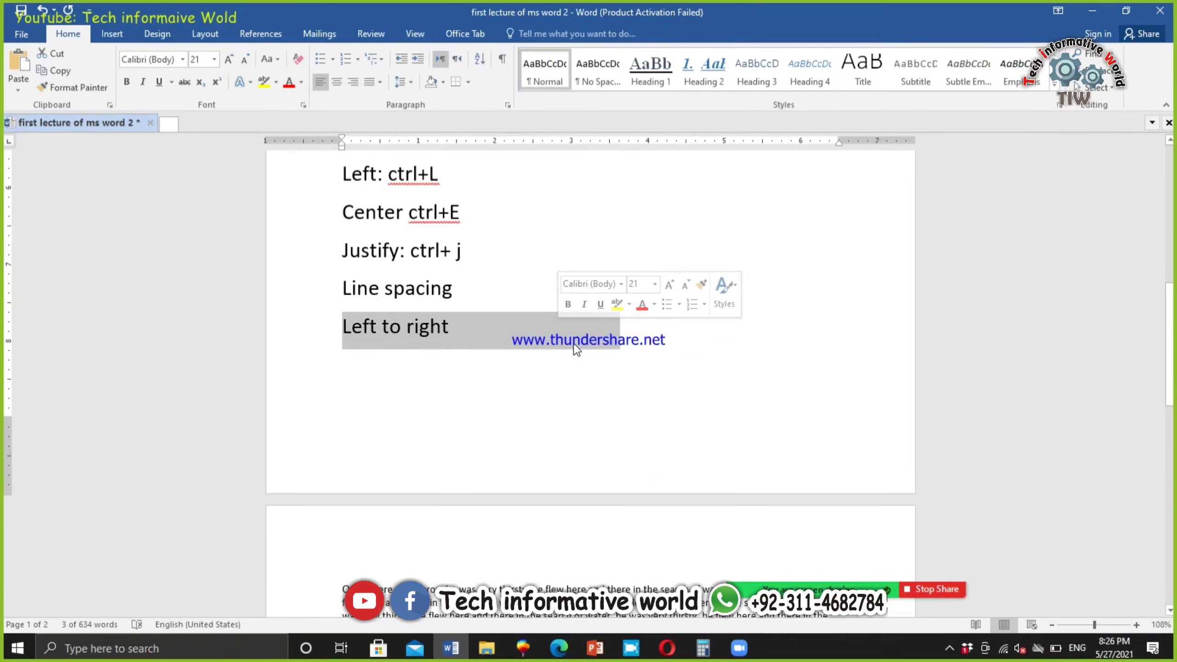
click(458, 59)
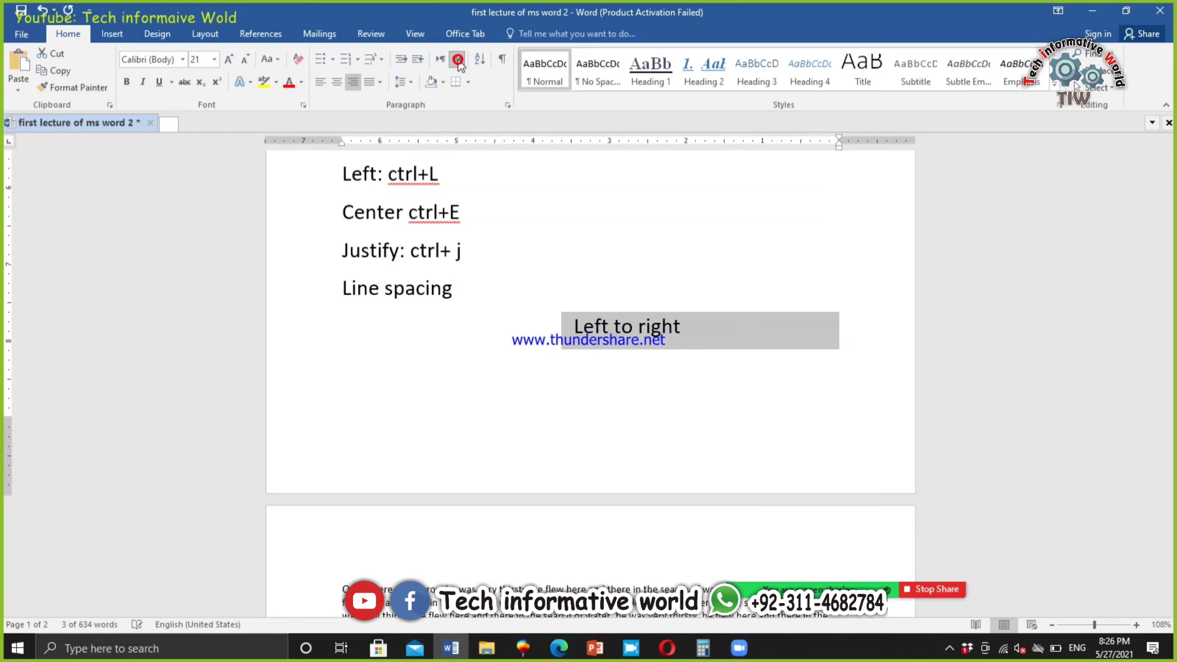
click(755, 335)
text(ygjh)
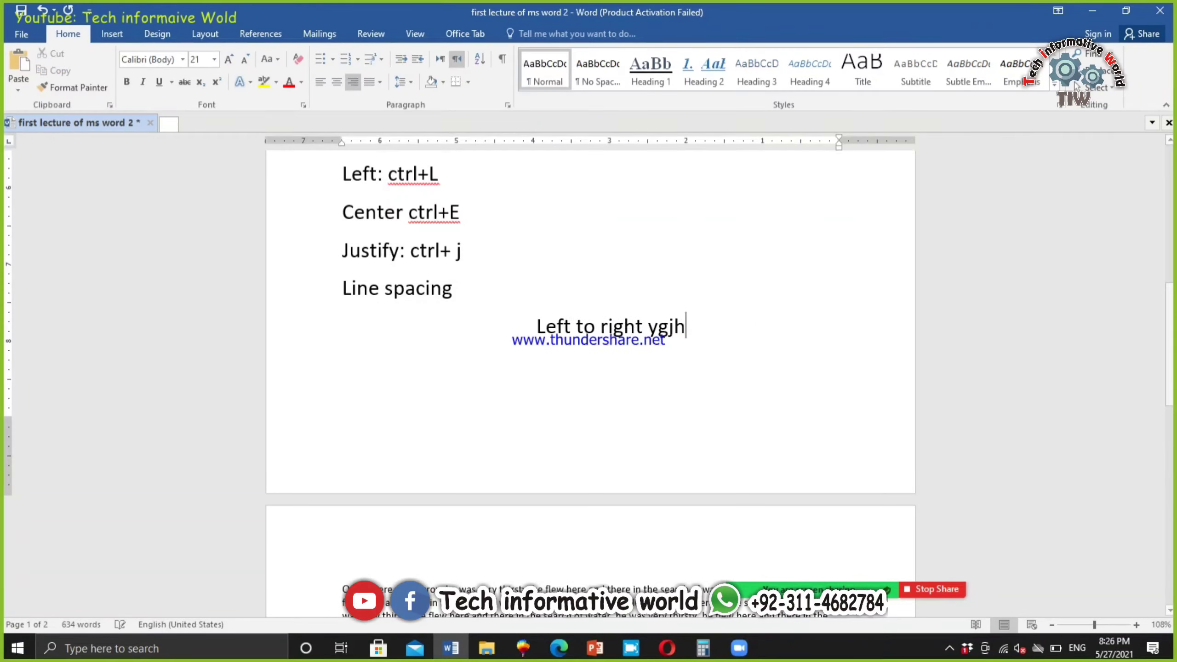
text(g jjhgj jhgjhgjhg jhg)
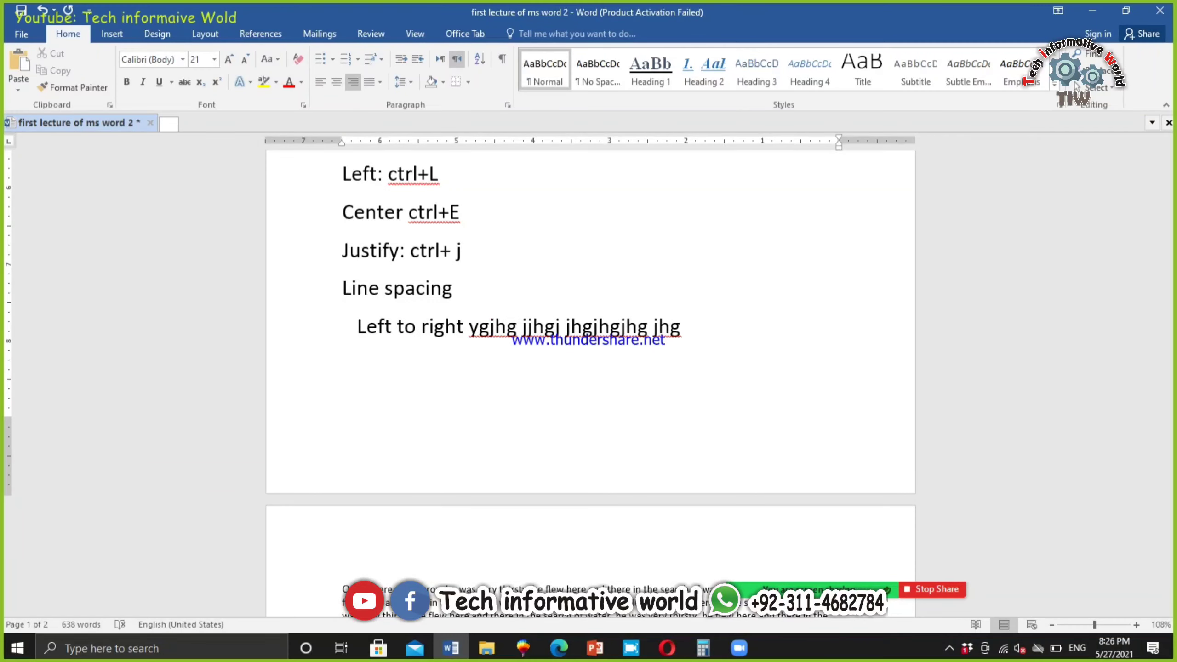
Add a line of Urdu sample text with right-to-left direction below the "Left to right" line.
key(alt+shift)
key(Return)
text(جگ هفگف گھ فگھف هف گھف ه)
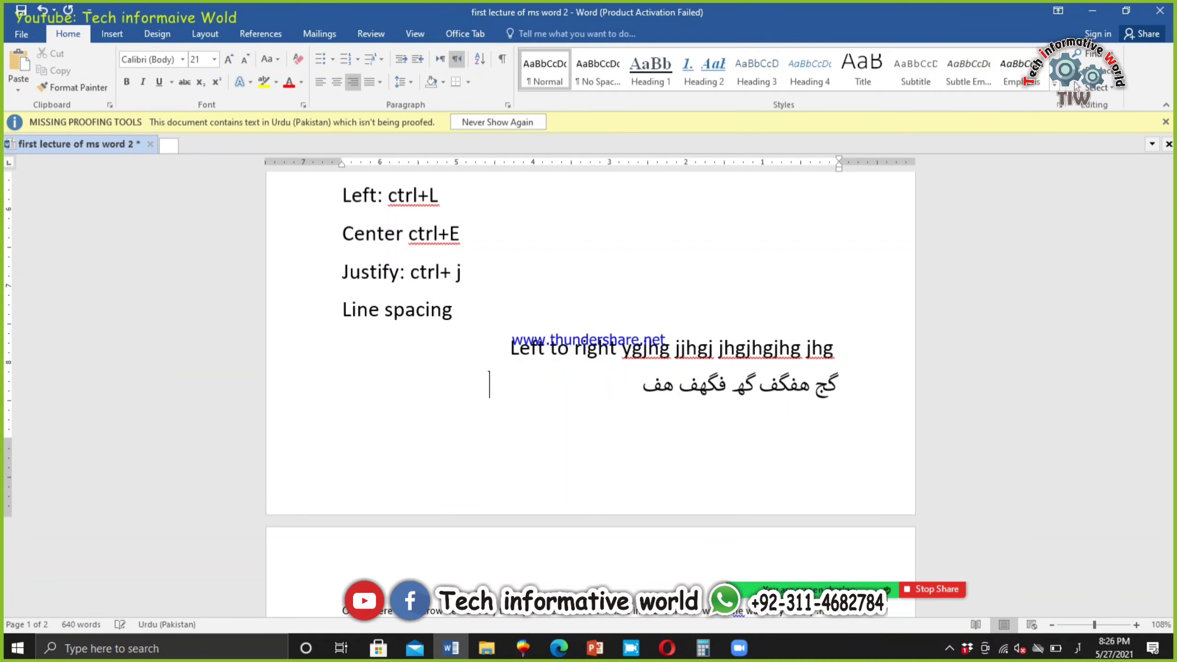
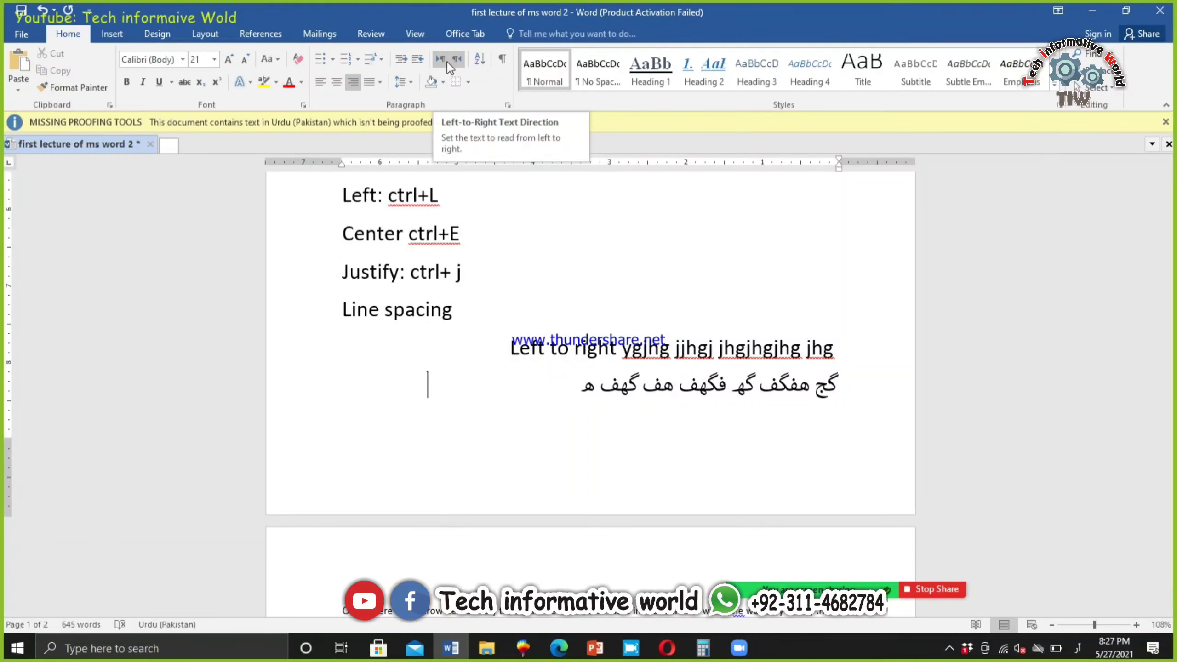
click(456, 62)
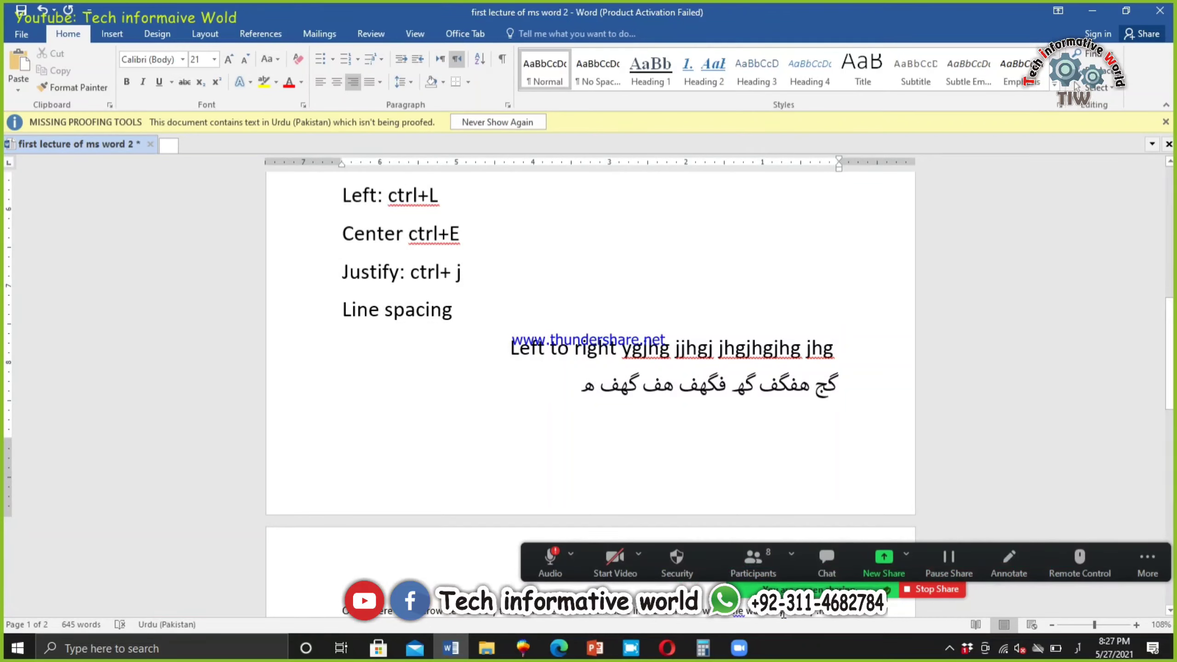
Examine the paragraph shading colors and the text highlight colors for the long crow paragraph on page 2.
scroll(449, 309, down, 3)
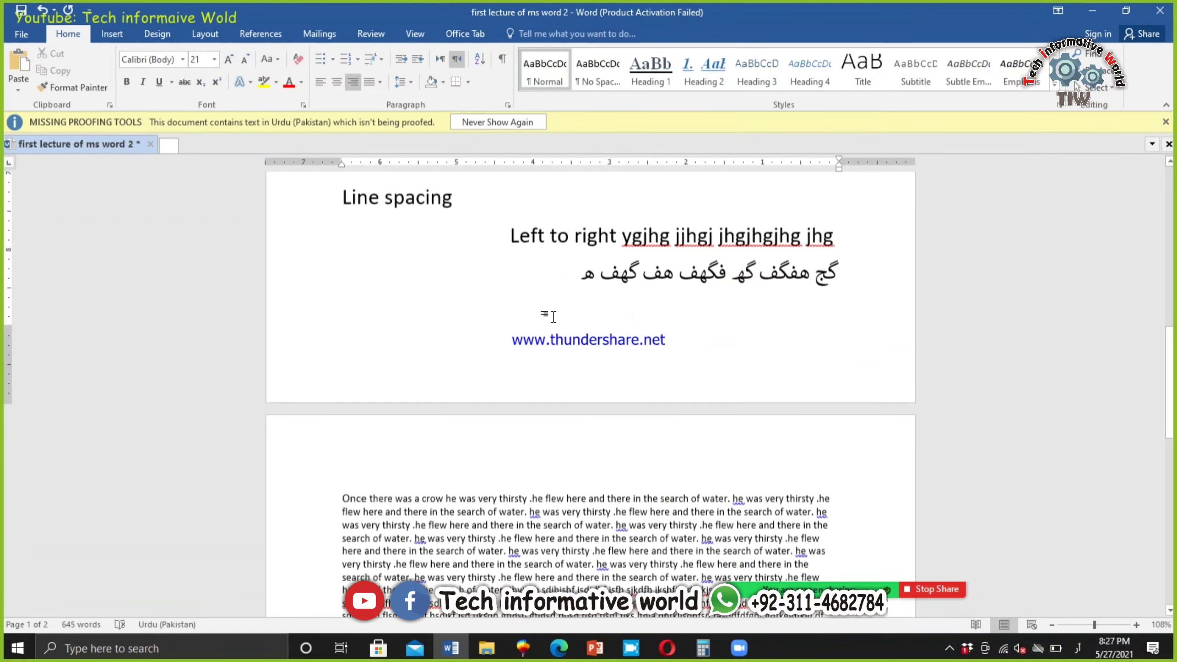
scroll(553, 316, down, 6)
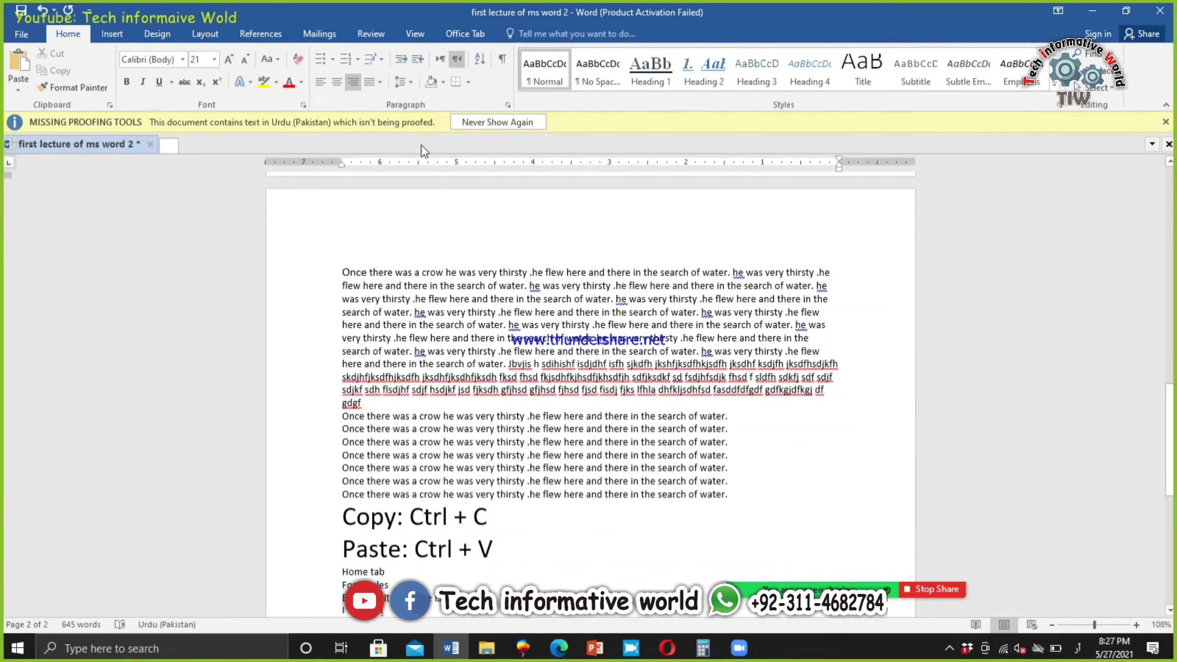
click(581, 345)
click(445, 82)
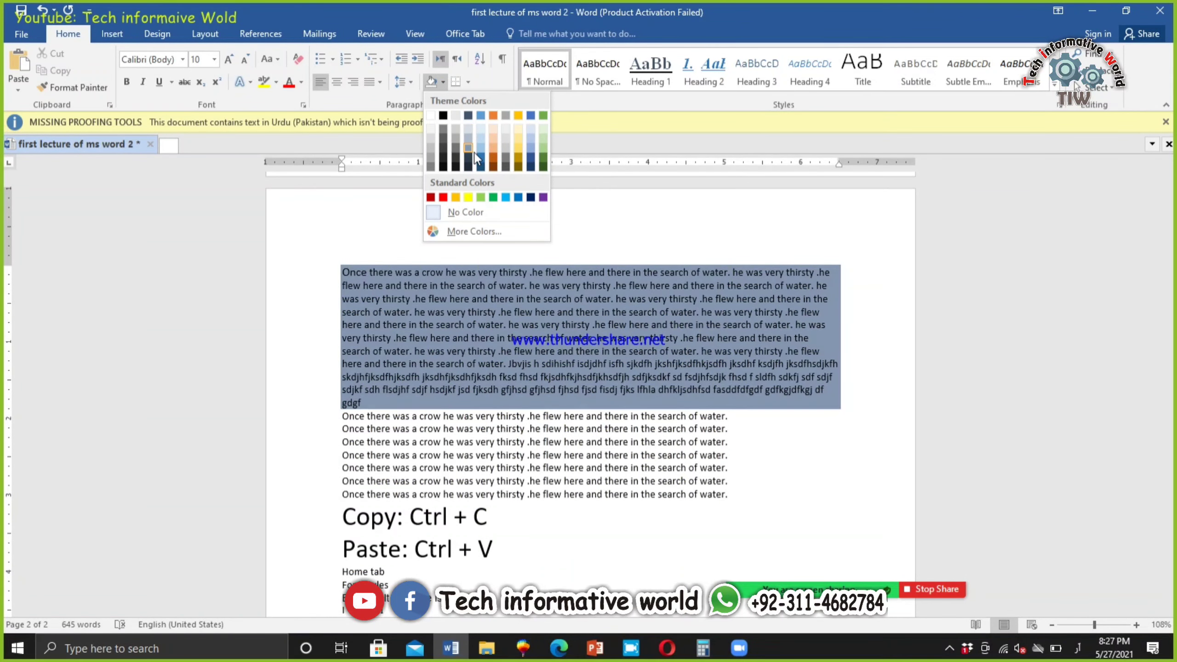
click(552, 315)
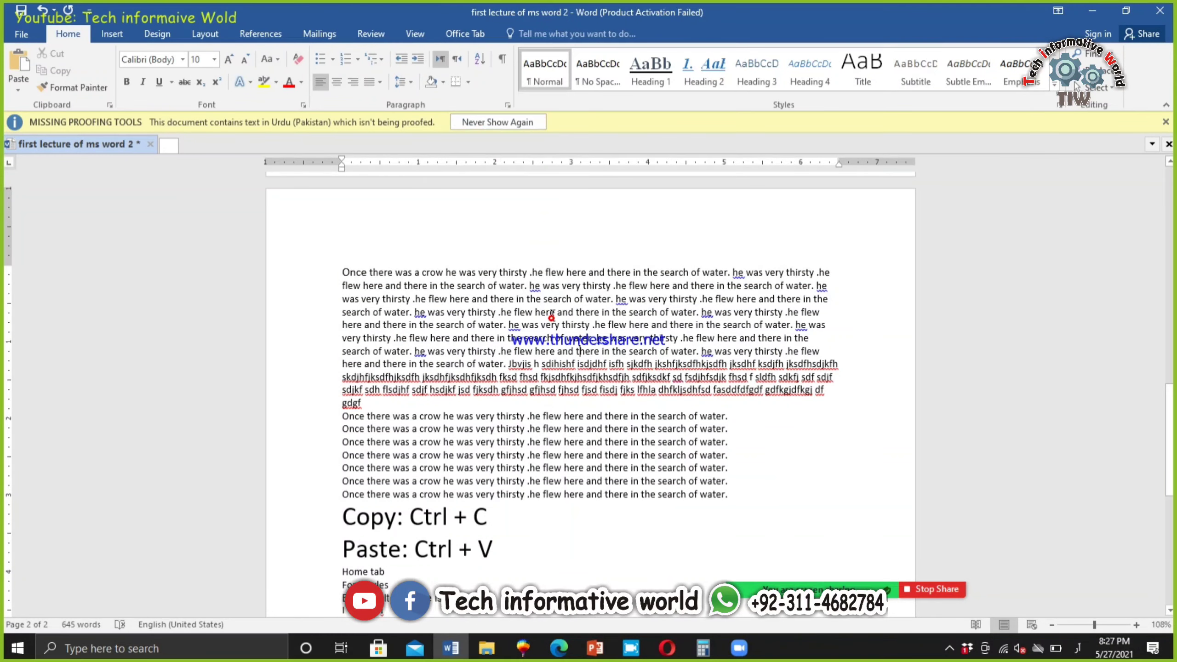
drag(847, 267, 330, 287)
click(275, 83)
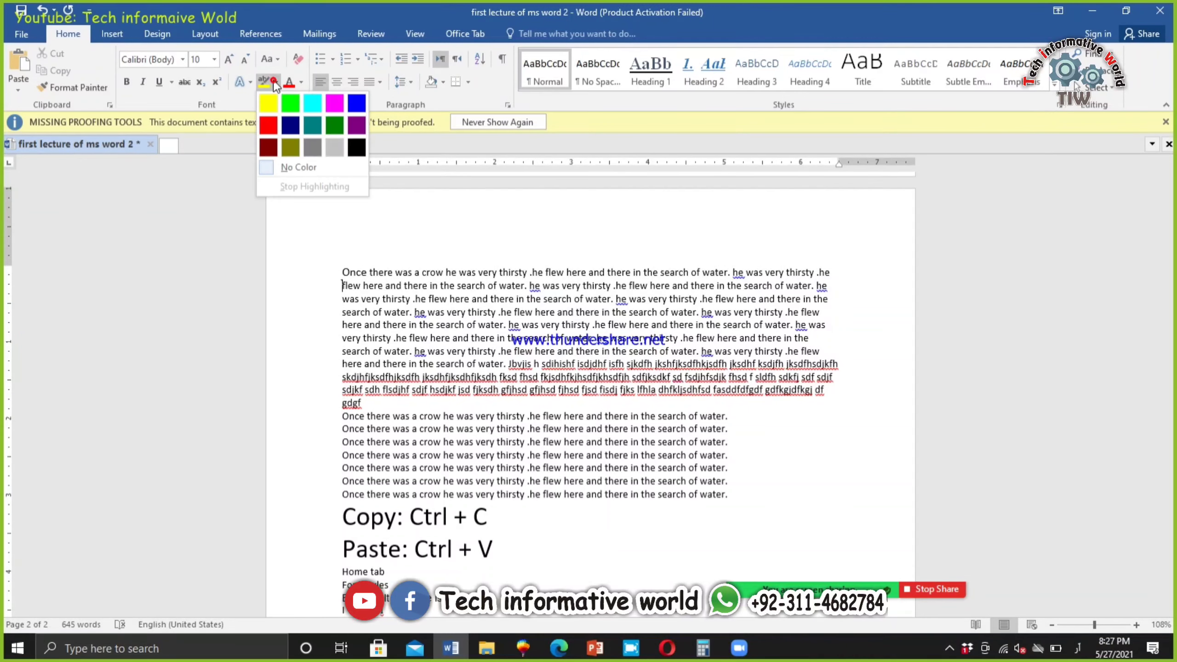
click(340, 267)
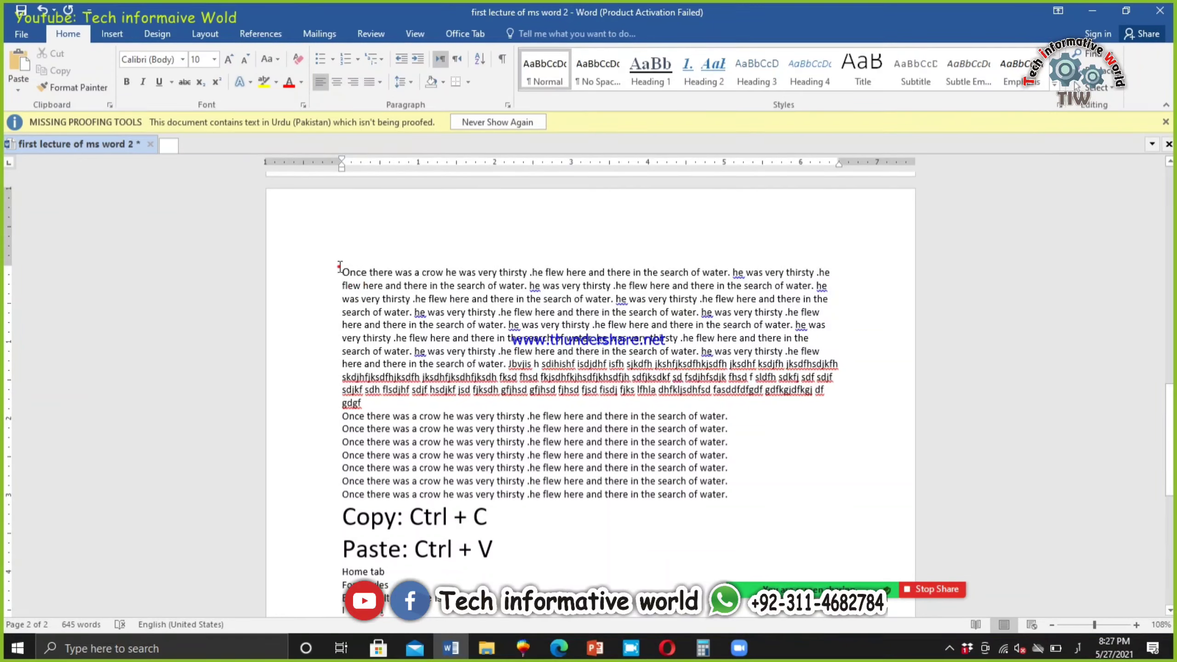
Highlight "Once there was a crow he was very thirsty" in yellow and shade the whole crow paragraph light gold.
drag(339, 267, 529, 275)
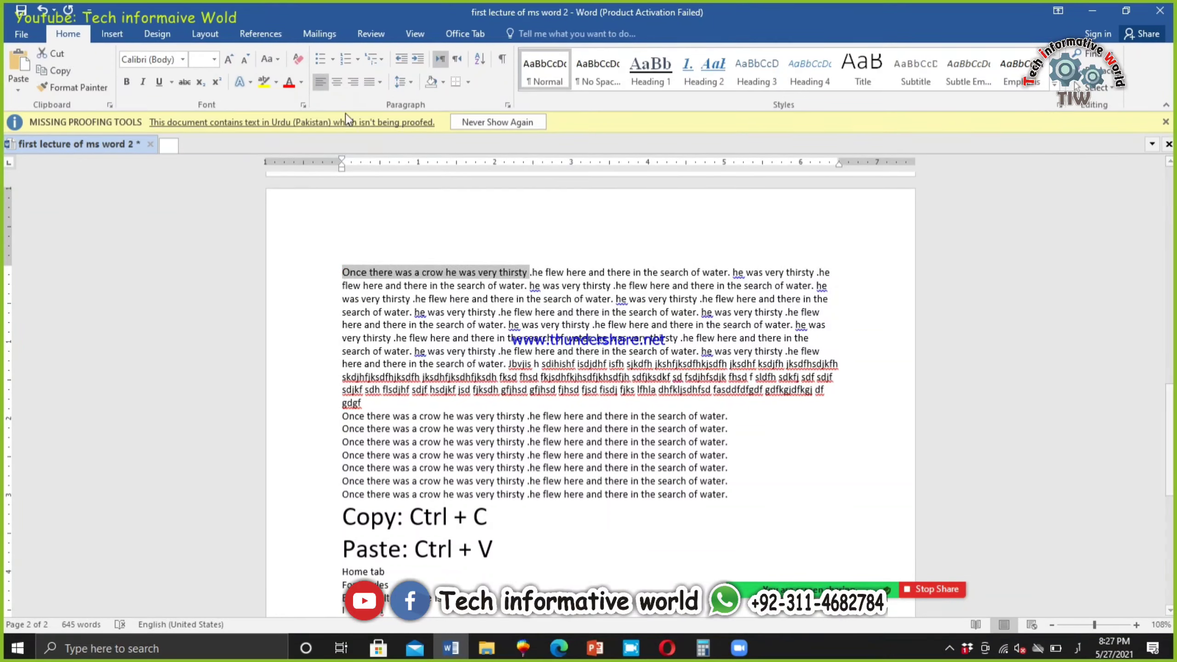
click(263, 82)
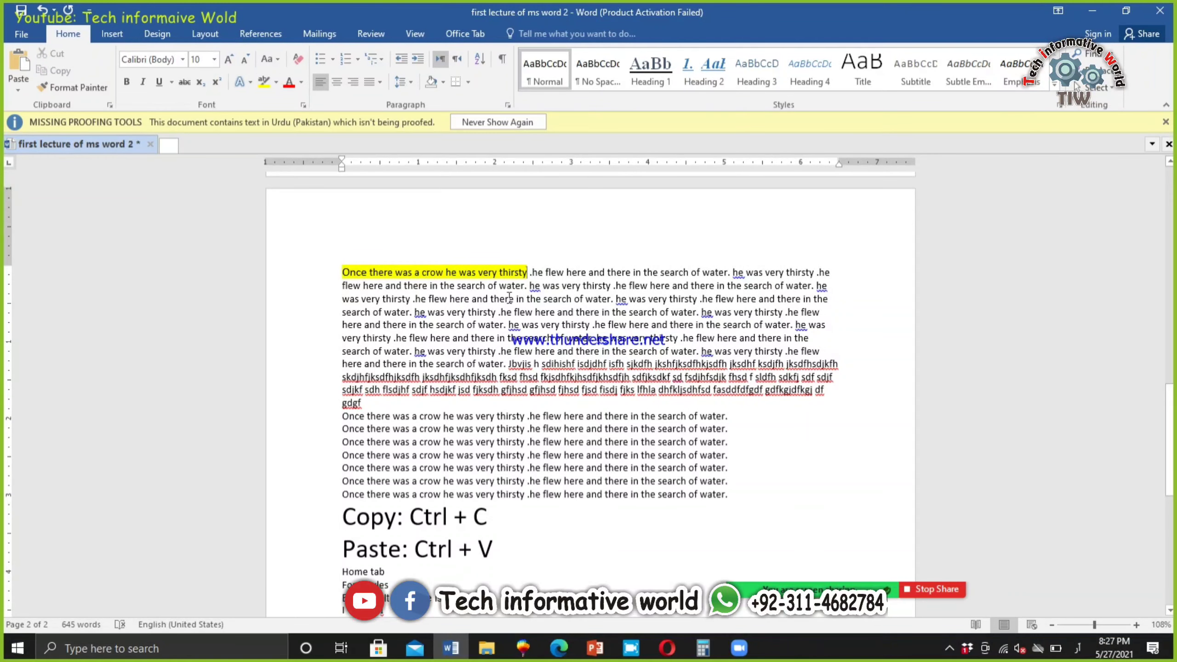
click(443, 81)
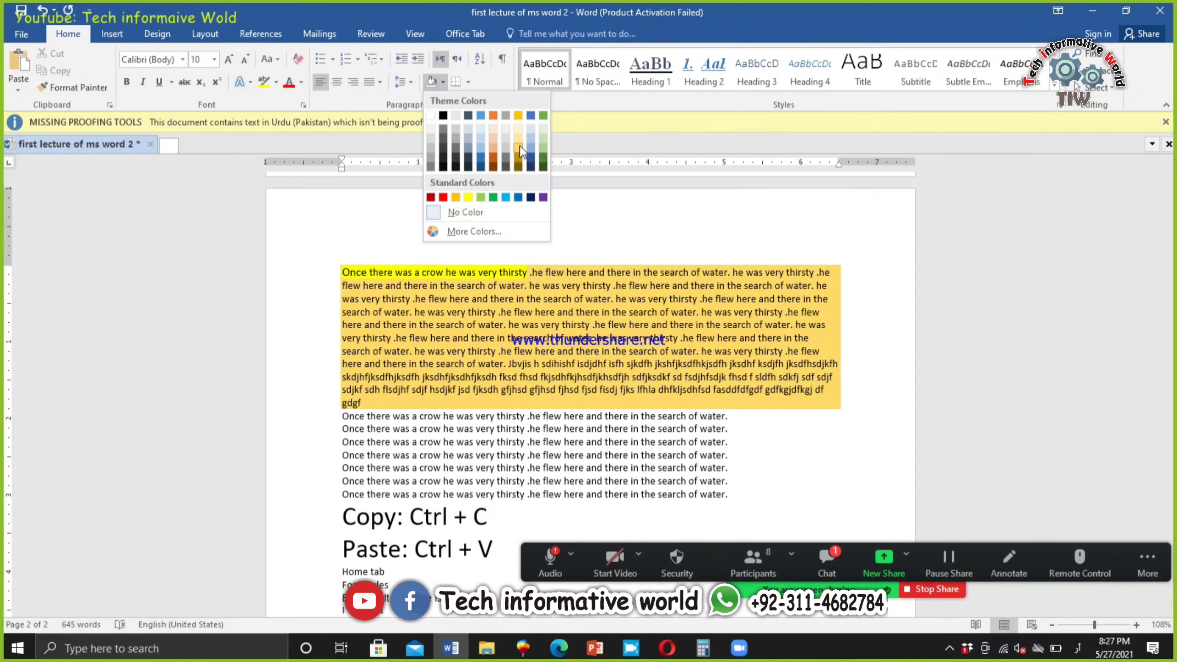
click(521, 152)
Apply standard green shading to the seven single-sentence crow lines below the gold paragraph.
click(350, 415)
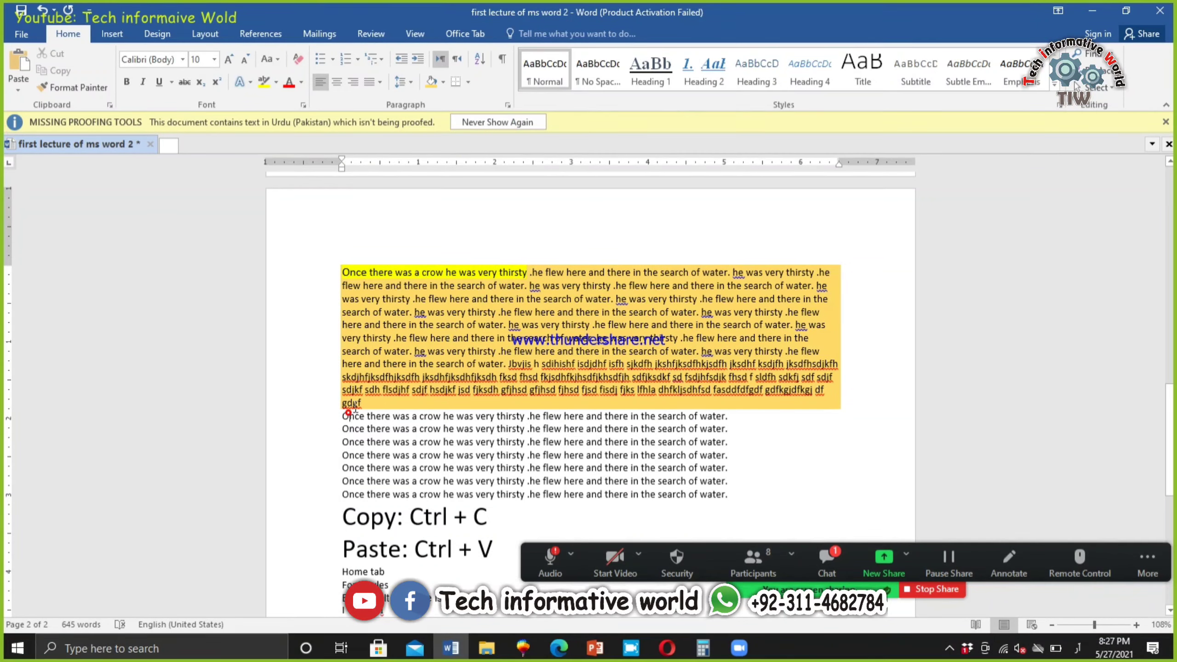
click(444, 81)
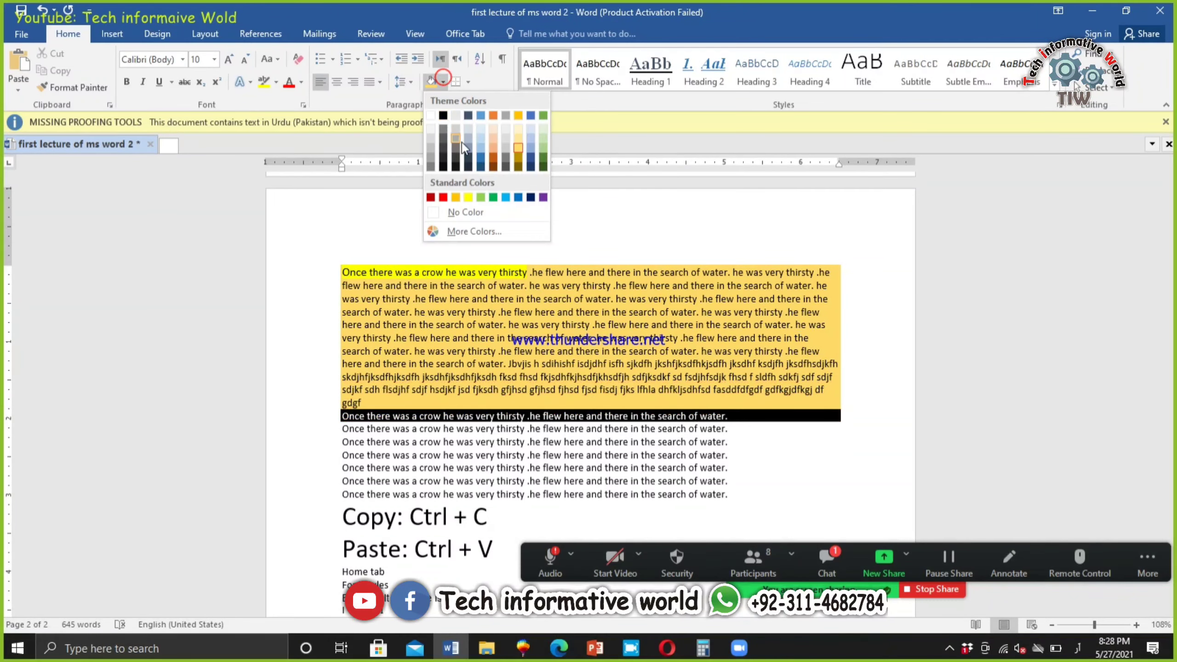
click(493, 198)
drag(439, 429, 496, 495)
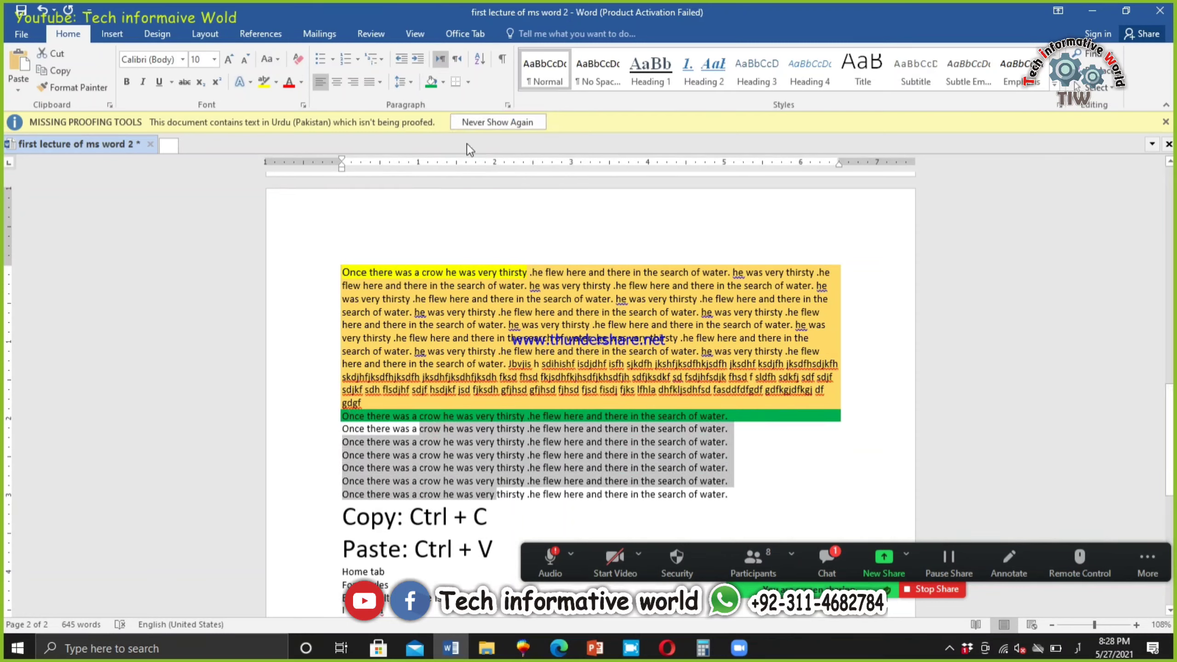
click(431, 81)
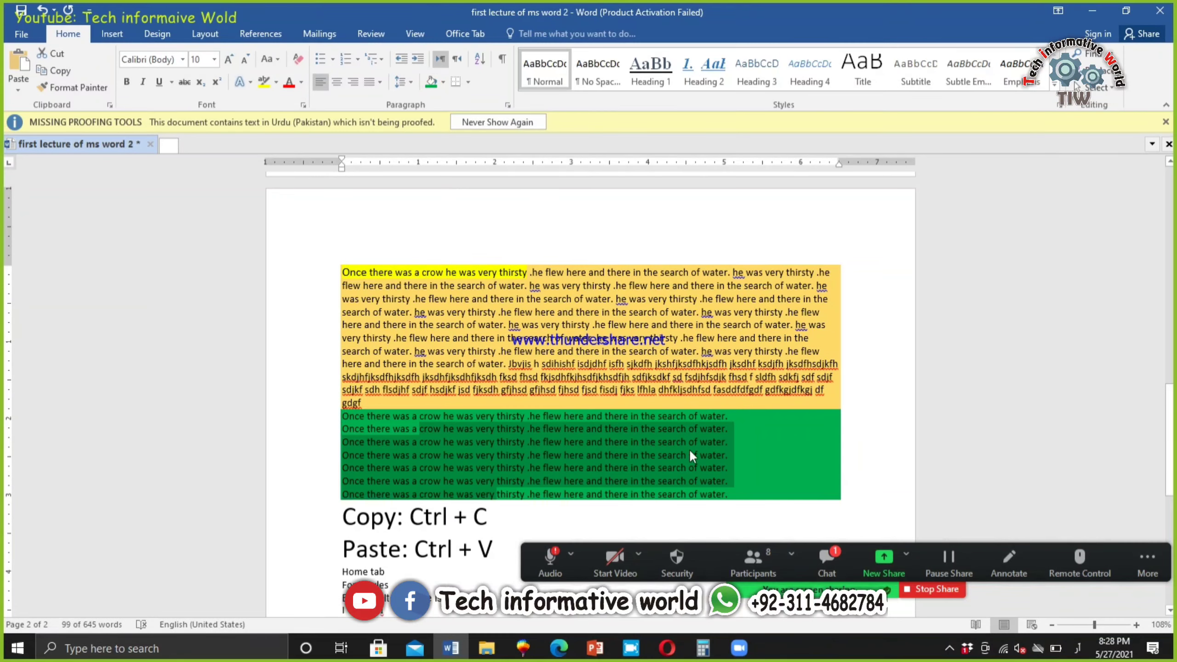
click(821, 457)
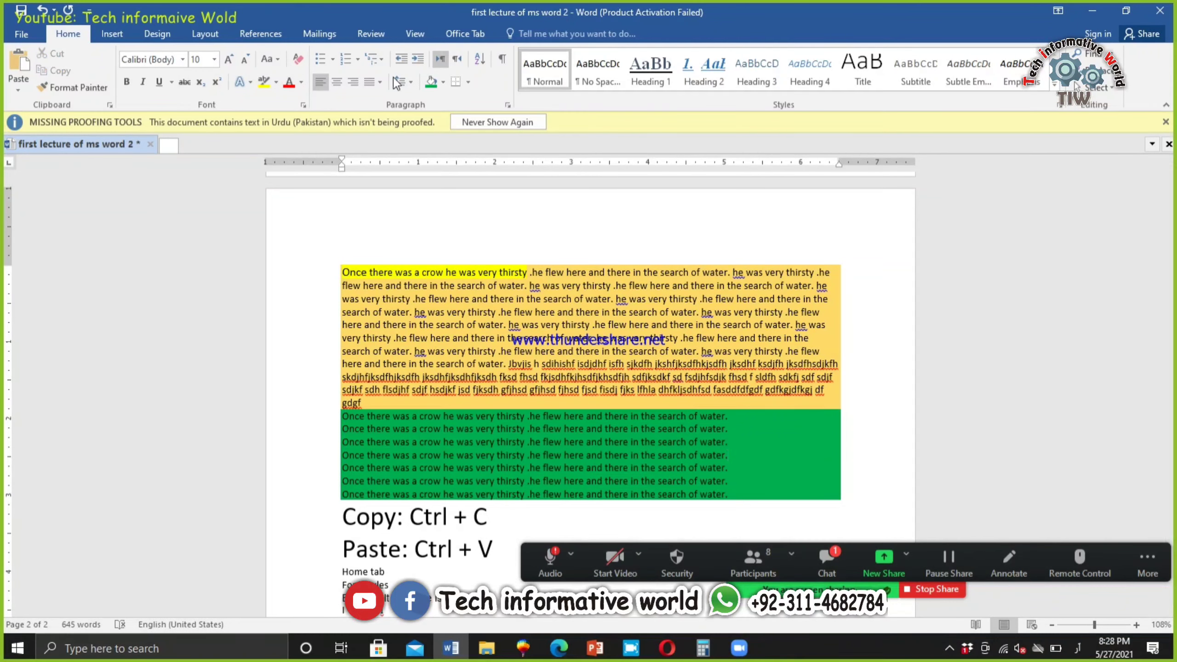
Examine the available paragraph border options without applying one.
click(467, 83)
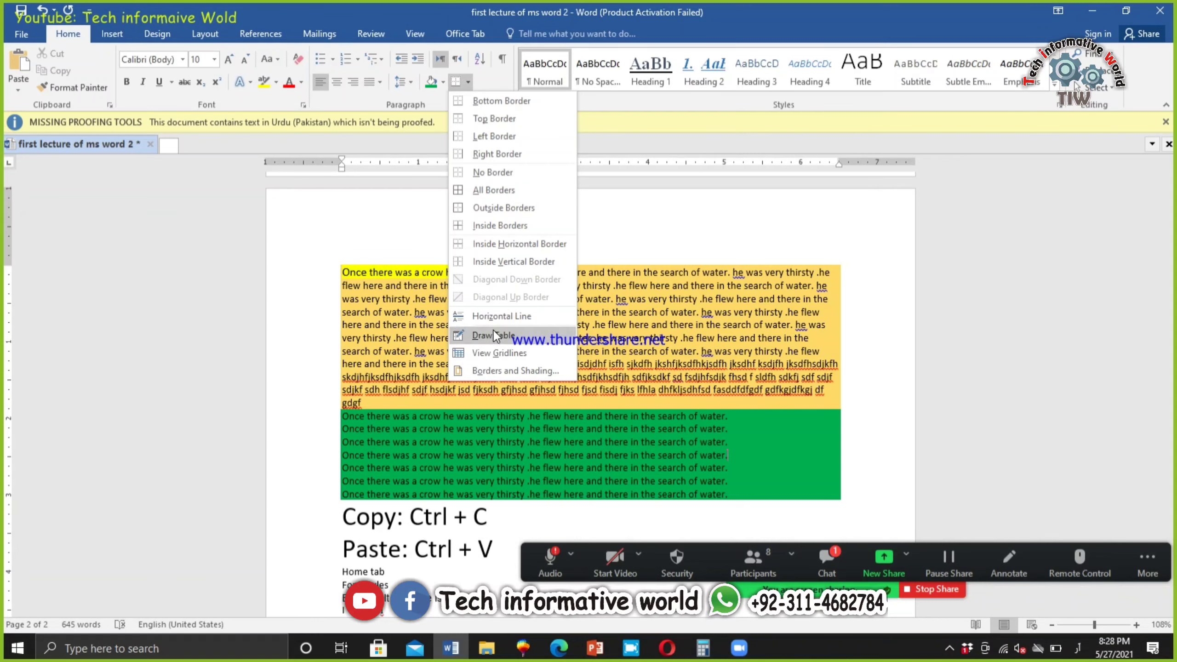
click(726, 216)
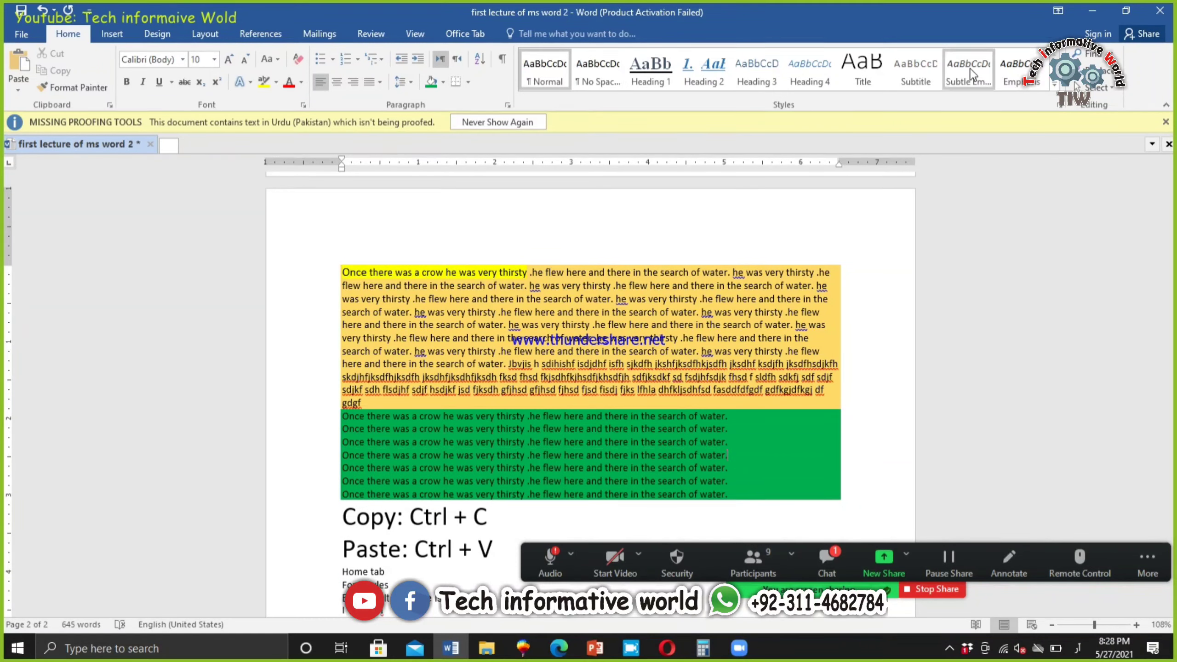
Select the text from the crow paragraph through the "Copy" line, preview the available text styles, and dismiss the meeting time notice.
click(721, 77)
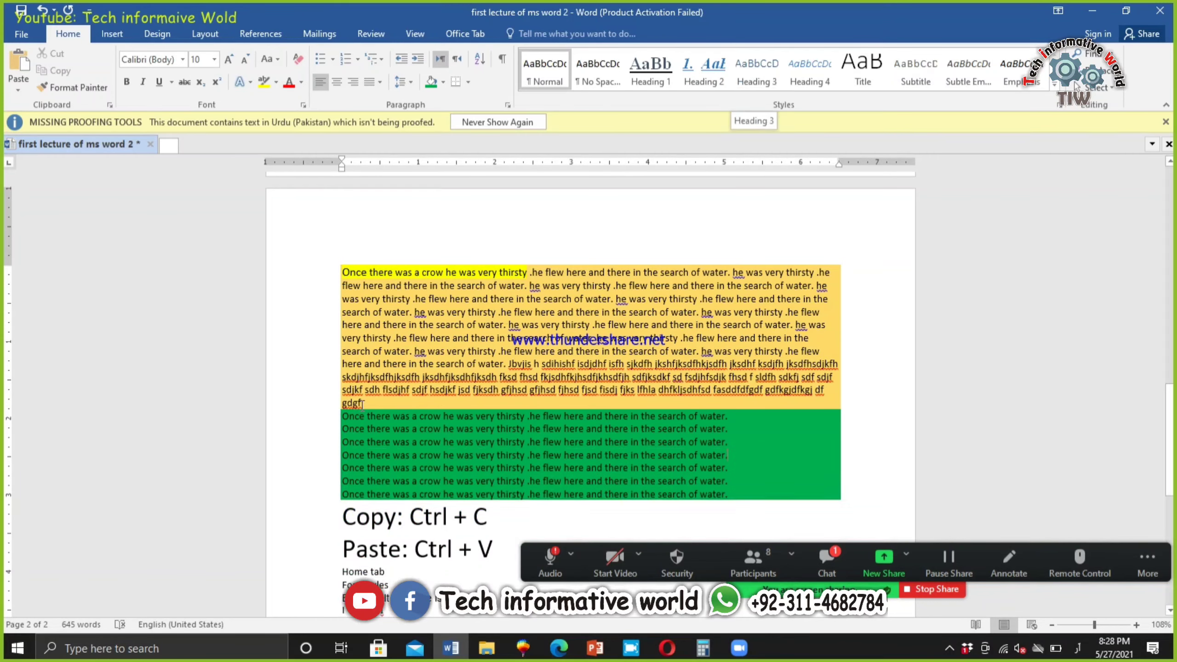
drag(338, 272, 770, 503)
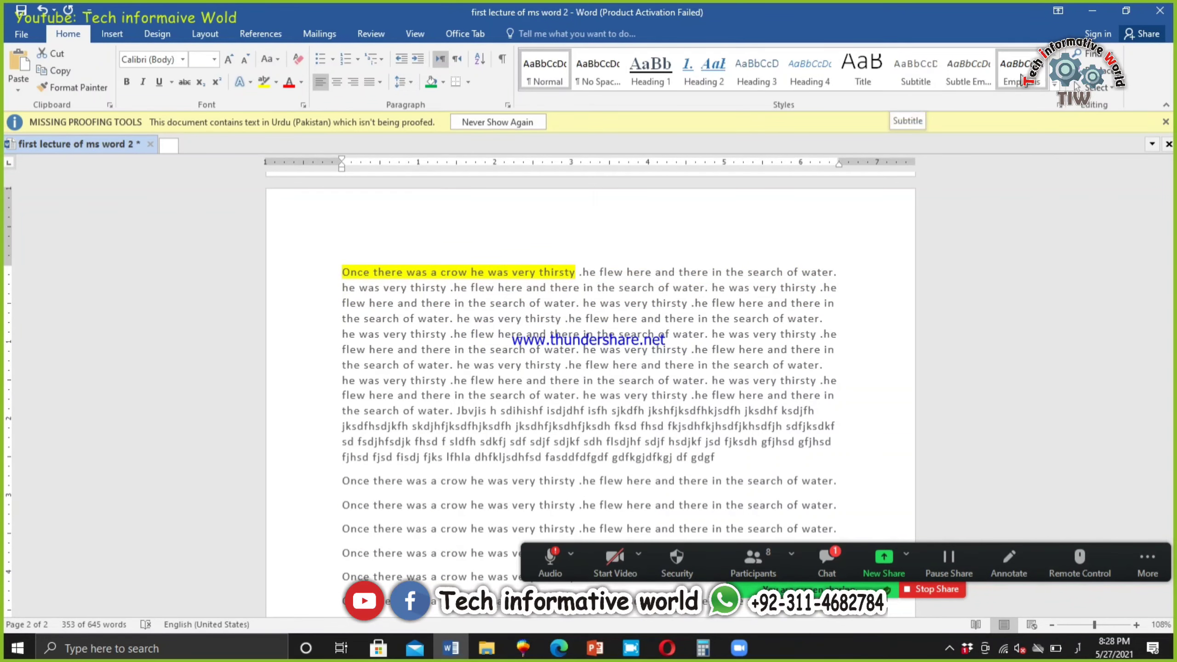
click(1054, 88)
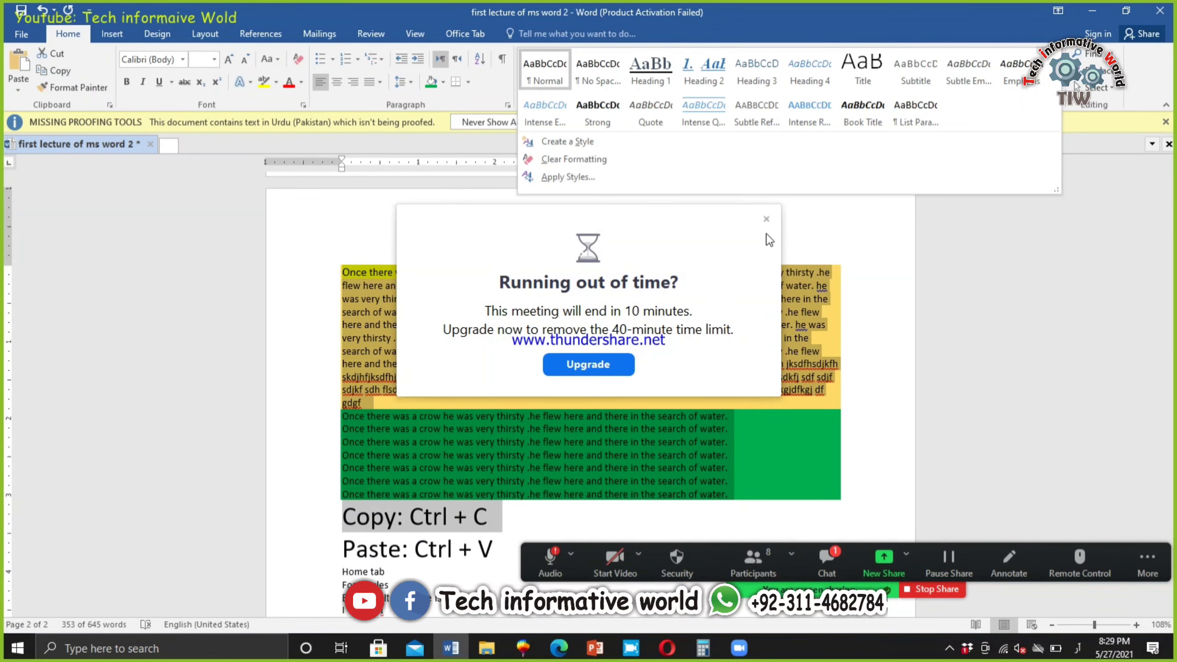
click(767, 220)
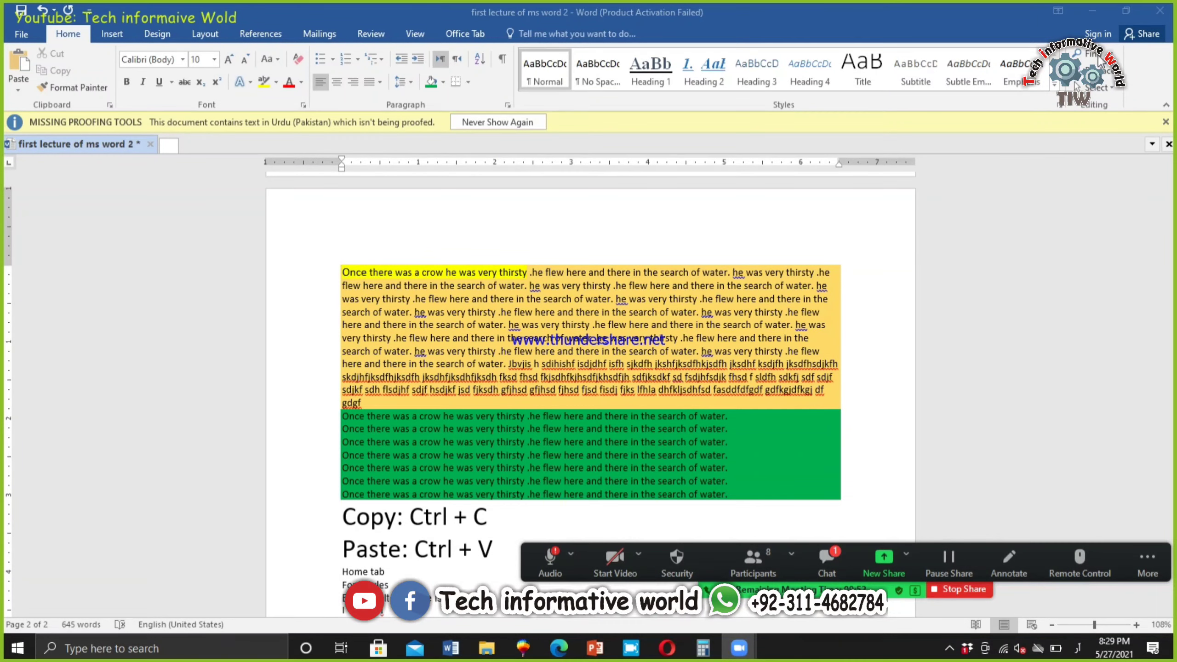
Add the line "Ctrl + f" in English below the "Paste: Ctrl + V" line.
click(1098, 56)
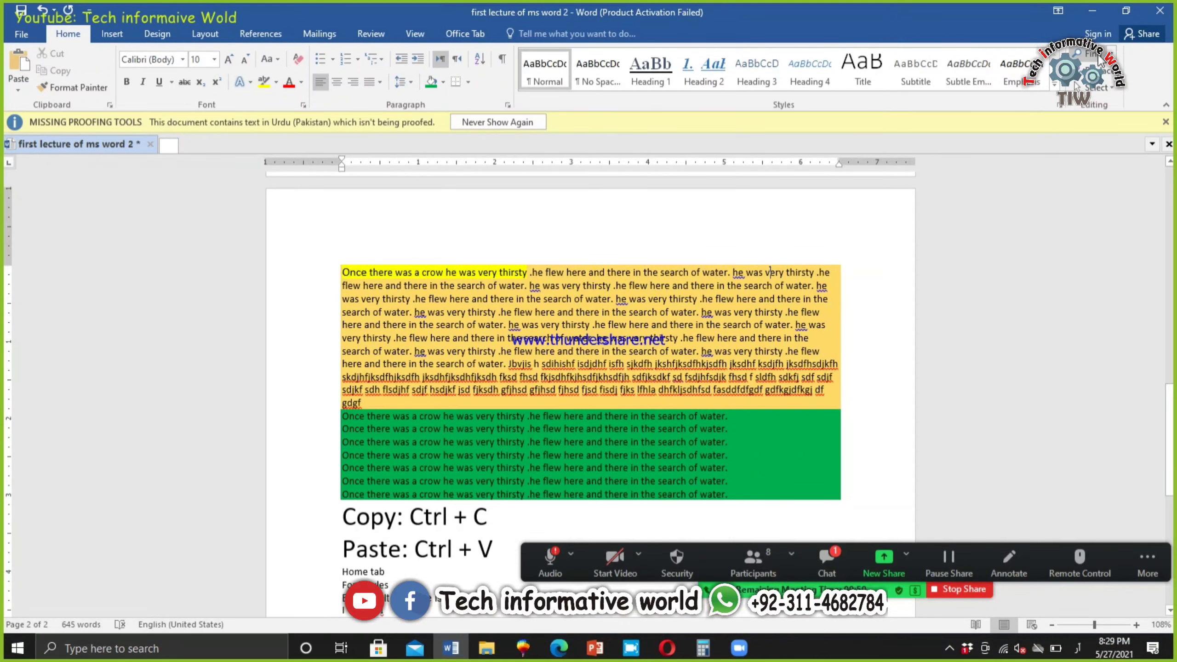
scroll(402, 237, down, 3)
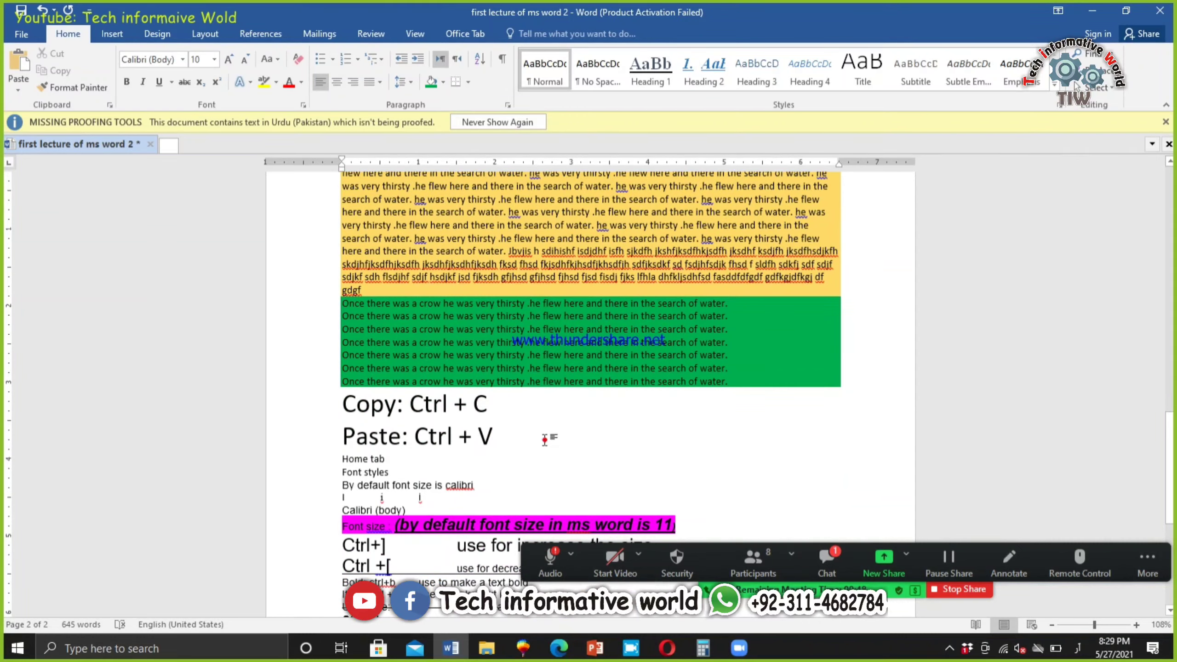
click(545, 438)
key(Return)
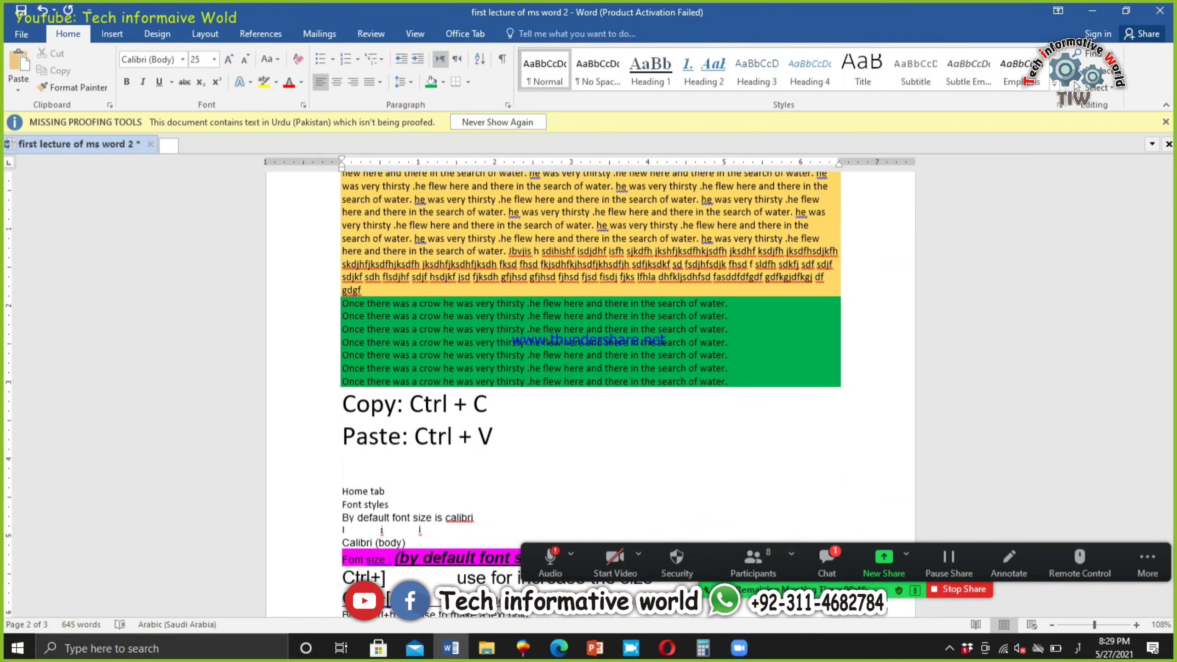
key(alt+shift)
text(ctr)
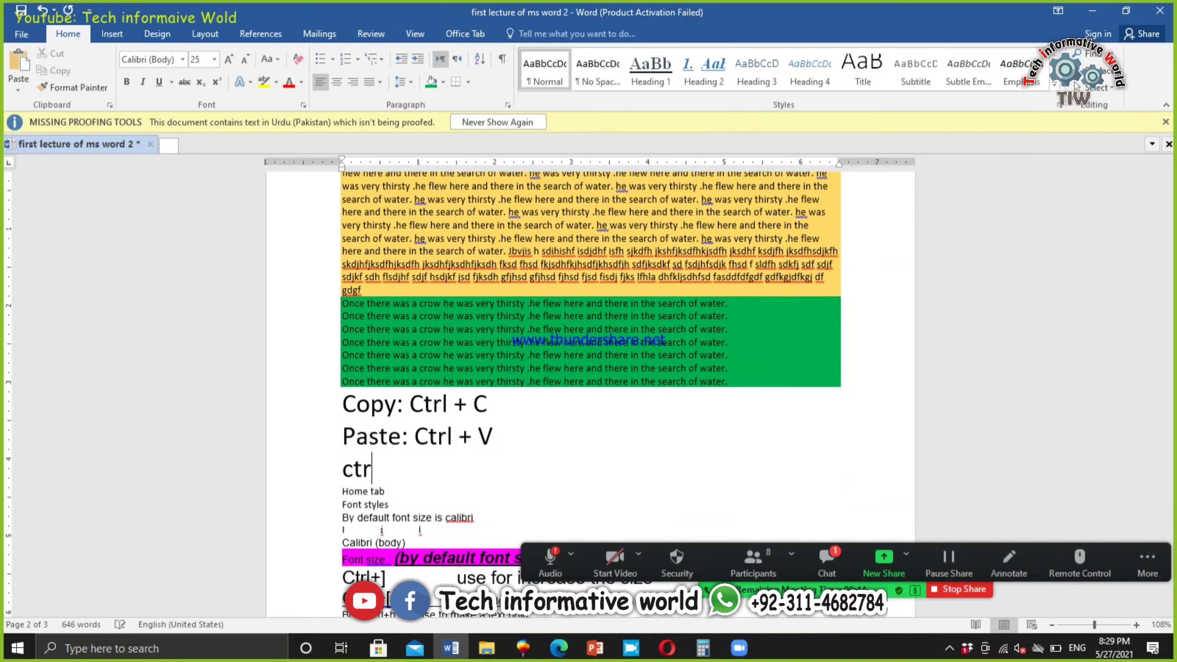
text(l + f)
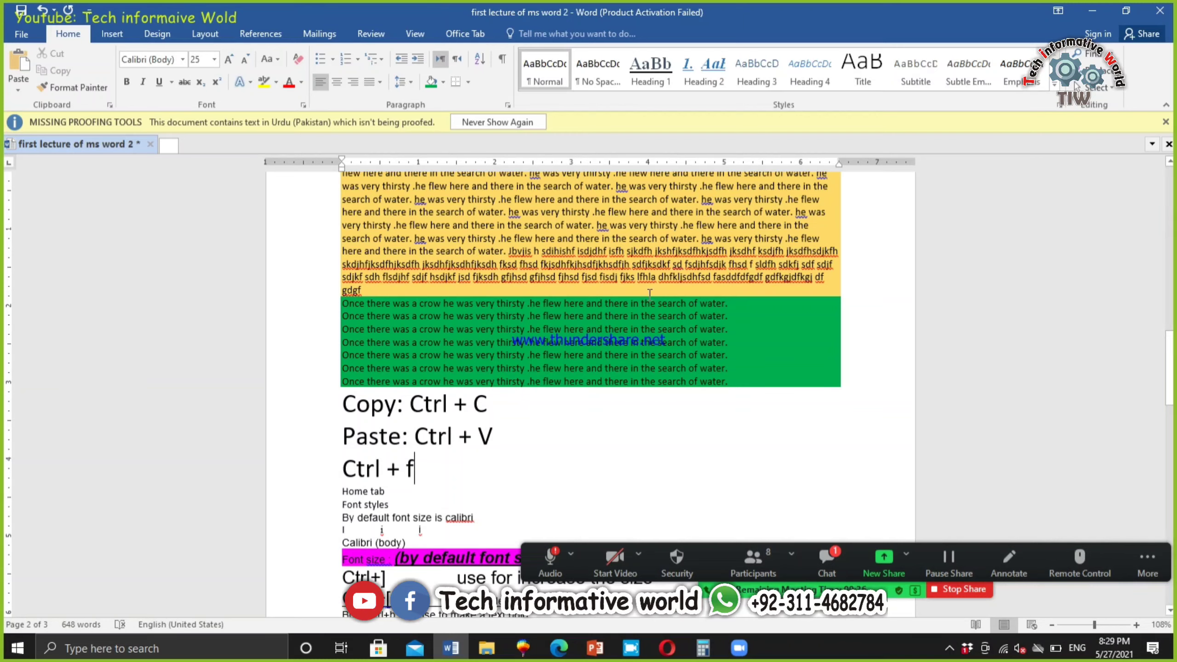
Select from the middle of the crow paragraph through the green lines, look over the page, and select the word "Calibri".
drag(741, 381, 472, 222)
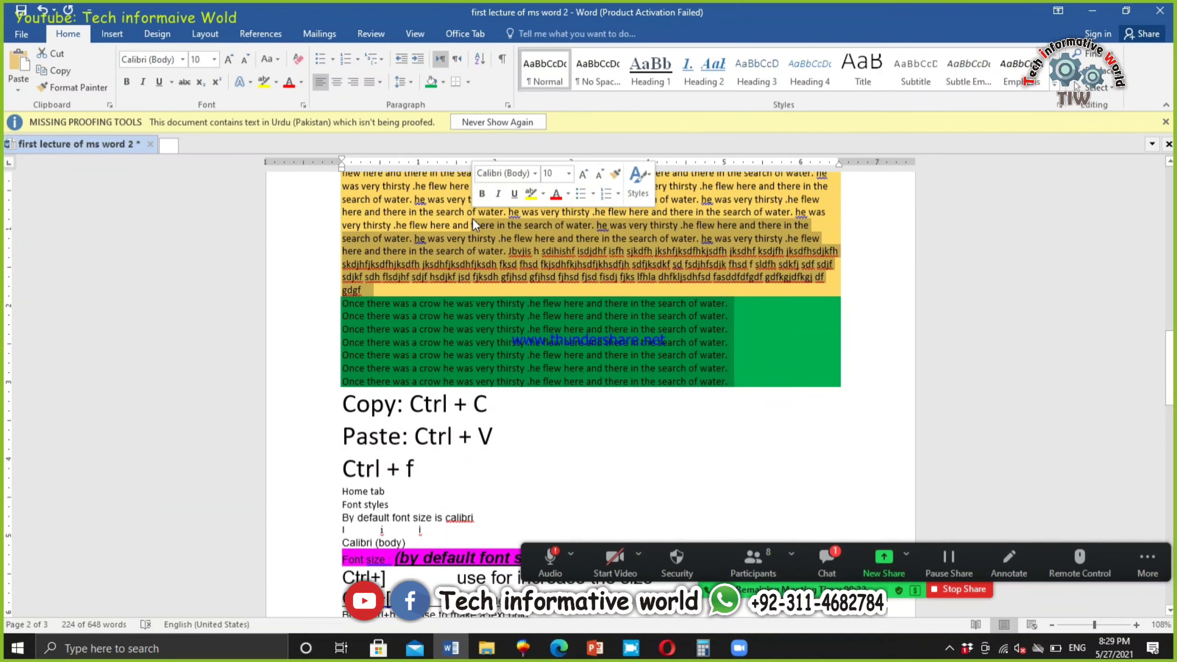
scroll(588, 321, down, 1)
scroll(697, 330, up, 4)
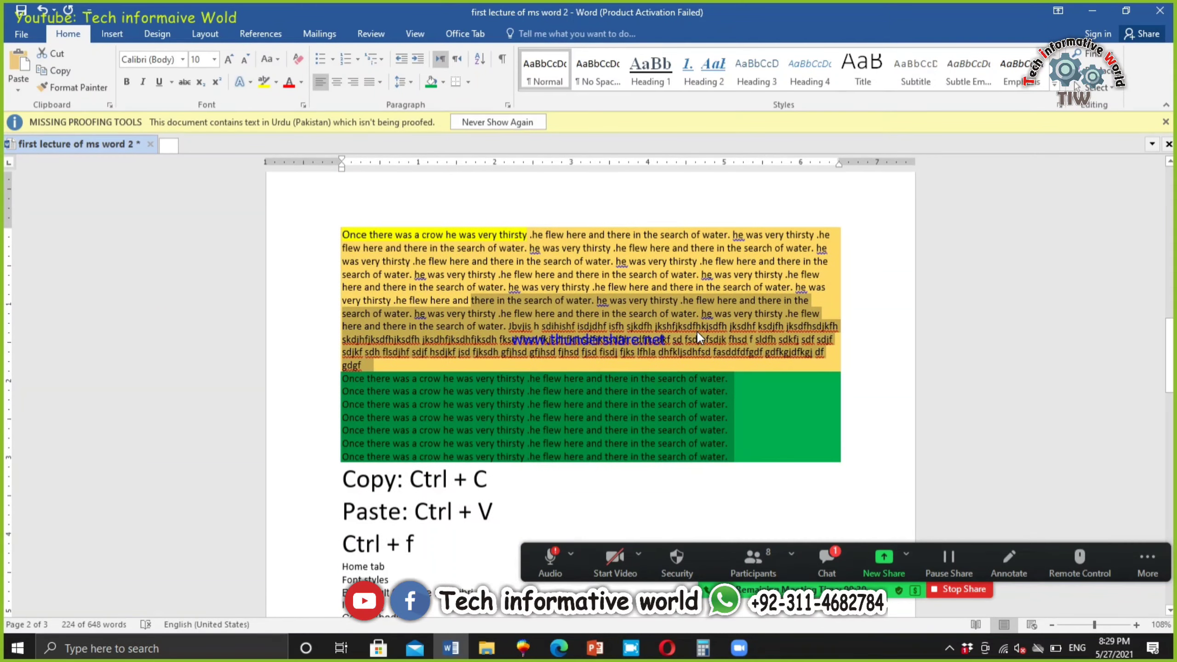
scroll(695, 332, up, 2)
scroll(691, 333, down, 1)
scroll(648, 342, up, 1)
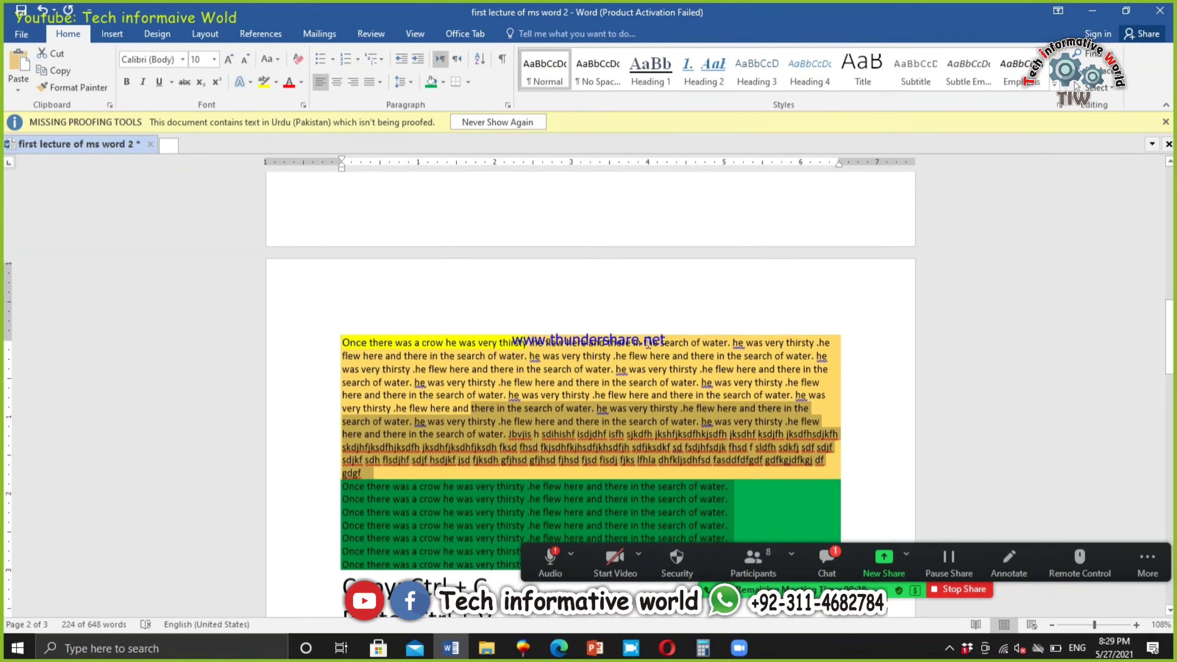
scroll(645, 355, down, 2)
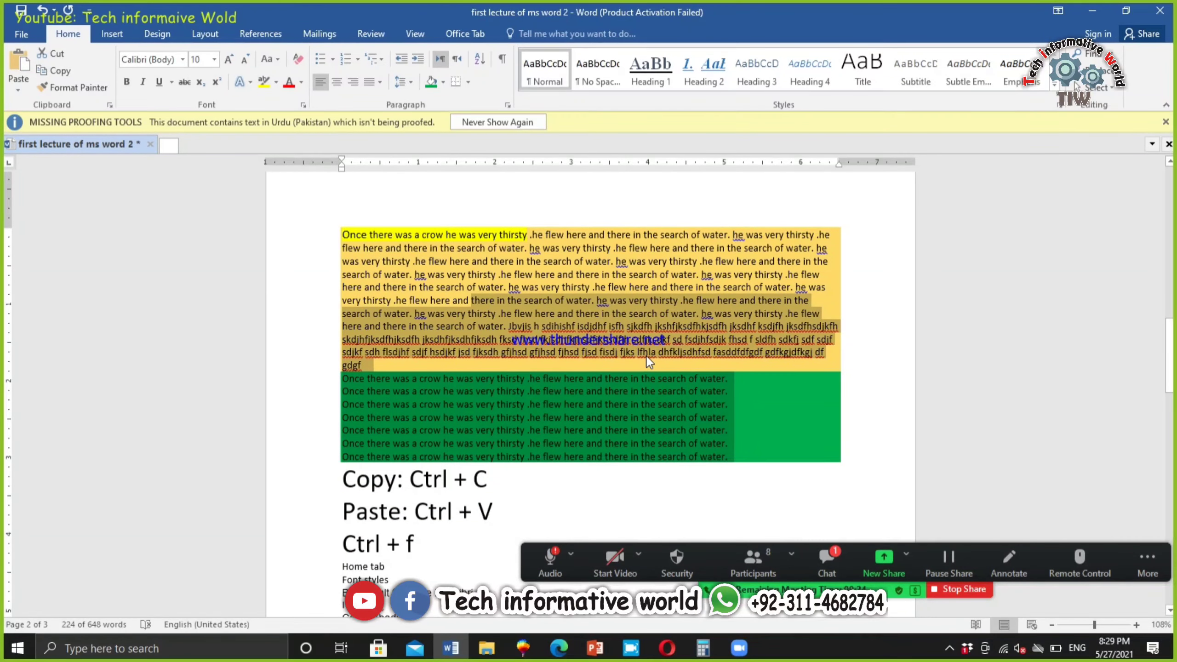
scroll(645, 357, down, 2)
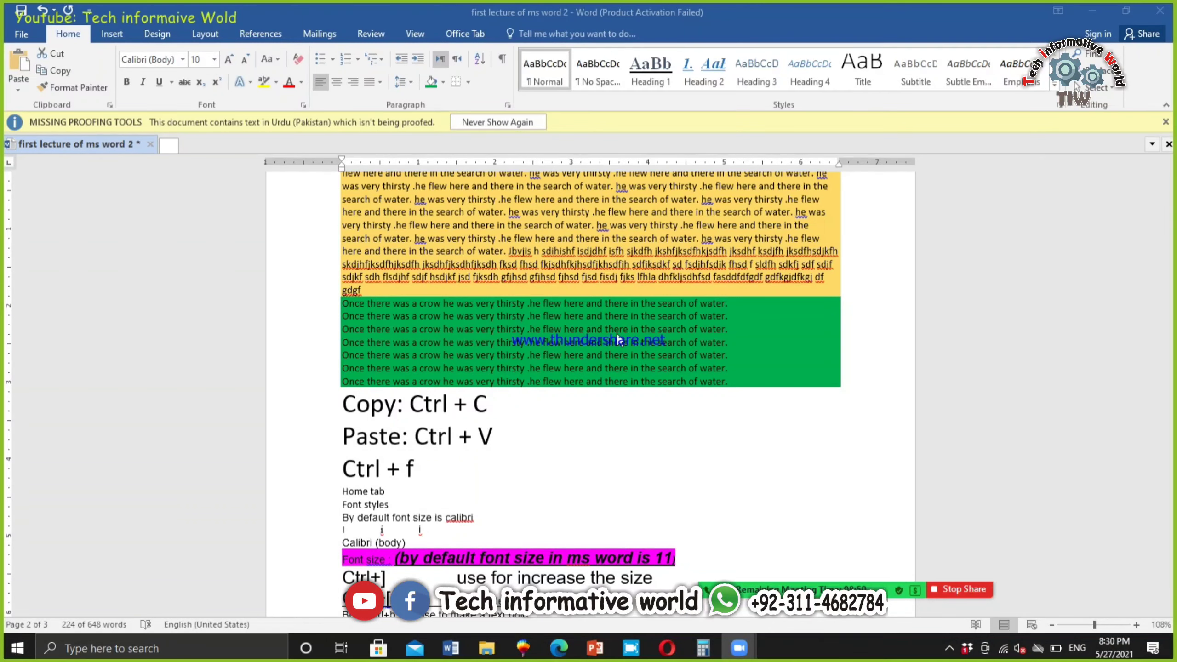
scroll(565, 407, down, 1)
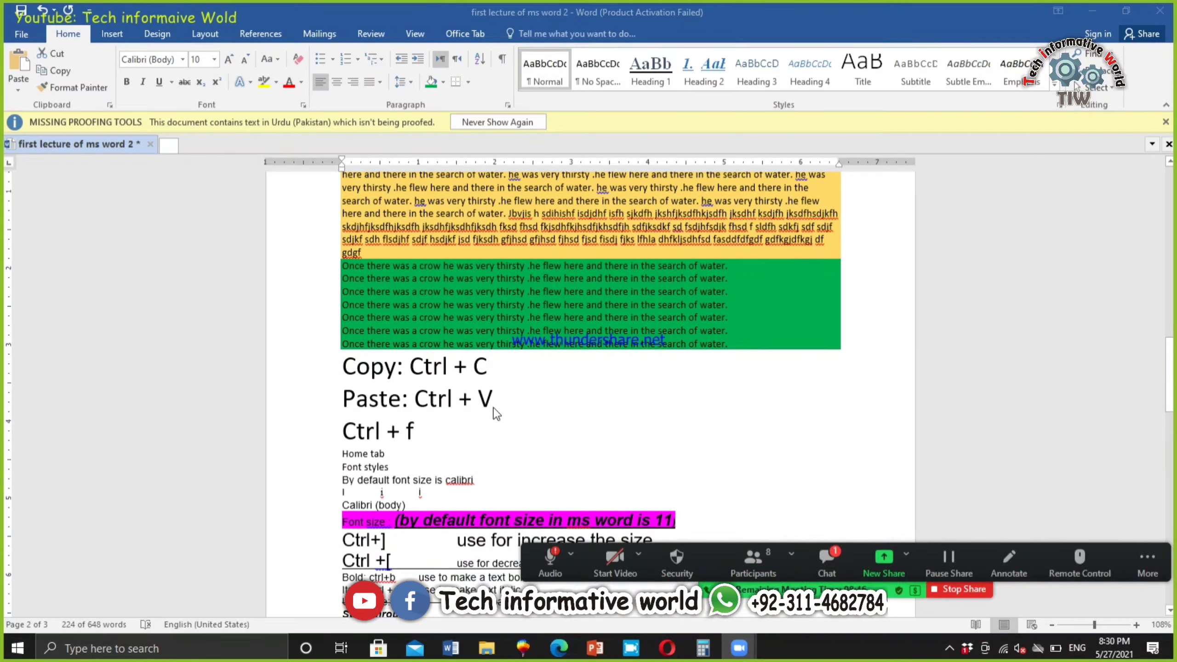
double_click(359, 504)
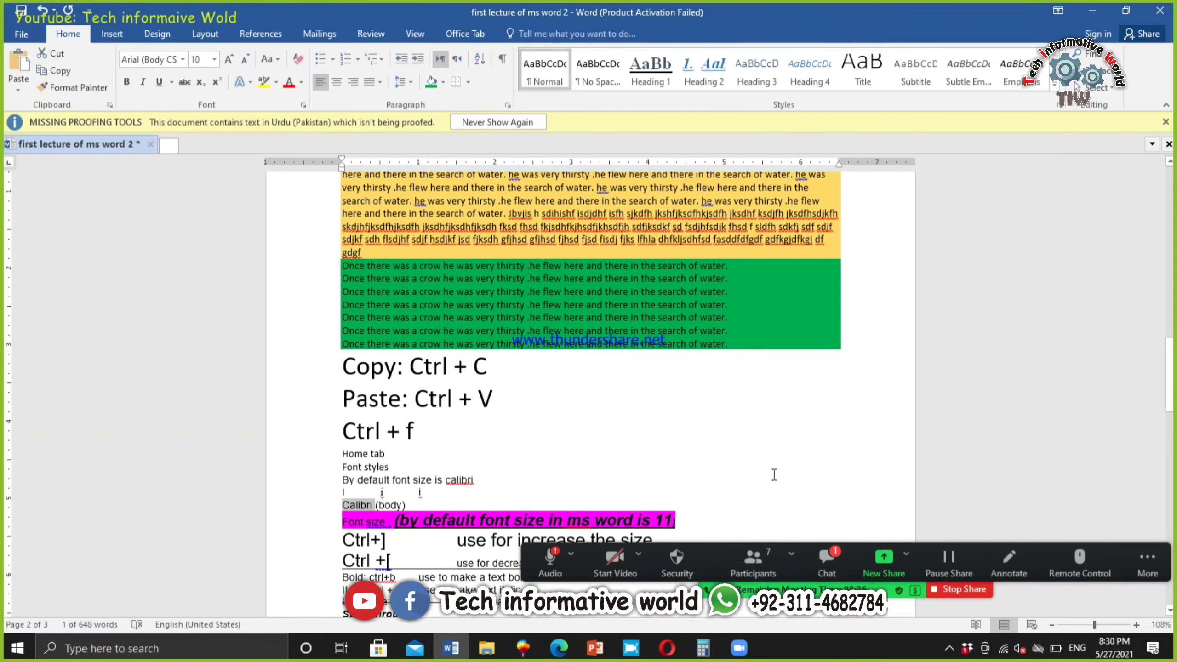
Search the document for the selected word "Calibri", and run further searches for "undo" and "water".
key(ctrl+f)
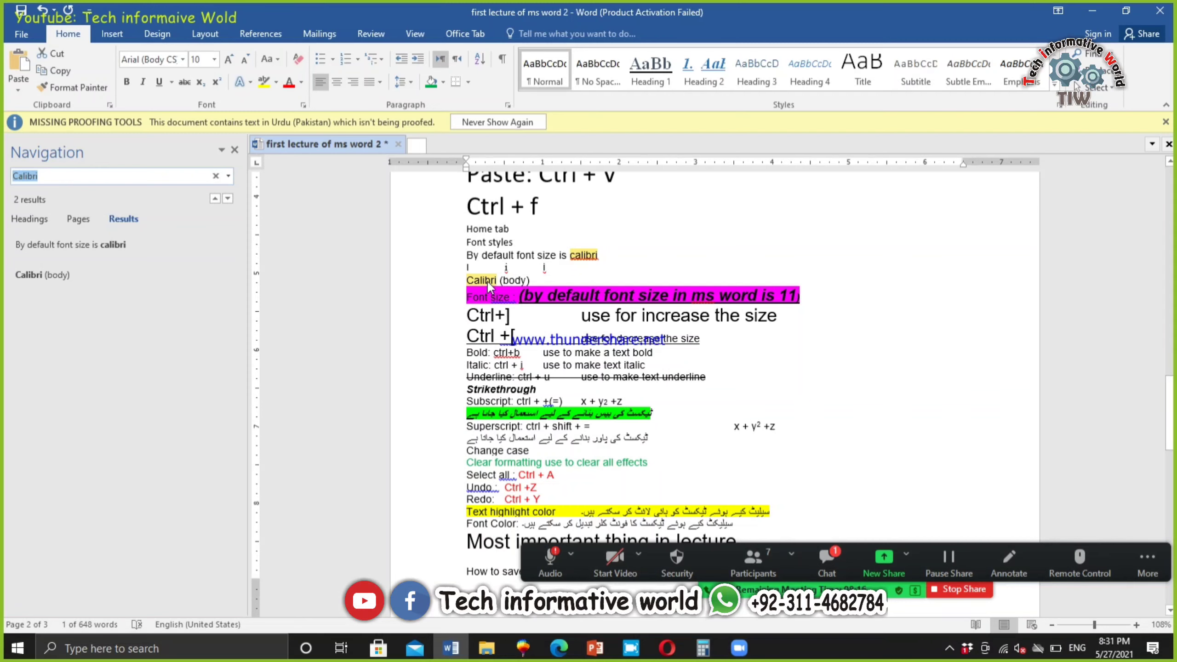
scroll(482, 285, down, 4)
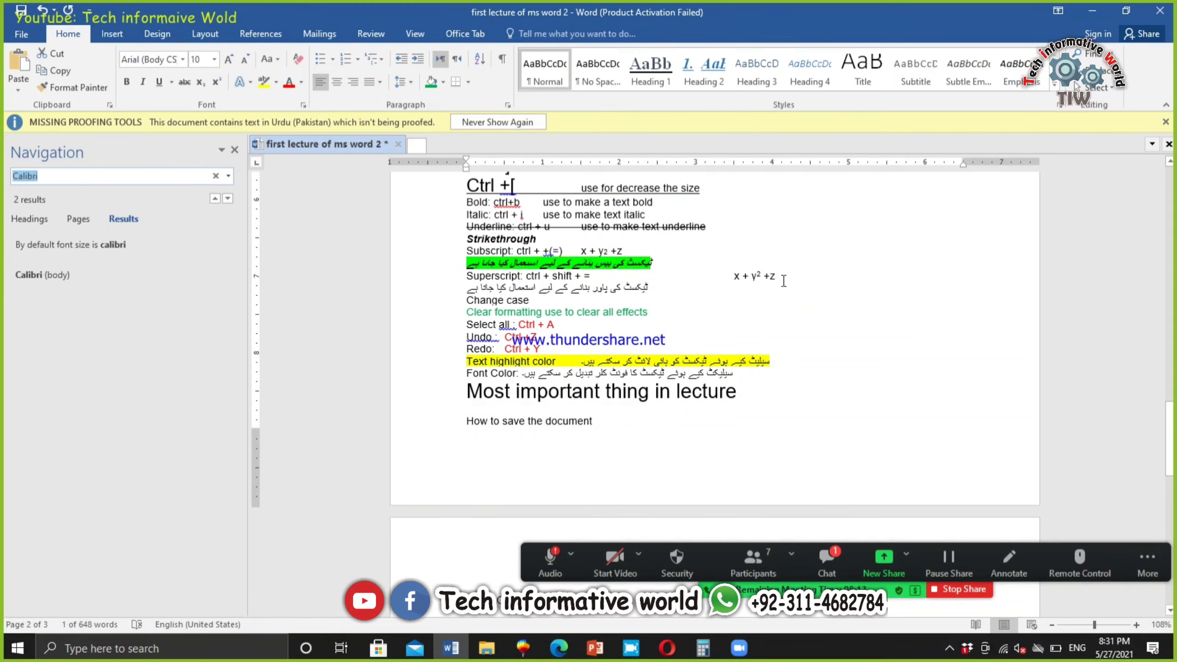
drag(783, 279, 733, 278)
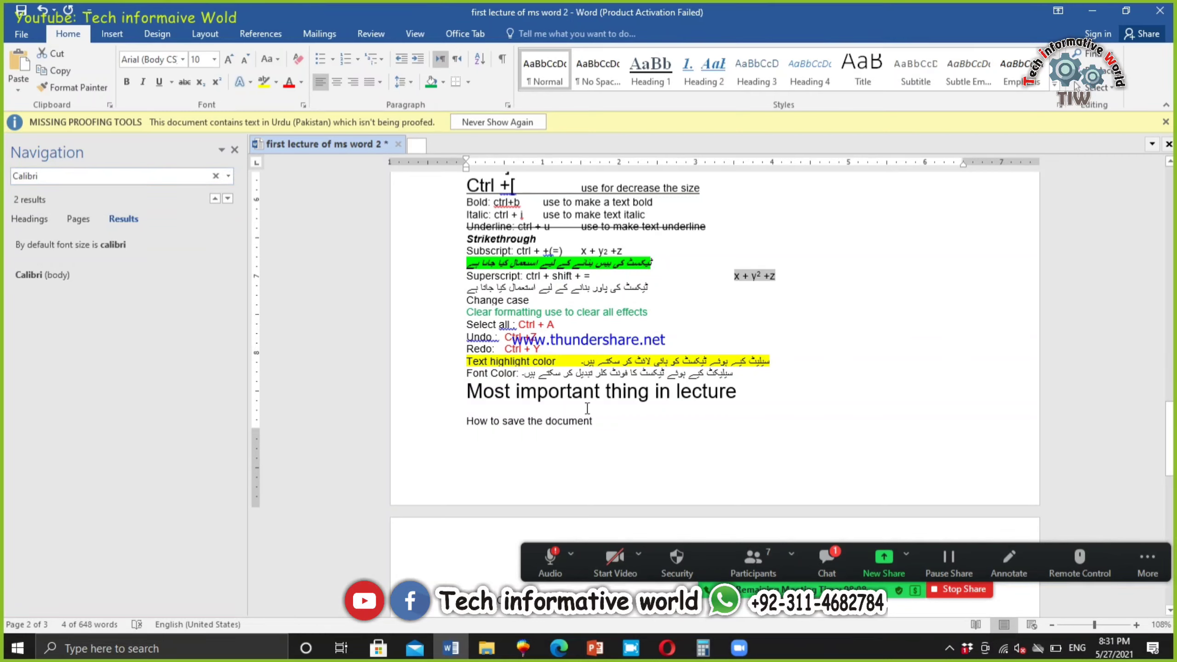
click(480, 330)
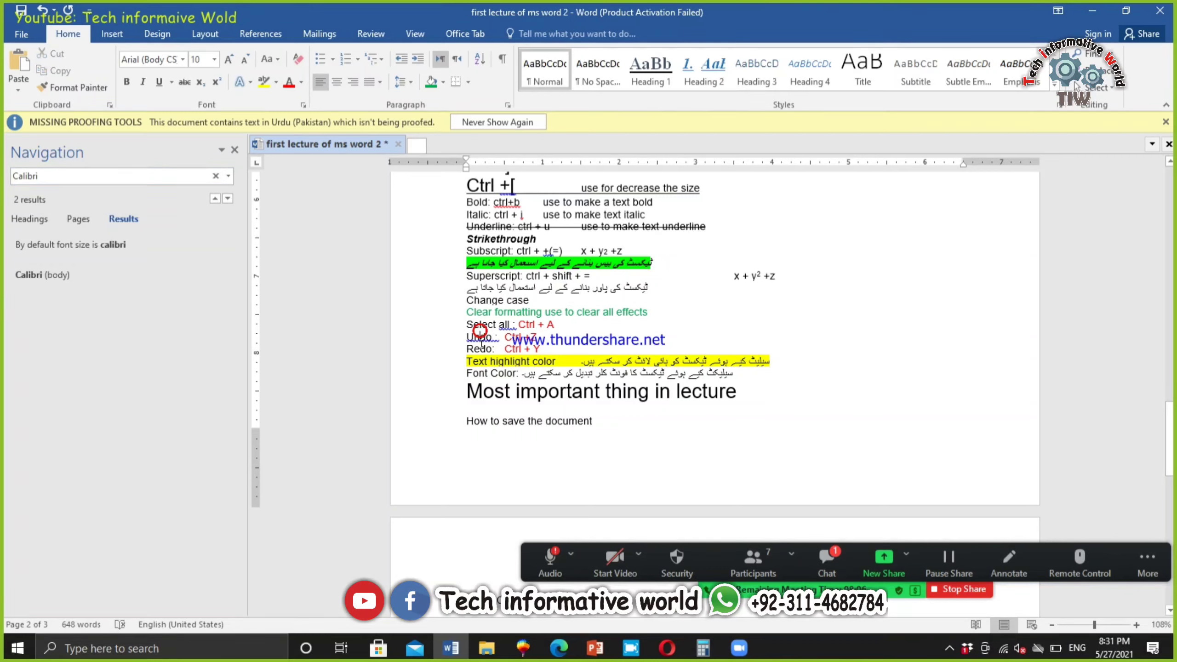
click(61, 176)
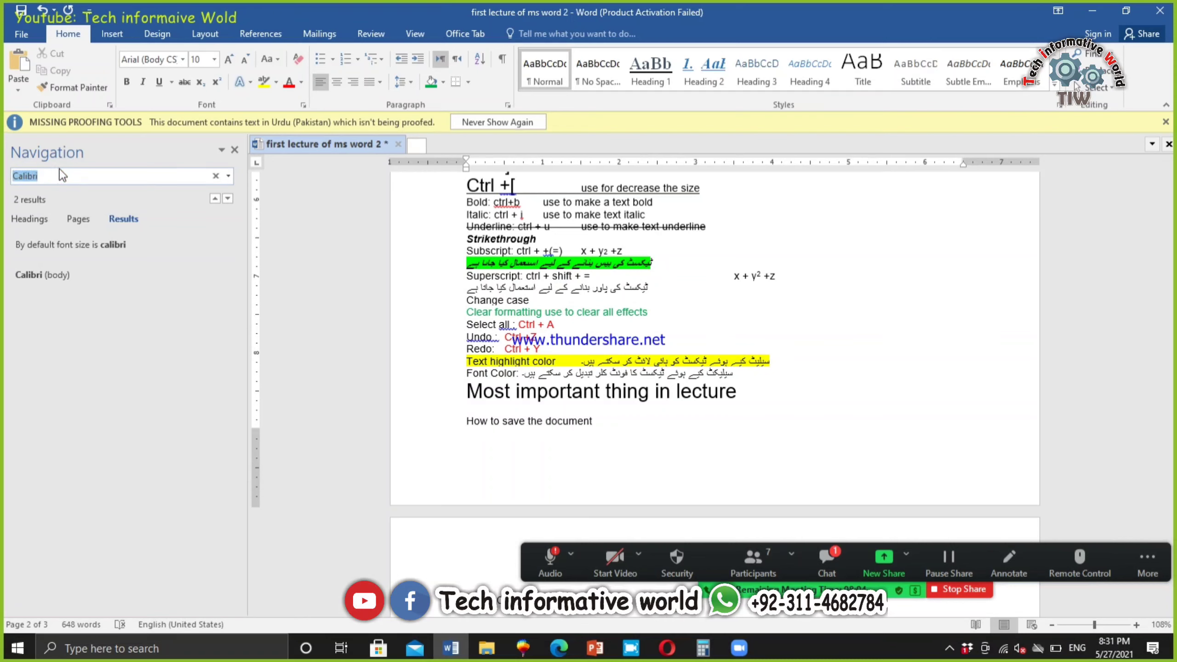
text(undo)
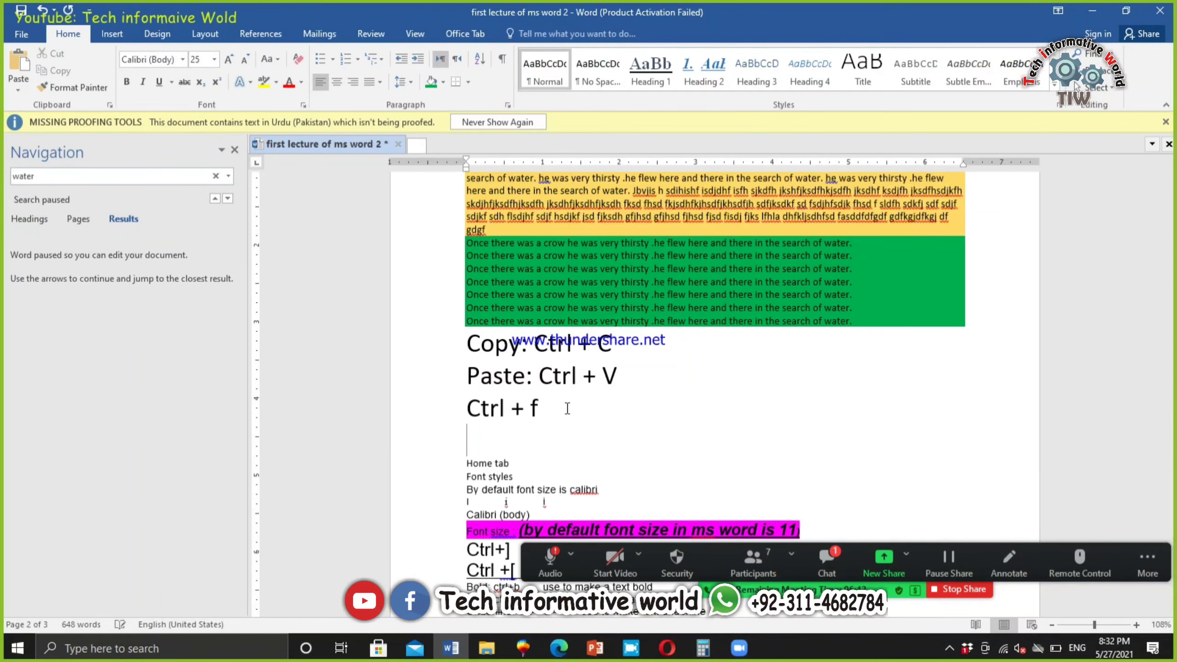
Add the line "Ctrl+h" below the "Ctrl + f" line.
text(ctrl+h)
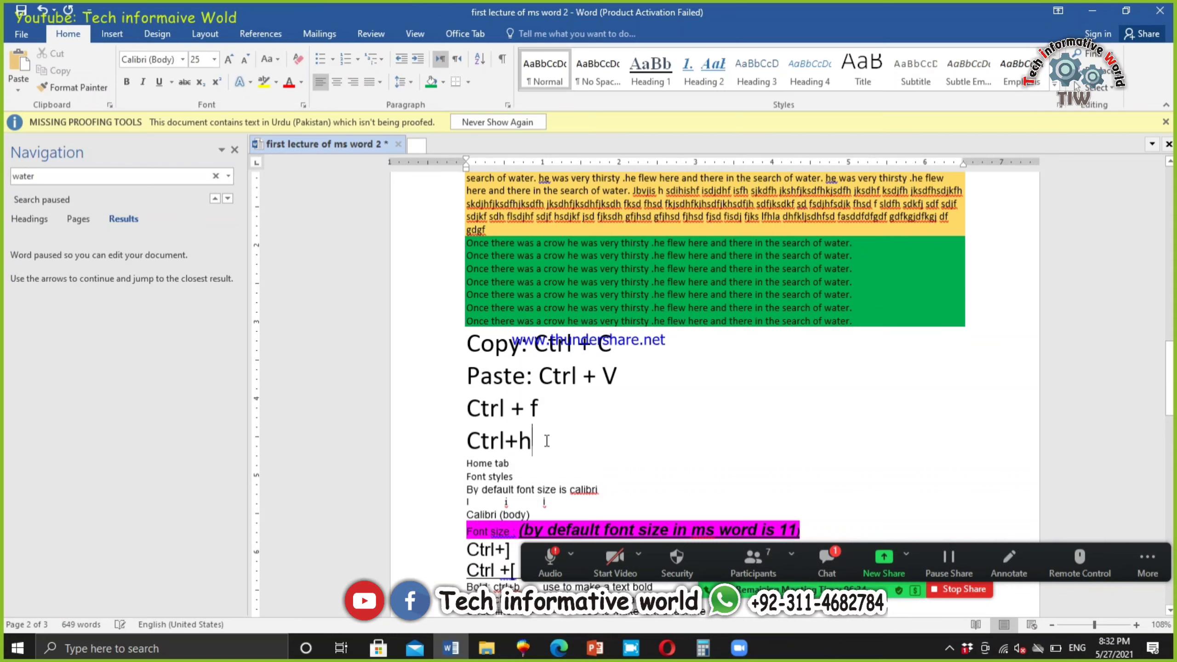
Replace every occurrence of "water" in the document with "cold water" and close Find and Replace.
key(ctrl+h)
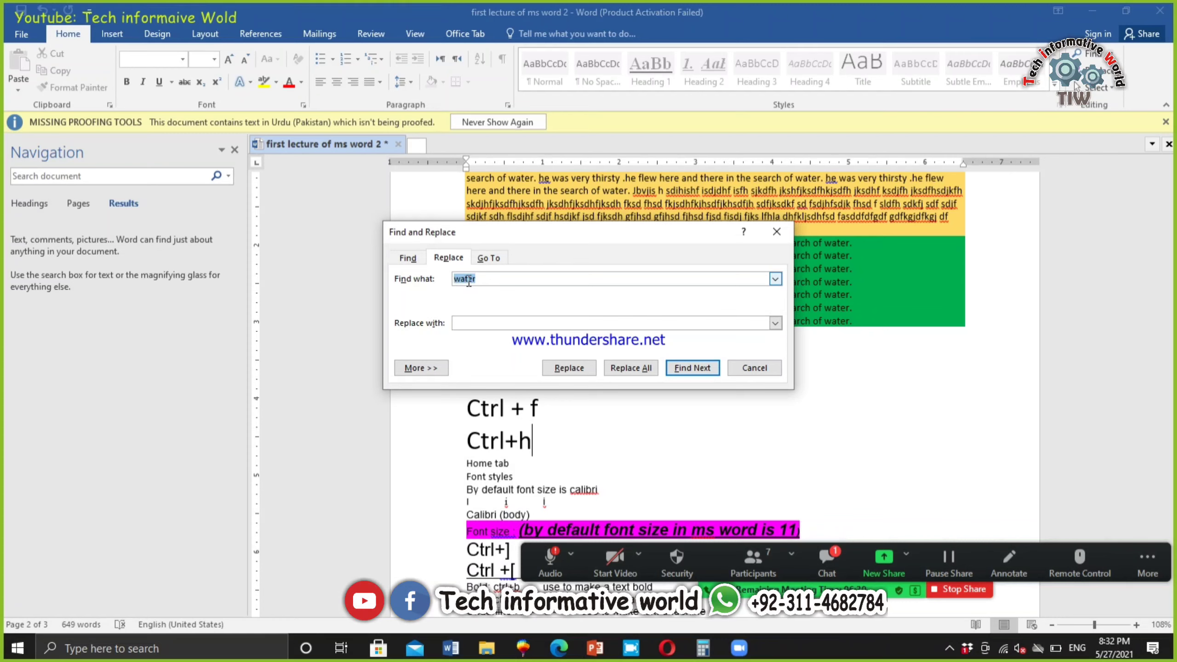
click(489, 279)
double_click(489, 279)
text(water)
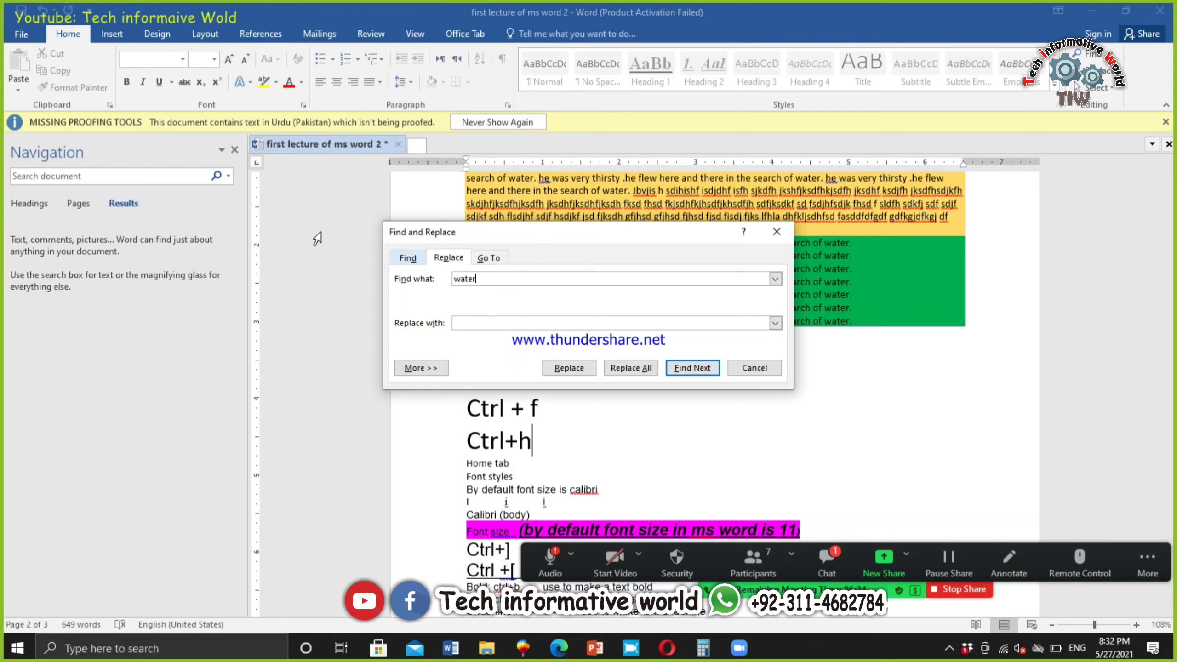
click(472, 323)
text(cold water)
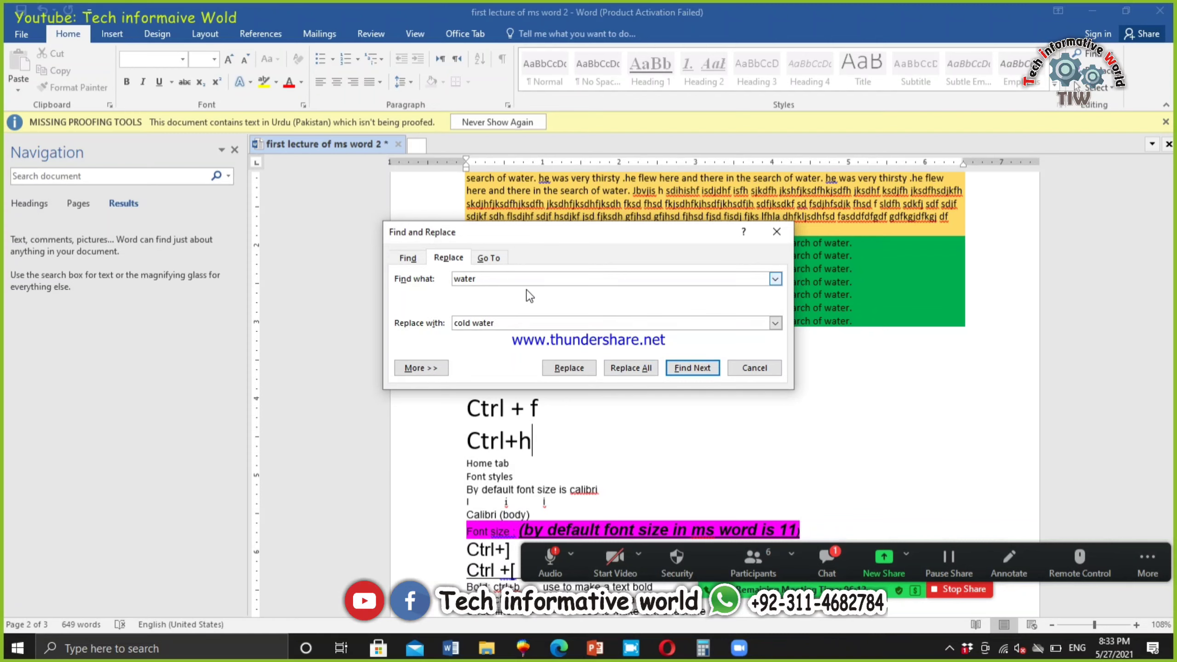
click(630, 367)
click(624, 370)
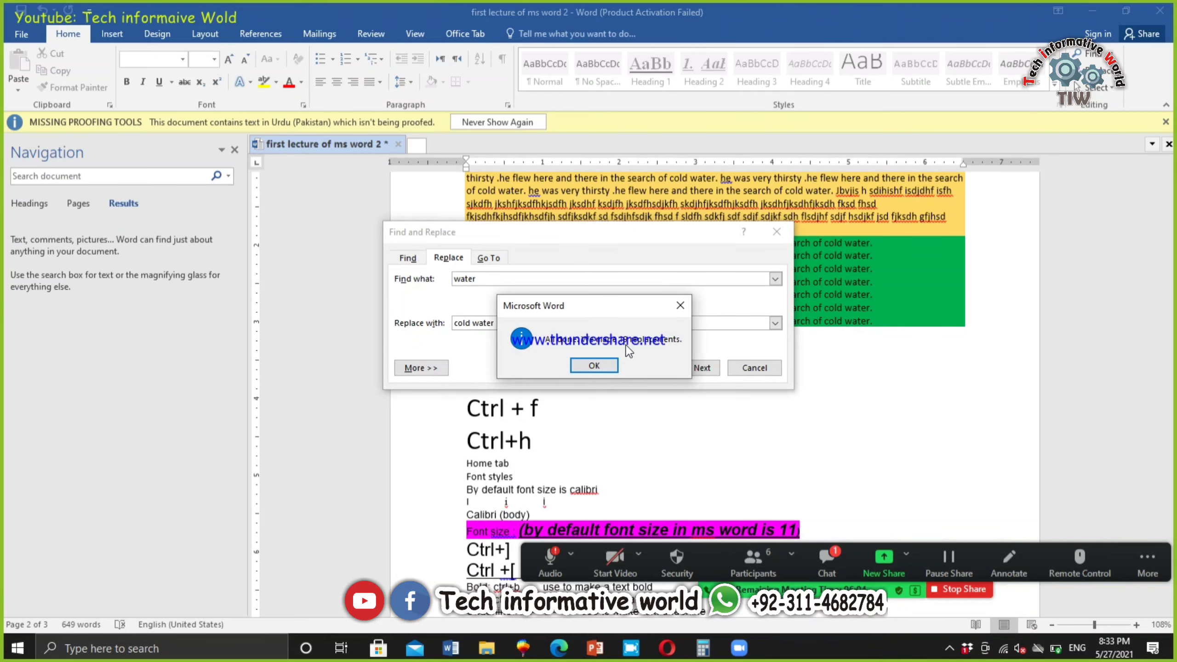
click(595, 367)
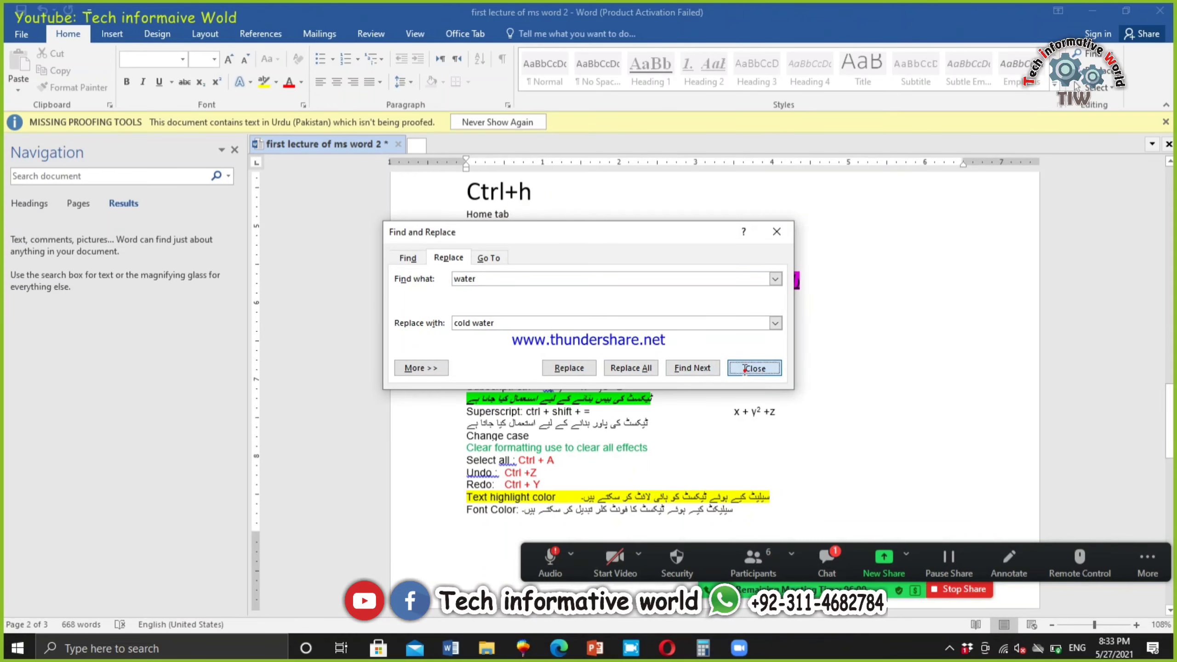
click(744, 369)
Select from "cold water" in the fourth green line through the end of the fifth line, and close the document navigation.
scroll(788, 394, up, 10)
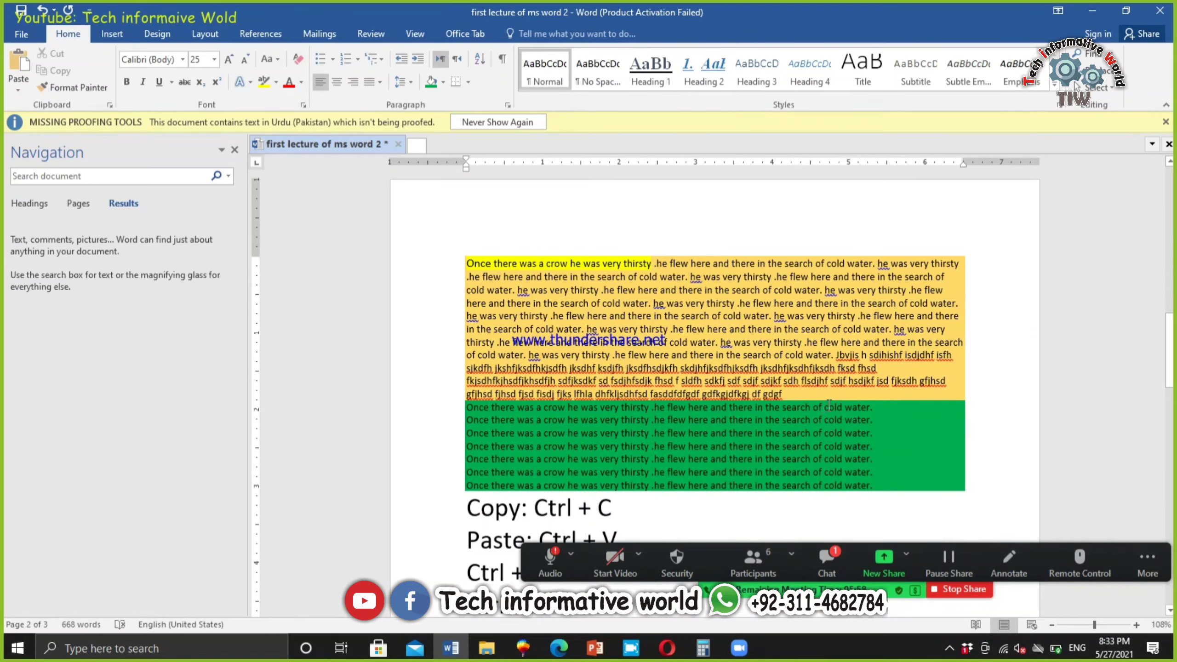
drag(876, 409, 874, 459)
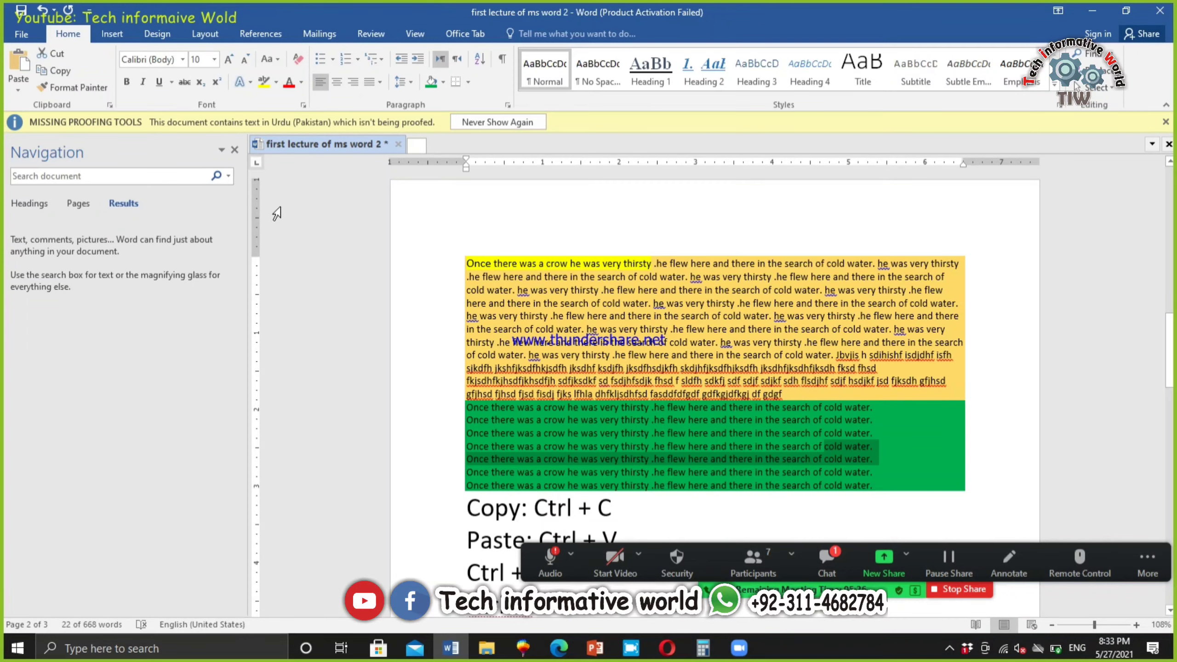
click(234, 150)
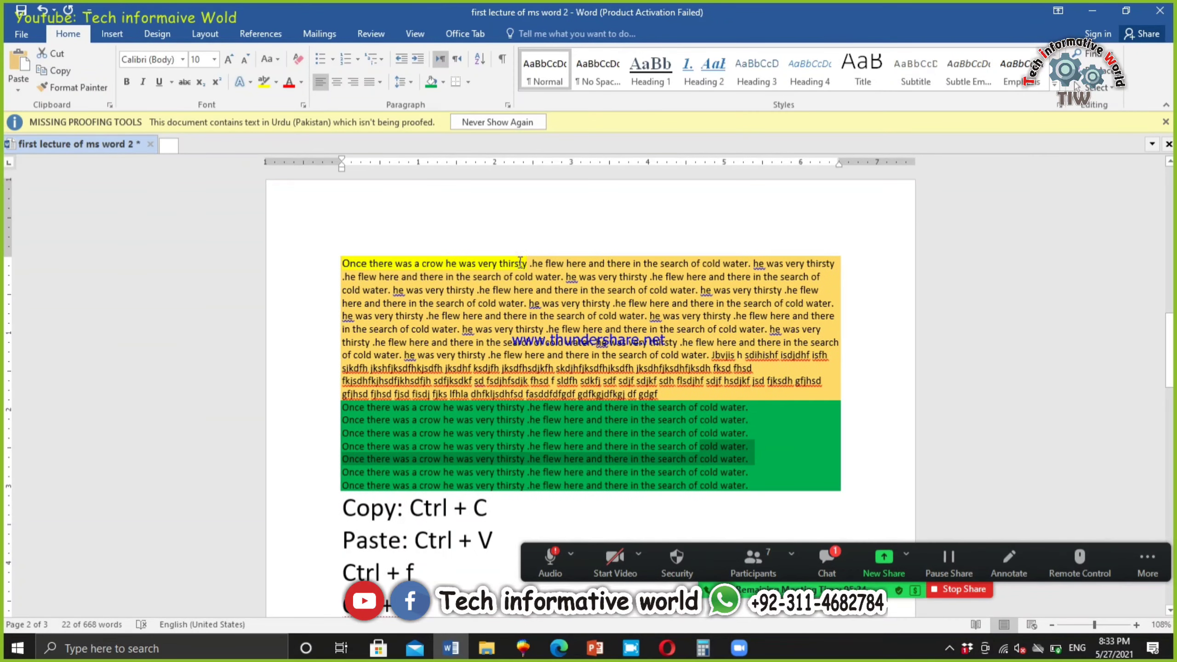